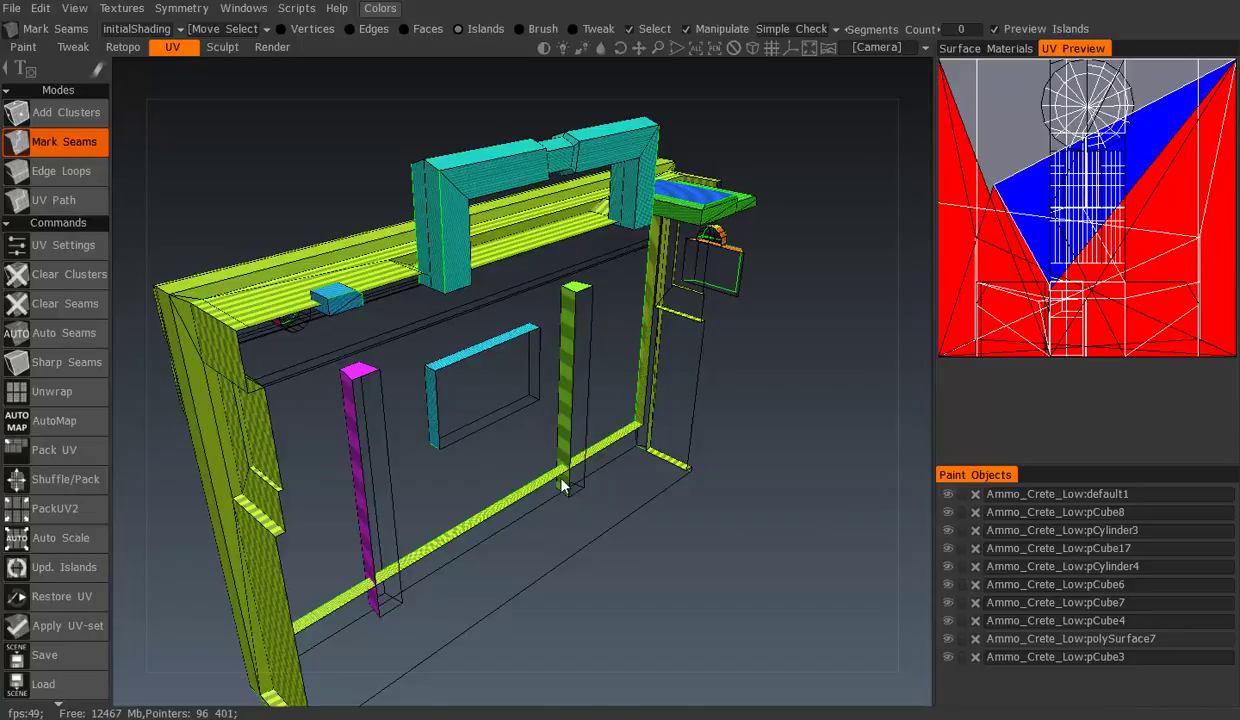
# View the crate from the right, briefly hide pCube3, and show polySurface7 and the other parts again
pyautogui.moveTo(720, 440)
pyautogui.mouseDown(button='middle')
pyautogui.moveTo(558, 408)
pyautogui.moveTo(1020, 565)
pyautogui.mouseUp(button='middle')
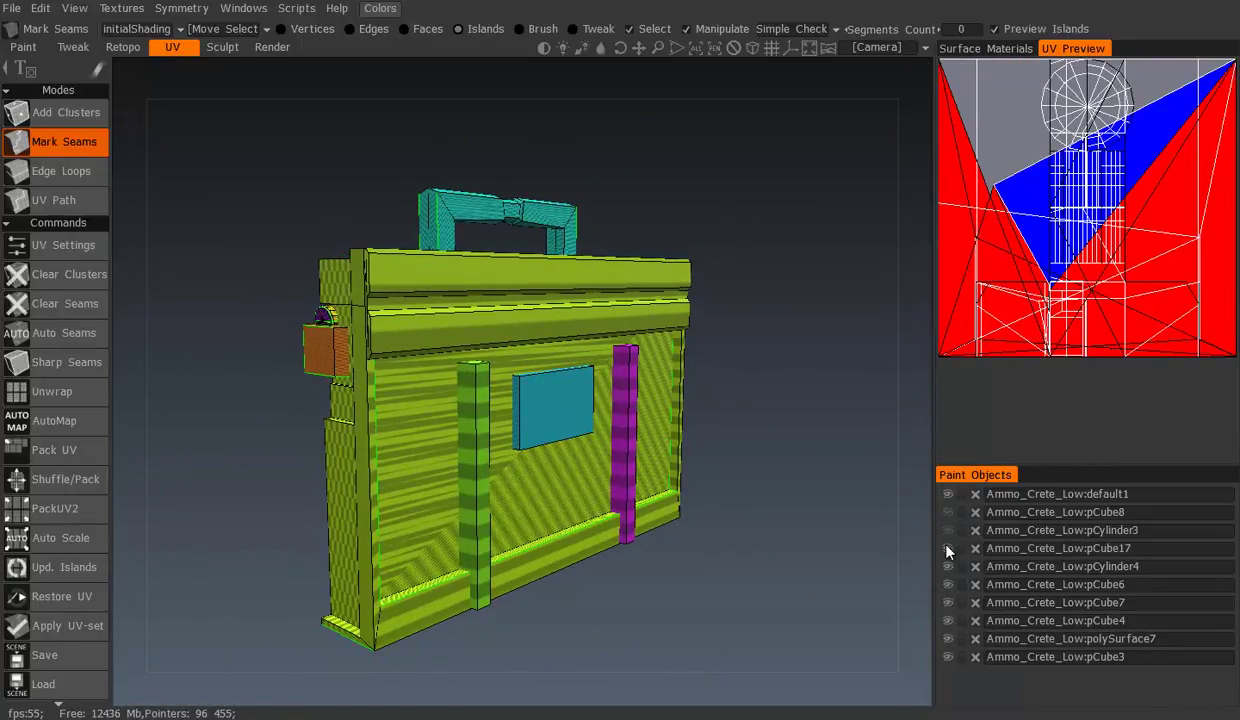
pyautogui.click(949, 656)
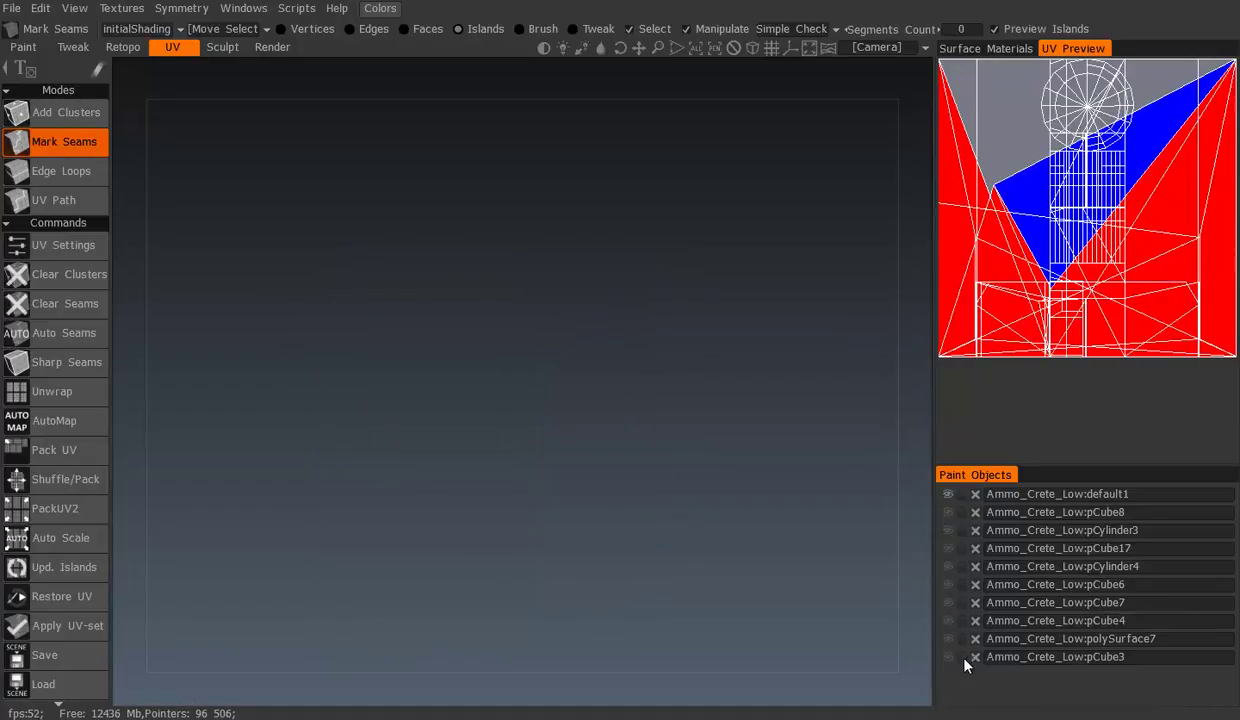
pyautogui.click(947, 638)
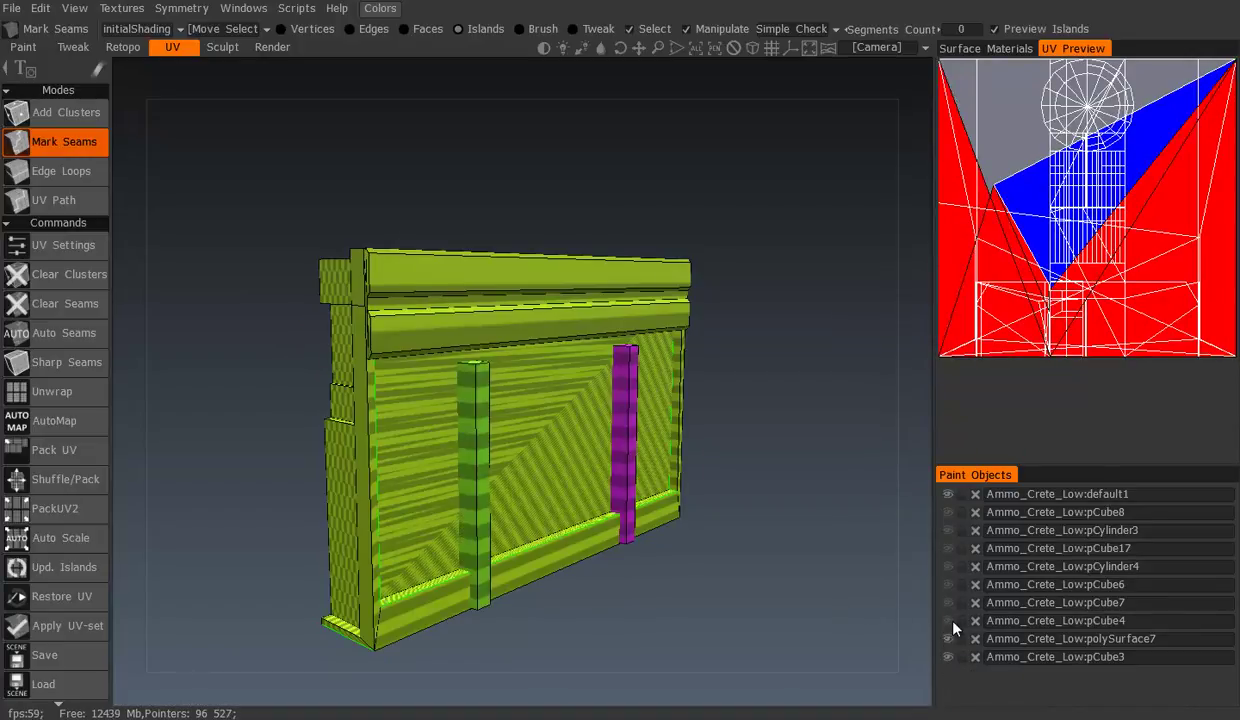
pyautogui.click(947, 602)
pyautogui.click(947, 584)
pyautogui.click(947, 566)
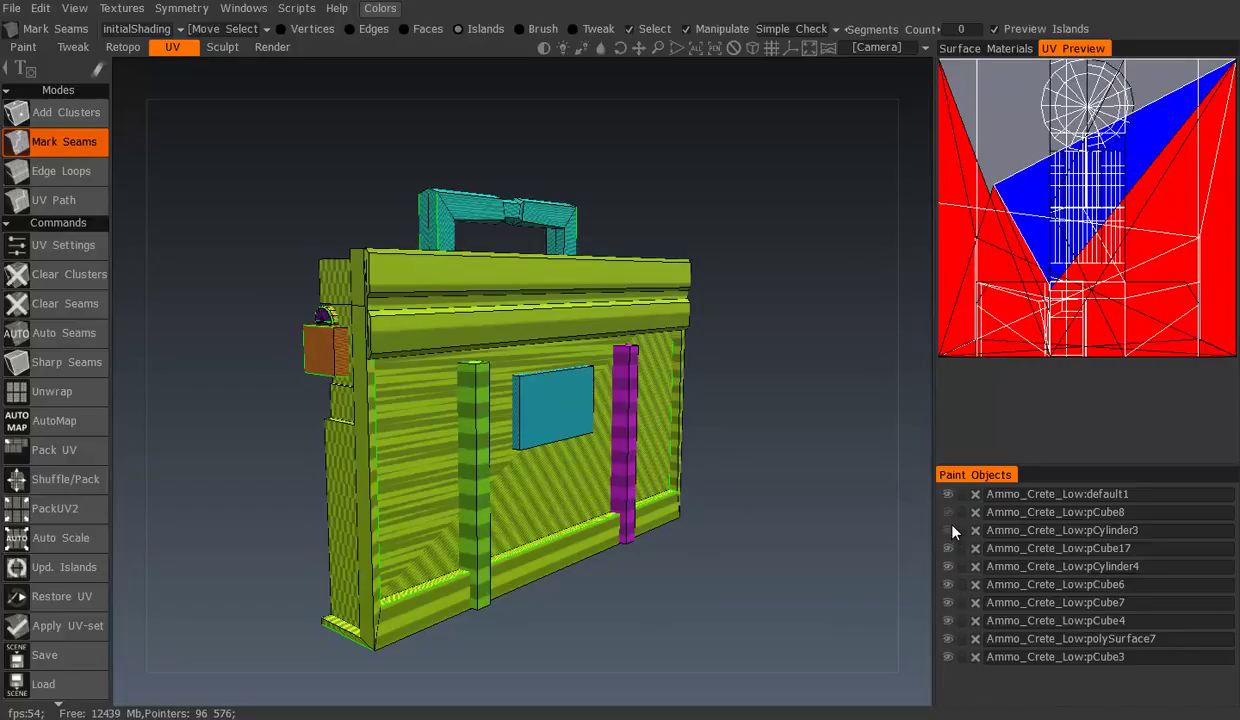
# Reset the mesh's UV clusters and hide every part except the pCube3 front panel
pyautogui.click(62, 285)
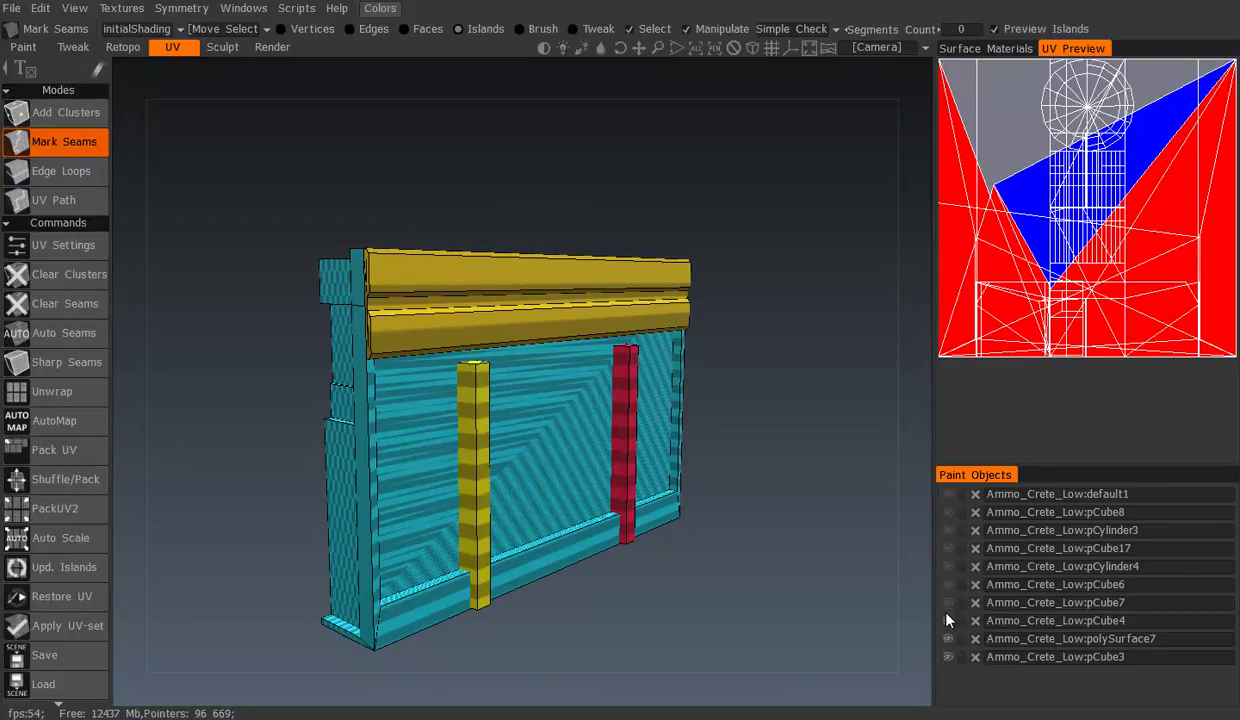
pyautogui.moveTo(948, 621); pyautogui.dragTo(948, 639)
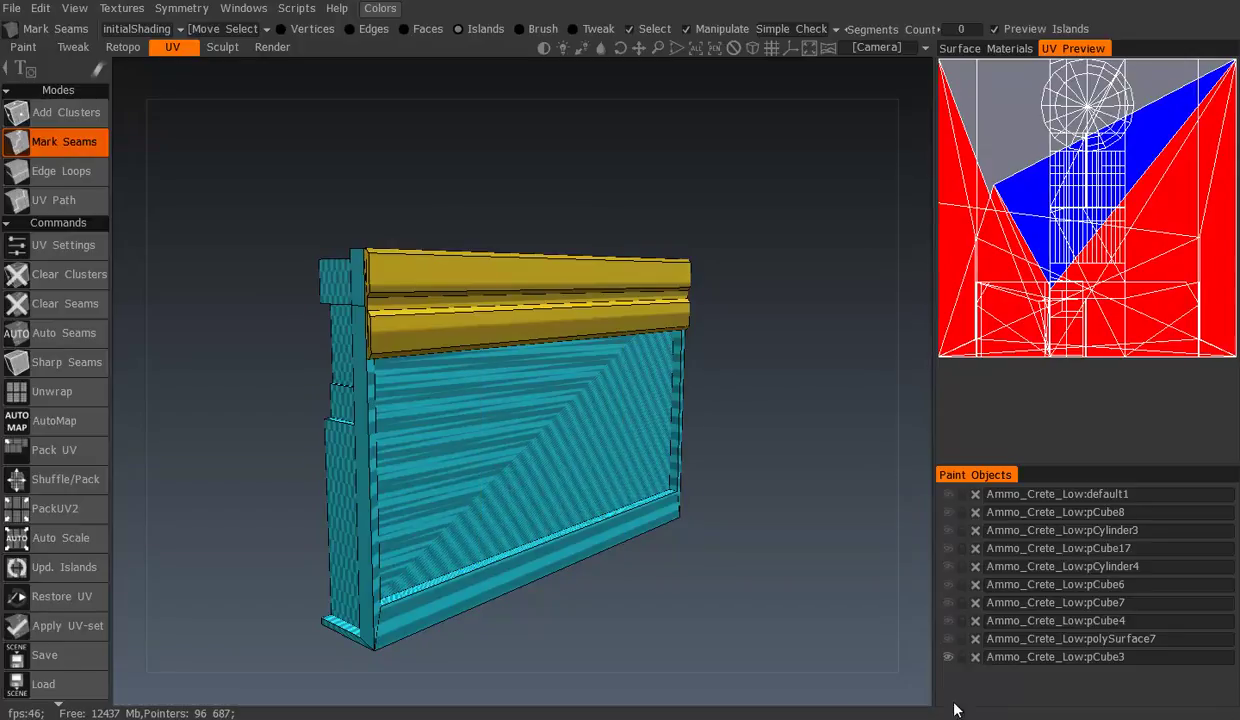
pyautogui.click(949, 657)
# Mark seams along the border of pCube3's inner panel face, separating it from the surrounding frame
pyautogui.moveTo(565, 449)
pyautogui.mouseDown(button='middle')
pyautogui.moveTo(473, 298)
pyautogui.moveTo(393, 443)
pyautogui.mouseUp(button='middle')
pyautogui.scroll(3, 534, 332)
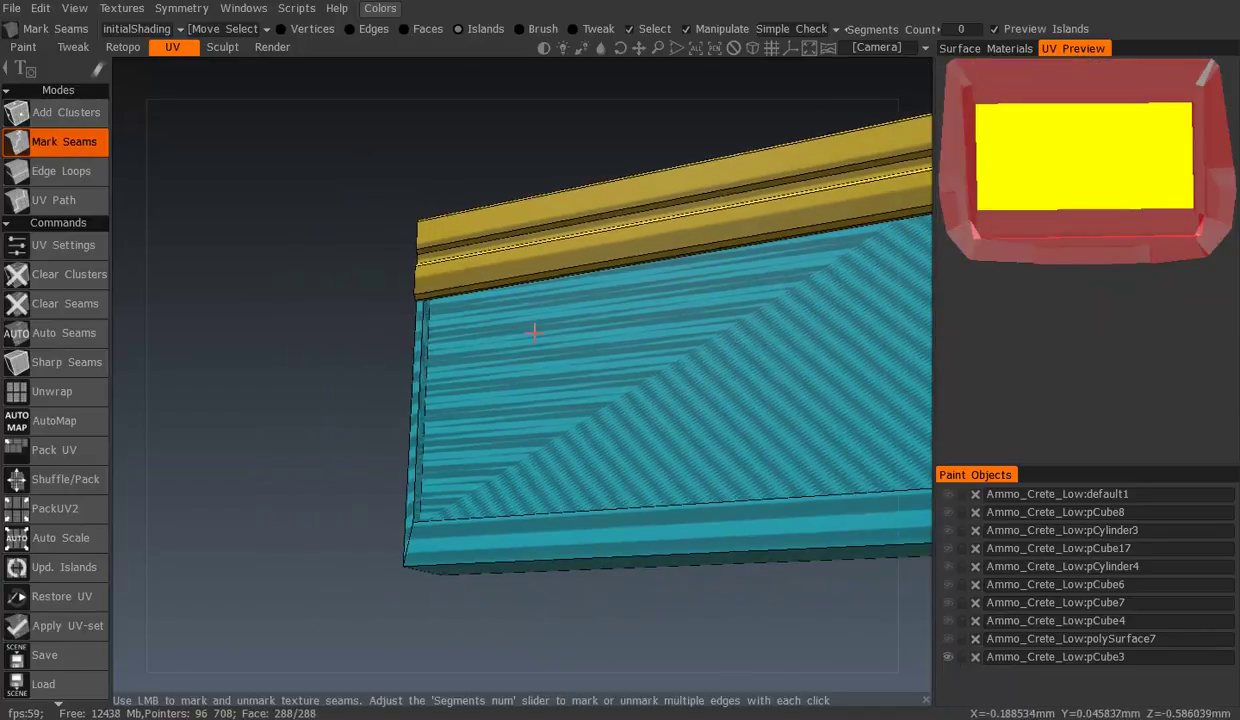
pyautogui.scroll(2, 489, 408)
pyautogui.moveTo(489, 408)
pyautogui.mouseDown(button='middle')
pyautogui.moveTo(523, 318)
pyautogui.moveTo(609, 354)
pyautogui.moveTo(600, 361)
pyautogui.moveTo(656, 415)
pyautogui.mouseUp(button='middle')
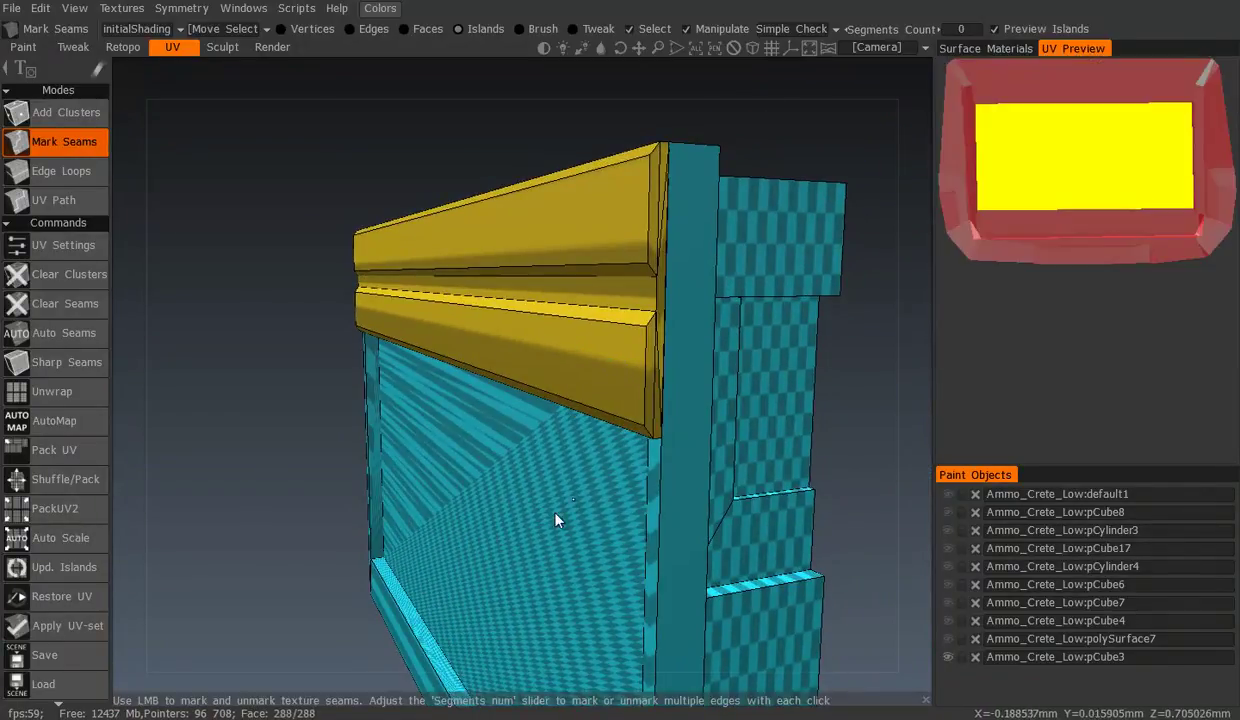
pyautogui.scroll(3, 513, 433)
pyautogui.moveTo(513, 433); pyautogui.dragTo(433, 413, button='middle')
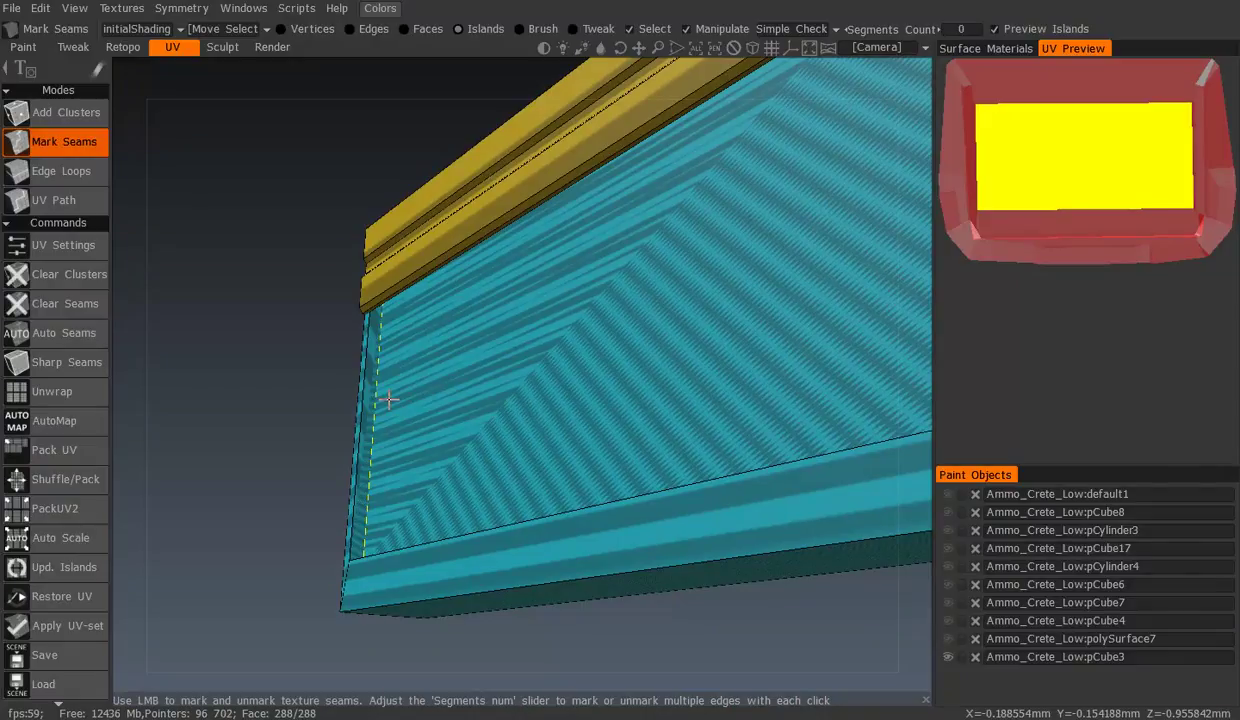
pyautogui.click(362, 423)
pyautogui.moveTo(362, 423)
pyautogui.mouseDown(button='middle')
pyautogui.moveTo(387, 592)
pyautogui.moveTo(540, 421)
pyautogui.moveTo(453, 487)
pyautogui.moveTo(429, 476)
pyautogui.moveTo(866, 429)
pyautogui.moveTo(600, 450)
pyautogui.mouseUp(button='middle')
pyautogui.moveTo(25, 453)
pyautogui.mouseDown(button='middle')
pyautogui.moveTo(609, 388)
pyautogui.moveTo(693, 430)
pyautogui.moveTo(567, 199)
pyautogui.moveTo(387, 562)
pyautogui.moveTo(573, 288)
pyautogui.moveTo(493, 399)
pyautogui.moveTo(587, 371)
pyautogui.moveTo(343, 346)
pyautogui.moveTo(360, 349)
pyautogui.moveTo(350, 328)
pyautogui.moveTo(540, 360)
pyautogui.moveTo(188, 299)
pyautogui.moveTo(368, 476)
pyautogui.moveTo(781, 260)
pyautogui.moveTo(451, 535)
pyautogui.moveTo(509, 543)
pyautogui.moveTo(783, 421)
pyautogui.moveTo(541, 391)
pyautogui.moveTo(634, 507)
pyautogui.moveTo(570, 388)
pyautogui.moveTo(663, 480)
pyautogui.moveTo(661, 553)
pyautogui.moveTo(732, 440)
pyautogui.moveTo(719, 473)
pyautogui.mouseUp(button='middle')
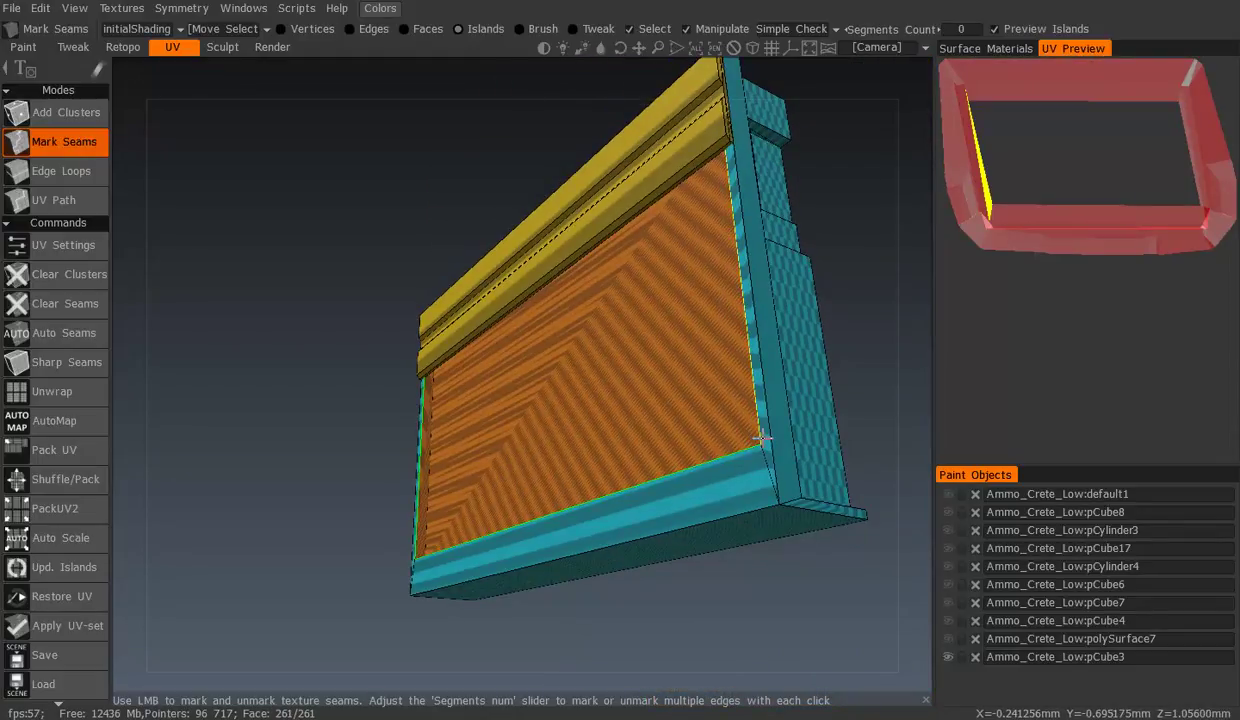
pyautogui.moveTo(476, 570)
pyautogui.mouseDown(button='middle')
pyautogui.moveTo(499, 518)
pyautogui.moveTo(340, 454)
pyautogui.moveTo(628, 343)
pyautogui.mouseUp(button='middle')
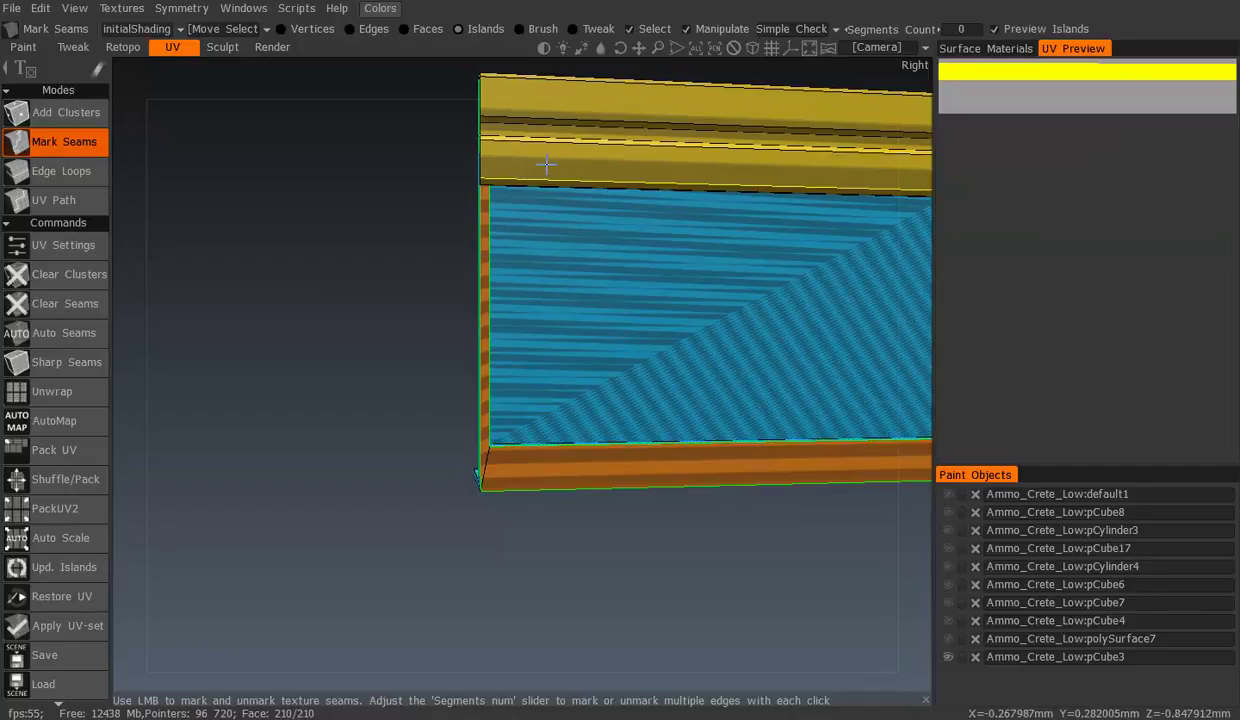
# Mark a seam along the edge under the trim, then inspect the frame's side, top and bottom strips
pyautogui.moveTo(523, 233)
pyautogui.mouseDown(button='middle')
pyautogui.moveTo(634, 213)
pyautogui.moveTo(669, 405)
pyautogui.moveTo(542, 379)
pyautogui.moveTo(561, 325)
pyautogui.mouseUp(button='middle')
pyautogui.scroll(2, 669, 405)
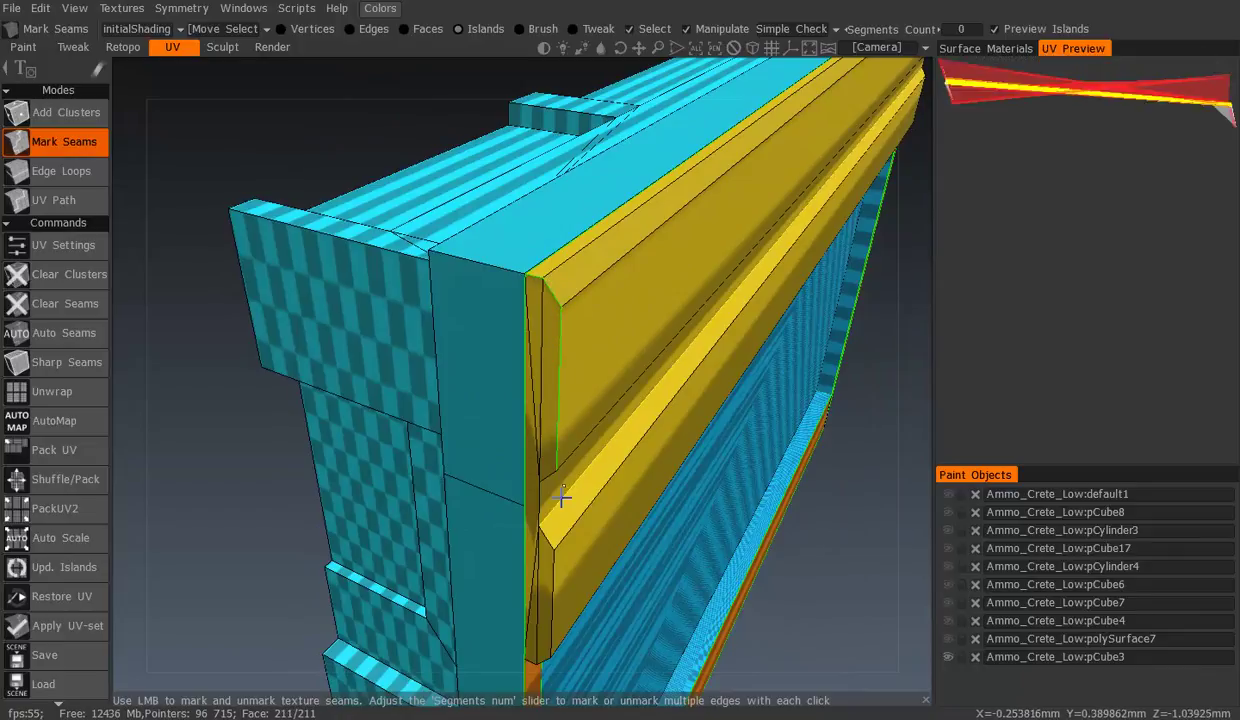
pyautogui.moveTo(562, 497); pyautogui.dragTo(555, 329, button='middle')
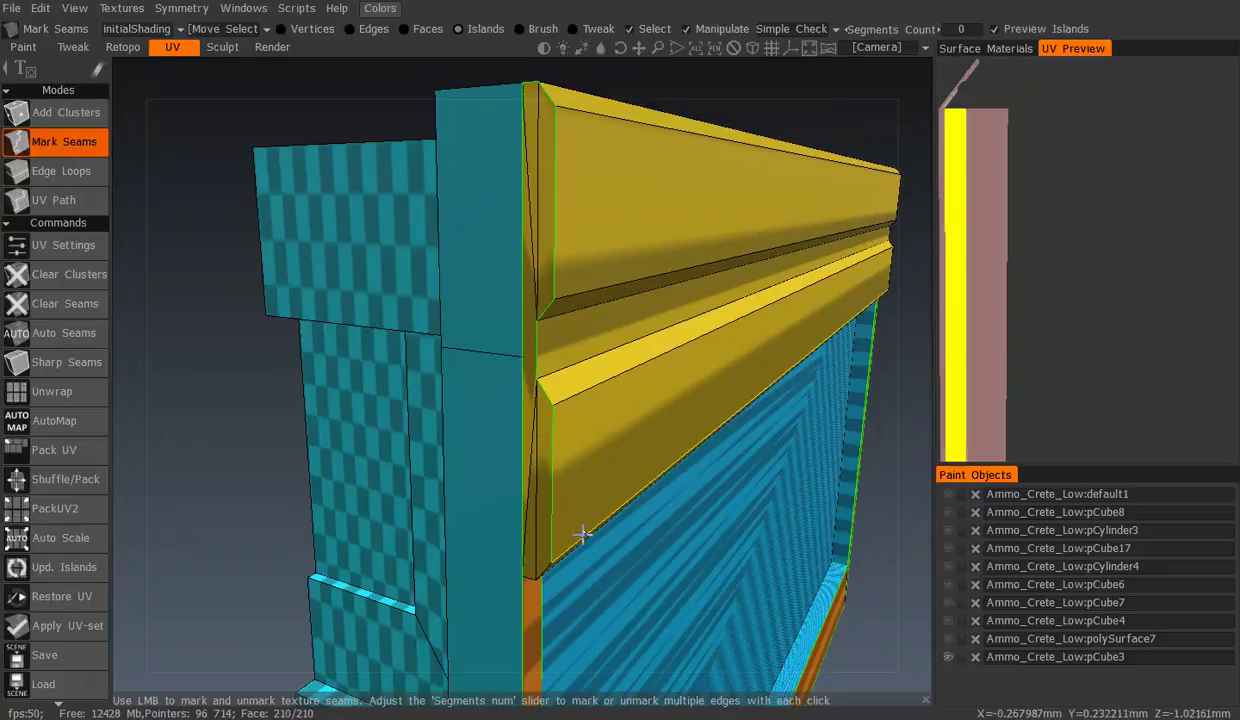
pyautogui.moveTo(584, 529); pyautogui.dragTo(463, 265, button='middle')
pyautogui.click(464, 224)
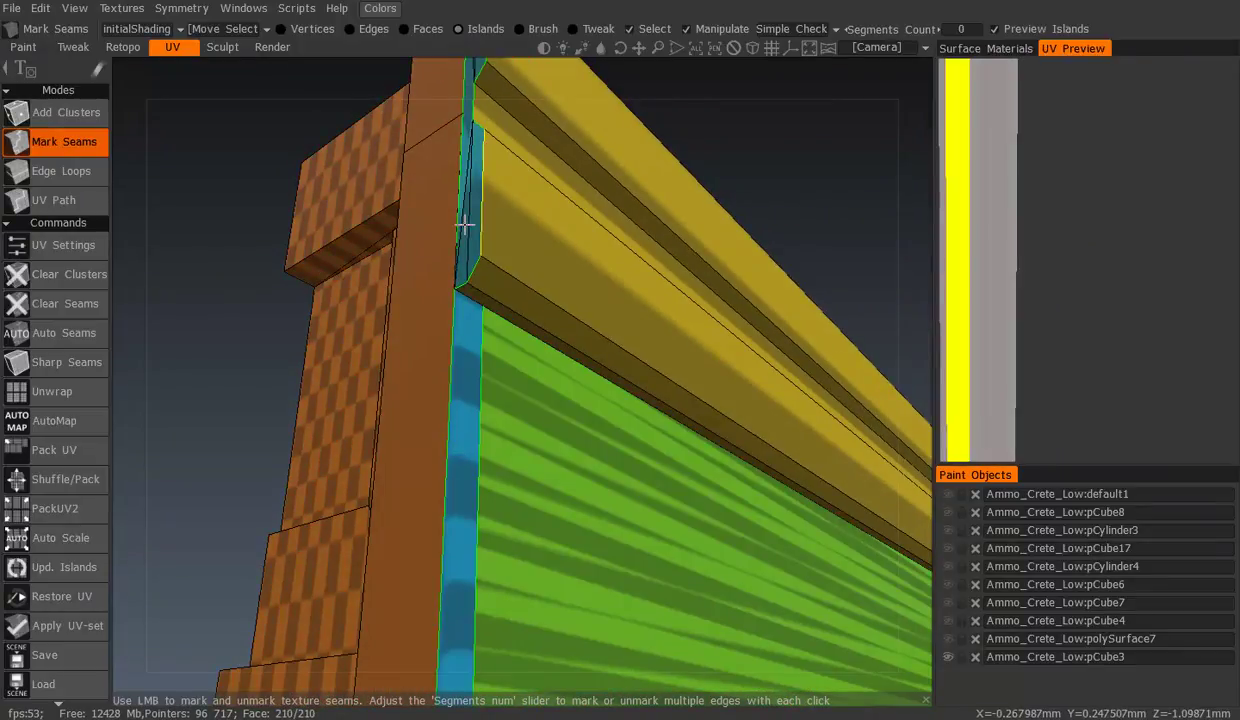
pyautogui.moveTo(457, 244)
pyautogui.keyDown('shift'); pyautogui.mouseDown(button='middle')
pyautogui.moveTo(526, 329)
pyautogui.moveTo(597, 351)
pyautogui.moveTo(623, 318)
pyautogui.mouseUp(button='middle'); pyautogui.keyUp('shift')
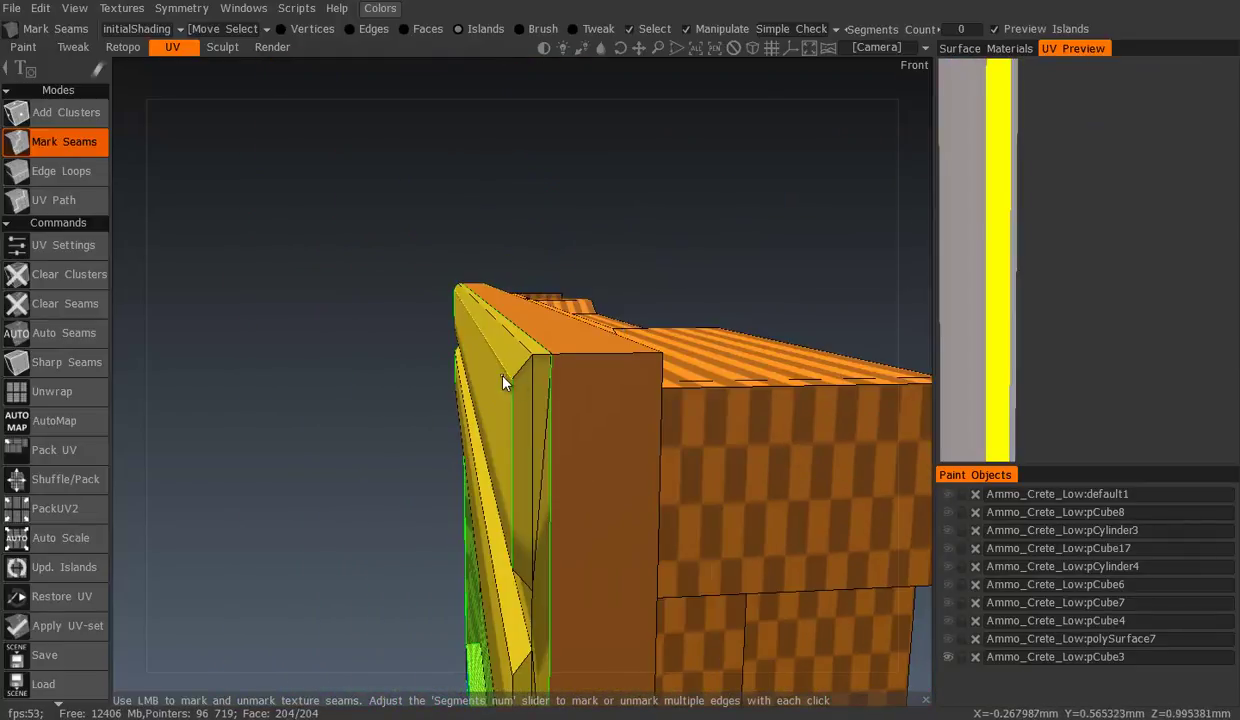
pyautogui.moveTo(500, 358)
pyautogui.keyDown('shift'); pyautogui.mouseDown(button='middle')
pyautogui.moveTo(528, 505)
pyautogui.moveTo(518, 290)
pyautogui.mouseUp(button='middle'); pyautogui.keyUp('shift')
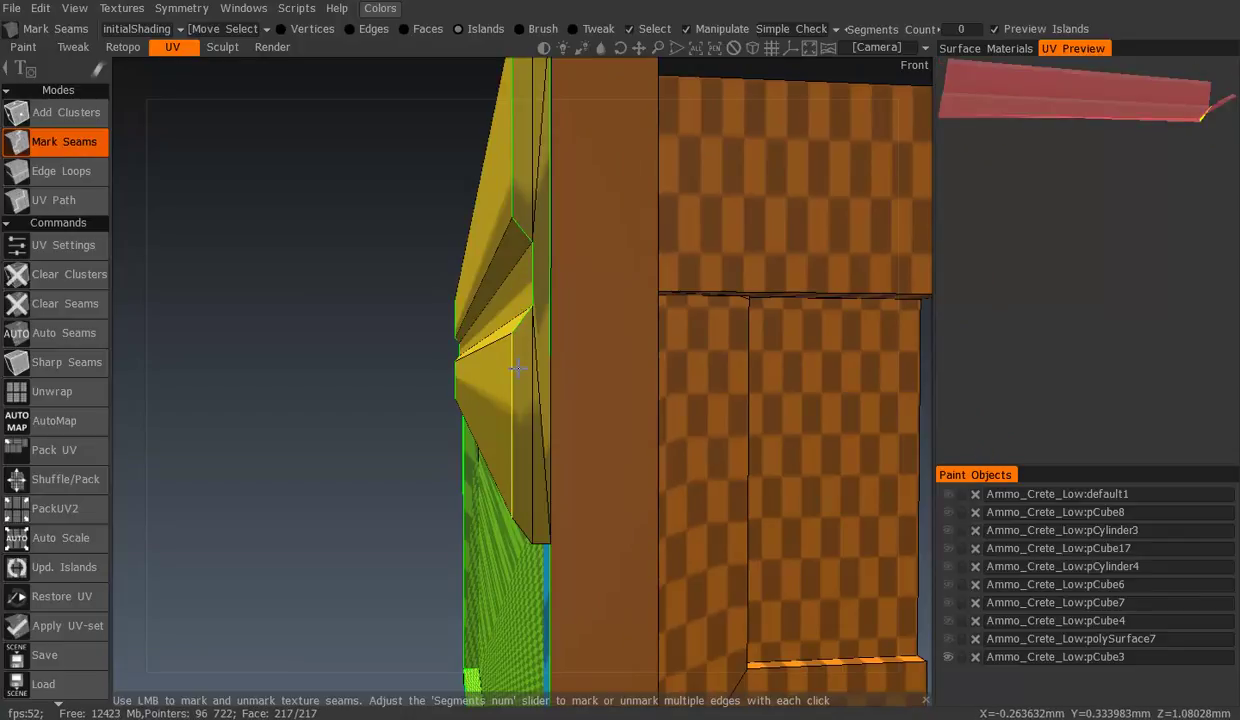
pyautogui.moveTo(526, 485)
pyautogui.mouseDown(button='middle')
pyautogui.moveTo(580, 403)
pyautogui.moveTo(519, 376)
pyautogui.moveTo(626, 323)
pyautogui.moveTo(567, 340)
pyautogui.moveTo(462, 424)
pyautogui.moveTo(554, 493)
pyautogui.moveTo(514, 259)
pyautogui.moveTo(606, 377)
pyautogui.moveTo(599, 428)
pyautogui.mouseUp(button='middle')
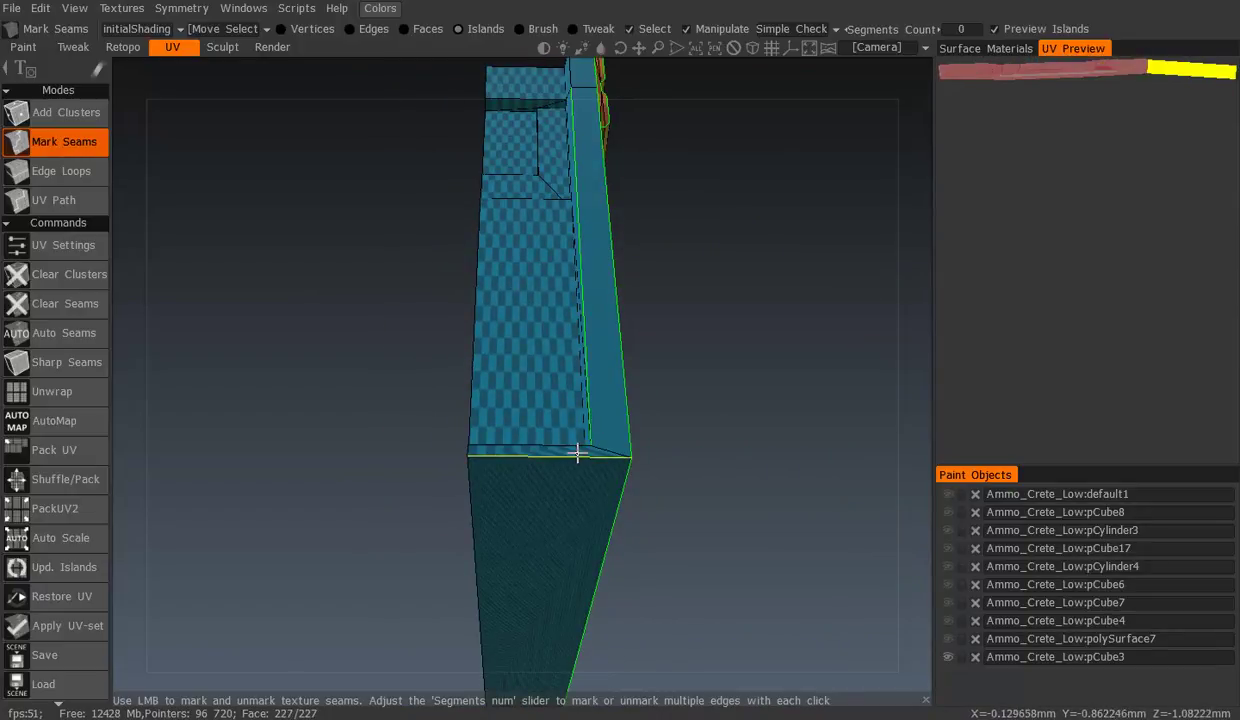
pyautogui.moveTo(618, 325)
pyautogui.mouseDown(button='middle')
pyautogui.moveTo(659, 476)
pyautogui.moveTo(639, 260)
pyautogui.moveTo(678, 232)
pyautogui.moveTo(659, 255)
pyautogui.mouseUp(button='middle')
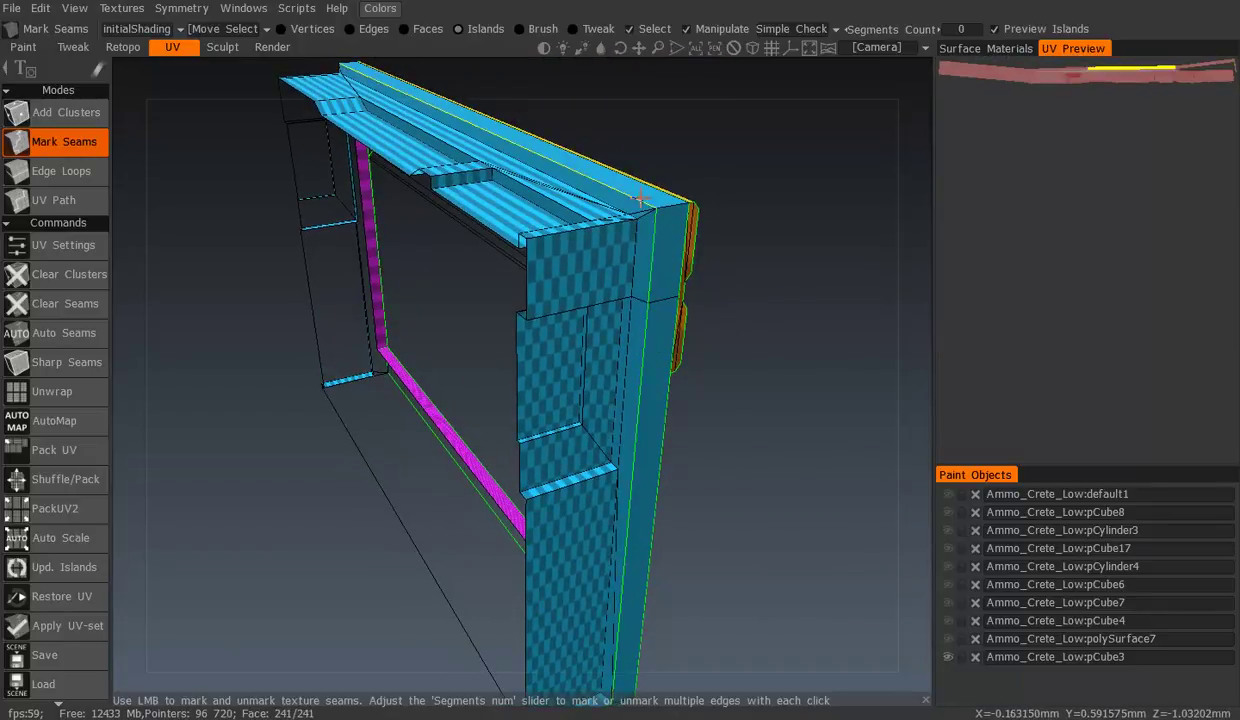
pyautogui.moveTo(333, 317)
pyautogui.mouseDown(button='middle')
pyautogui.moveTo(689, 304)
pyautogui.moveTo(335, 365)
pyautogui.moveTo(498, 349)
pyautogui.moveTo(408, 396)
pyautogui.moveTo(603, 111)
pyautogui.moveTo(524, 195)
pyautogui.moveTo(425, 447)
pyautogui.moveTo(504, 291)
pyautogui.moveTo(603, 158)
pyautogui.moveTo(285, 368)
pyautogui.moveTo(581, 244)
pyautogui.moveTo(586, 300)
pyautogui.moveTo(565, 365)
pyautogui.moveTo(697, 180)
pyautogui.moveTo(421, 216)
pyautogui.moveTo(701, 228)
pyautogui.mouseUp(button='middle')
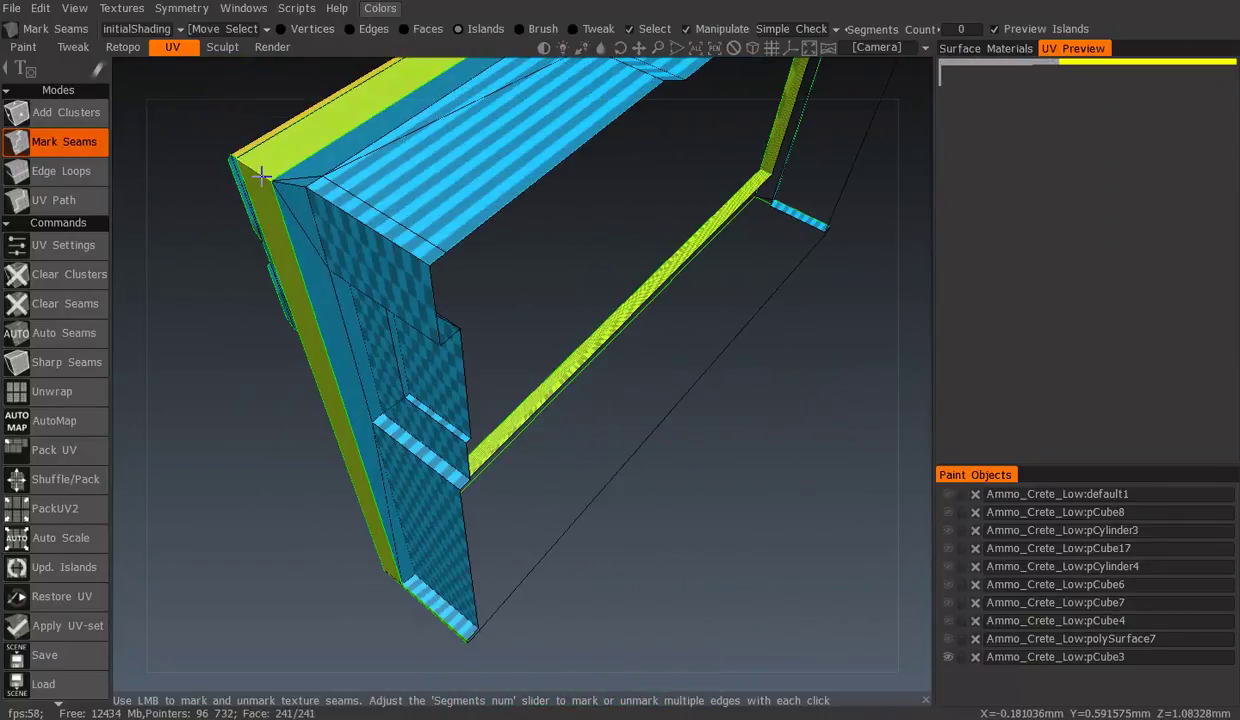
pyautogui.moveTo(277, 160)
pyautogui.mouseDown(button='middle')
pyautogui.moveTo(365, 238)
pyautogui.moveTo(352, 194)
pyautogui.moveTo(459, 180)
pyautogui.moveTo(512, 208)
pyautogui.moveTo(714, 166)
pyautogui.moveTo(560, 230)
pyautogui.mouseUp(button='middle')
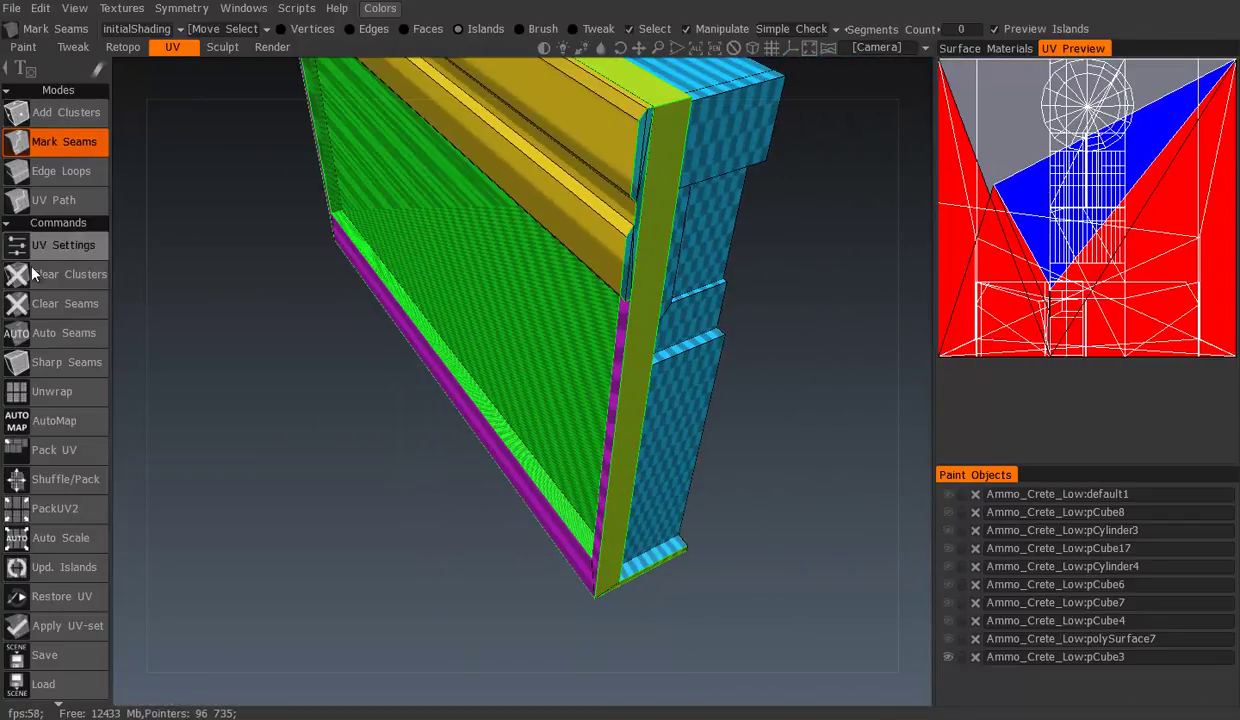
# Mark a seam on the frame's top corner edge, tracing the ledge above the panel
pyautogui.moveTo(692, 500)
pyautogui.mouseDown(button='middle')
pyautogui.moveTo(714, 498)
pyautogui.moveTo(700, 415)
pyautogui.moveTo(396, 268)
pyautogui.moveTo(476, 298)
pyautogui.moveTo(397, 352)
pyautogui.moveTo(419, 322)
pyautogui.mouseUp(button='middle')
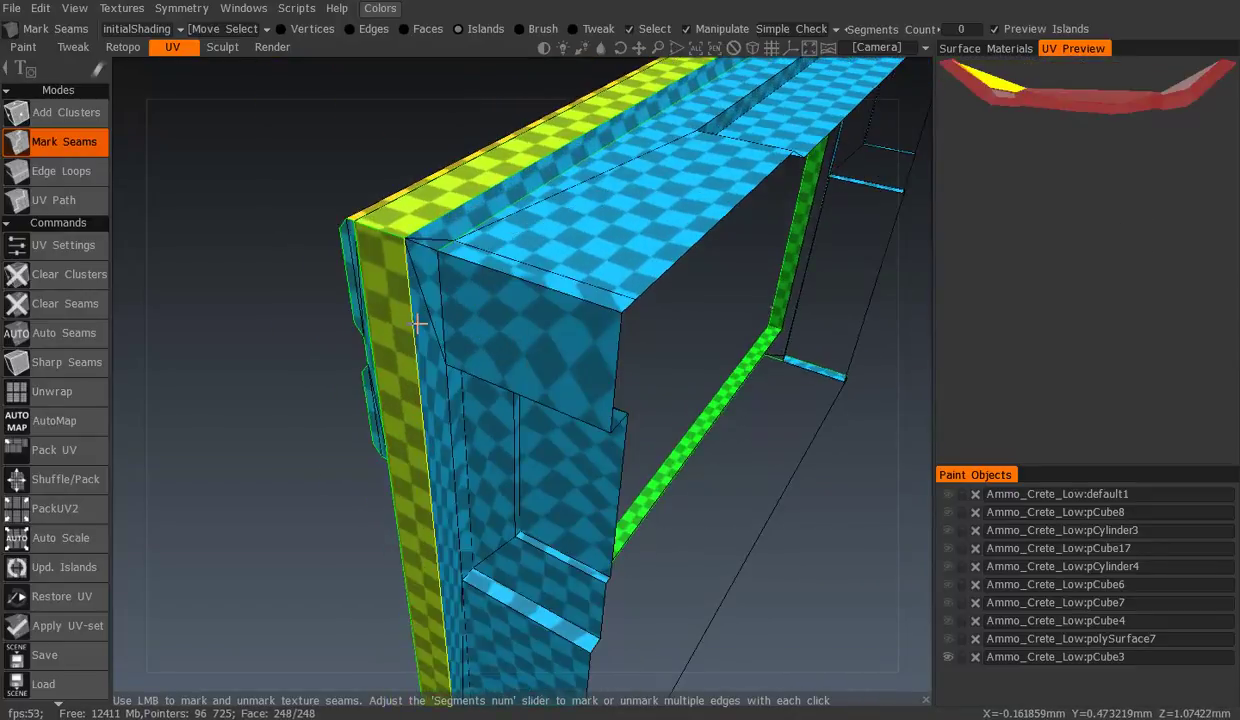
pyautogui.moveTo(549, 344)
pyautogui.mouseDown(button='middle')
pyautogui.moveTo(562, 277)
pyautogui.moveTo(534, 415)
pyautogui.moveTo(482, 373)
pyautogui.moveTo(368, 368)
pyautogui.moveTo(396, 268)
pyautogui.moveTo(388, 302)
pyautogui.moveTo(288, 226)
pyautogui.moveTo(382, 213)
pyautogui.moveTo(402, 363)
pyautogui.moveTo(417, 283)
pyautogui.mouseUp(button='middle')
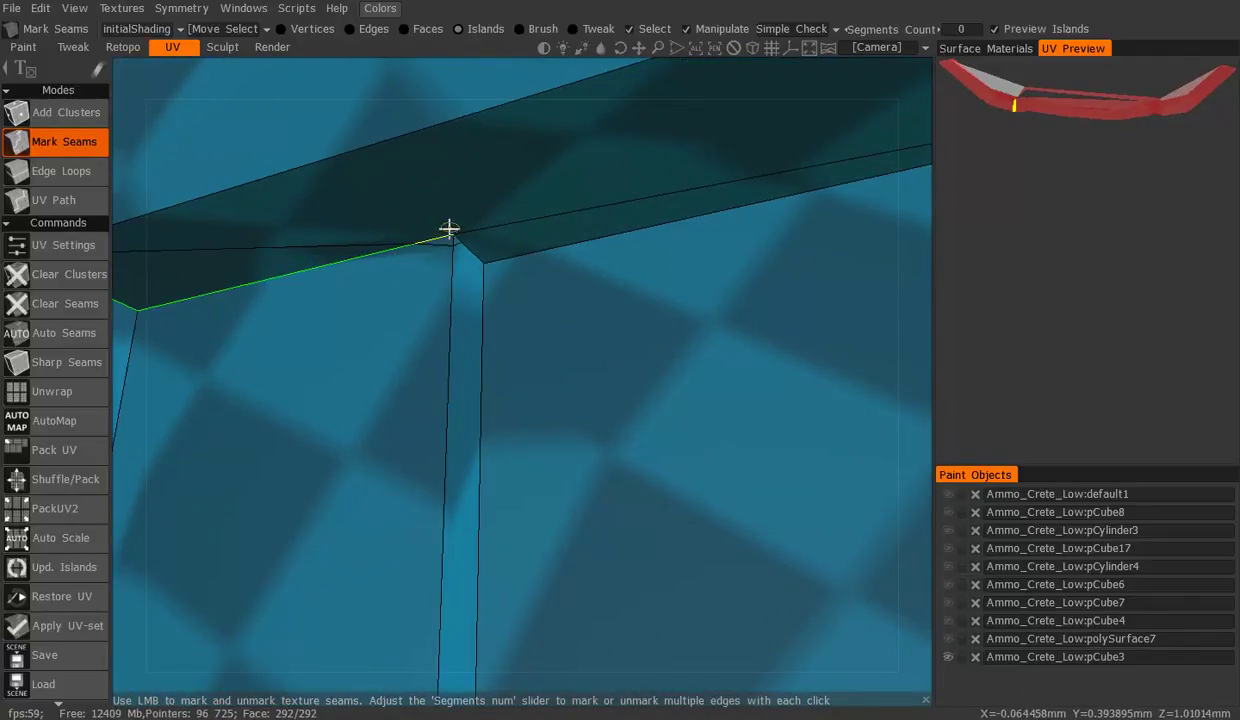
pyautogui.click(449, 230)
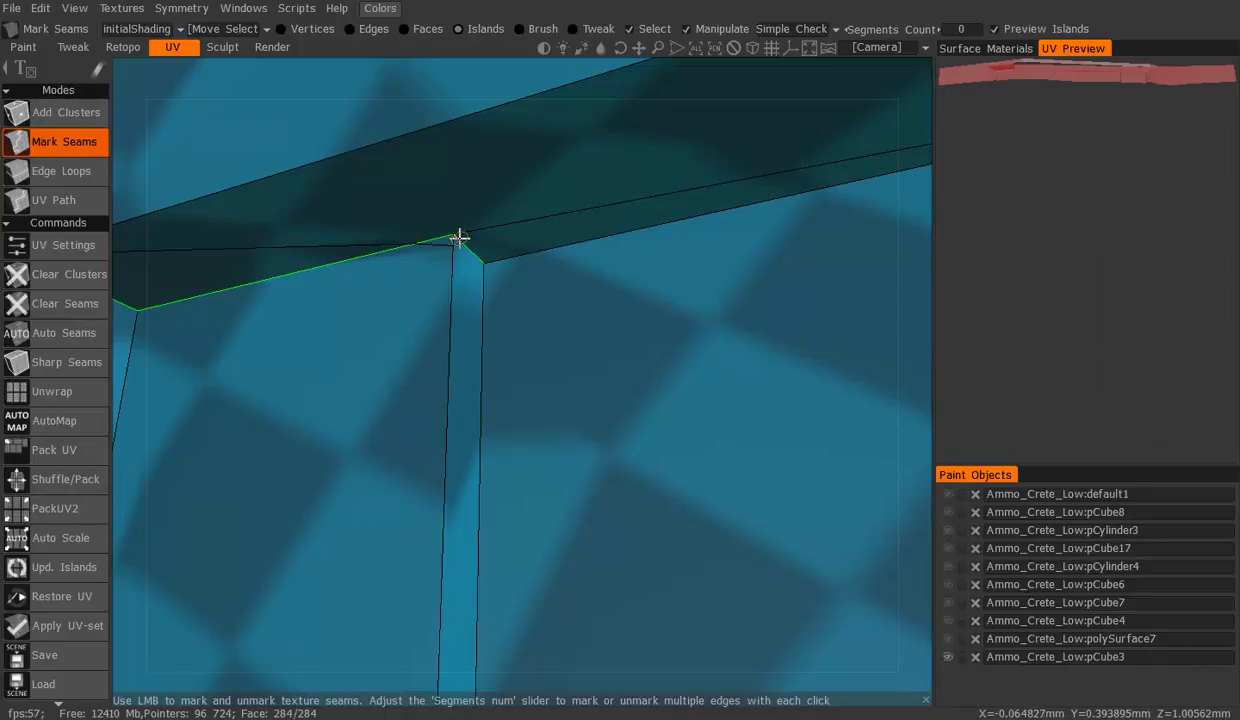
pyautogui.moveTo(510, 247); pyautogui.dragTo(555, 249, button='middle')
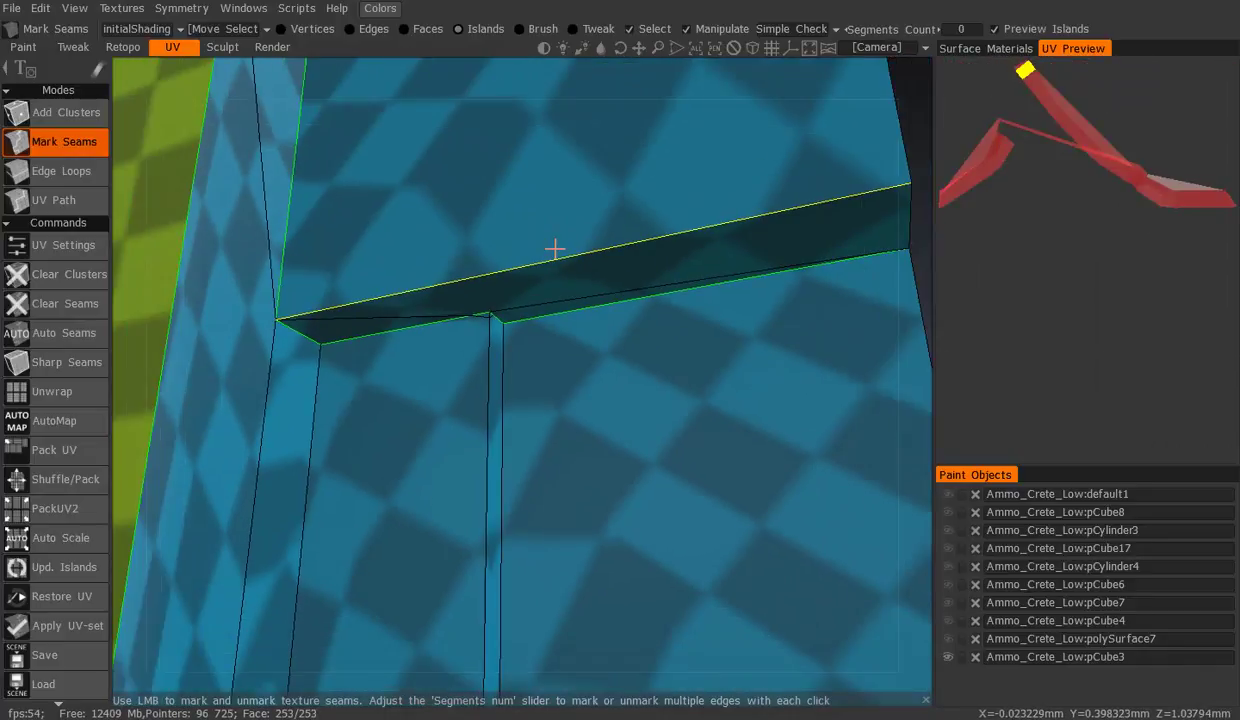
pyautogui.scroll(-2, 557, 252)
pyautogui.moveTo(582, 204)
pyautogui.mouseDown(button='middle')
pyautogui.moveTo(440, 443)
pyautogui.moveTo(465, 285)
pyautogui.moveTo(405, 374)
pyautogui.moveTo(430, 410)
pyautogui.moveTo(493, 435)
pyautogui.moveTo(355, 430)
pyautogui.mouseUp(button='middle')
# Mark seams along the recessed ledge's edges and corner, separating the inner ledge panel
pyautogui.scroll(2, 460, 430)
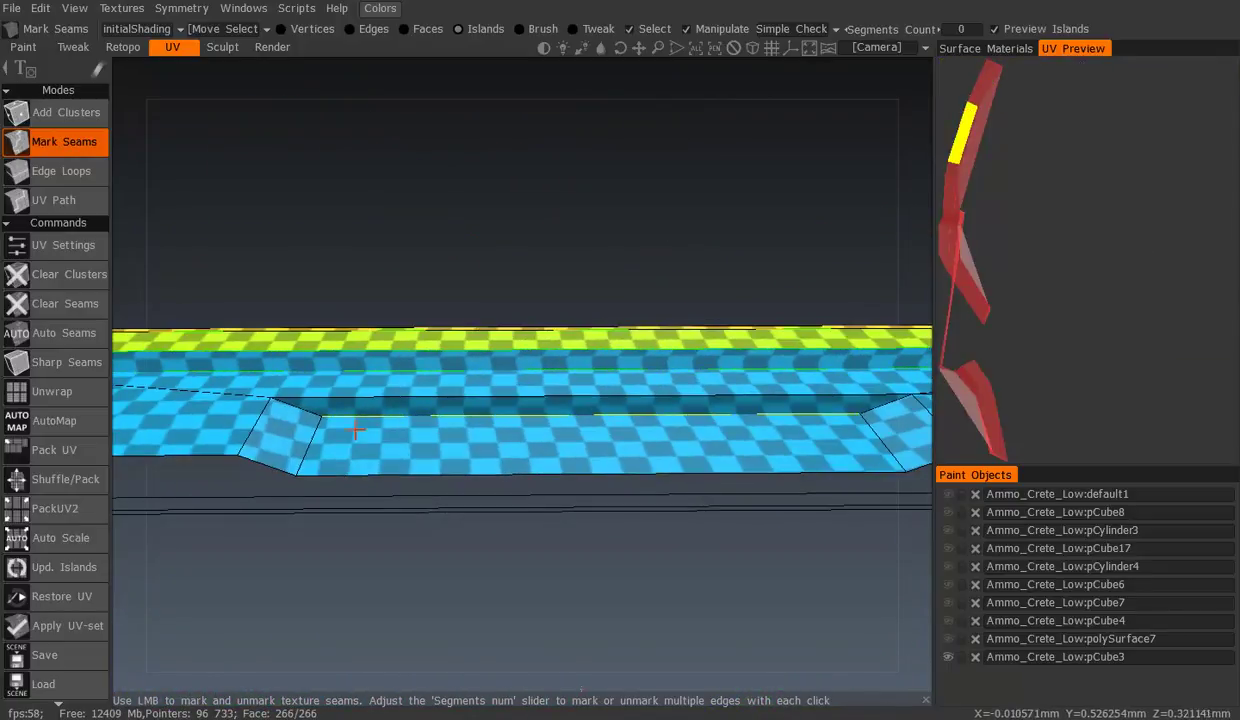
pyautogui.click(260, 410)
pyautogui.click(303, 396)
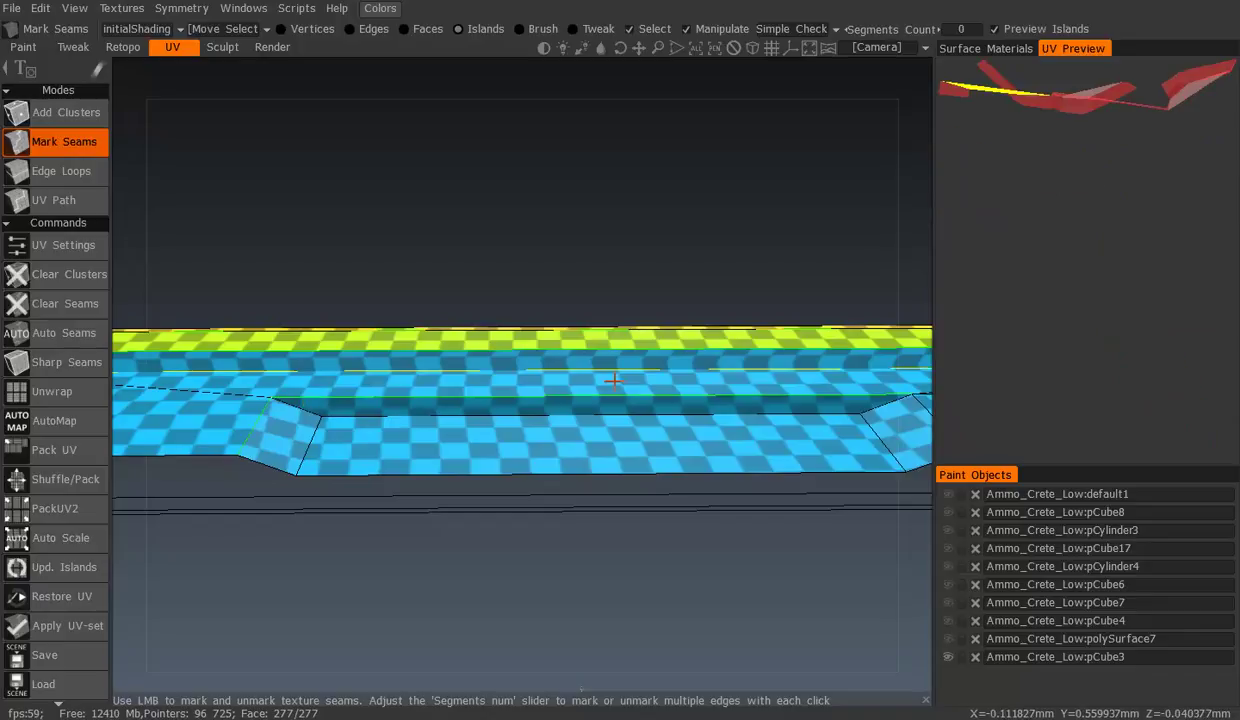
pyautogui.moveTo(614, 374); pyautogui.dragTo(741, 395, button='middle')
pyautogui.click(762, 396)
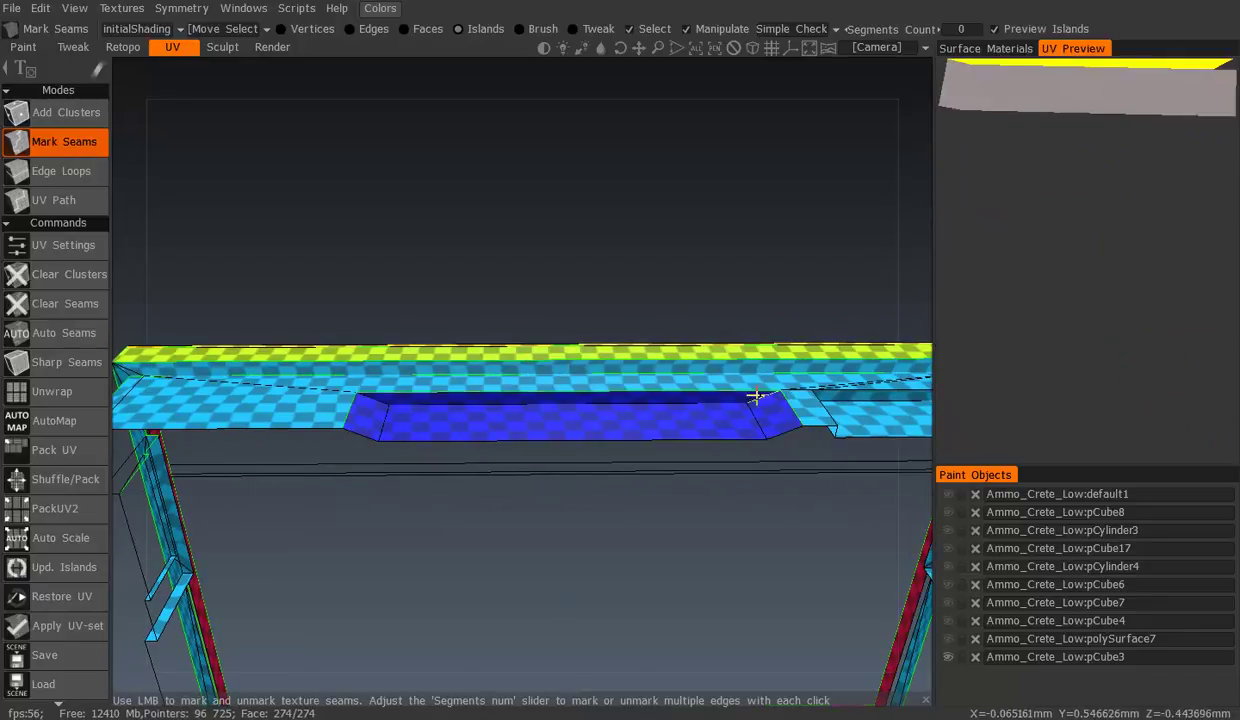
pyautogui.click(361, 402)
pyautogui.moveTo(645, 360)
pyautogui.mouseDown(button='middle')
pyautogui.moveTo(495, 429)
pyautogui.moveTo(566, 427)
pyautogui.moveTo(522, 395)
pyautogui.mouseUp(button='middle')
pyautogui.click(480, 415)
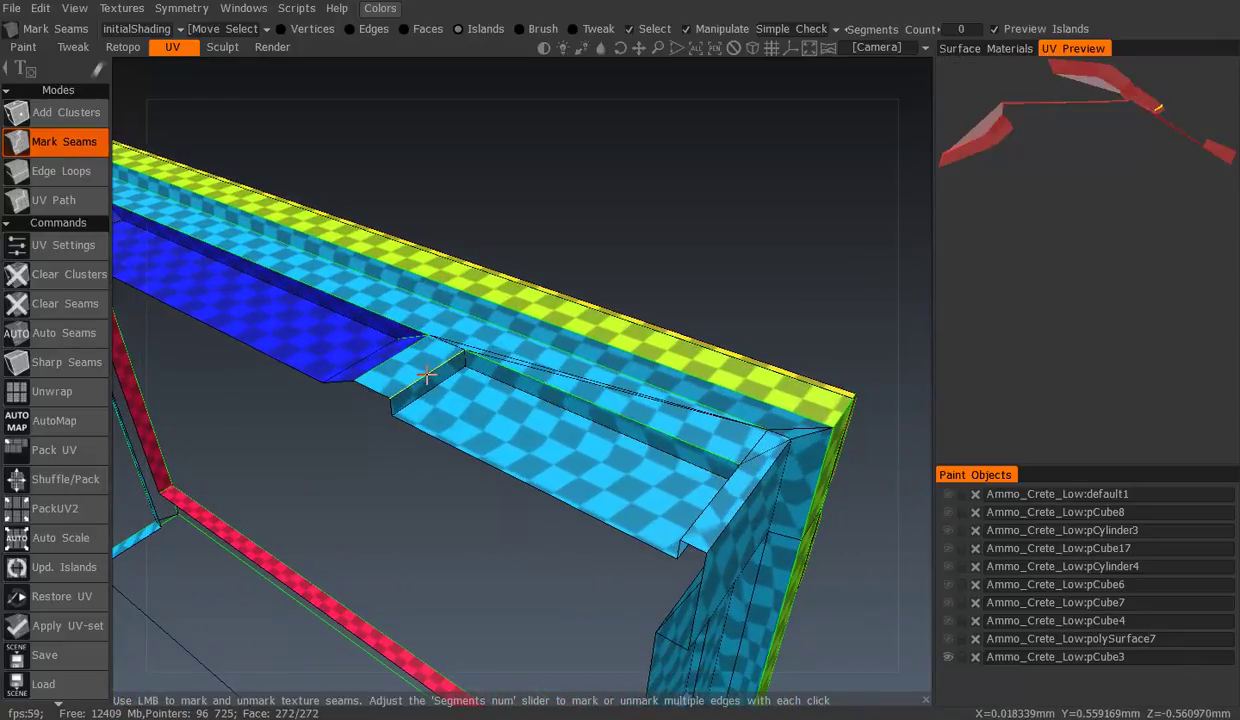
pyautogui.click(426, 374)
# Mark seams on the ledge wall's top edge and remaining ledge edges, dividing the top rail into bands
pyautogui.scroll(2, 430, 356)
pyautogui.click(425, 337)
pyautogui.moveTo(425, 337)
pyautogui.mouseDown(button='middle')
pyautogui.moveTo(676, 355)
pyautogui.moveTo(728, 332)
pyautogui.moveTo(598, 324)
pyautogui.moveTo(675, 301)
pyautogui.mouseUp(button='middle')
pyautogui.click(736, 283)
pyautogui.moveTo(747, 282)
pyautogui.mouseDown(button='middle')
pyautogui.moveTo(291, 312)
pyautogui.moveTo(424, 327)
pyautogui.moveTo(435, 346)
pyautogui.moveTo(733, 254)
pyautogui.mouseUp(button='middle')
pyautogui.click(285, 311)
pyautogui.click(663, 251)
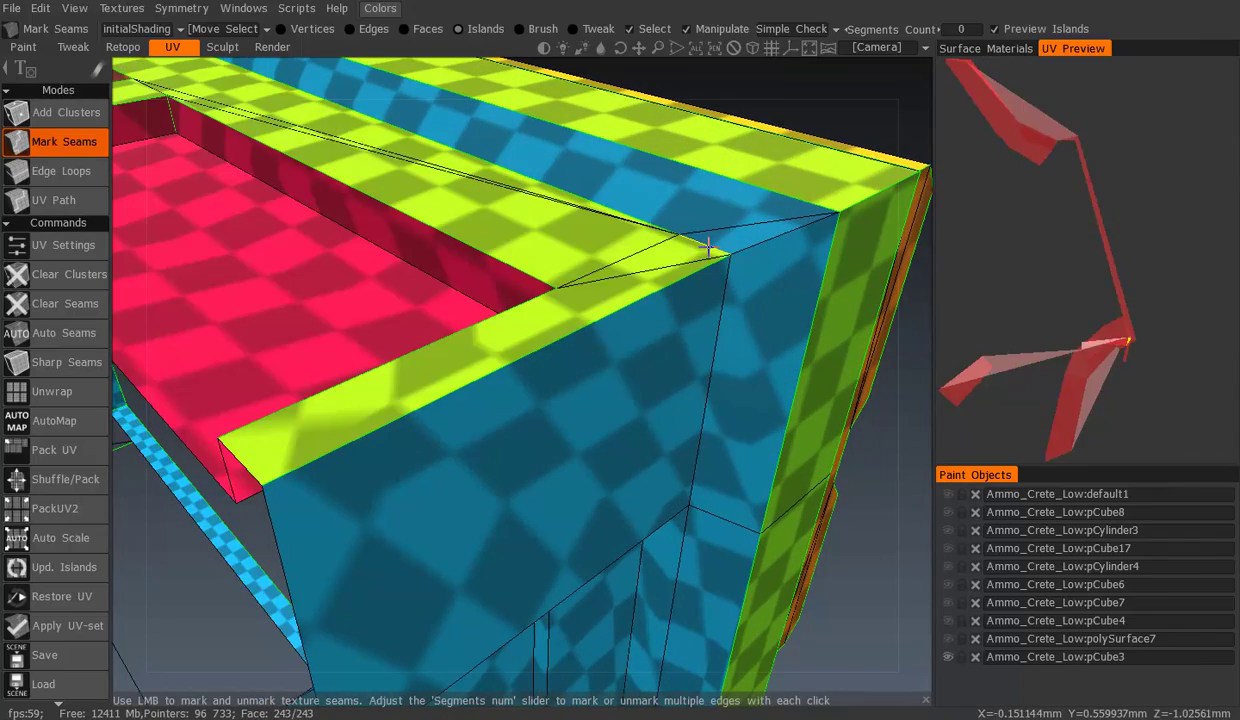
pyautogui.moveTo(581, 253)
pyautogui.mouseDown(button='middle')
pyautogui.moveTo(639, 274)
pyautogui.moveTo(544, 323)
pyautogui.mouseUp(button='middle')
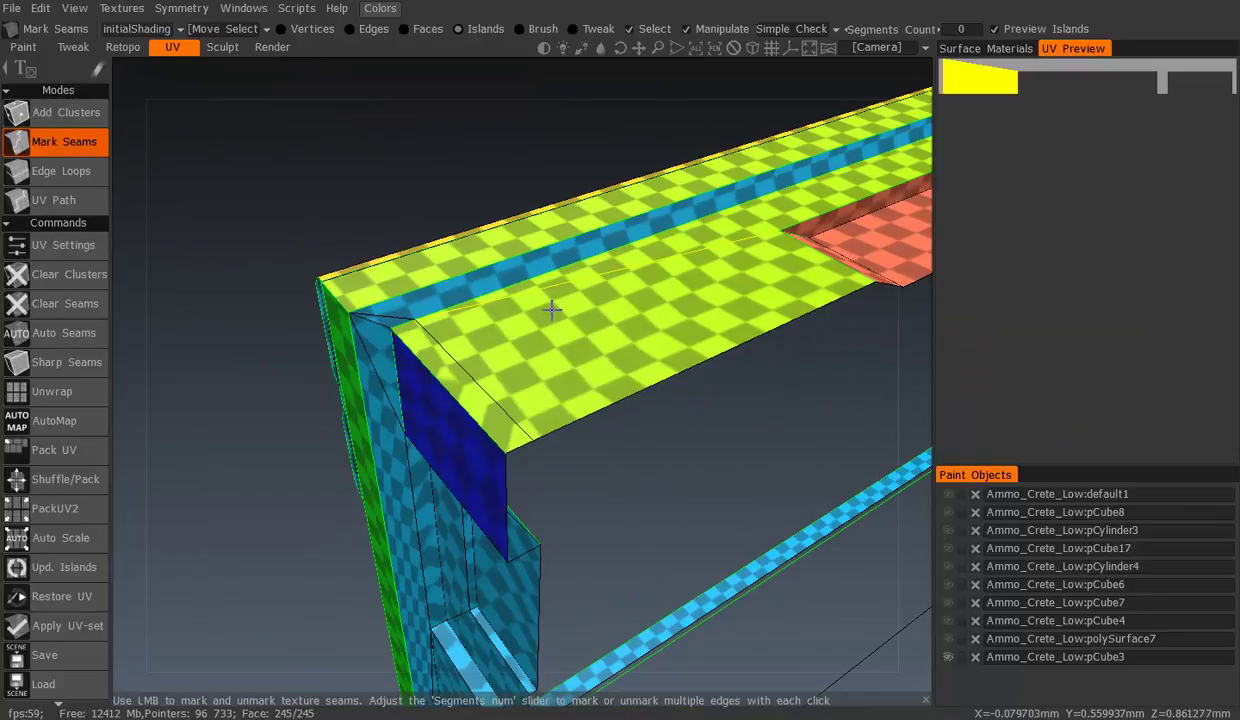
pyautogui.moveTo(401, 404)
pyautogui.mouseDown(button='middle')
pyautogui.moveTo(354, 363)
pyautogui.moveTo(576, 360)
pyautogui.moveTo(567, 321)
pyautogui.moveTo(582, 405)
pyautogui.moveTo(518, 321)
pyautogui.mouseUp(button='middle')
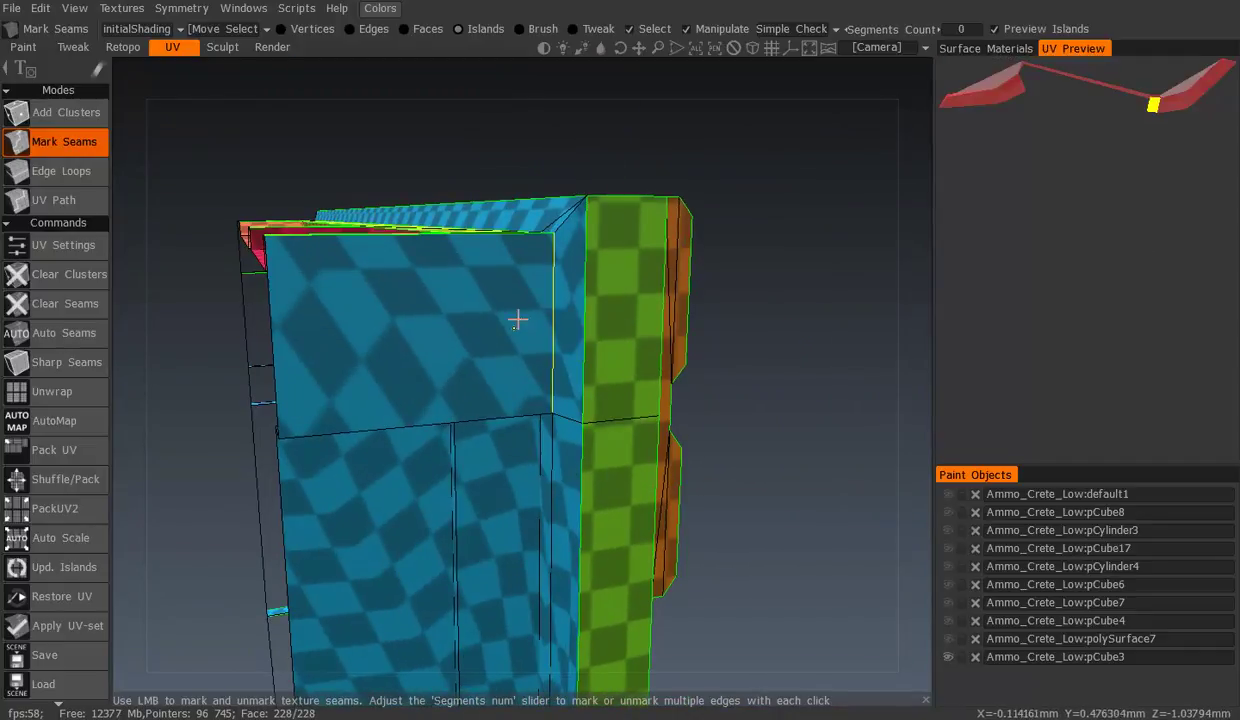
# Mark seams along the blue wall's top edge, its corner edge and a nearby wall edge
pyautogui.moveTo(590, 360)
pyautogui.mouseDown(button='middle')
pyautogui.moveTo(612, 293)
pyautogui.moveTo(567, 477)
pyautogui.moveTo(572, 418)
pyautogui.mouseUp(button='middle')
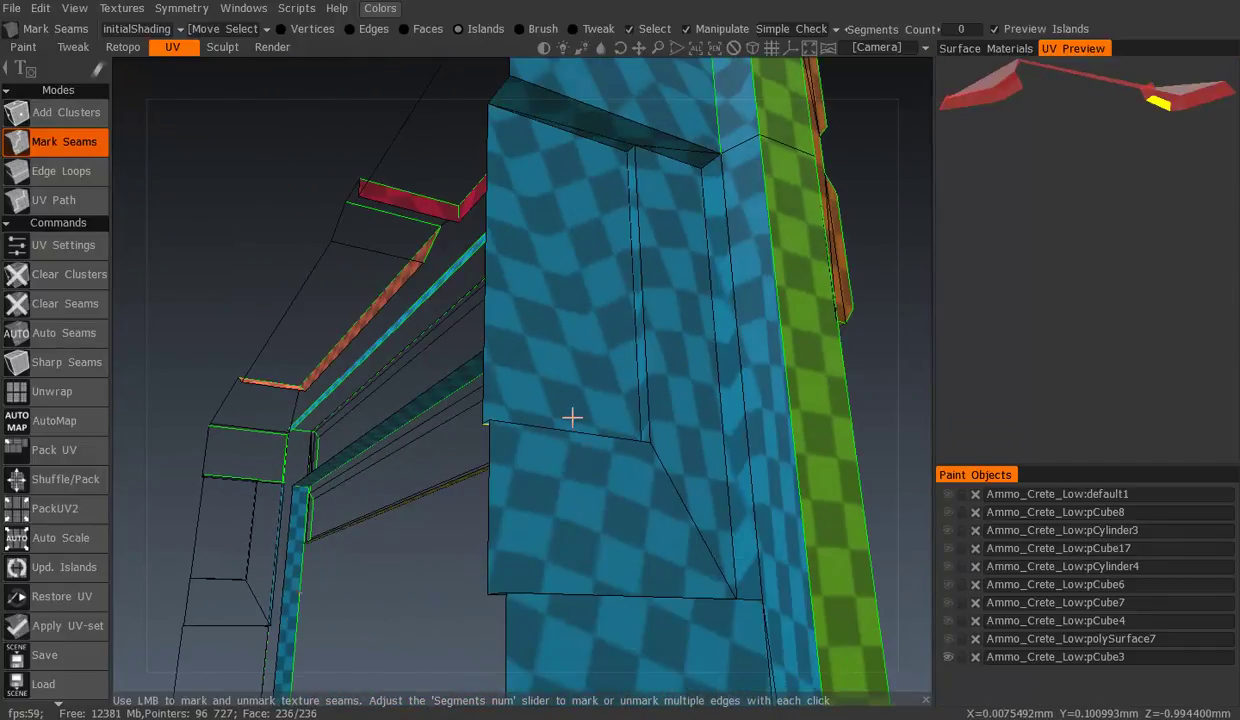
pyautogui.moveTo(663, 252)
pyautogui.mouseDown(button='middle')
pyautogui.moveTo(645, 385)
pyautogui.moveTo(745, 338)
pyautogui.mouseUp(button='middle')
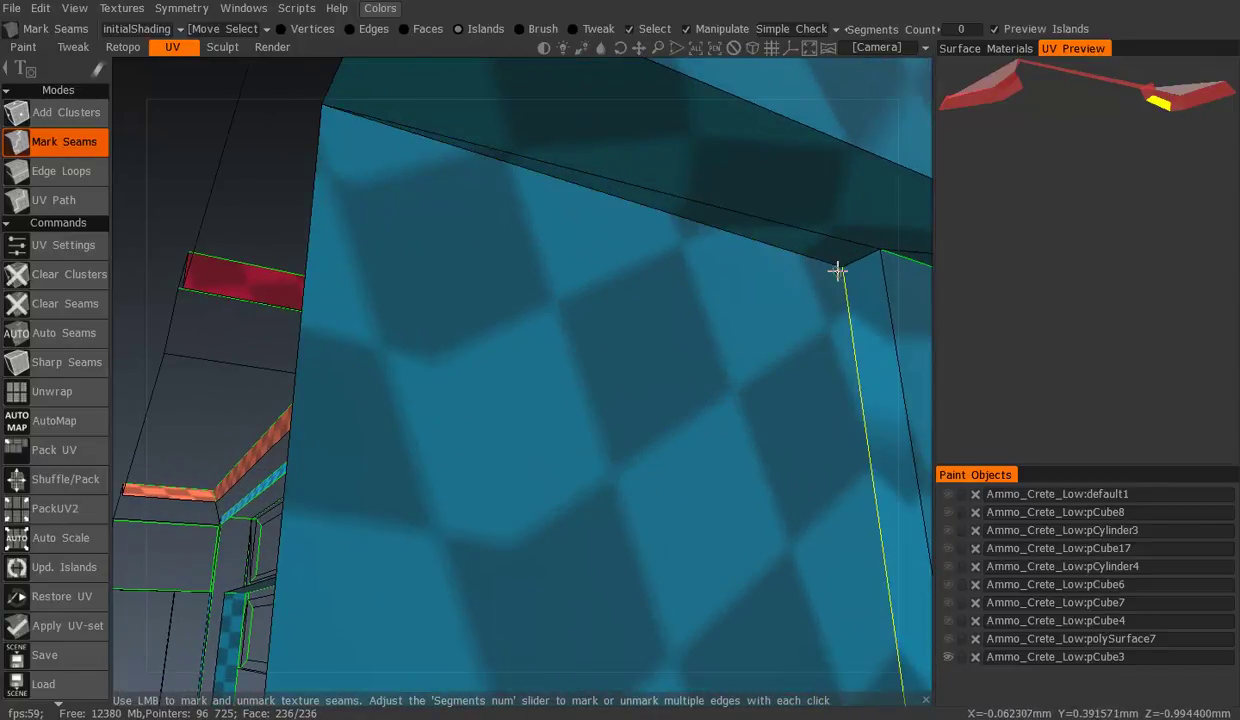
pyautogui.click(728, 244)
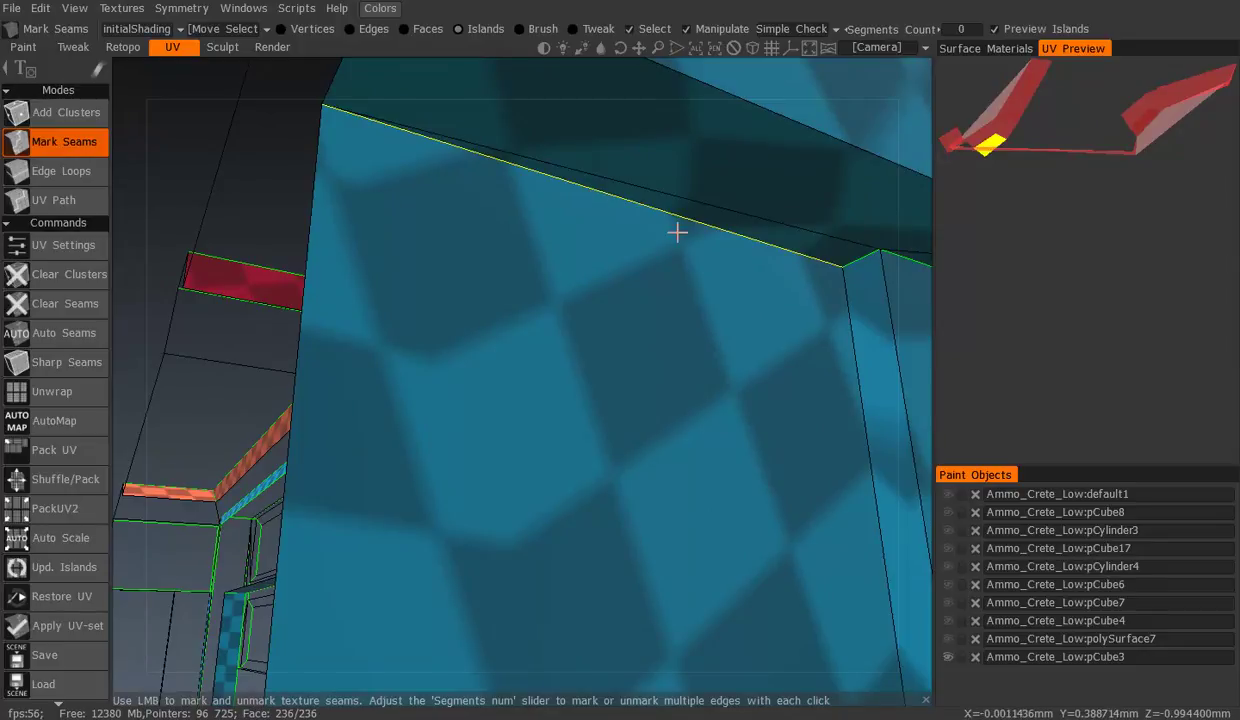
pyautogui.moveTo(676, 233); pyautogui.dragTo(674, 226, button='middle')
pyautogui.moveTo(755, 269)
pyautogui.mouseDown(button='middle')
pyautogui.moveTo(711, 249)
pyautogui.moveTo(650, 340)
pyautogui.mouseUp(button='middle')
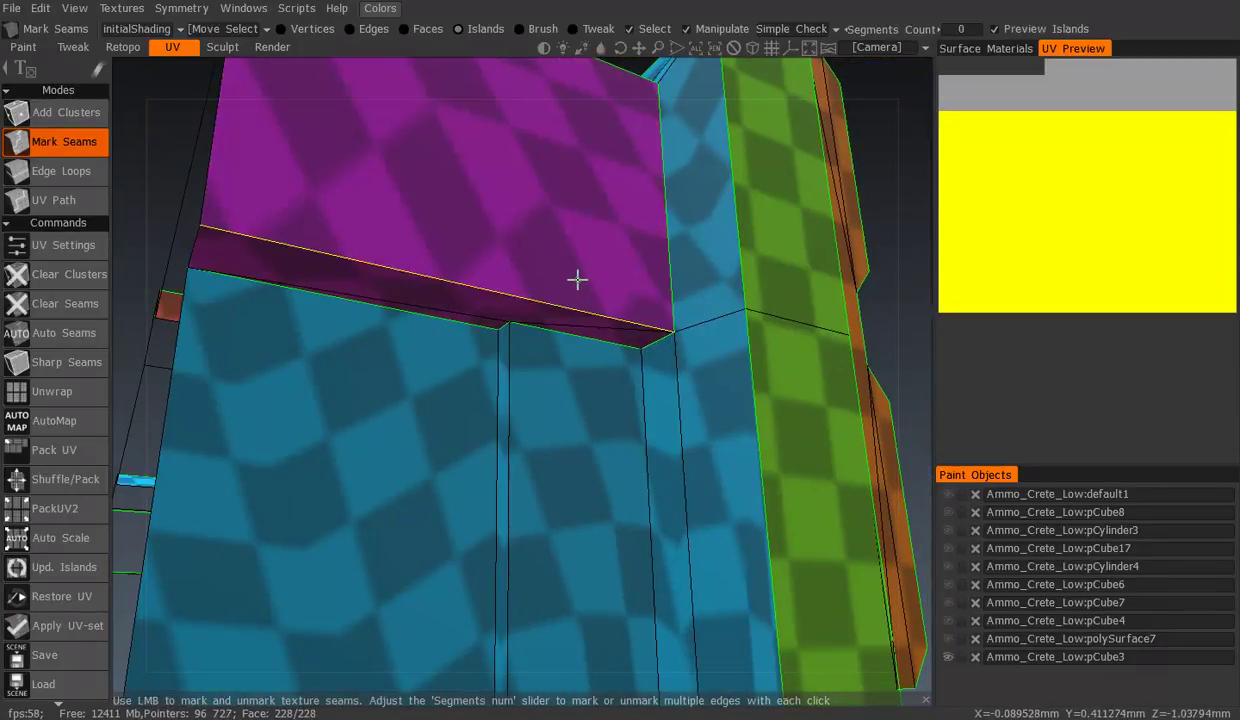
pyautogui.moveTo(589, 274); pyautogui.dragTo(634, 406, button='middle')
pyautogui.moveTo(591, 465)
pyautogui.mouseDown(button='middle')
pyautogui.moveTo(493, 476)
pyautogui.moveTo(667, 455)
pyautogui.moveTo(486, 405)
pyautogui.moveTo(516, 443)
pyautogui.moveTo(588, 440)
pyautogui.mouseUp(button='middle')
pyautogui.click(589, 440)
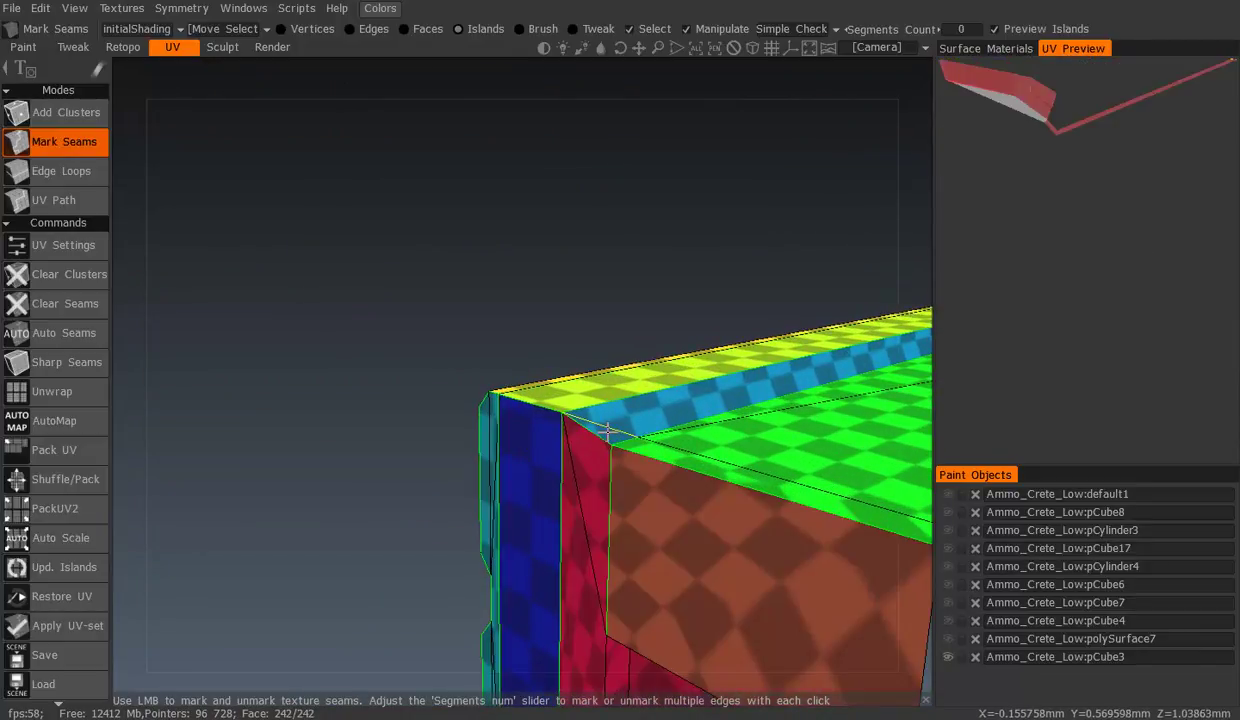
pyautogui.moveTo(667, 429)
pyautogui.mouseDown(button='middle')
pyautogui.moveTo(470, 424)
pyautogui.moveTo(669, 450)
pyautogui.moveTo(690, 513)
pyautogui.moveTo(659, 492)
pyautogui.mouseUp(button='middle')
pyautogui.click(669, 448)
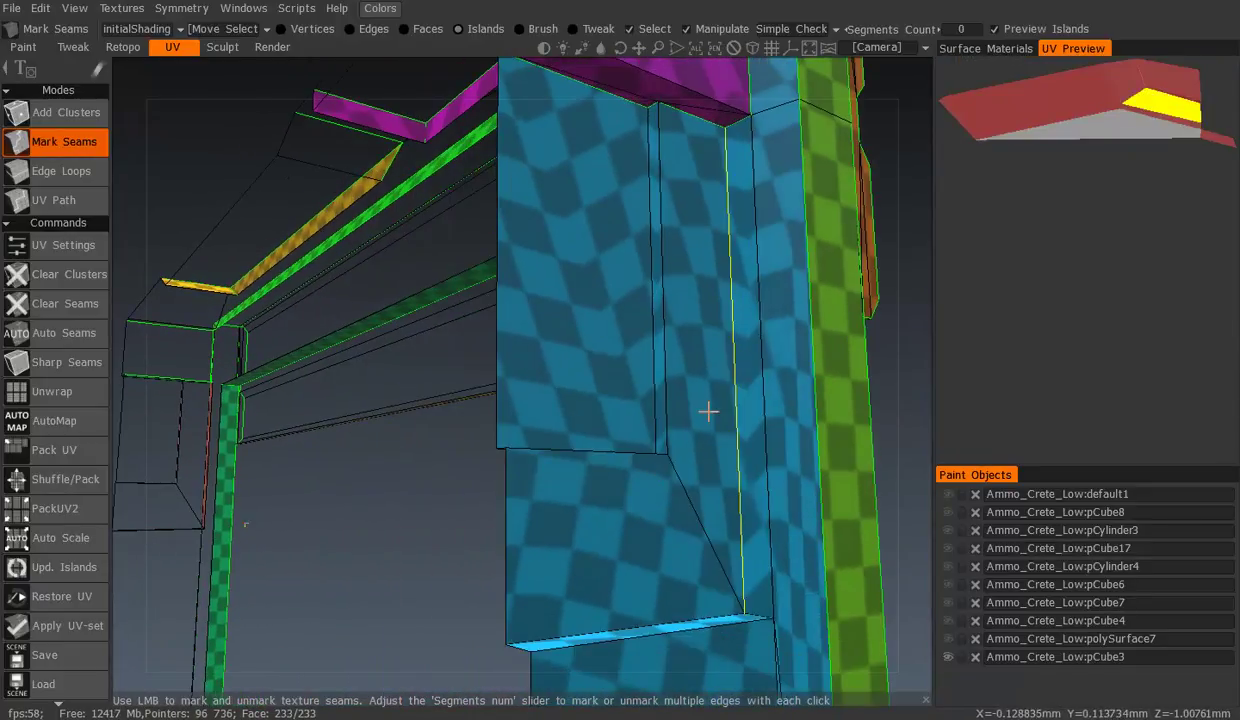
# Split the large front face, the tall face and the upper face off with seams
pyautogui.moveTo(657, 474); pyautogui.dragTo(641, 399, button='right')
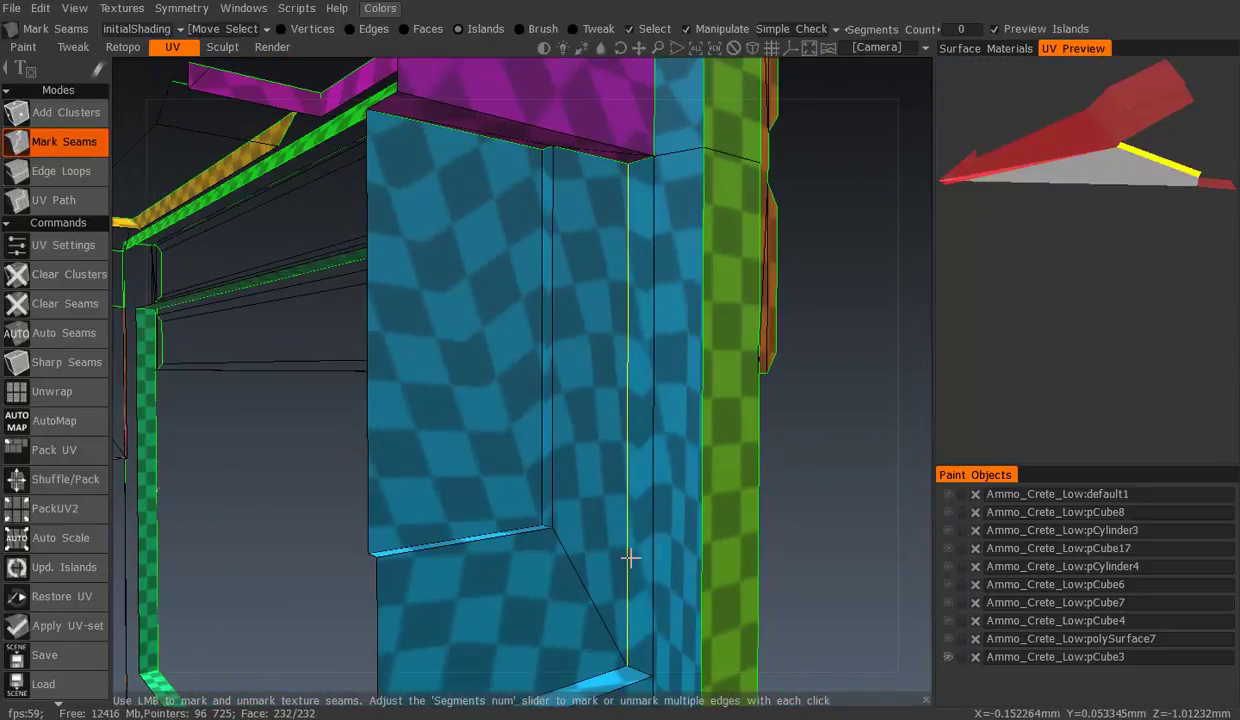
pyautogui.moveTo(631, 553); pyautogui.dragTo(603, 512, button='right')
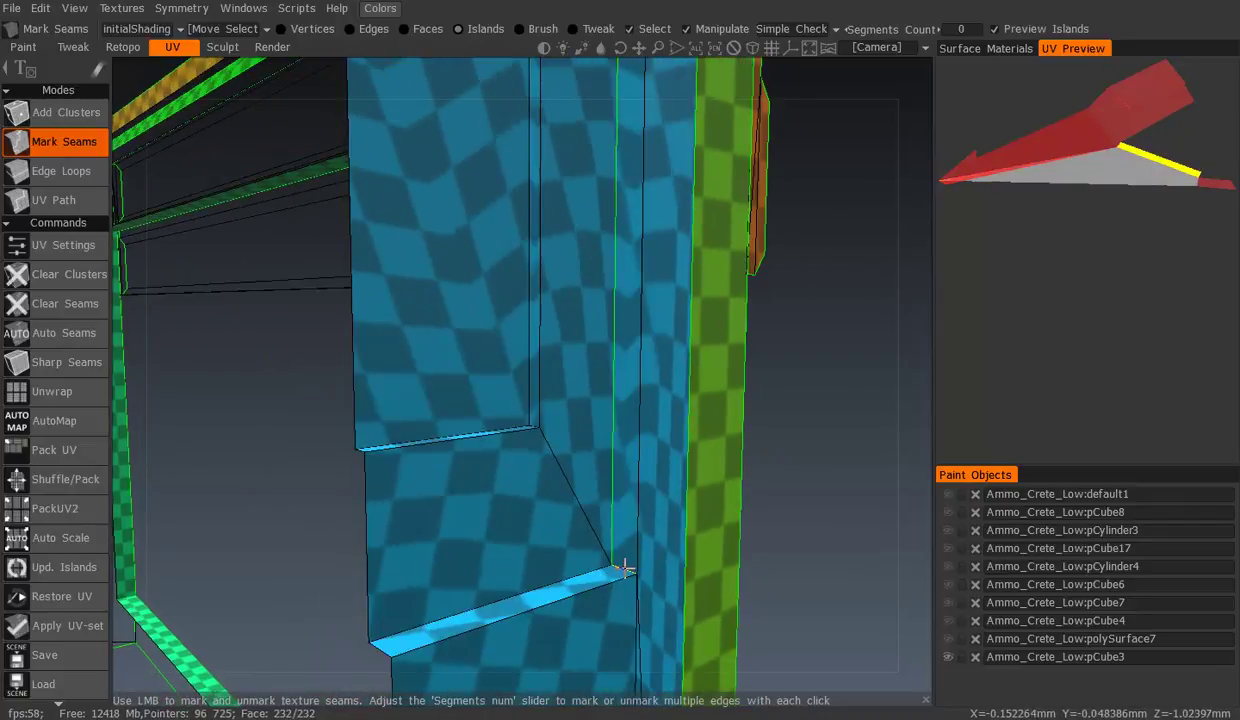
pyautogui.moveTo(651, 533)
pyautogui.mouseDown(button='right')
pyautogui.moveTo(636, 513)
pyautogui.moveTo(465, 492)
pyautogui.mouseUp(button='right')
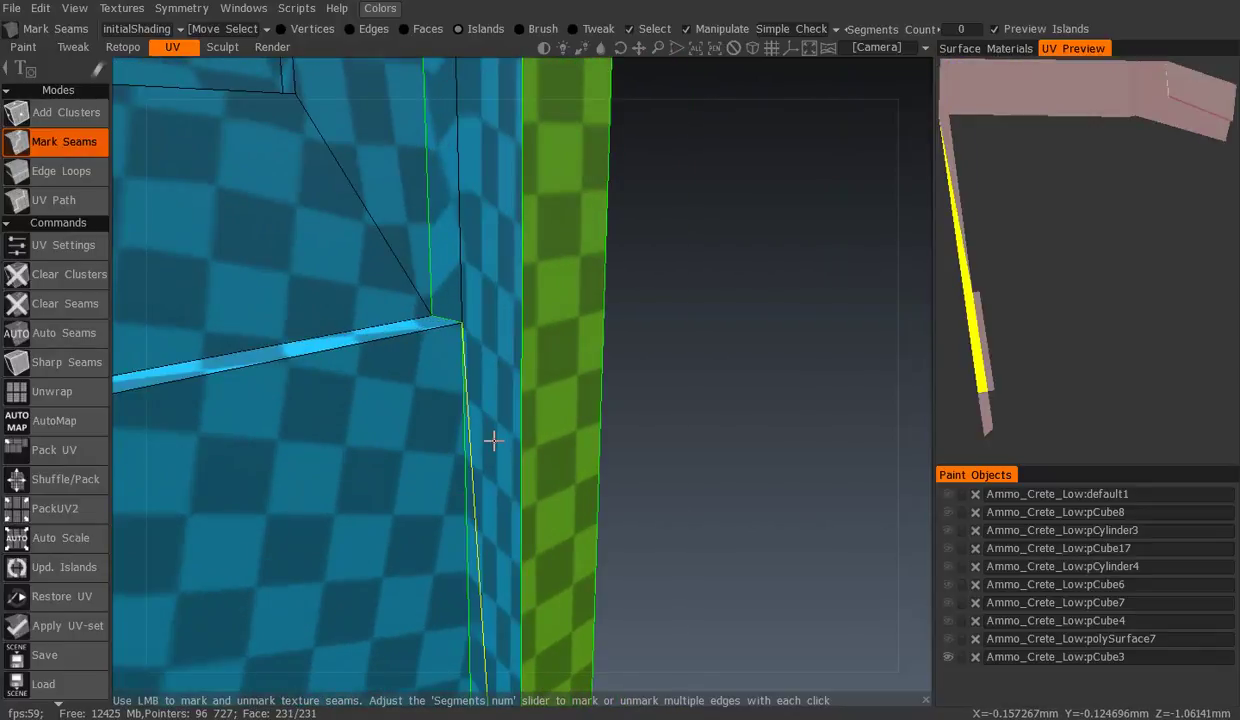
pyautogui.moveTo(493, 437); pyautogui.dragTo(477, 456, button='right')
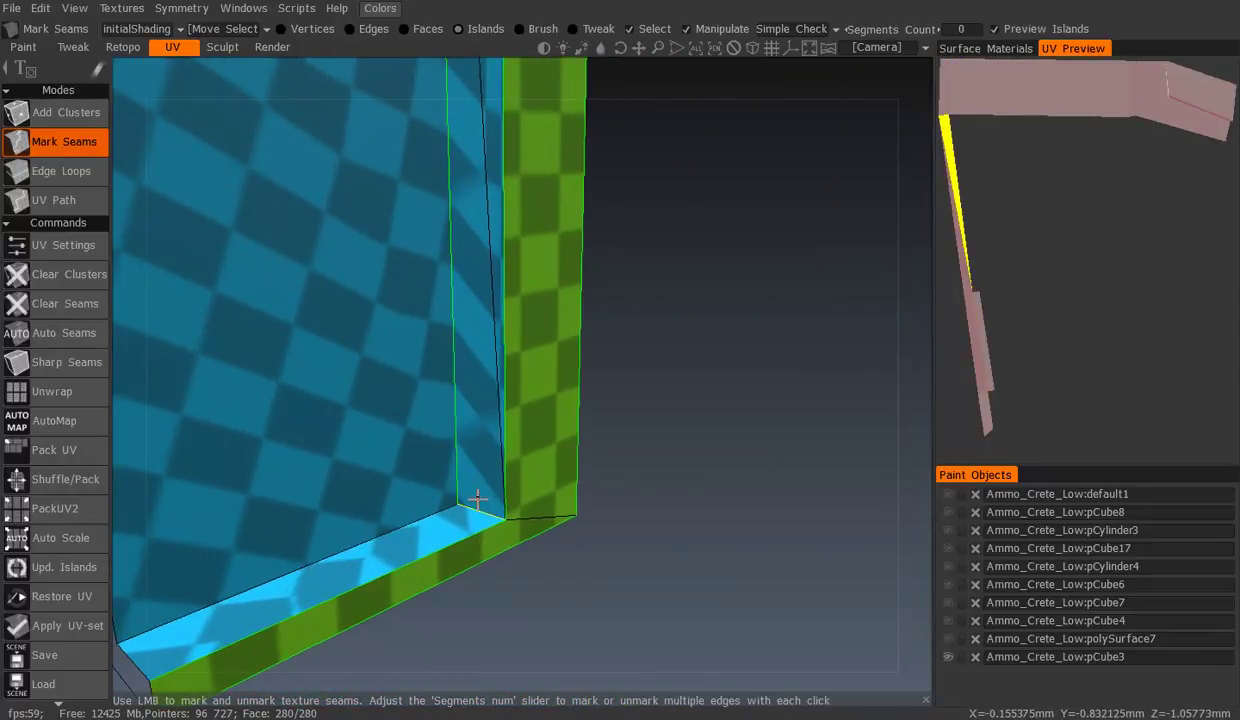
pyautogui.click(476, 498)
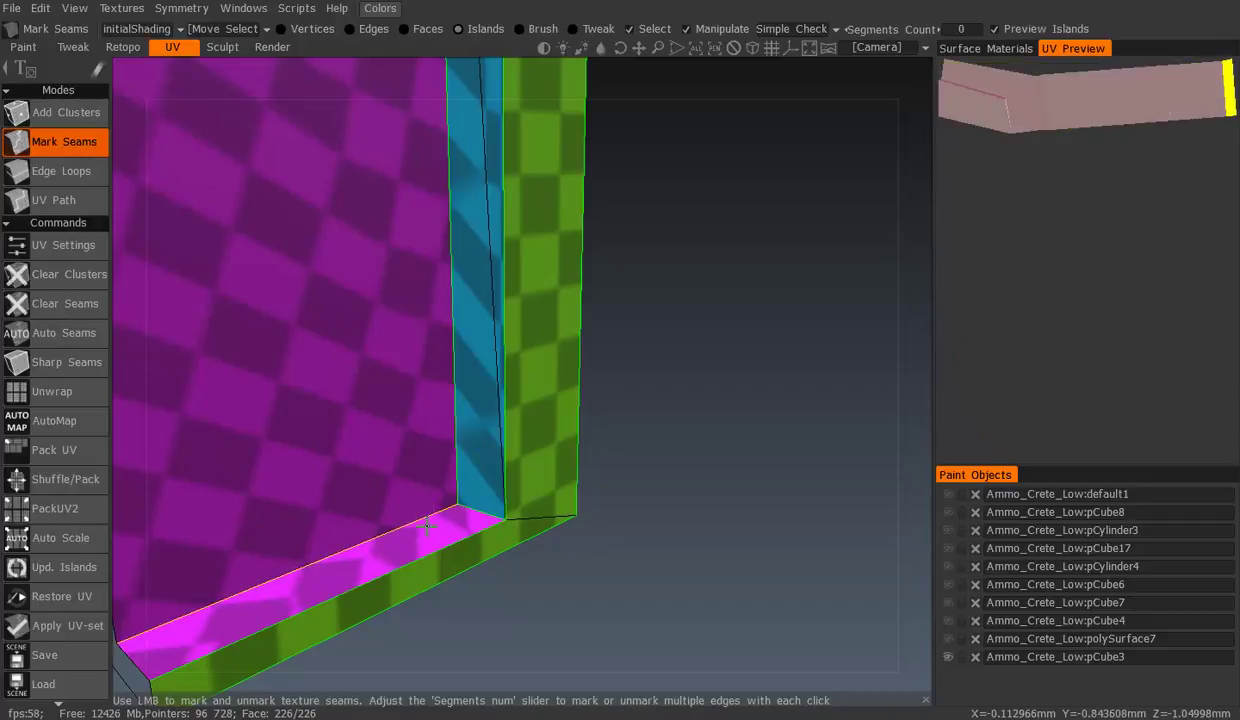
pyautogui.moveTo(415, 518)
pyautogui.mouseDown(button='right')
pyautogui.moveTo(446, 533)
pyautogui.moveTo(476, 313)
pyautogui.moveTo(532, 509)
pyautogui.moveTo(463, 222)
pyautogui.moveTo(466, 380)
pyautogui.mouseUp(button='right')
pyautogui.click(405, 278)
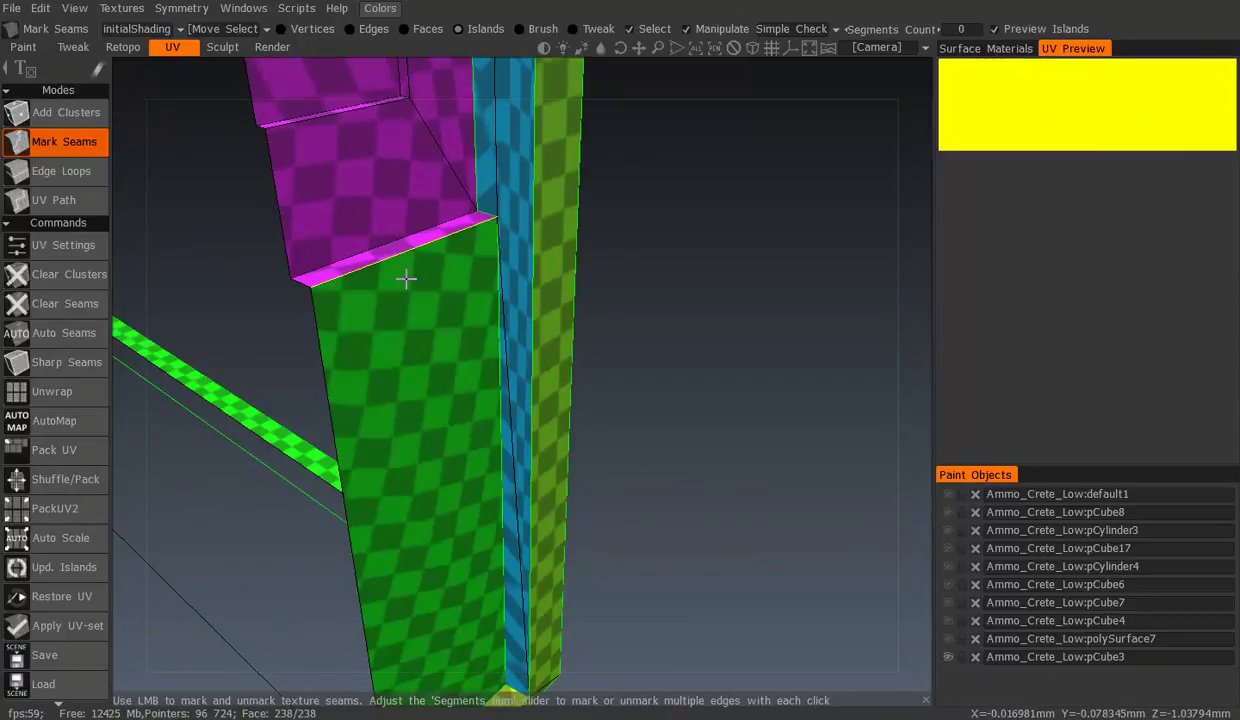
pyautogui.click(384, 228)
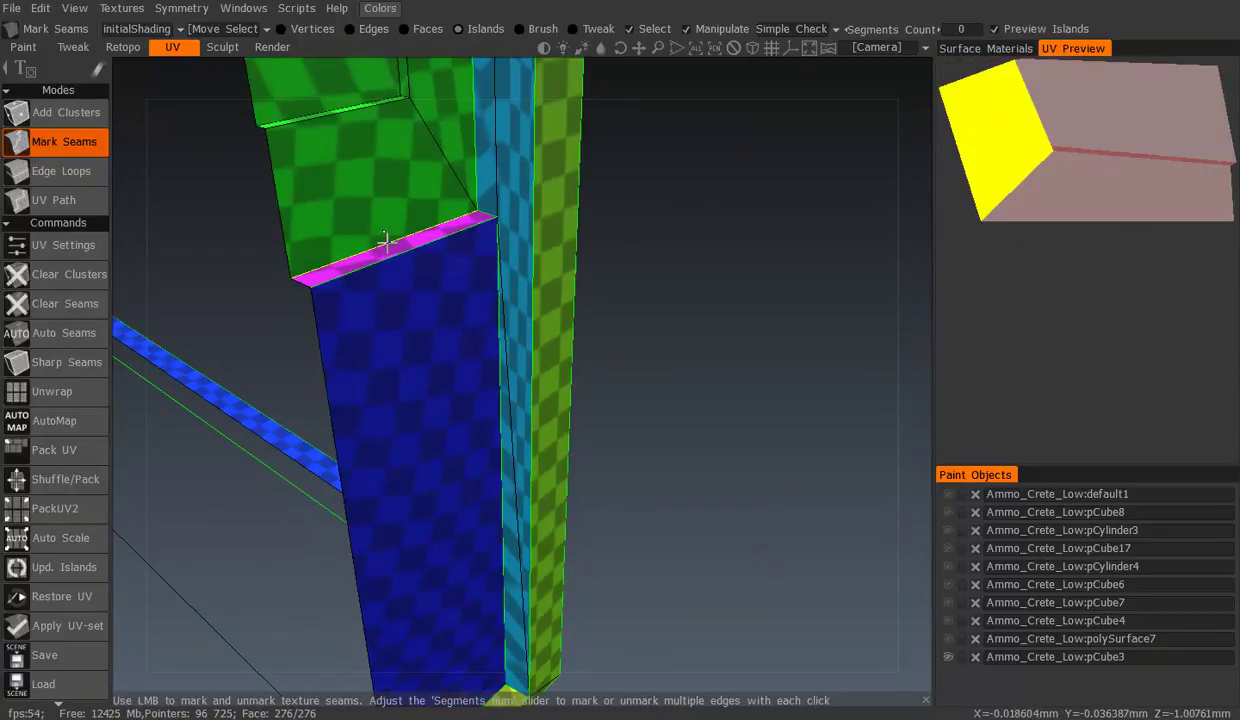
# Mark vertical seams on the column faces and a seam along the blue strip's edge
pyautogui.moveTo(498, 268)
pyautogui.mouseDown(button='right')
pyautogui.moveTo(526, 271)
pyautogui.moveTo(528, 288)
pyautogui.mouseUp(button='right')
pyautogui.moveTo(528, 288)
pyautogui.mouseDown(button='middle')
pyautogui.moveTo(559, 276)
pyautogui.moveTo(520, 310)
pyautogui.moveTo(485, 262)
pyautogui.moveTo(479, 202)
pyautogui.moveTo(540, 445)
pyautogui.moveTo(540, 345)
pyautogui.moveTo(560, 432)
pyautogui.mouseUp(button='middle')
pyautogui.scroll(2, 565, 438)
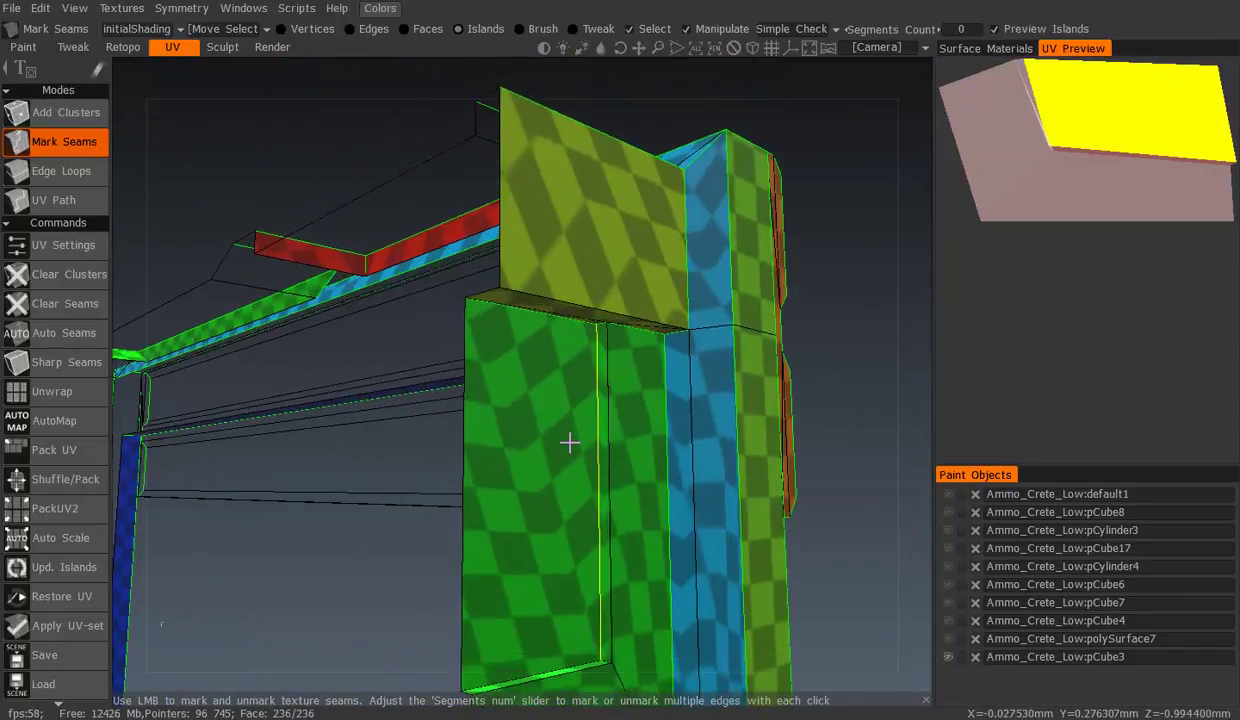
pyautogui.scroll(2, 580, 435)
pyautogui.click(592, 429)
pyautogui.click(621, 424)
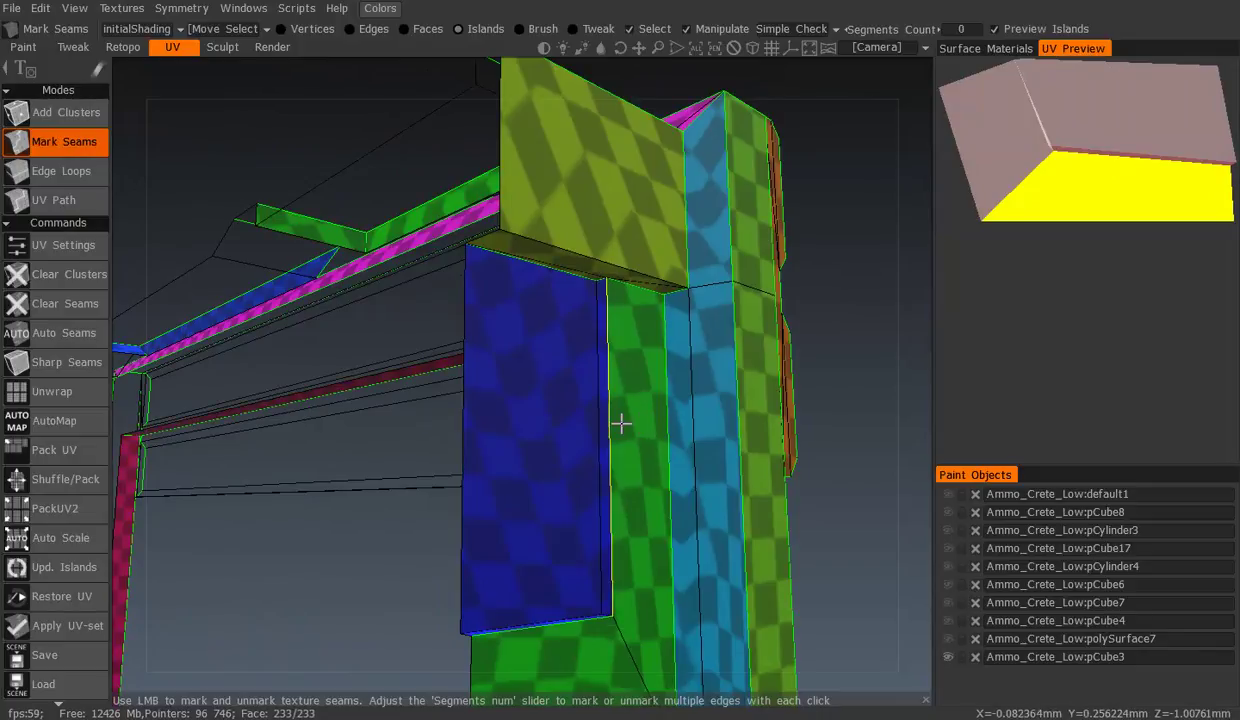
pyautogui.click(595, 324)
pyautogui.moveTo(595, 568)
pyautogui.mouseDown(button='middle')
pyautogui.moveTo(579, 556)
pyautogui.moveTo(576, 446)
pyautogui.moveTo(667, 573)
pyautogui.moveTo(620, 500)
pyautogui.moveTo(641, 464)
pyautogui.mouseUp(button='middle')
pyautogui.click(641, 468)
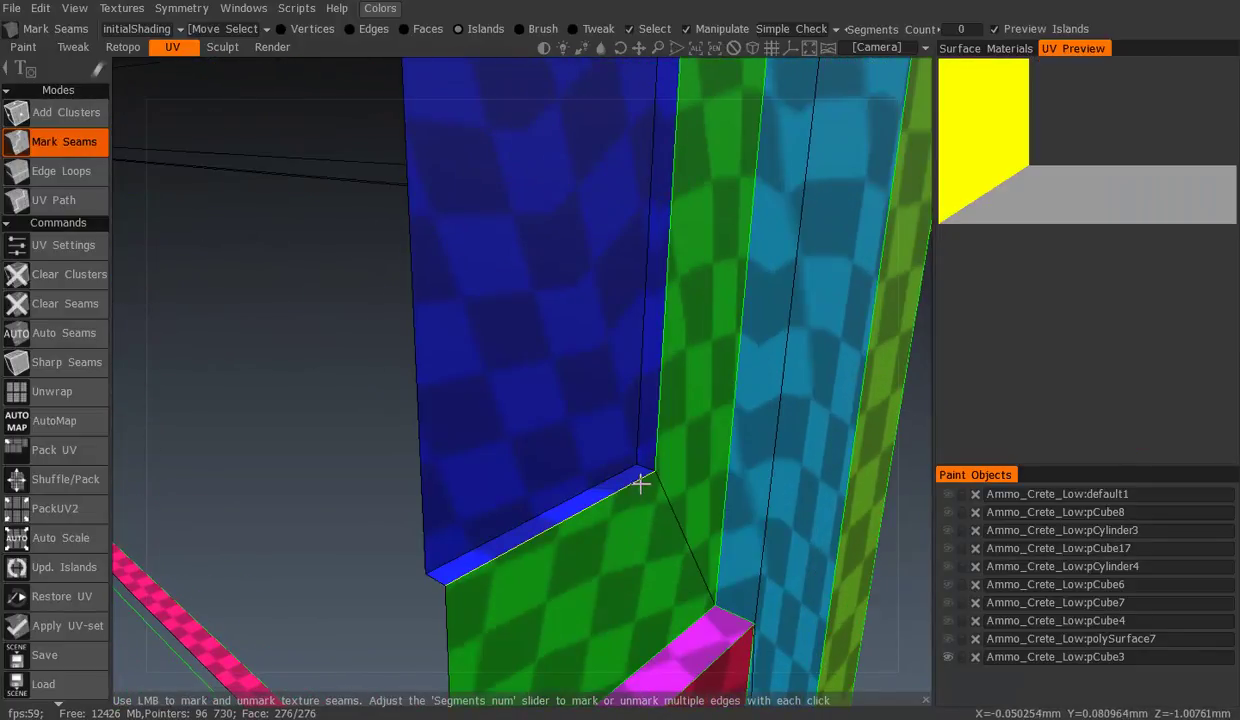
# Mark seams on the column and ledge edges, removing one mistaken seam, and split off the lower section
pyautogui.moveTo(637, 539)
pyautogui.mouseDown(button='middle')
pyautogui.moveTo(642, 448)
pyautogui.moveTo(520, 393)
pyautogui.moveTo(636, 415)
pyautogui.moveTo(745, 410)
pyautogui.moveTo(667, 399)
pyautogui.moveTo(675, 368)
pyautogui.moveTo(645, 457)
pyautogui.moveTo(631, 293)
pyautogui.moveTo(578, 401)
pyautogui.mouseUp(button='middle')
pyautogui.moveTo(566, 484)
pyautogui.mouseDown(button='middle')
pyautogui.moveTo(578, 421)
pyautogui.moveTo(307, 371)
pyautogui.moveTo(427, 408)
pyautogui.moveTo(720, 415)
pyautogui.moveTo(587, 421)
pyautogui.moveTo(548, 471)
pyautogui.mouseUp(button='middle')
pyautogui.moveTo(633, 428)
pyautogui.mouseDown(button='middle')
pyautogui.moveTo(681, 390)
pyautogui.moveTo(667, 285)
pyautogui.moveTo(578, 420)
pyautogui.moveTo(620, 188)
pyautogui.moveTo(565, 341)
pyautogui.moveTo(514, 359)
pyautogui.mouseUp(button='middle')
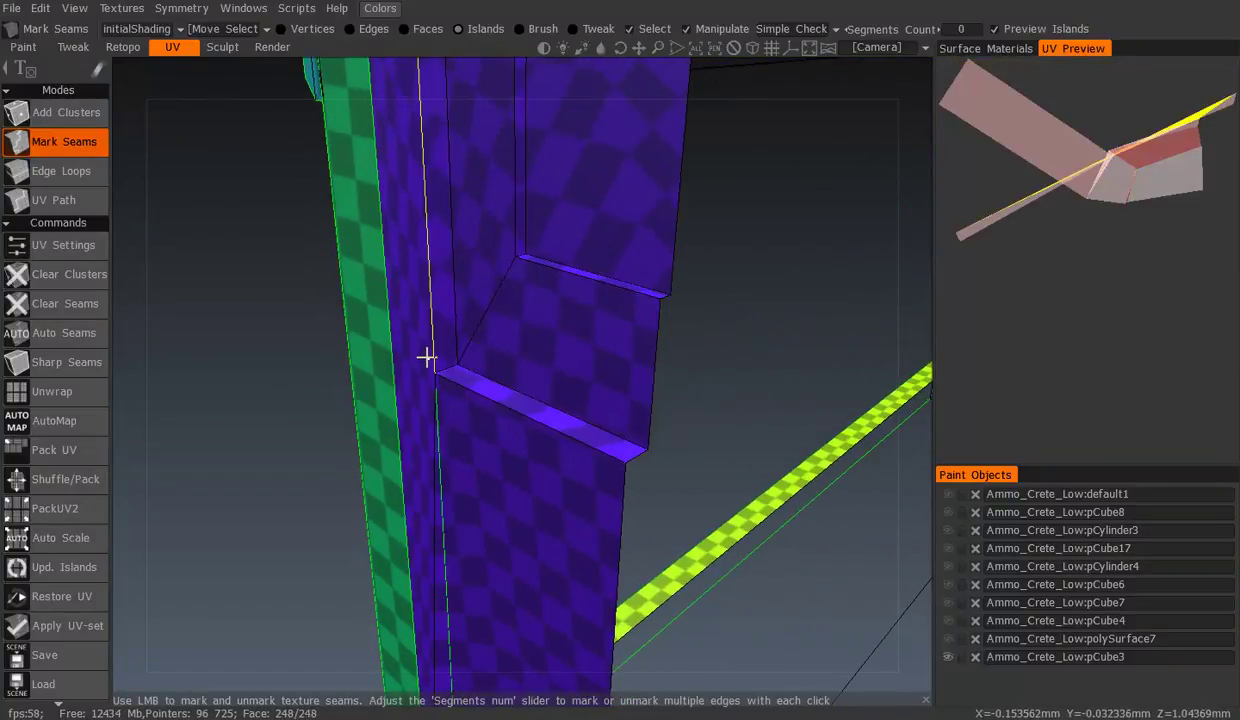
pyautogui.click(572, 414)
pyautogui.moveTo(598, 421)
pyautogui.mouseDown(button='middle')
pyautogui.moveTo(598, 327)
pyautogui.moveTo(569, 227)
pyautogui.moveTo(450, 401)
pyautogui.moveTo(415, 257)
pyautogui.moveTo(420, 286)
pyautogui.moveTo(383, 278)
pyautogui.mouseUp(button='middle')
pyautogui.click(410, 405)
pyautogui.click(383, 278)
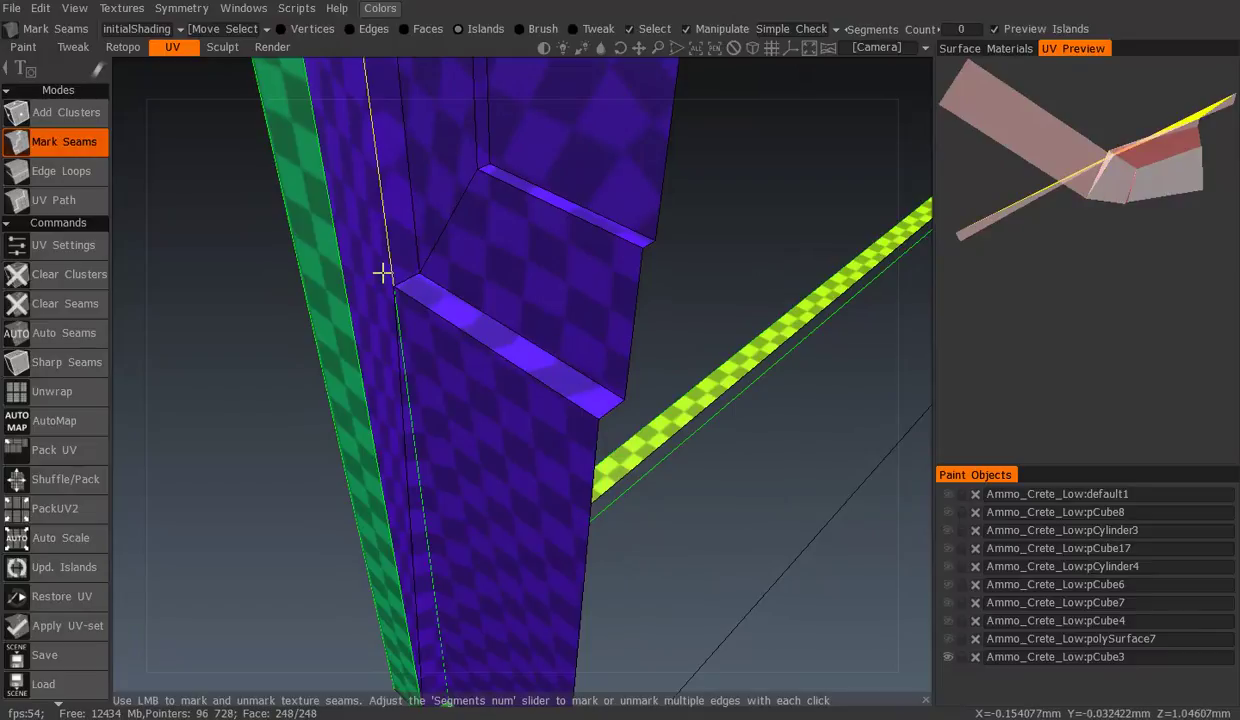
pyautogui.moveTo(520, 313)
pyautogui.mouseDown(button='middle')
pyautogui.moveTo(493, 255)
pyautogui.moveTo(592, 252)
pyautogui.moveTo(706, 343)
pyautogui.moveTo(473, 363)
pyautogui.mouseUp(button='middle')
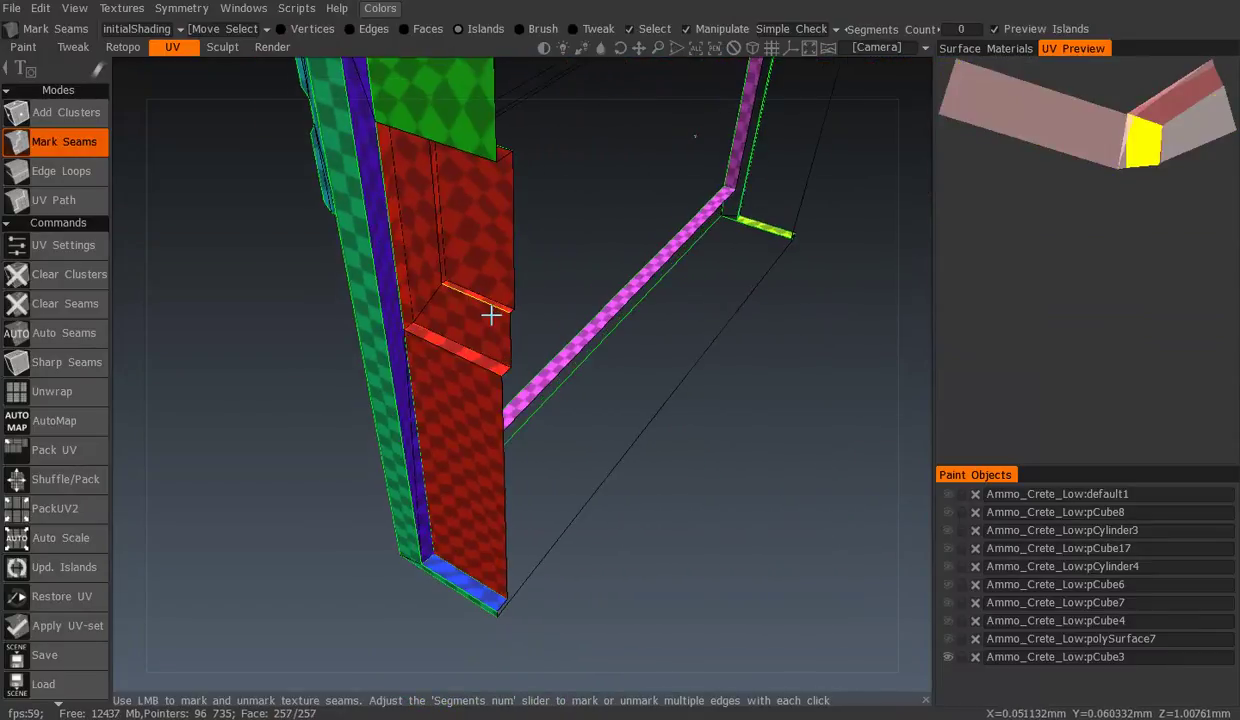
pyautogui.moveTo(490, 315); pyautogui.dragTo(396, 248, button='middle')
pyautogui.moveTo(414, 324)
pyautogui.mouseDown(button='middle')
pyautogui.moveTo(476, 365)
pyautogui.moveTo(484, 412)
pyautogui.mouseUp(button='middle')
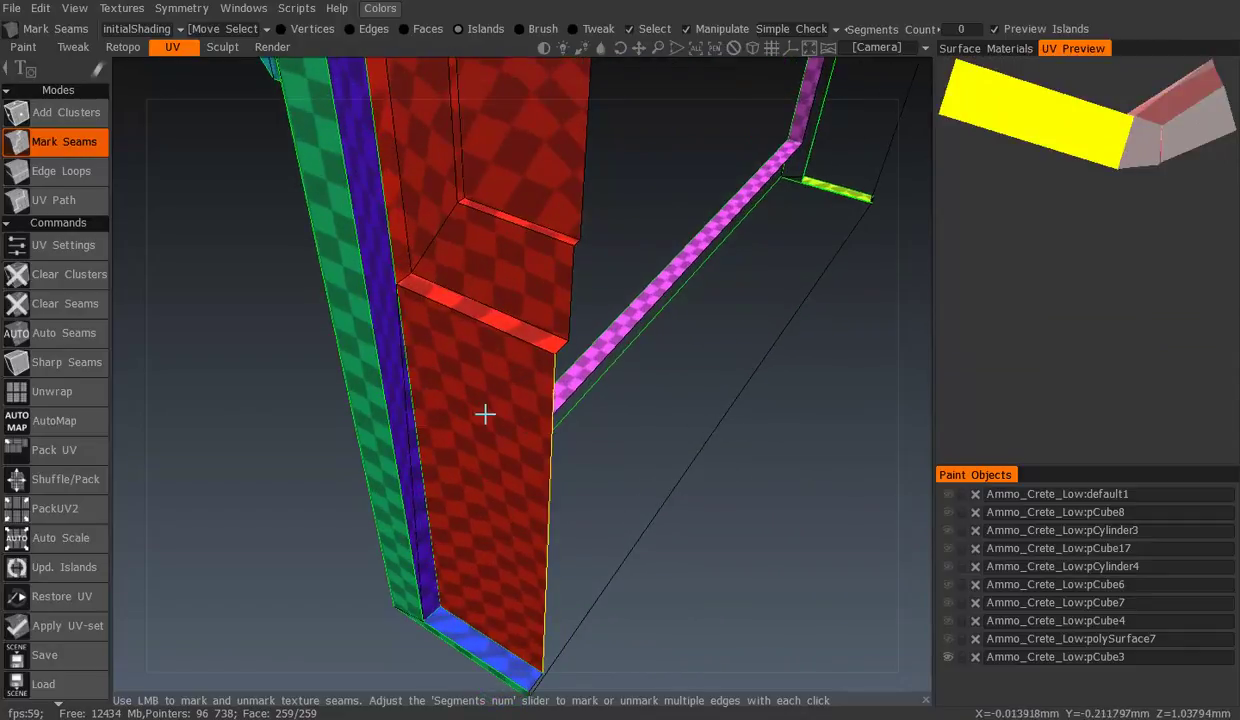
pyautogui.click(498, 327)
# Mark vertical seams on the red face and the lower face near the green islands
pyautogui.moveTo(483, 257); pyautogui.dragTo(447, 312, button='middle')
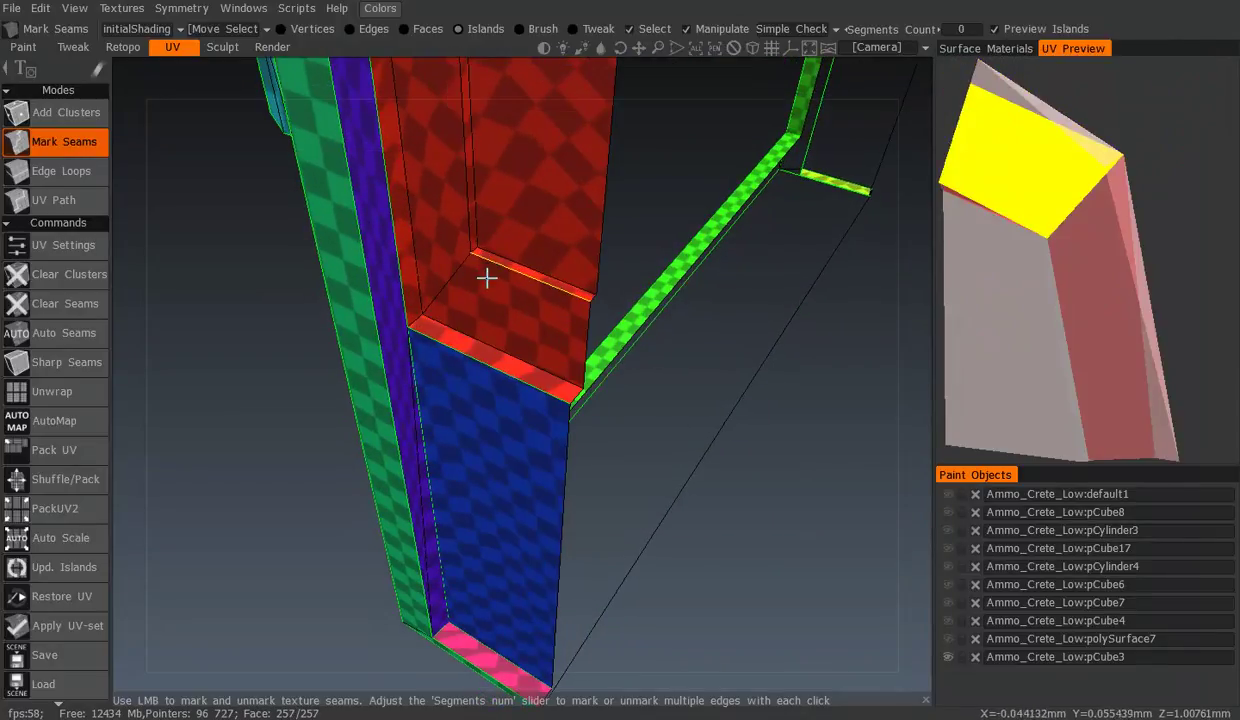
pyautogui.moveTo(473, 213)
pyautogui.mouseDown(button='middle')
pyautogui.moveTo(473, 299)
pyautogui.moveTo(507, 169)
pyautogui.moveTo(506, 440)
pyautogui.moveTo(490, 255)
pyautogui.moveTo(493, 429)
pyautogui.moveTo(464, 326)
pyautogui.moveTo(493, 429)
pyautogui.moveTo(487, 452)
pyautogui.moveTo(401, 338)
pyautogui.mouseUp(button='middle')
pyautogui.click(387, 338)
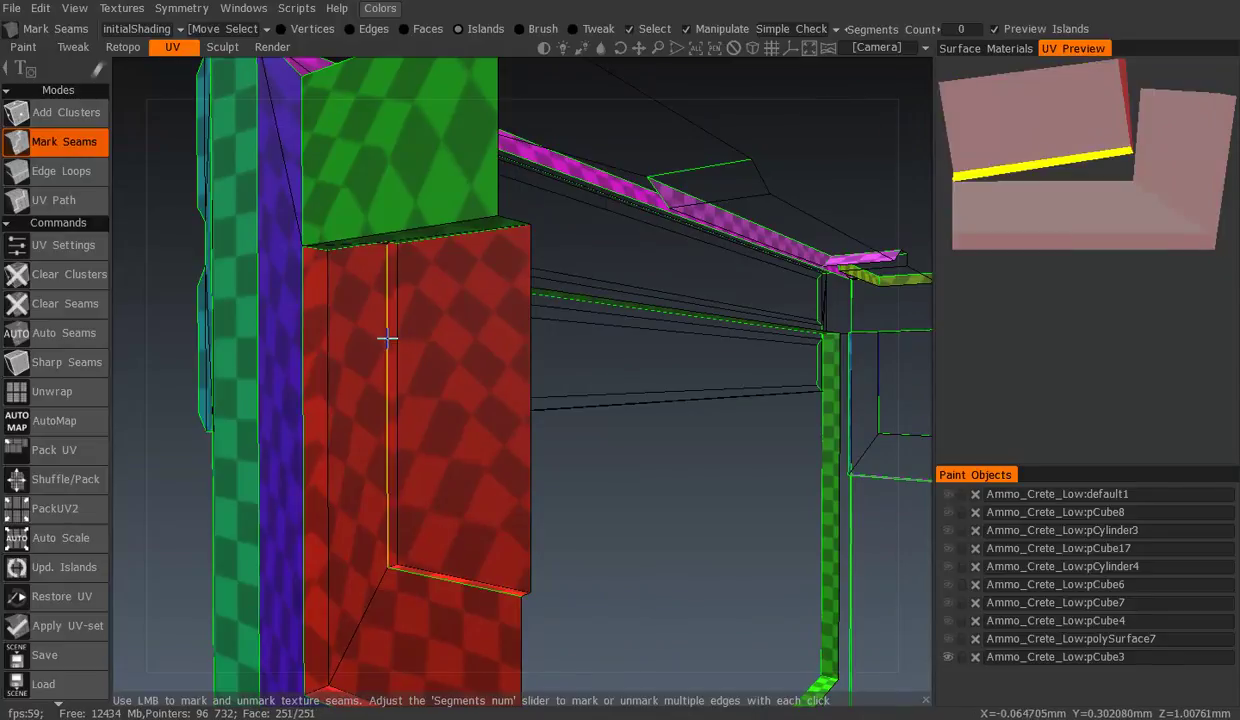
pyautogui.moveTo(423, 327)
pyautogui.mouseDown(button='middle')
pyautogui.moveTo(443, 286)
pyautogui.moveTo(418, 418)
pyautogui.moveTo(518, 174)
pyautogui.moveTo(472, 325)
pyautogui.mouseUp(button='middle')
pyautogui.scroll(3, 472, 325)
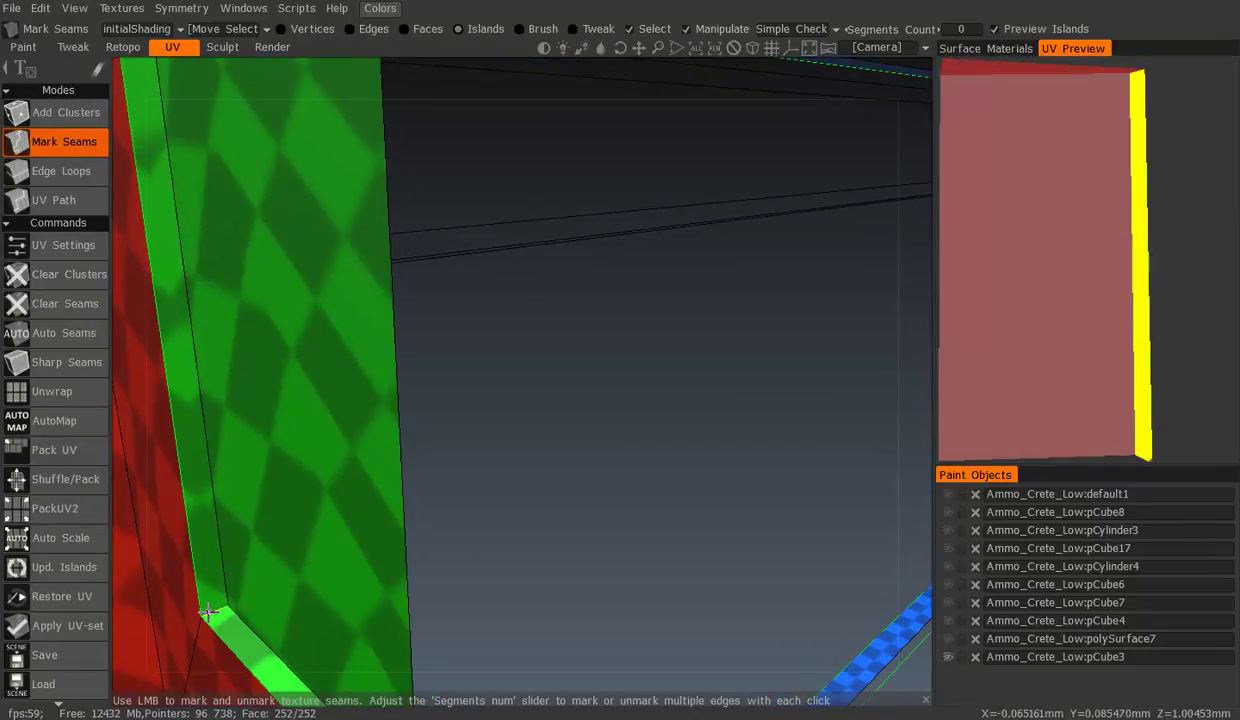
pyautogui.moveTo(210, 605); pyautogui.dragTo(277, 493, button='middle')
pyautogui.scroll(-3, 250, 450)
pyautogui.moveTo(250, 450); pyautogui.dragTo(437, 526, button='middle')
pyautogui.scroll(2, 413, 376)
pyautogui.click(412, 376)
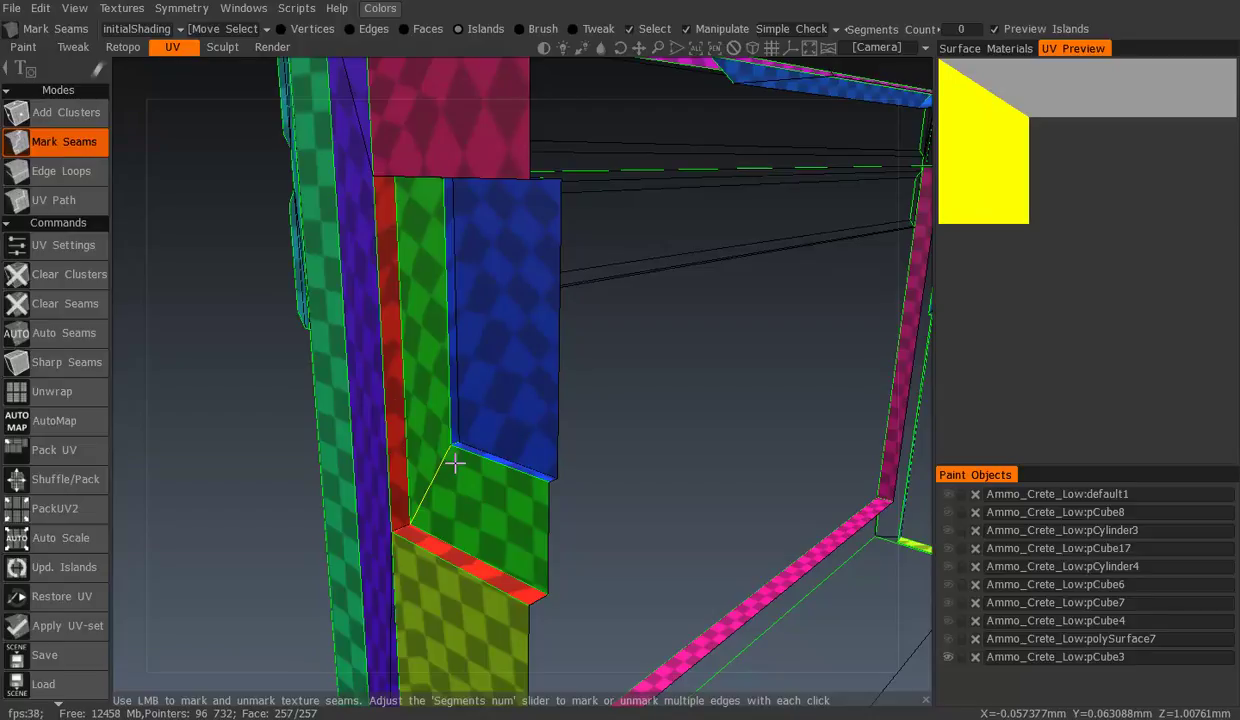
pyautogui.moveTo(520, 260)
pyautogui.mouseDown(button='middle')
pyautogui.moveTo(526, 302)
pyautogui.moveTo(548, 299)
pyautogui.moveTo(451, 324)
pyautogui.moveTo(706, 388)
pyautogui.moveTo(487, 396)
pyautogui.moveTo(590, 404)
pyautogui.mouseUp(button='middle')
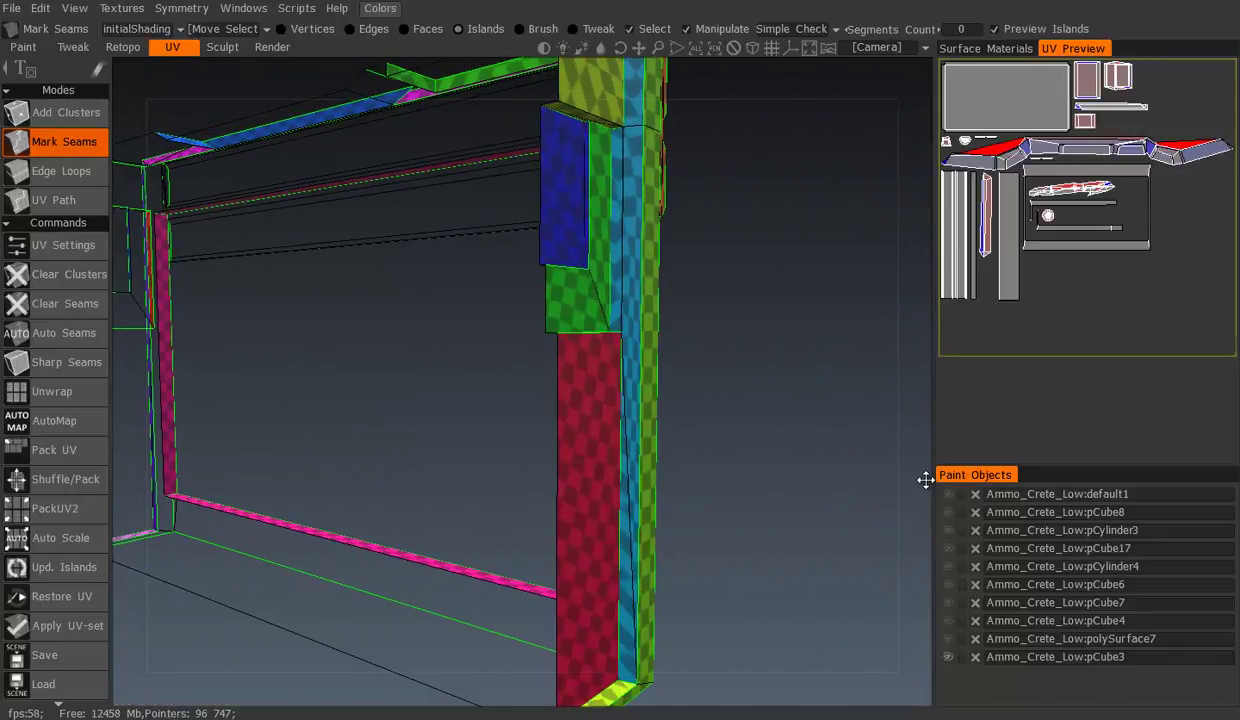
# Unwrap to flatten and repack all UV islands, then inspect the result on the magenta side panel
pyautogui.click(97, 410)
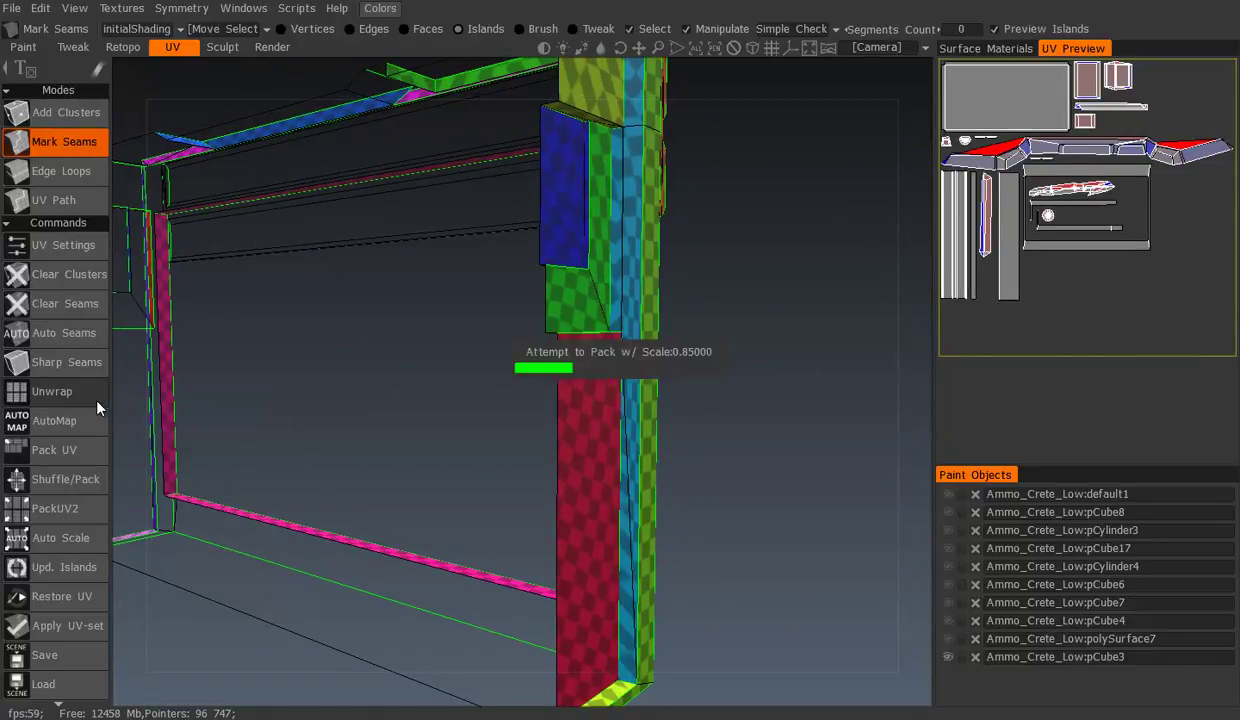
pyautogui.moveTo(670, 366)
pyautogui.mouseDown(button='middle')
pyautogui.moveTo(463, 401)
pyautogui.moveTo(623, 371)
pyautogui.moveTo(423, 399)
pyautogui.moveTo(227, 363)
pyautogui.moveTo(712, 160)
pyautogui.moveTo(617, 404)
pyautogui.moveTo(570, 354)
pyautogui.moveTo(476, 299)
pyautogui.moveTo(520, 338)
pyautogui.mouseUp(button='middle')
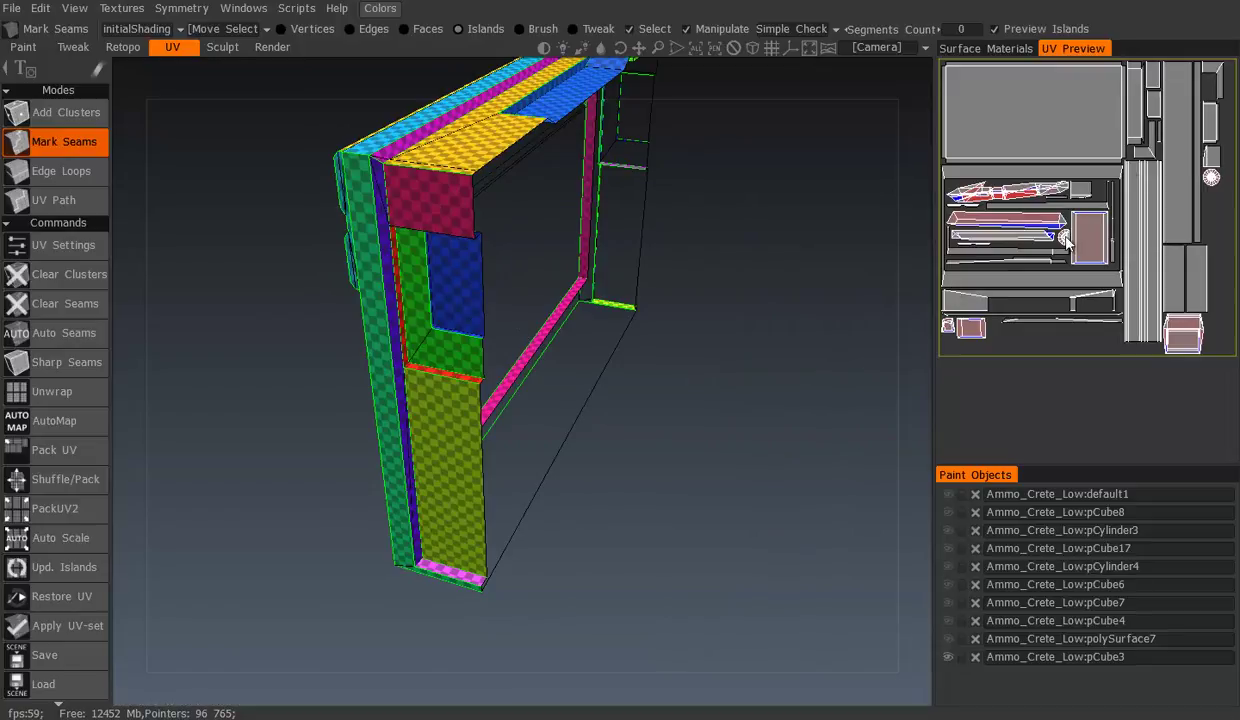
pyautogui.moveTo(700, 222)
pyautogui.mouseDown(button='middle')
pyautogui.moveTo(674, 223)
pyautogui.moveTo(900, 260)
pyautogui.mouseUp(button='middle')
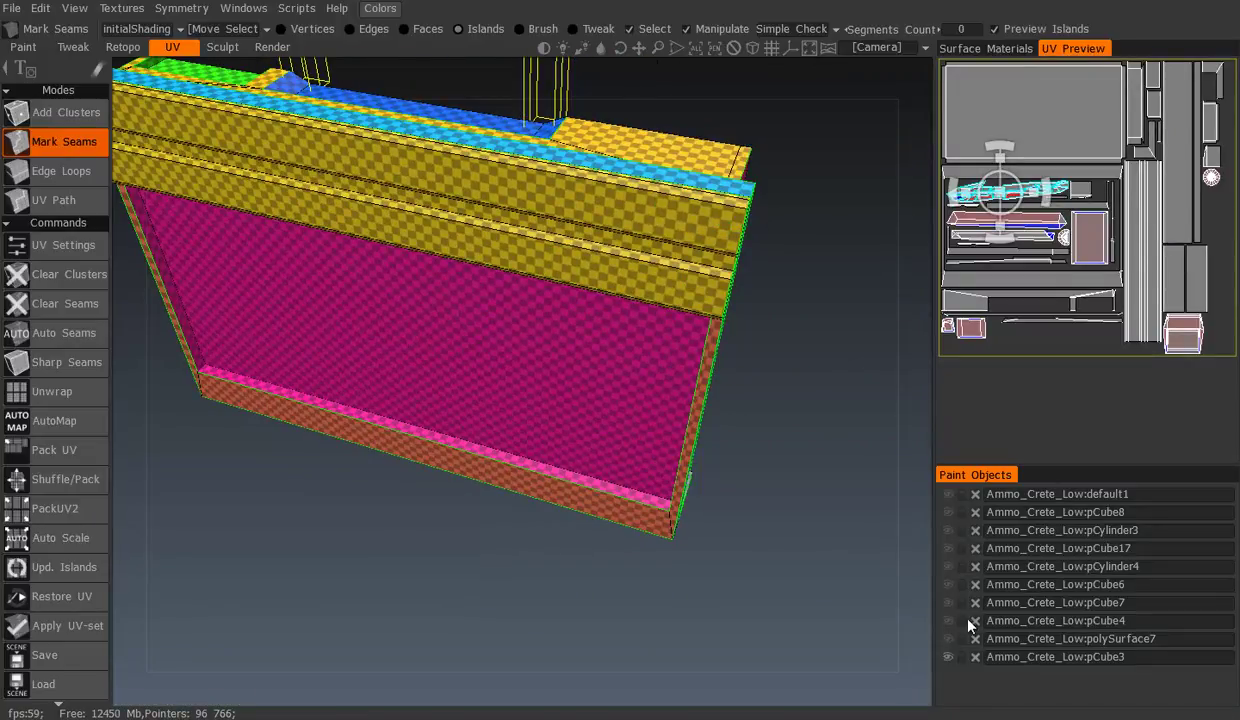
pyautogui.moveTo(760, 250)
pyautogui.mouseDown(button='middle')
pyautogui.moveTo(578, 338)
pyautogui.moveTo(995, 595)
pyautogui.mouseUp(button='middle')
# Hide the pCube3 panel and inspect the red and yellow polySurface7 pillars from several angles
pyautogui.click(948, 657)
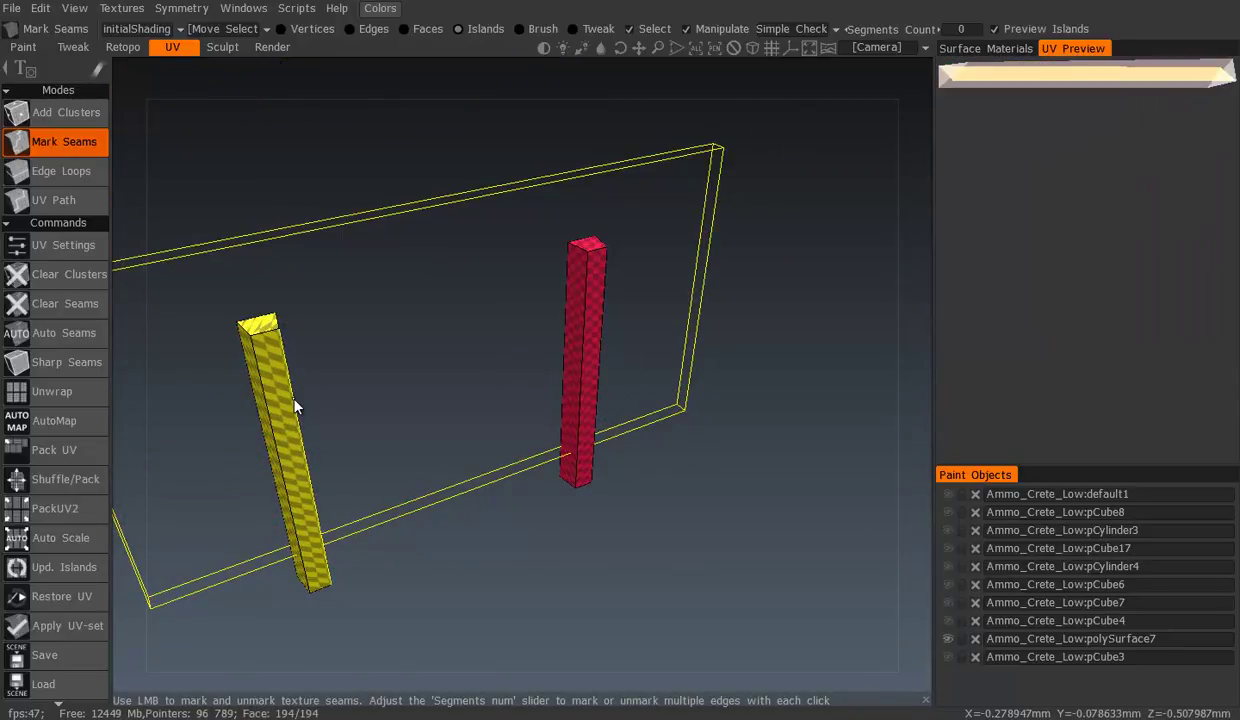
pyautogui.moveTo(266, 348)
pyautogui.mouseDown(button='middle')
pyautogui.moveTo(368, 323)
pyautogui.moveTo(330, 372)
pyautogui.moveTo(620, 346)
pyautogui.moveTo(388, 298)
pyautogui.moveTo(341, 305)
pyautogui.mouseUp(button='middle')
pyautogui.scroll(3, 395, 370)
pyautogui.moveTo(462, 523)
pyautogui.mouseDown(button='middle')
pyautogui.moveTo(451, 324)
pyautogui.moveTo(357, 471)
pyautogui.moveTo(558, 419)
pyautogui.moveTo(503, 386)
pyautogui.mouseUp(button='middle')
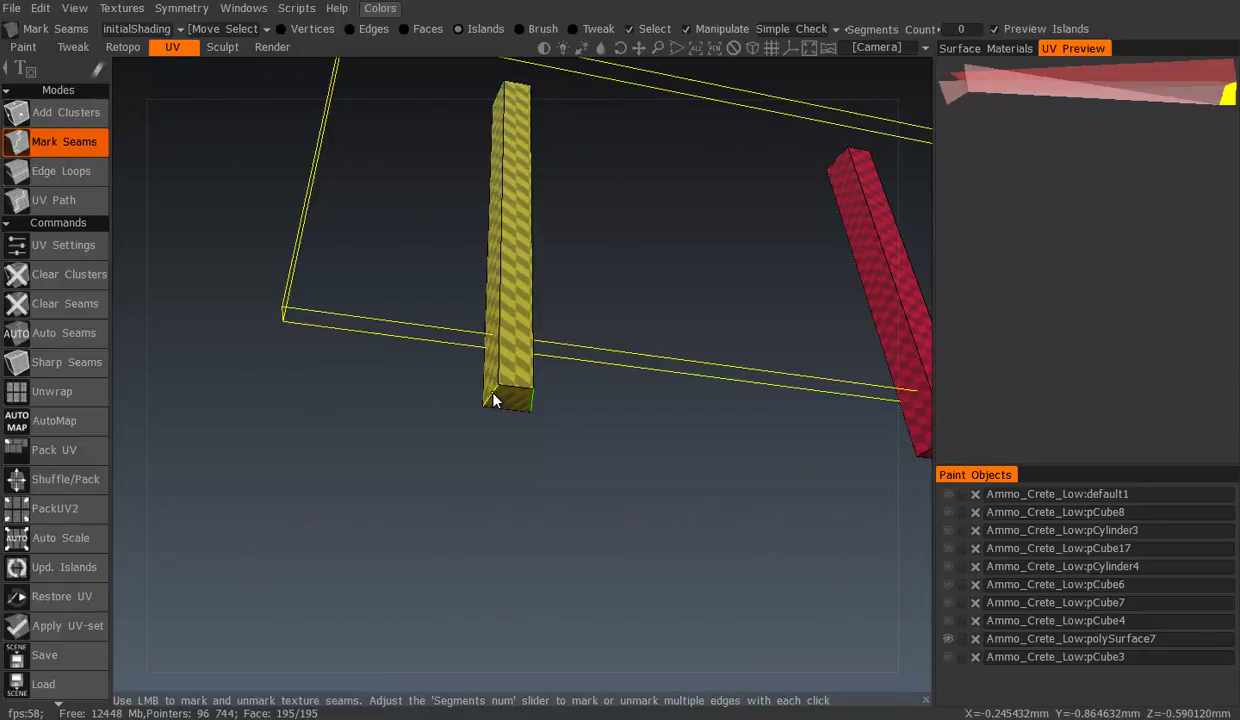
pyautogui.moveTo(750, 340); pyautogui.dragTo(465, 335, button='middle')
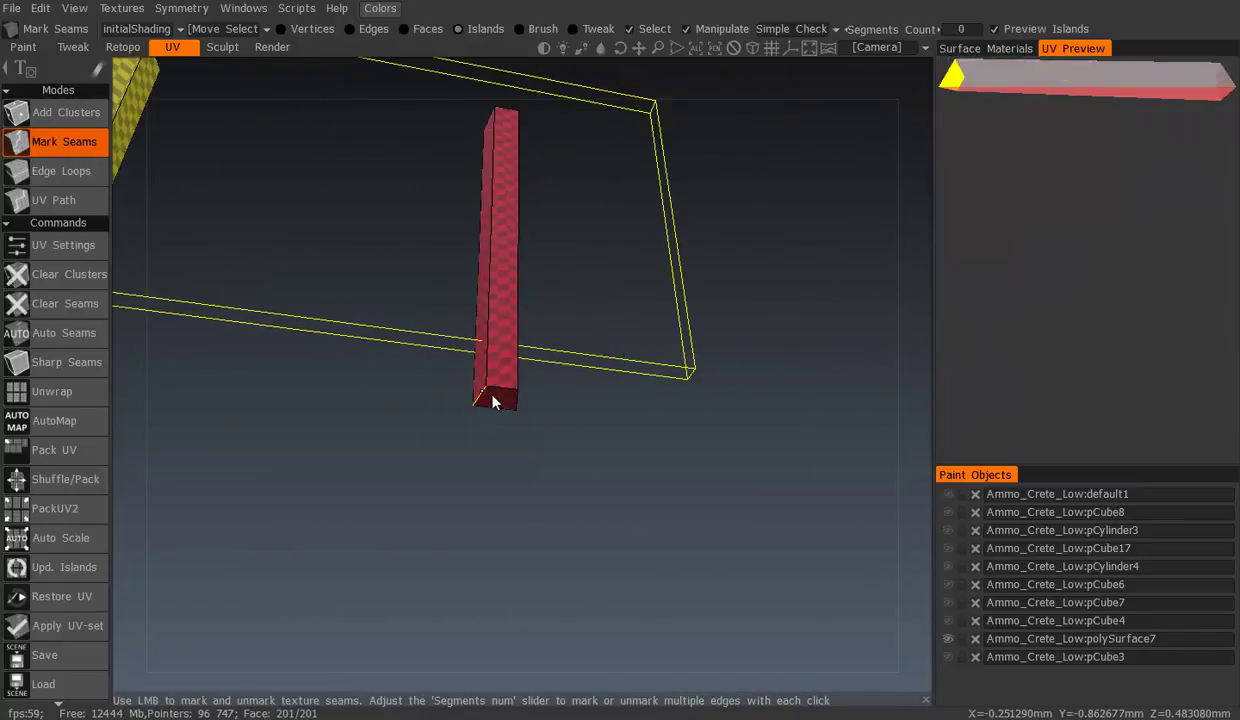
pyautogui.moveTo(515, 404)
pyautogui.mouseDown(button='middle')
pyautogui.moveTo(576, 305)
pyautogui.moveTo(481, 363)
pyautogui.mouseUp(button='middle')
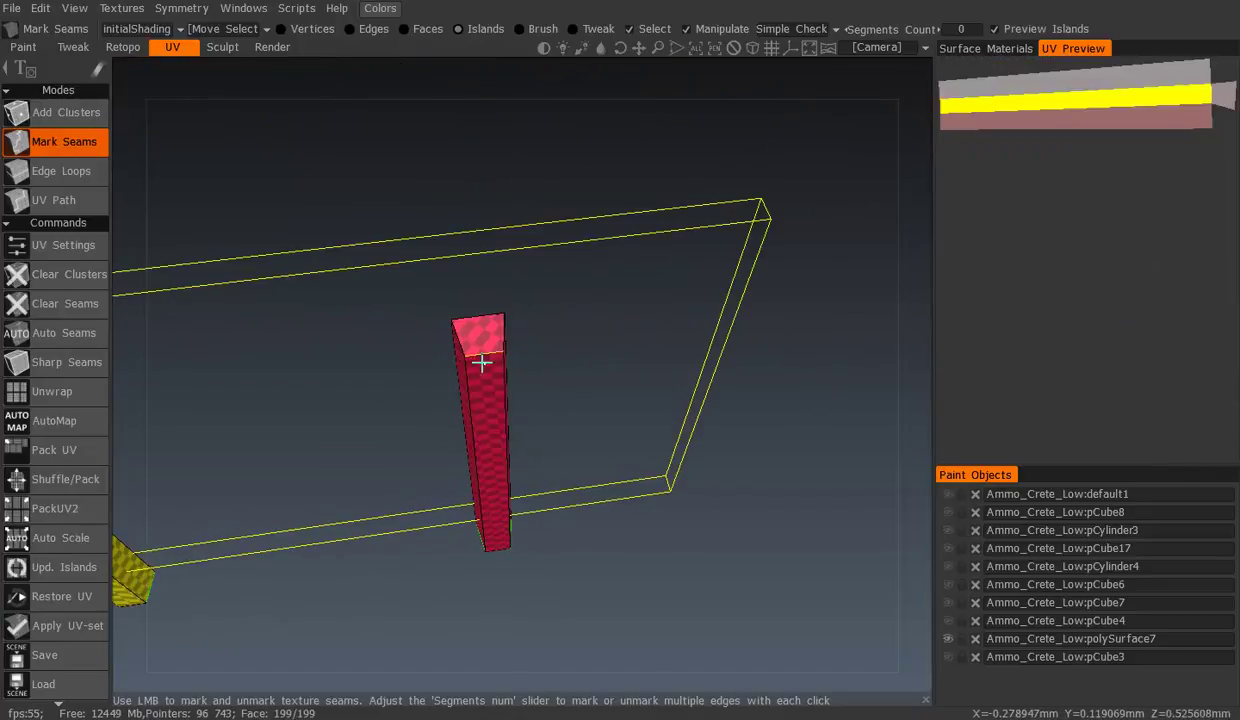
pyautogui.moveTo(393, 365); pyautogui.dragTo(515, 338, button='middle')
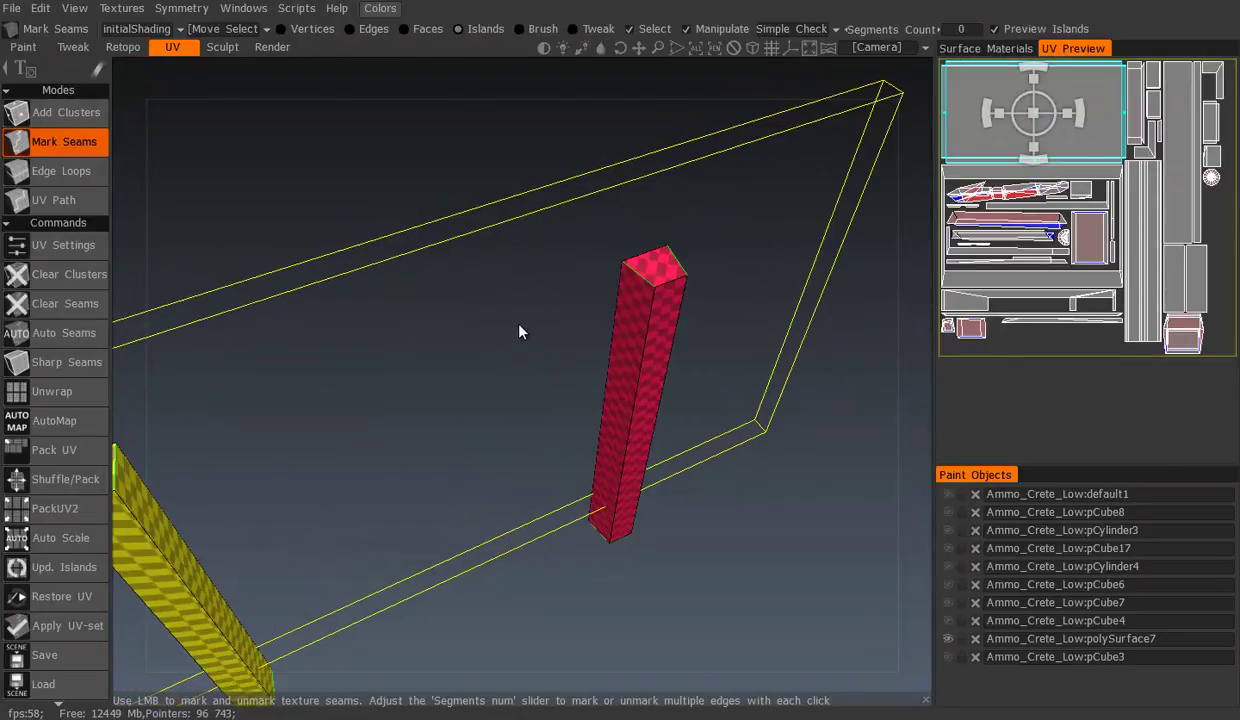
pyautogui.moveTo(352, 468); pyautogui.dragTo(520, 430, button='middle')
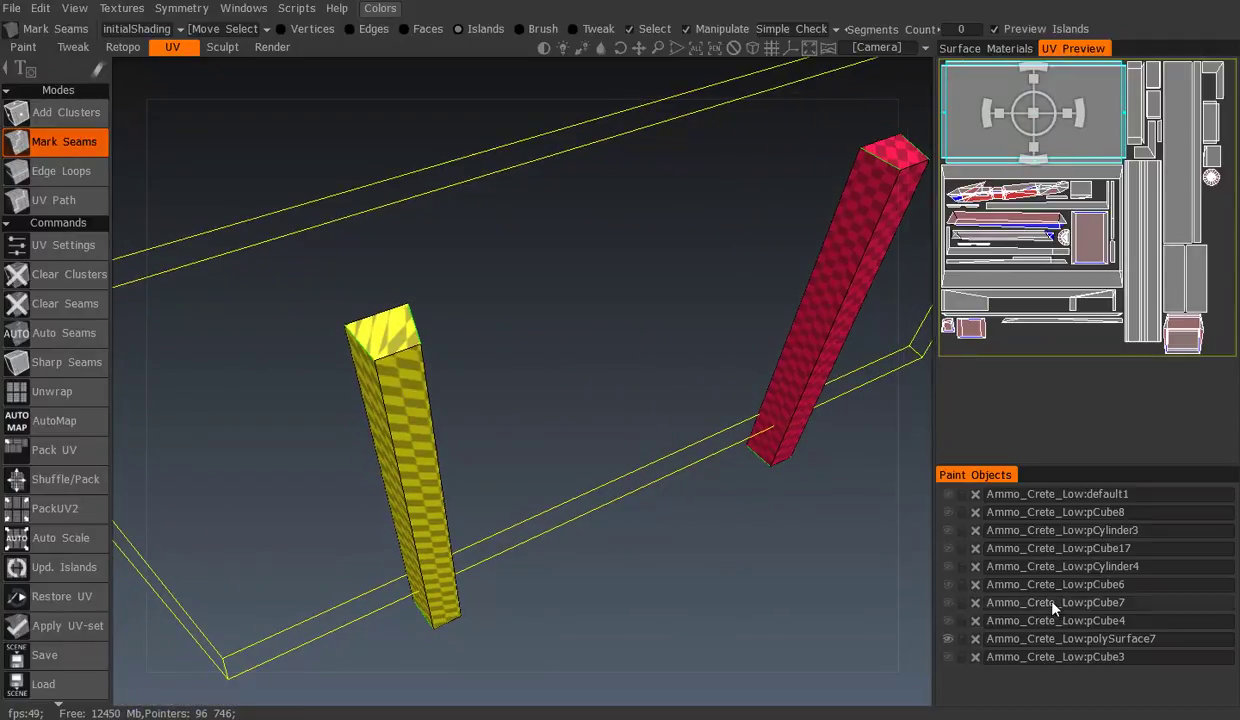
# Show the orange pCube4 block and hide the polySurface7 pillars
pyautogui.click(948, 621)
pyautogui.moveTo(742, 379)
pyautogui.mouseDown(button='middle')
pyautogui.moveTo(747, 412)
pyautogui.moveTo(573, 400)
pyautogui.moveTo(760, 520)
pyautogui.mouseUp(button='middle')
pyautogui.click(949, 639)
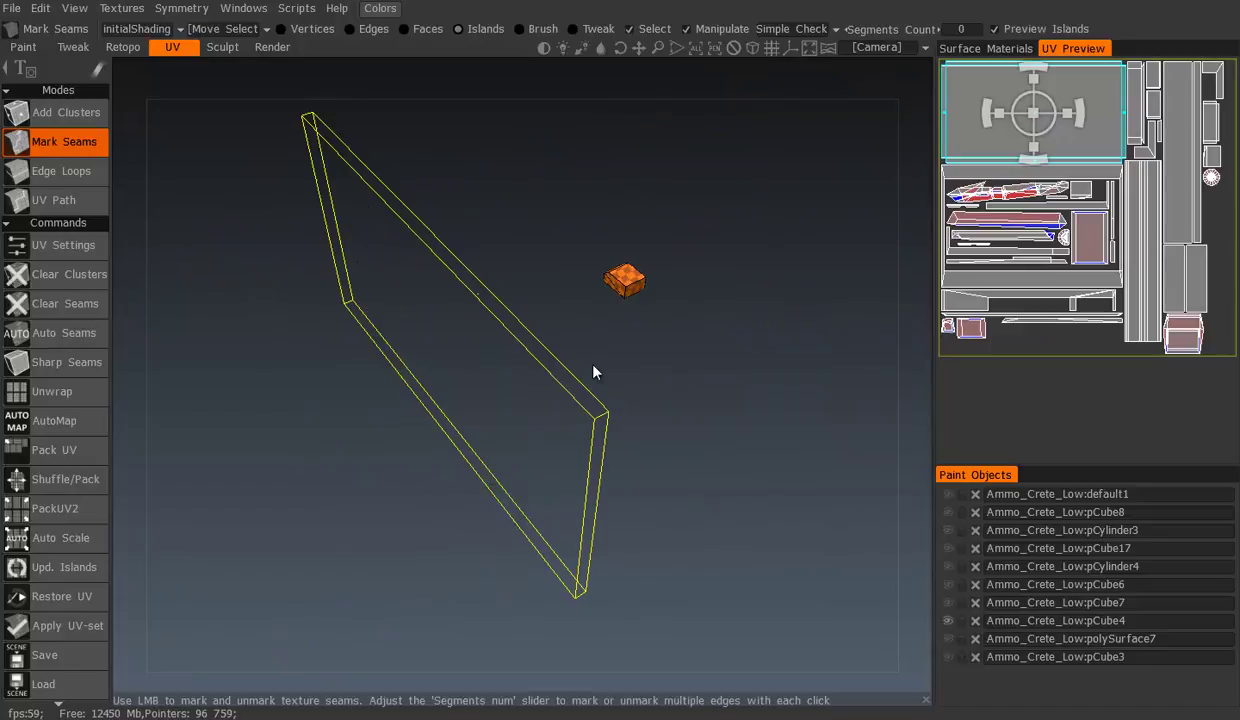
pyautogui.moveTo(568, 438)
pyautogui.mouseDown(button='middle')
pyautogui.moveTo(675, 429)
pyautogui.moveTo(566, 458)
pyautogui.mouseUp(button='middle')
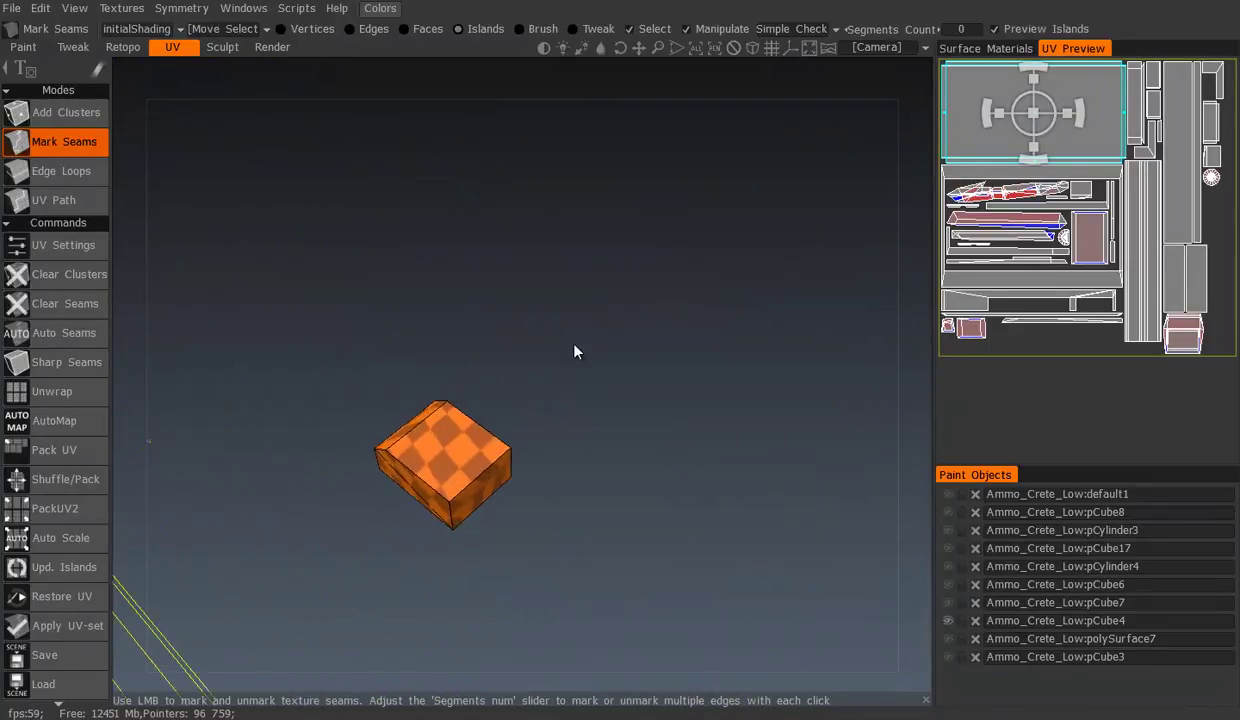
pyautogui.moveTo(575, 350); pyautogui.dragTo(629, 290, button='middle')
# Mark seams on the orange cube's lower and front-right vertical edges
pyautogui.click(514, 445)
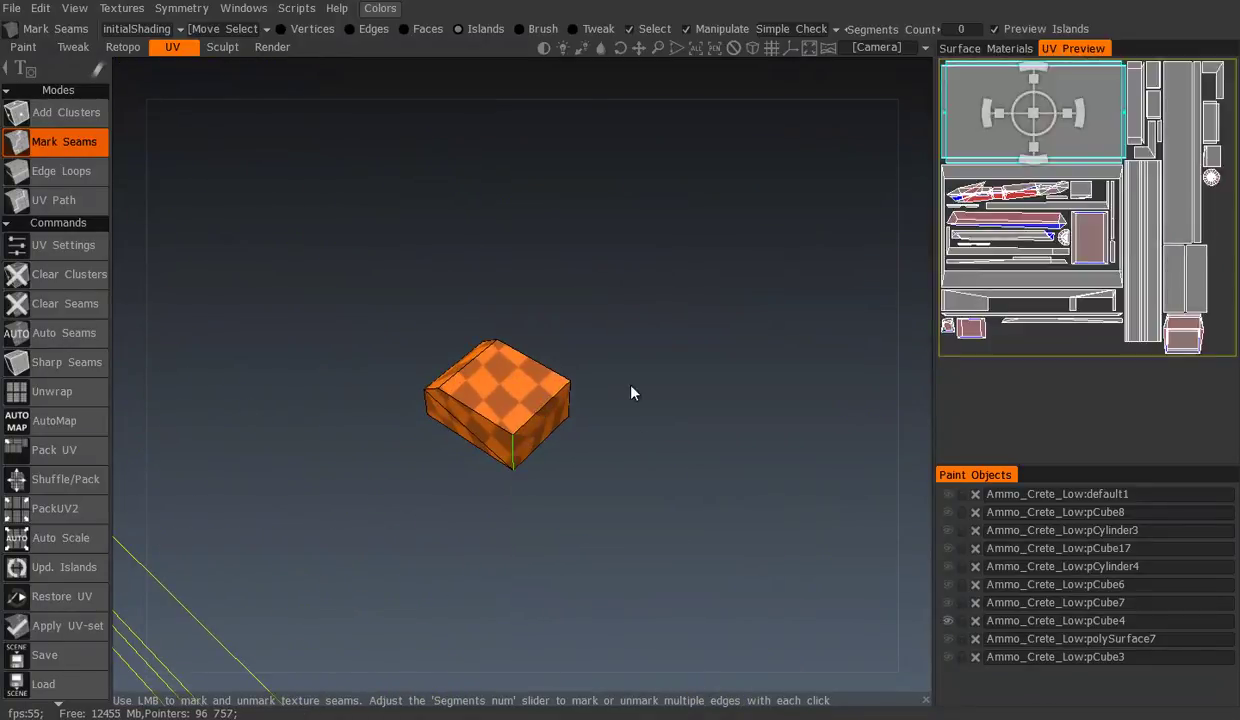
pyautogui.moveTo(406, 383)
pyautogui.mouseDown(button='middle')
pyautogui.moveTo(684, 363)
pyautogui.moveTo(423, 318)
pyautogui.moveTo(587, 349)
pyautogui.moveTo(502, 350)
pyautogui.mouseUp(button='middle')
pyautogui.moveTo(433, 382); pyautogui.dragTo(412, 378, button='middle')
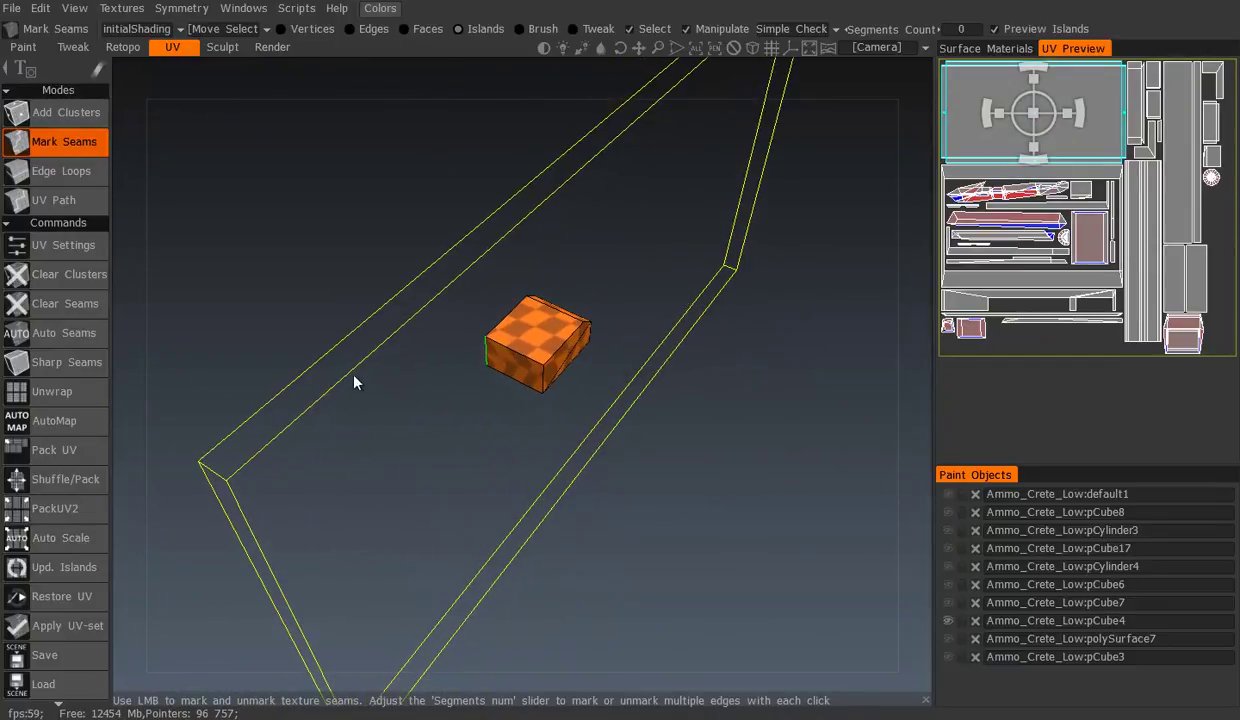
pyautogui.click(545, 379)
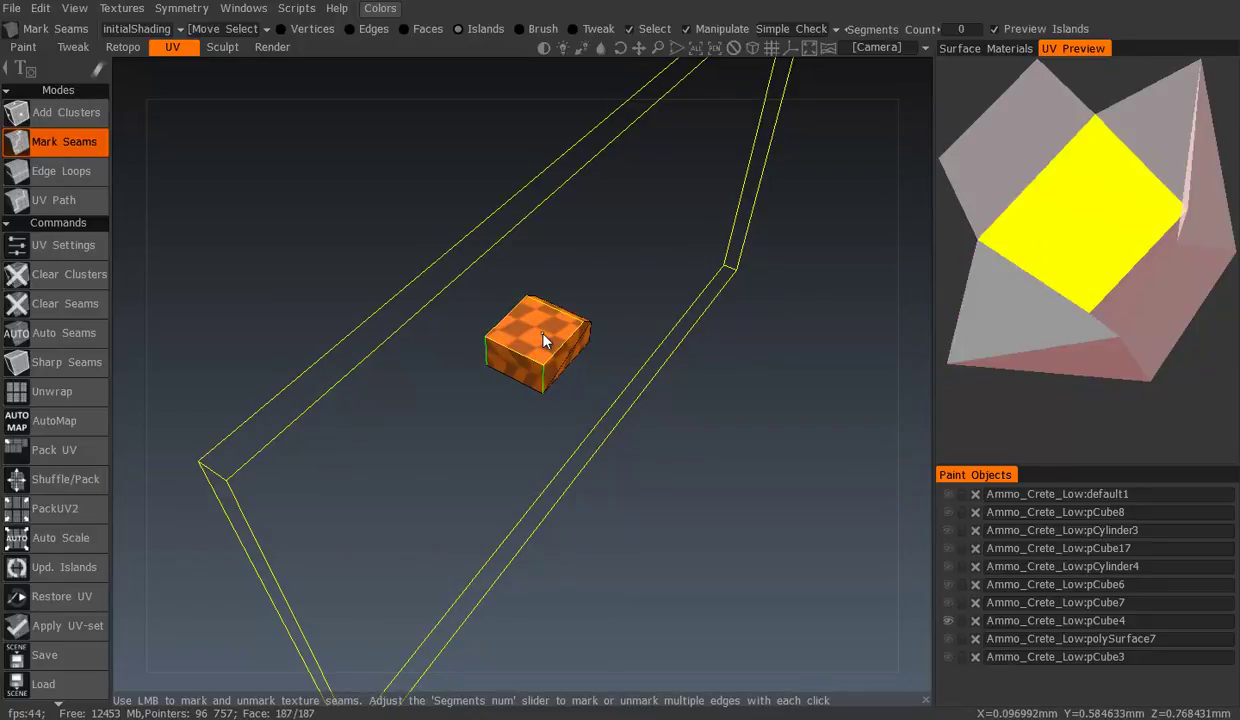
pyautogui.moveTo(556, 349)
pyautogui.mouseDown(button='middle')
pyautogui.moveTo(501, 382)
pyautogui.moveTo(410, 363)
pyautogui.moveTo(604, 363)
pyautogui.moveTo(526, 374)
pyautogui.moveTo(452, 350)
pyautogui.moveTo(518, 335)
pyautogui.moveTo(563, 345)
pyautogui.mouseUp(button='middle')
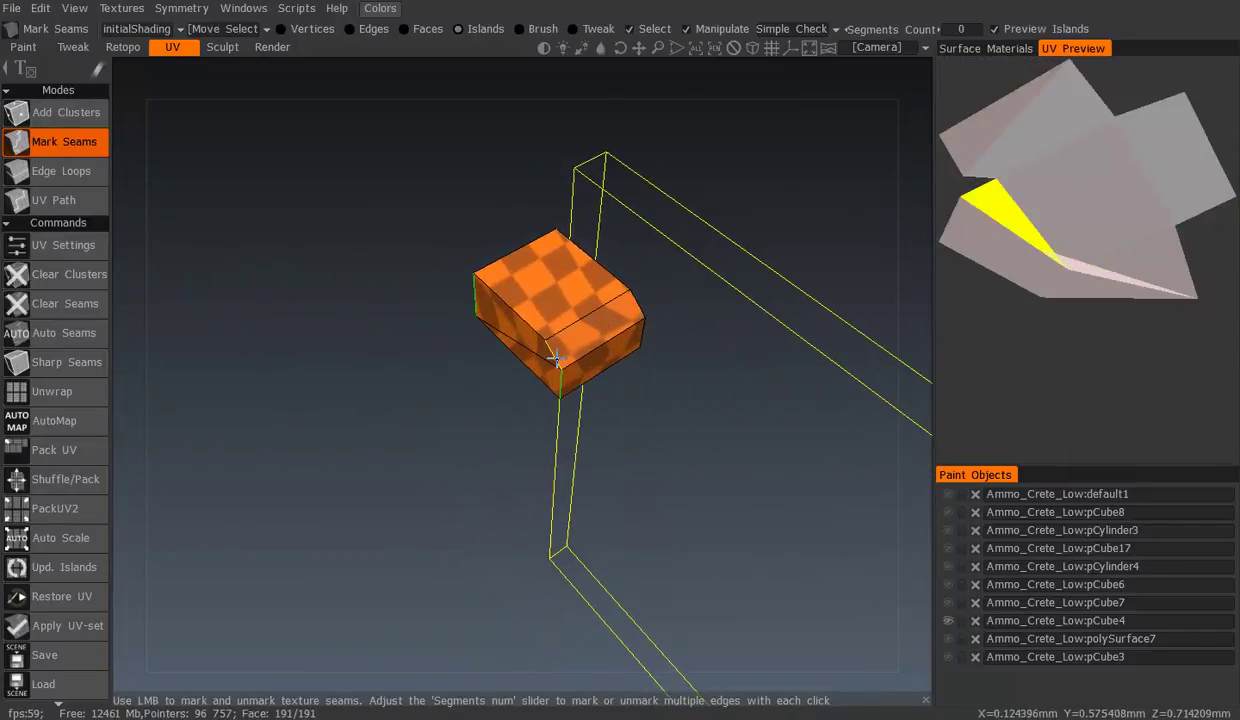
pyautogui.moveTo(563, 381)
pyautogui.mouseDown(button='middle')
pyautogui.moveTo(510, 305)
pyautogui.moveTo(603, 346)
pyautogui.moveTo(415, 332)
pyautogui.moveTo(563, 360)
pyautogui.moveTo(690, 335)
pyautogui.moveTo(534, 318)
pyautogui.moveTo(557, 341)
pyautogui.moveTo(468, 318)
pyautogui.moveTo(445, 290)
pyautogui.moveTo(460, 285)
pyautogui.moveTo(386, 265)
pyautogui.moveTo(632, 345)
pyautogui.moveTo(357, 291)
pyautogui.mouseUp(button='middle')
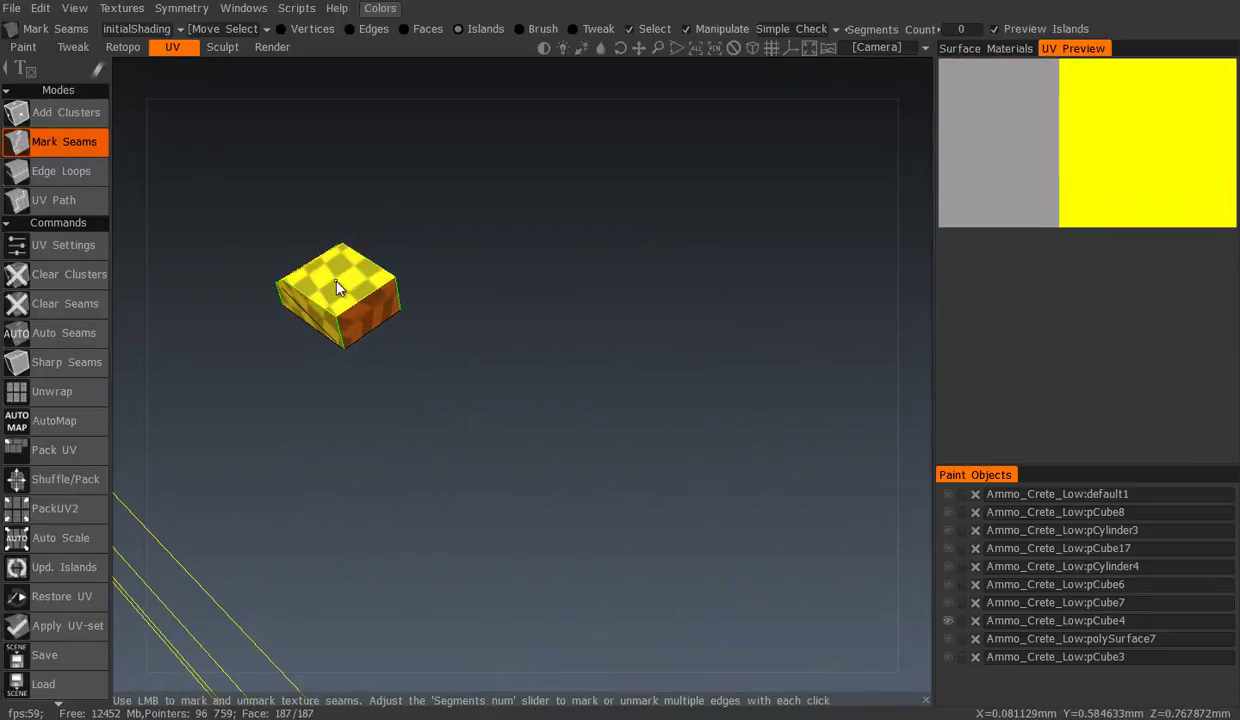
pyautogui.moveTo(401, 360)
pyautogui.mouseDown(button='middle')
pyautogui.moveTo(595, 365)
pyautogui.moveTo(511, 170)
pyautogui.mouseUp(button='middle')
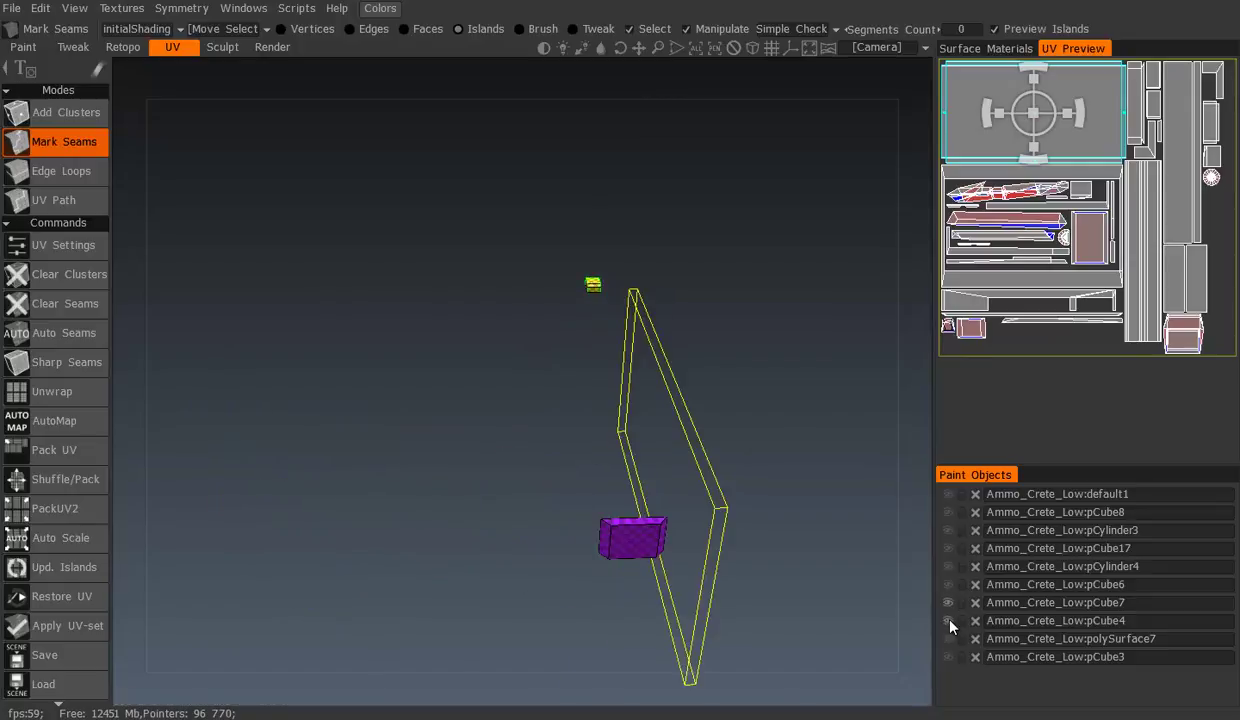
# Mark seams along four corner edges of the purple pCube7 box
pyautogui.moveTo(560, 470); pyautogui.dragTo(460, 441, button='middle')
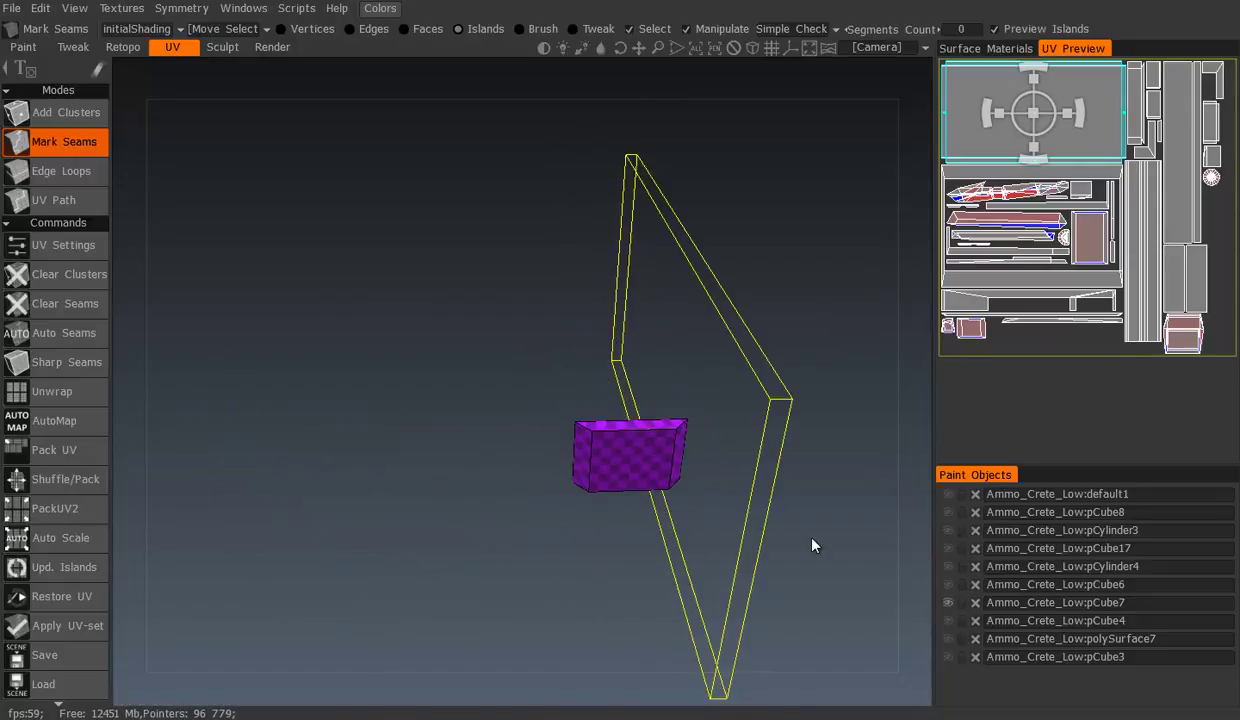
pyautogui.moveTo(812, 545); pyautogui.dragTo(420, 357, button='middle')
pyautogui.scroll(2, 440, 400)
pyautogui.scroll(3, 470, 420)
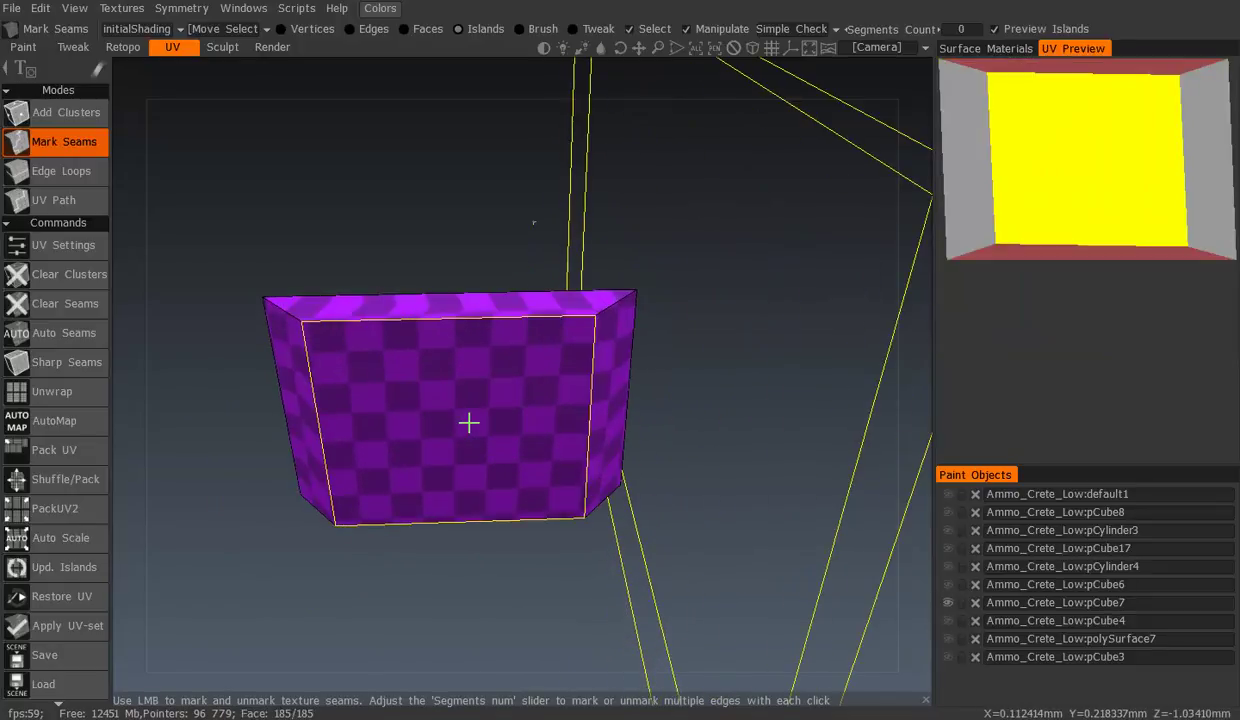
pyautogui.click(285, 316)
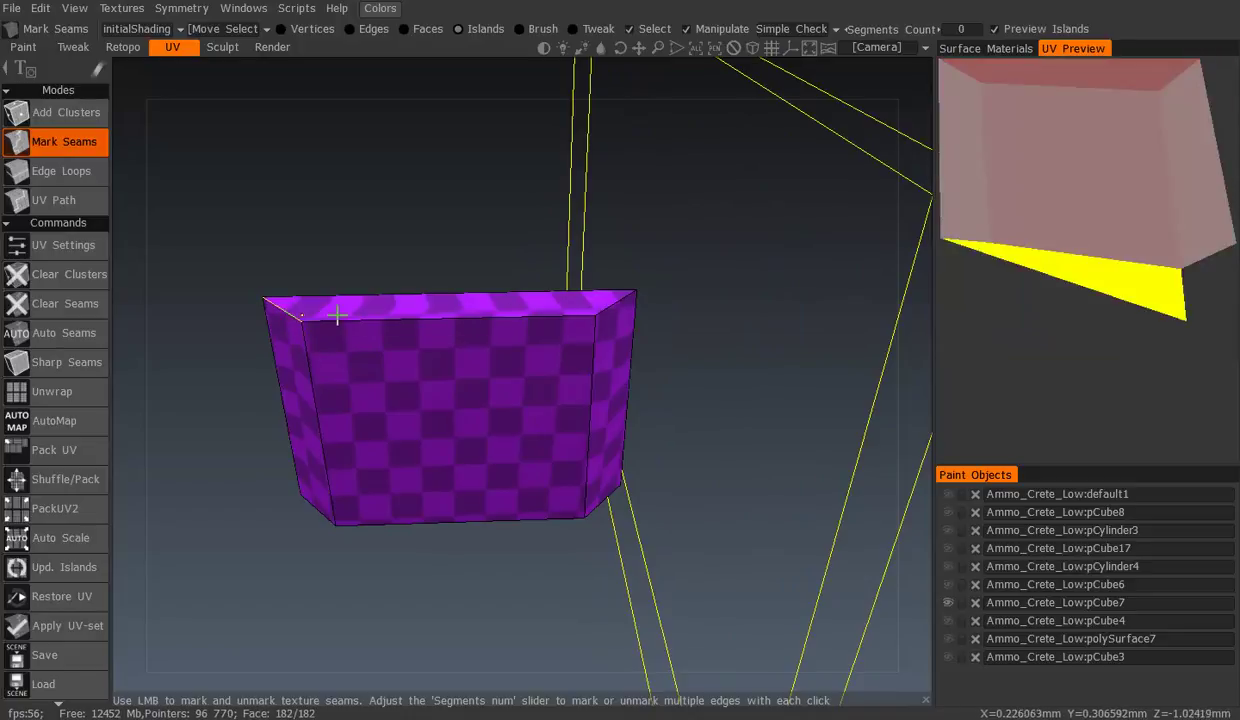
pyautogui.click(598, 311)
pyautogui.click(608, 502)
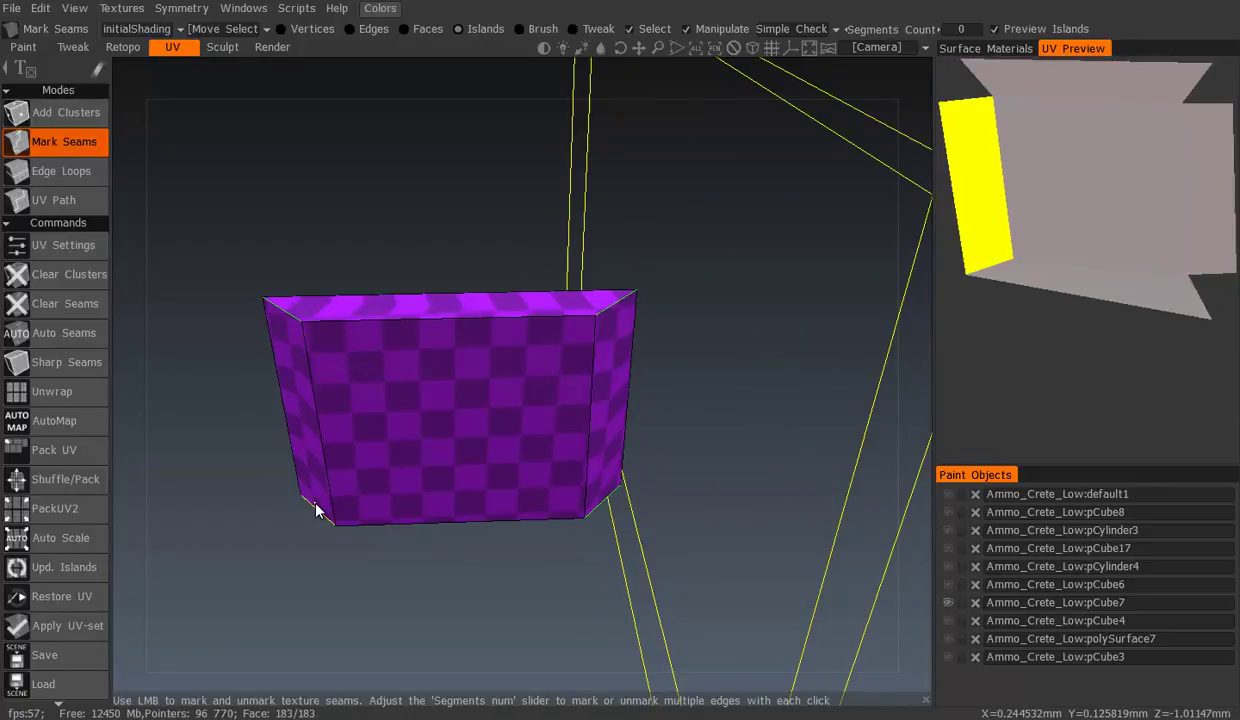
pyautogui.click(315, 505)
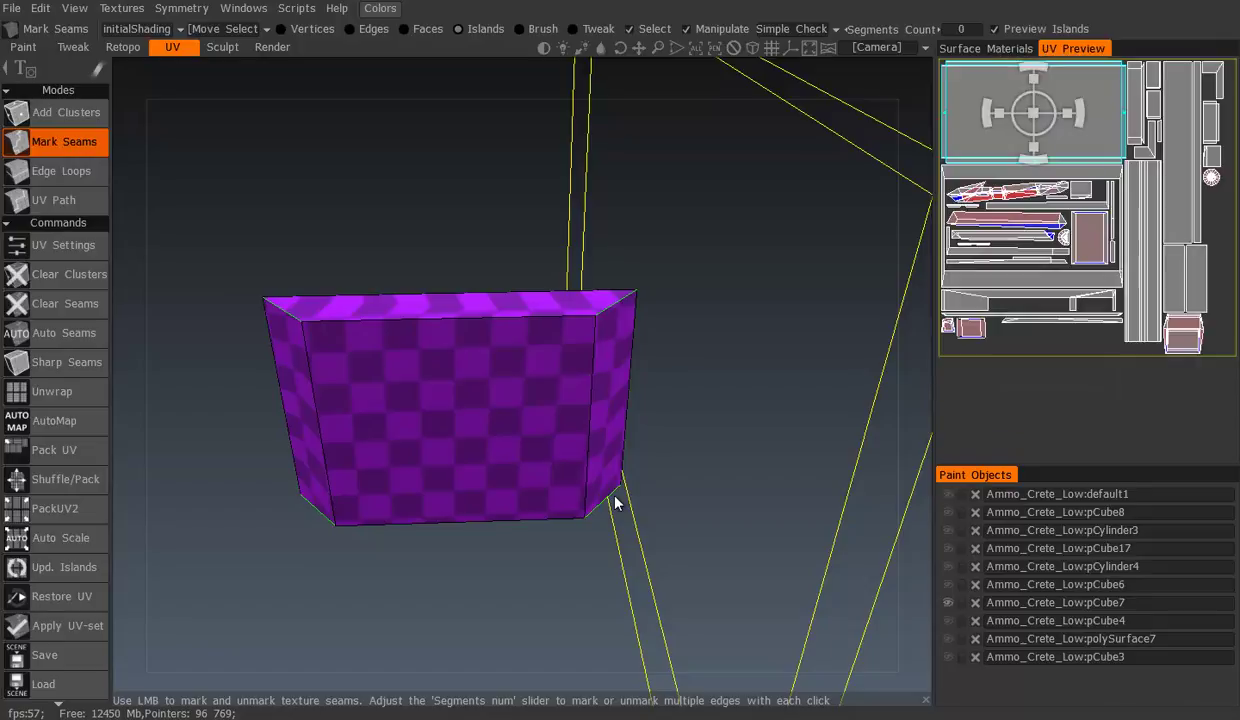
# Make the teal pCube6 panel and pCylinder4 visible, checking the panel from several angles
pyautogui.click(948, 584)
pyautogui.moveTo(678, 313); pyautogui.dragTo(502, 319)
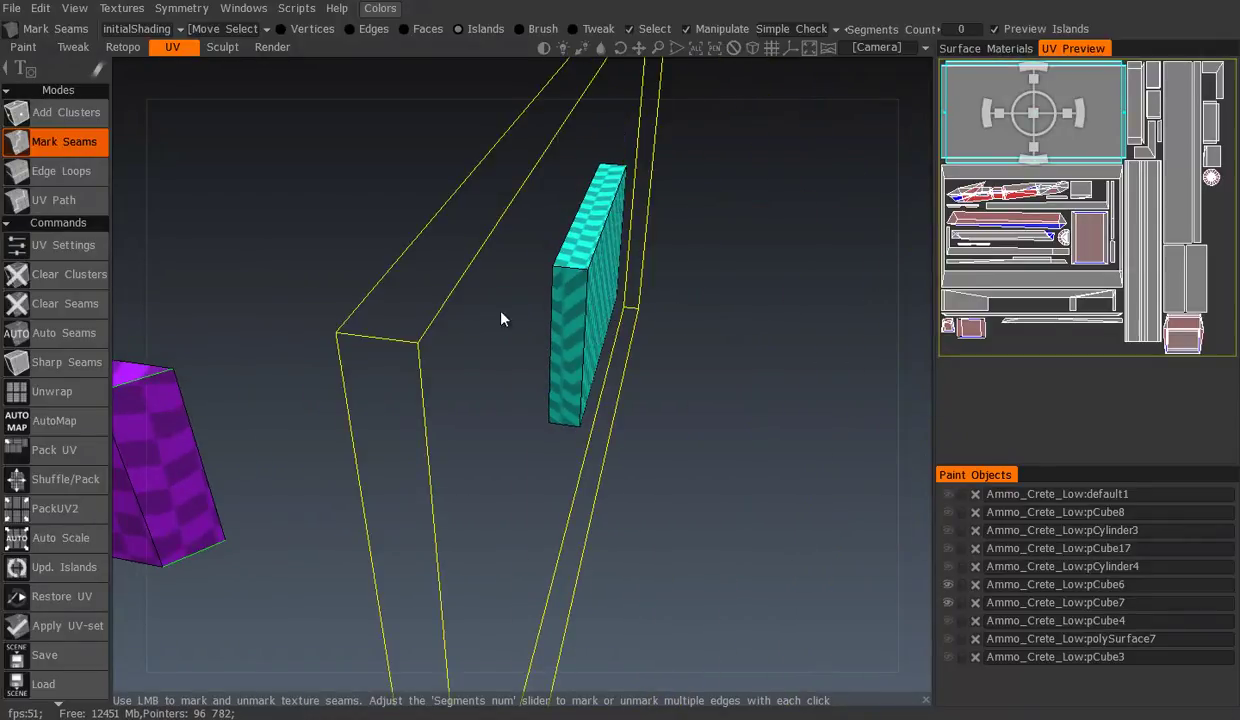
pyautogui.moveTo(727, 270); pyautogui.dragTo(445, 243)
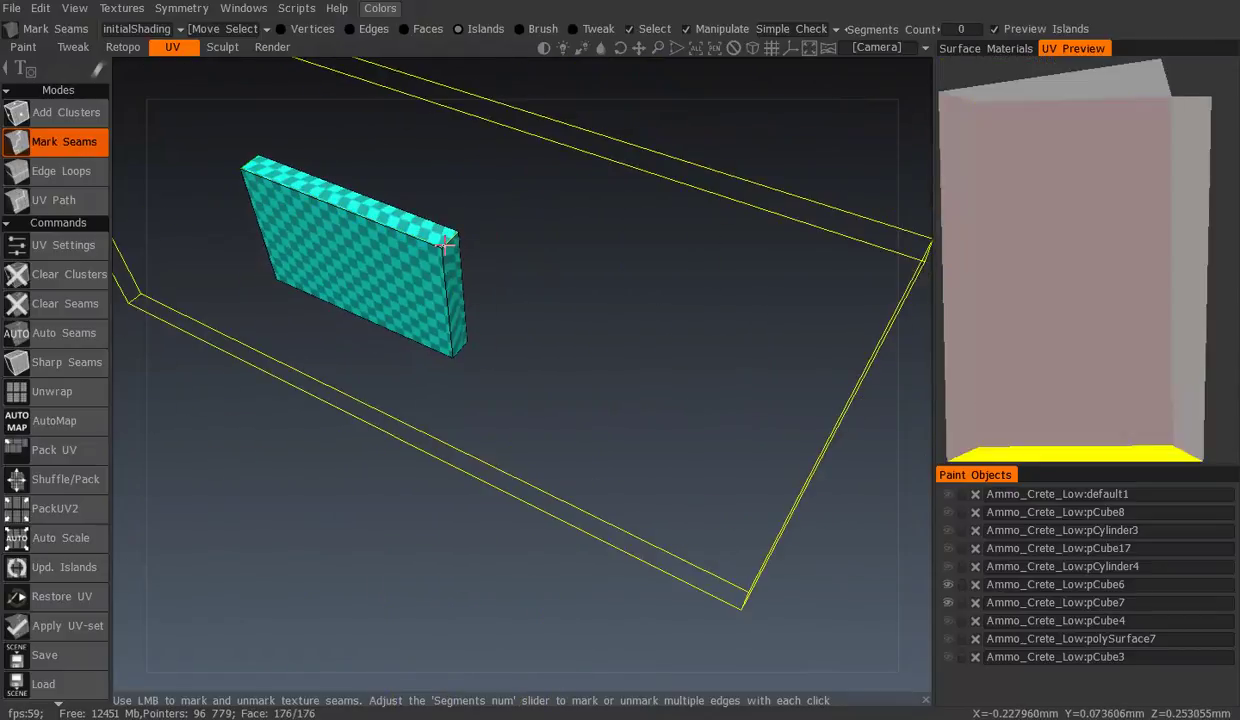
pyautogui.moveTo(478, 352)
pyautogui.mouseDown()
pyautogui.moveTo(480, 205)
pyautogui.moveTo(469, 252)
pyautogui.mouseUp()
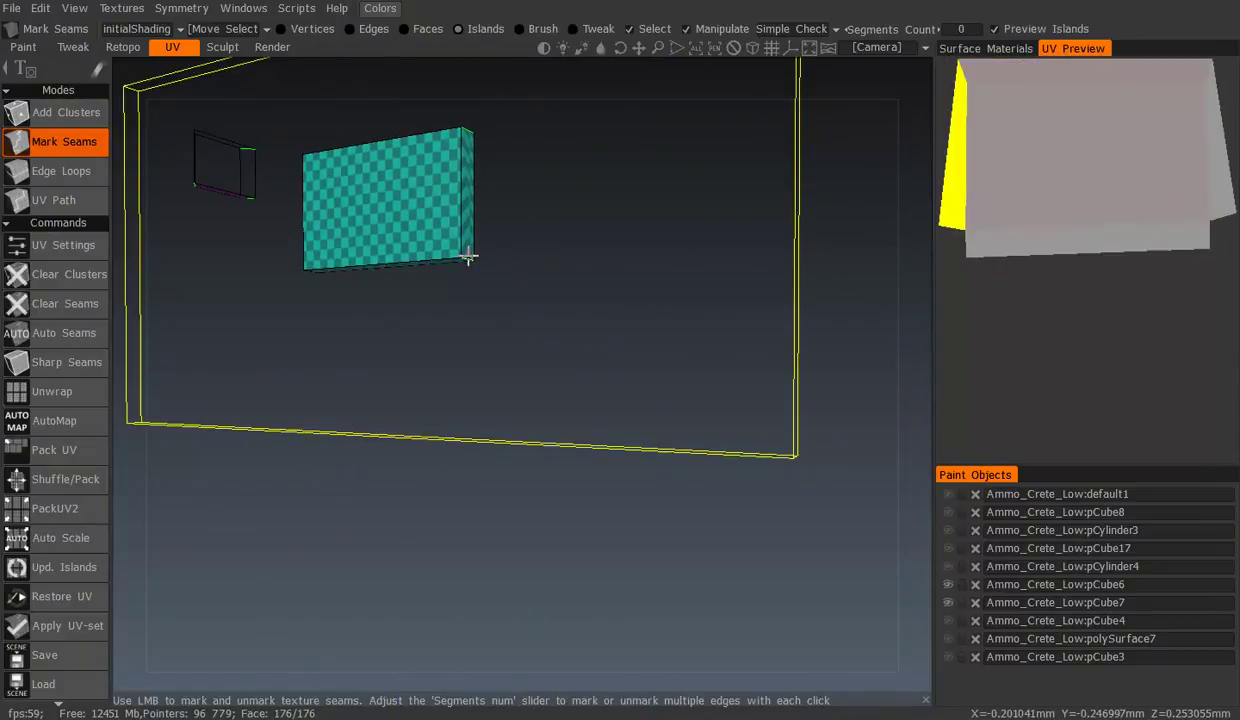
pyautogui.moveTo(325, 294)
pyautogui.mouseDown()
pyautogui.moveTo(401, 170)
pyautogui.moveTo(506, 241)
pyautogui.mouseUp()
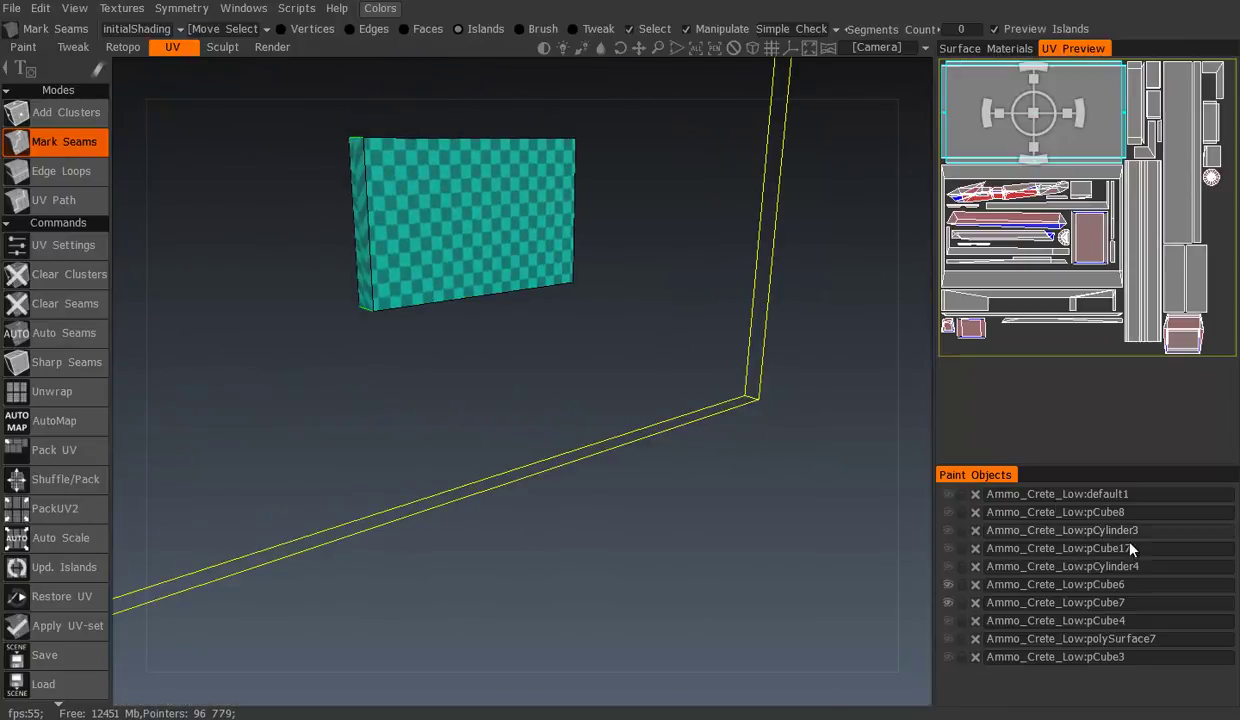
pyautogui.click(950, 570)
pyautogui.moveTo(587, 404); pyautogui.dragTo(593, 230, button='right')
# Hide pCube6 and pCube7, isolate the blue pCylinder4 dome, and seam off its side strip
pyautogui.moveTo(593, 230); pyautogui.dragTo(842, 381)
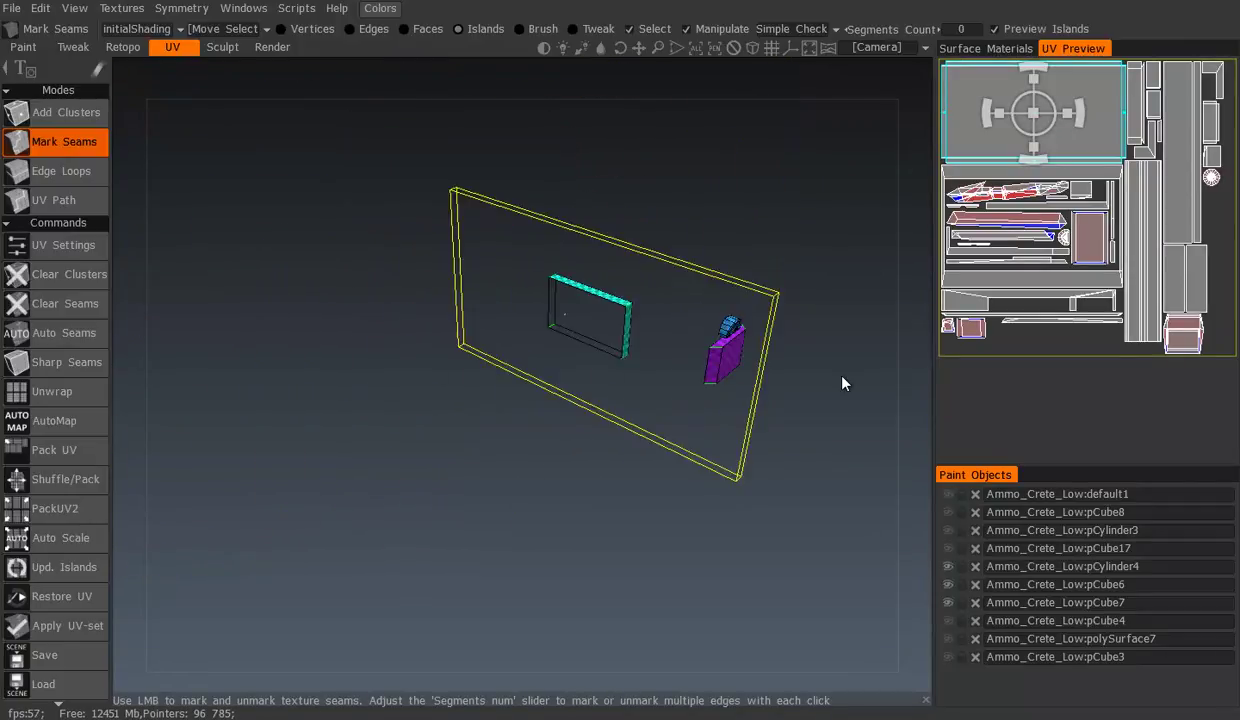
pyautogui.moveTo(730, 417); pyautogui.dragTo(790, 492, button='right')
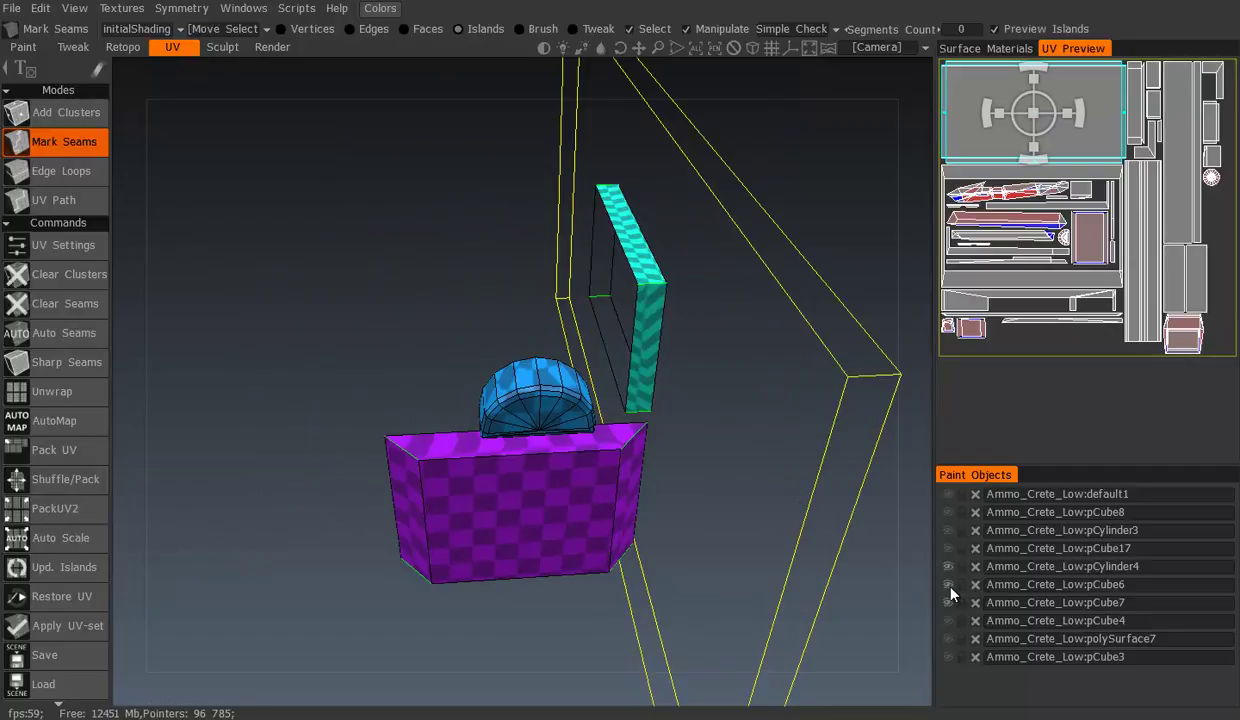
pyautogui.click(949, 585)
pyautogui.click(949, 602)
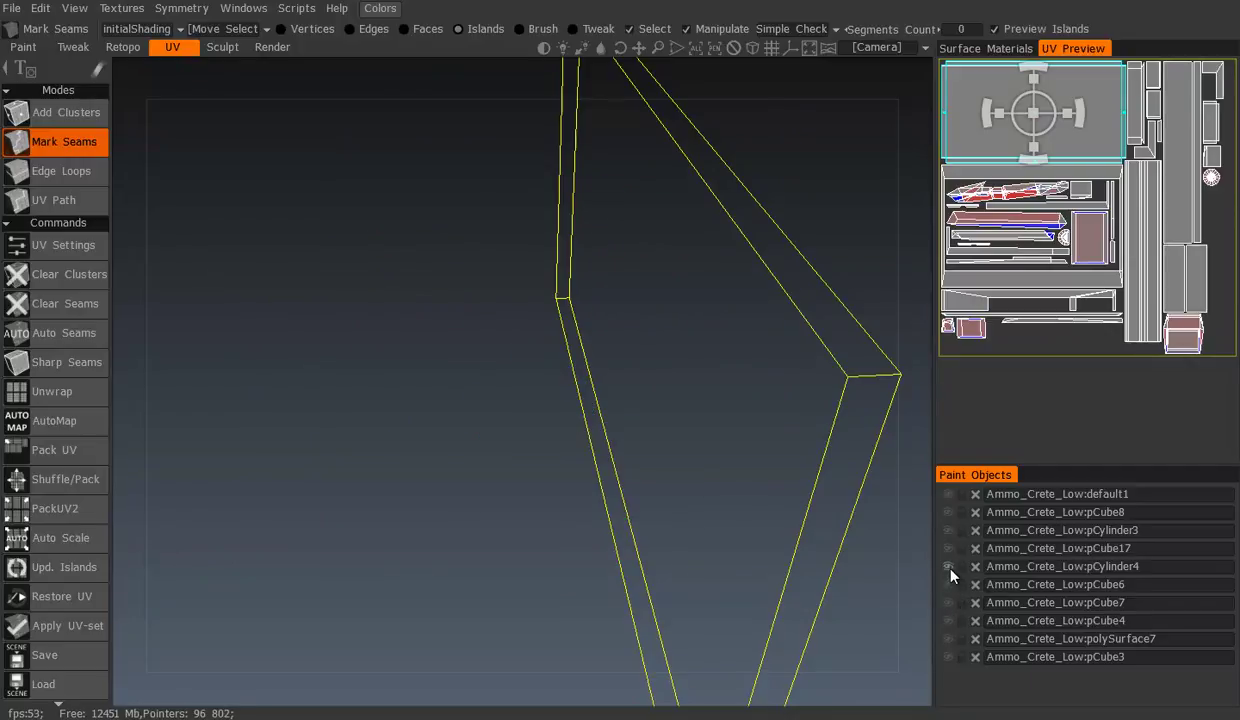
pyautogui.click(949, 567)
pyautogui.scroll(2, 536, 378)
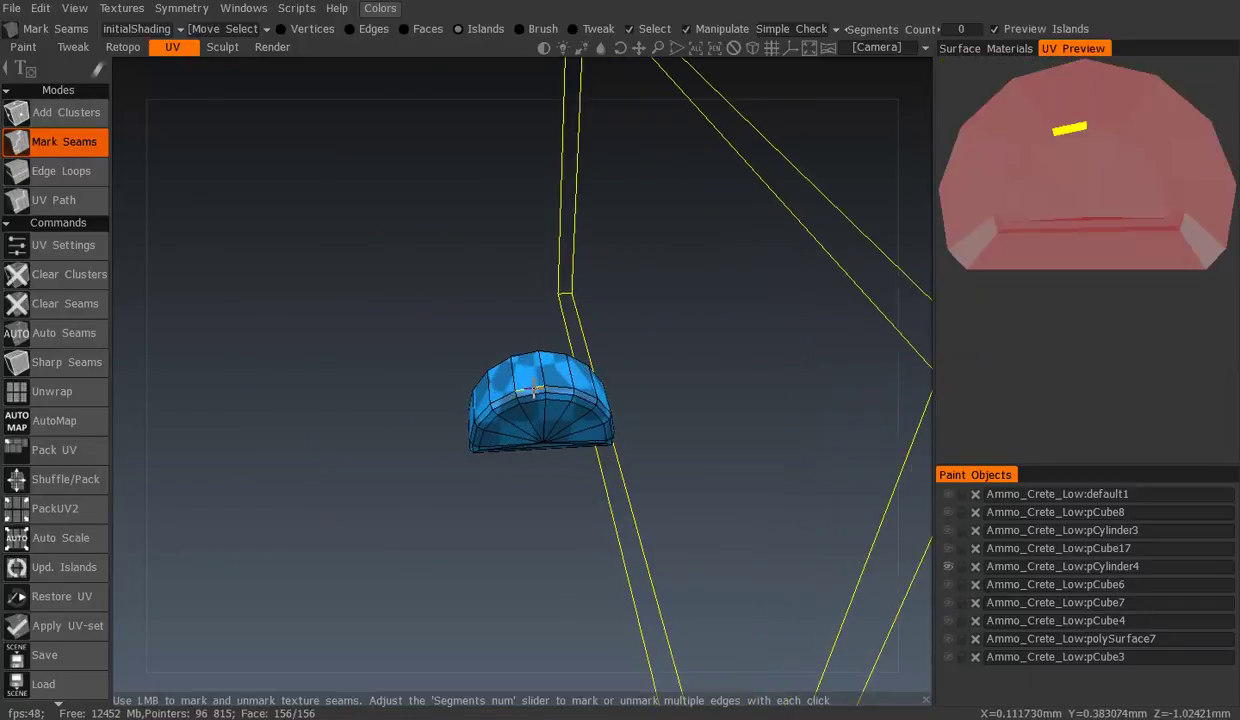
pyautogui.moveTo(533, 390)
pyautogui.mouseDown(button='middle')
pyautogui.moveTo(560, 422)
pyautogui.moveTo(558, 397)
pyautogui.mouseUp(button='middle')
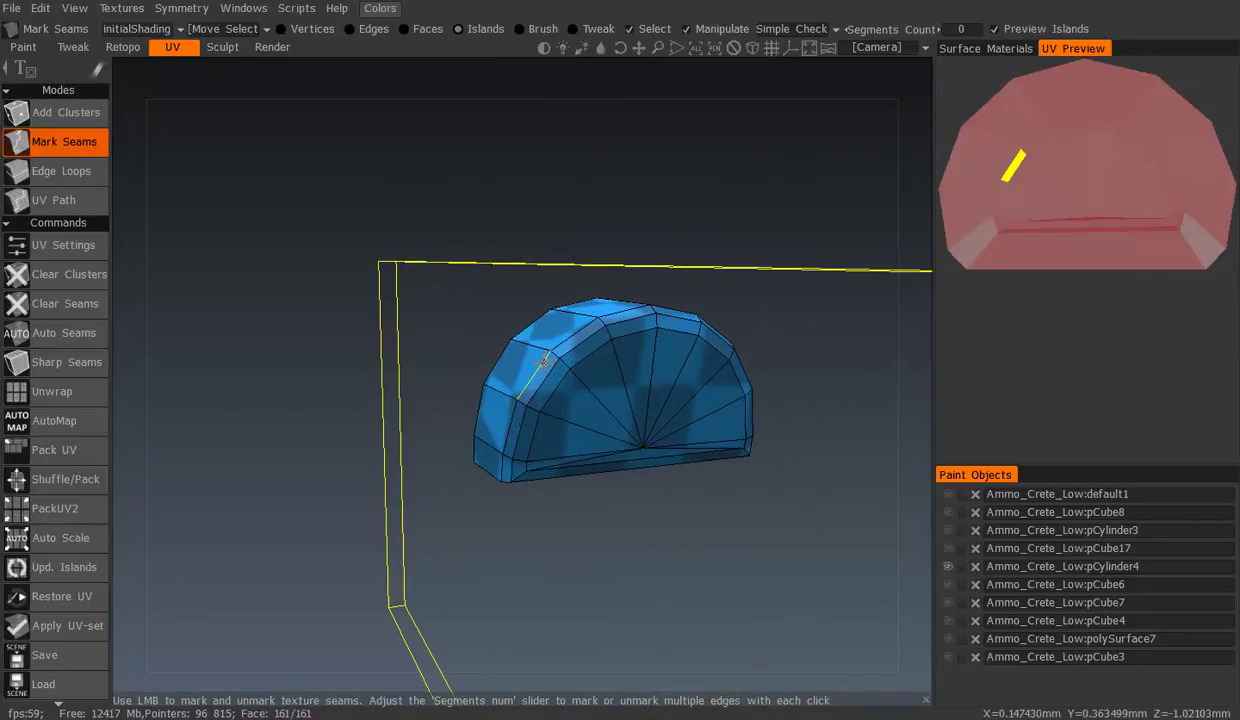
pyautogui.click(541, 362)
# Mark a seam on the dome's edge just above its base strip
pyautogui.moveTo(629, 369)
pyautogui.mouseDown(button='middle')
pyautogui.moveTo(590, 368)
pyautogui.moveTo(587, 346)
pyautogui.moveTo(518, 421)
pyautogui.moveTo(577, 400)
pyautogui.mouseUp(button='middle')
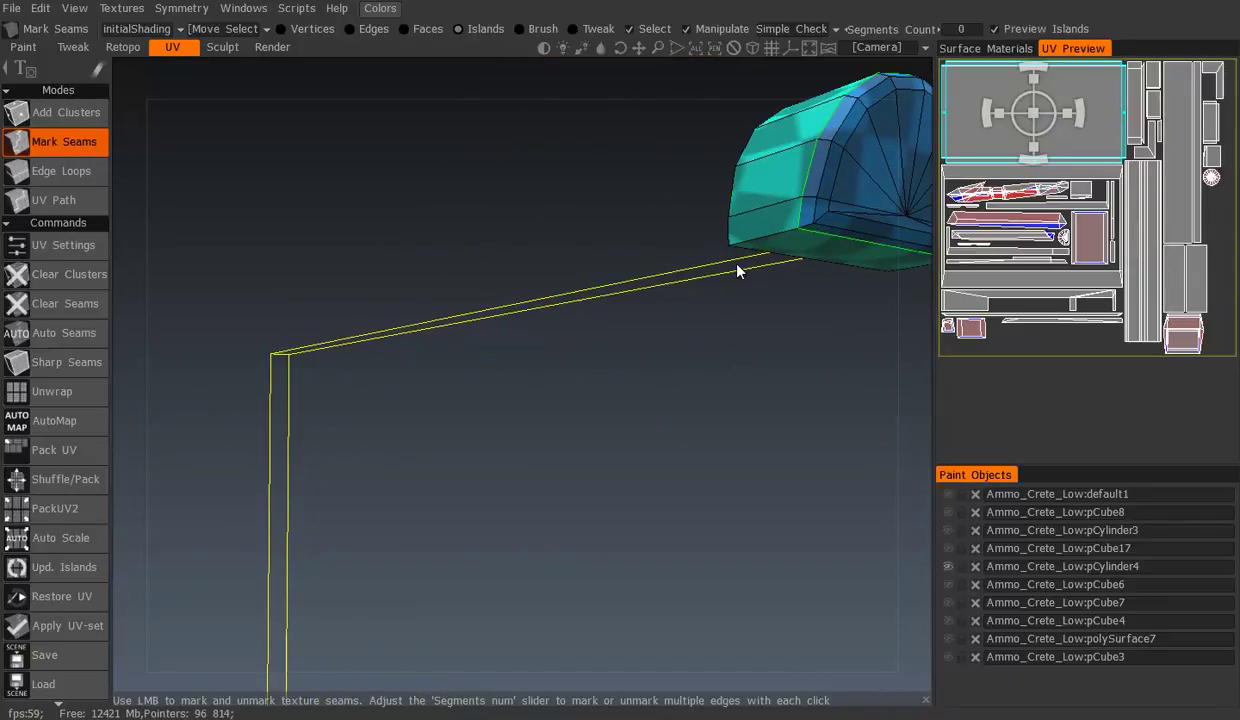
pyautogui.moveTo(603, 288)
pyautogui.mouseDown(button='middle')
pyautogui.moveTo(479, 277)
pyautogui.moveTo(725, 390)
pyautogui.moveTo(493, 343)
pyautogui.moveTo(205, 375)
pyautogui.moveTo(368, 390)
pyautogui.mouseUp(button='middle')
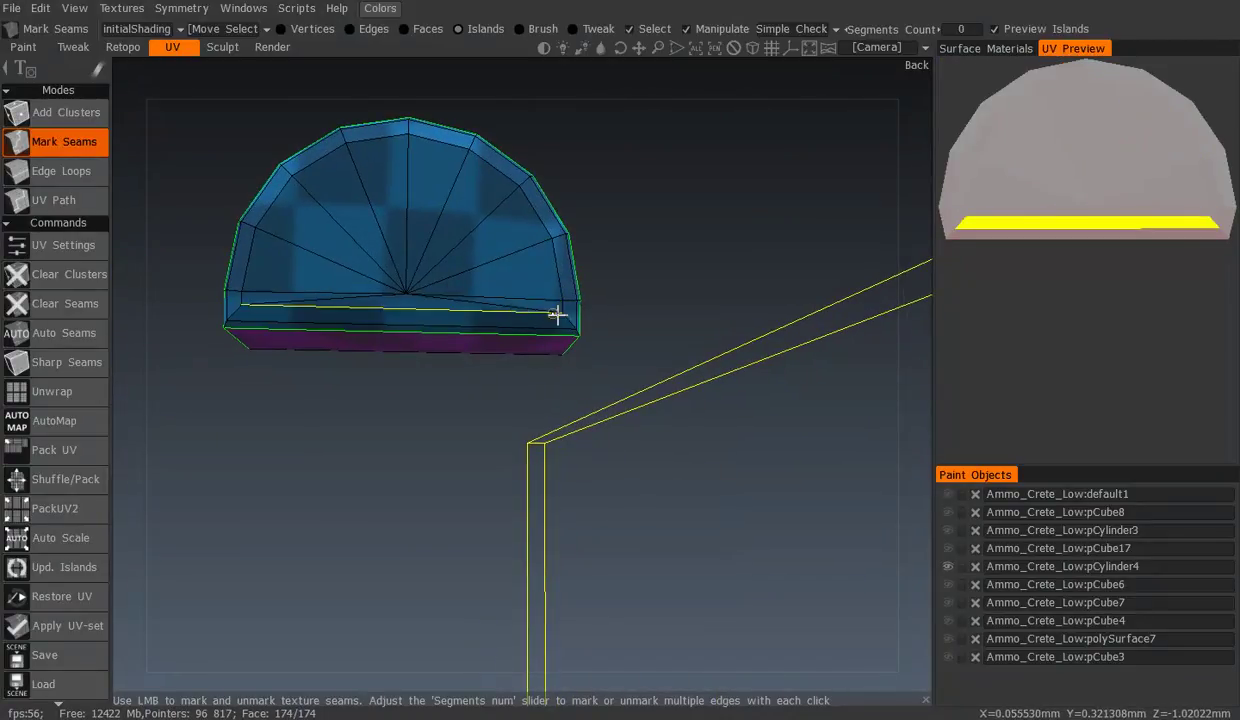
pyautogui.scroll(2, 567, 319)
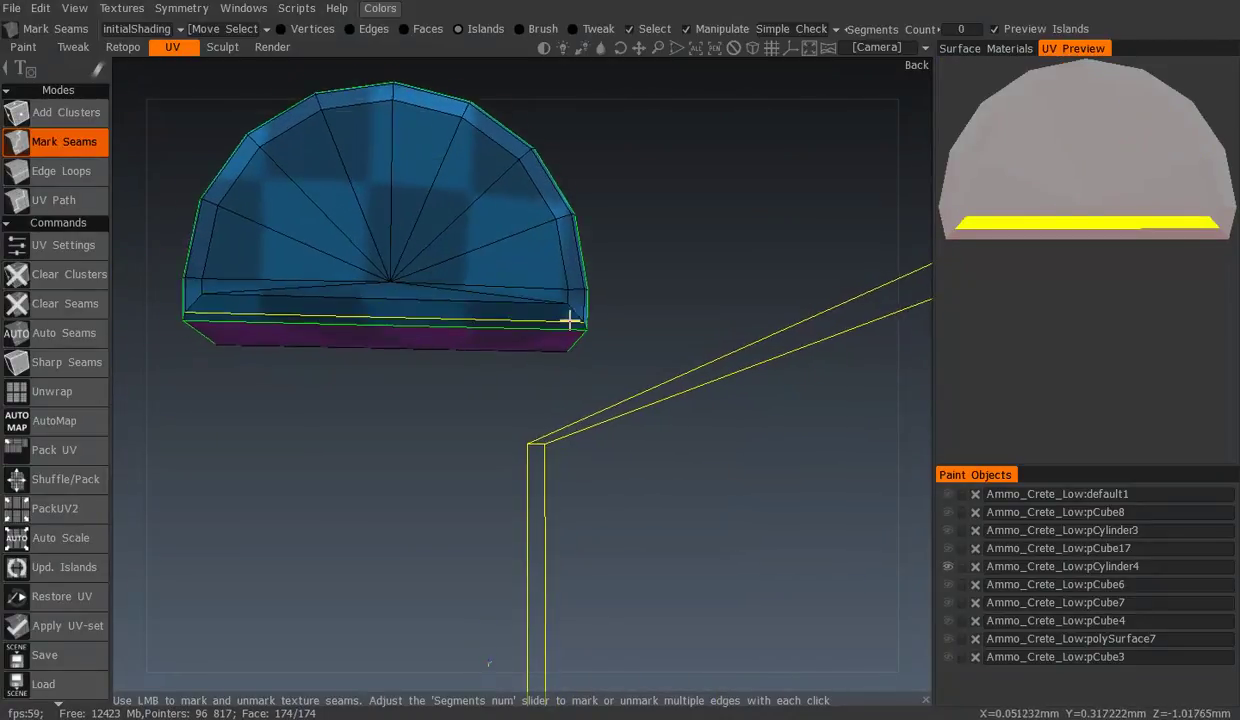
pyautogui.scroll(3, 570, 323)
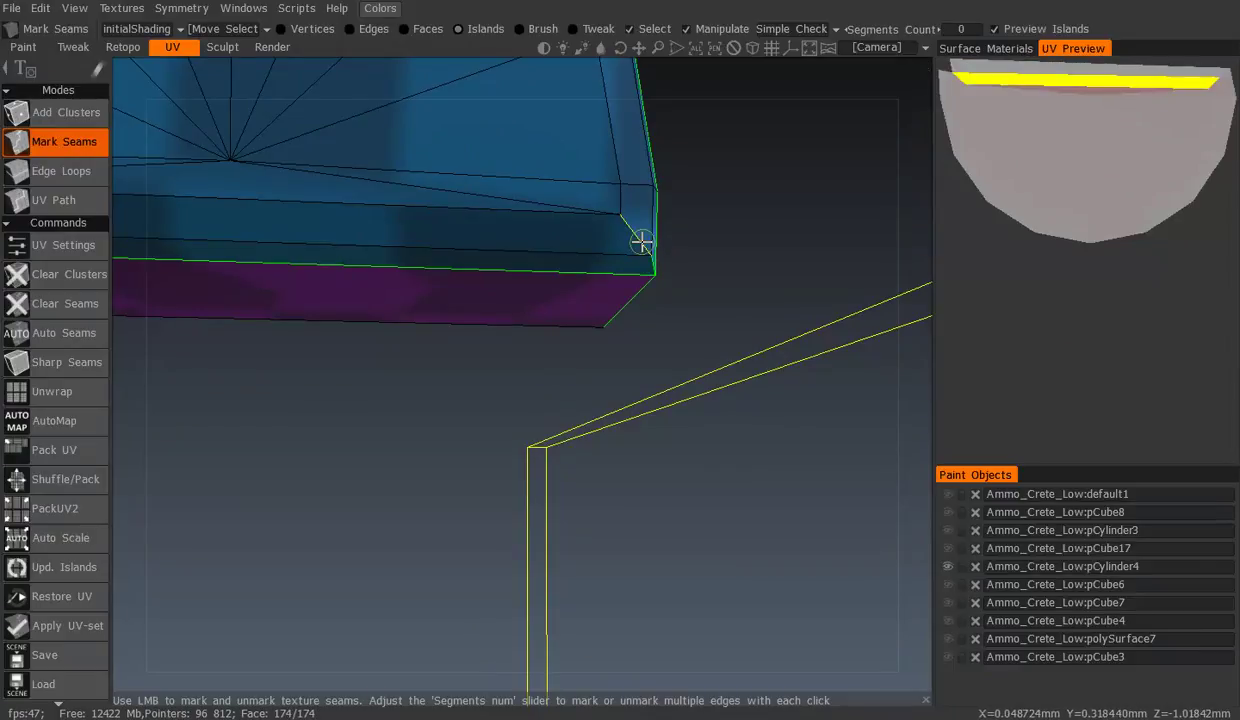
pyautogui.moveTo(650, 265); pyautogui.dragTo(385, 288, button='middle')
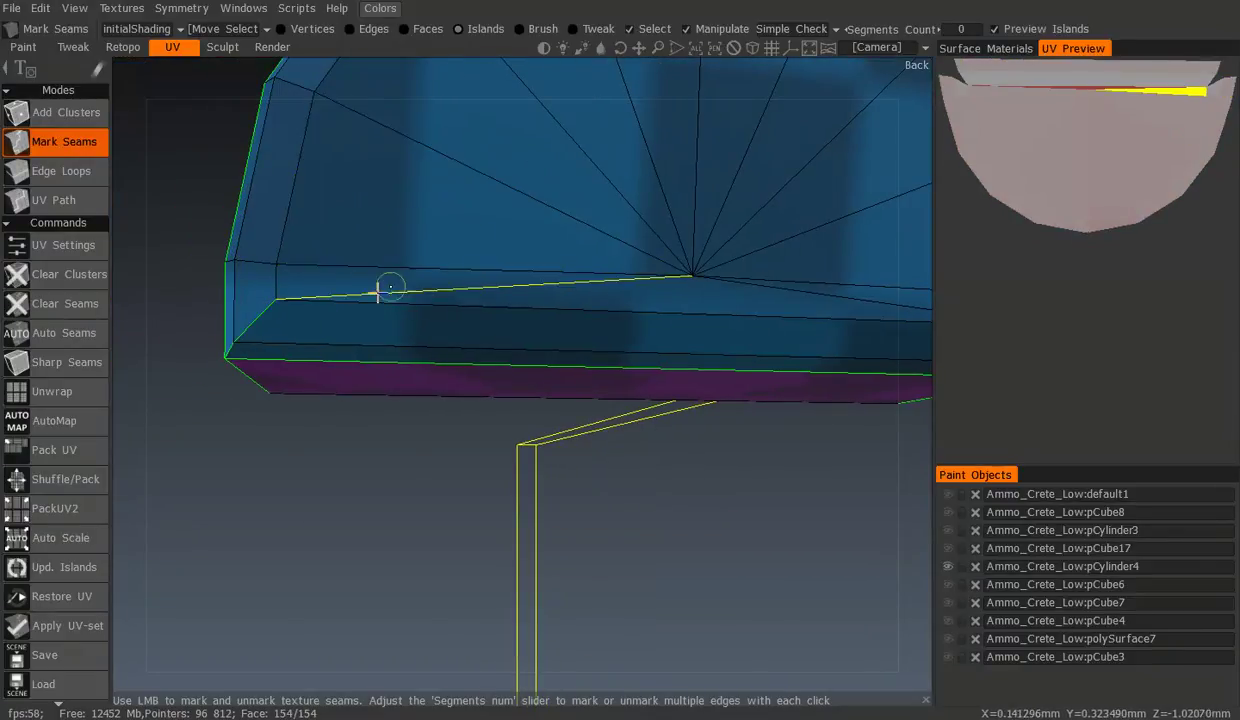
pyautogui.click(431, 311)
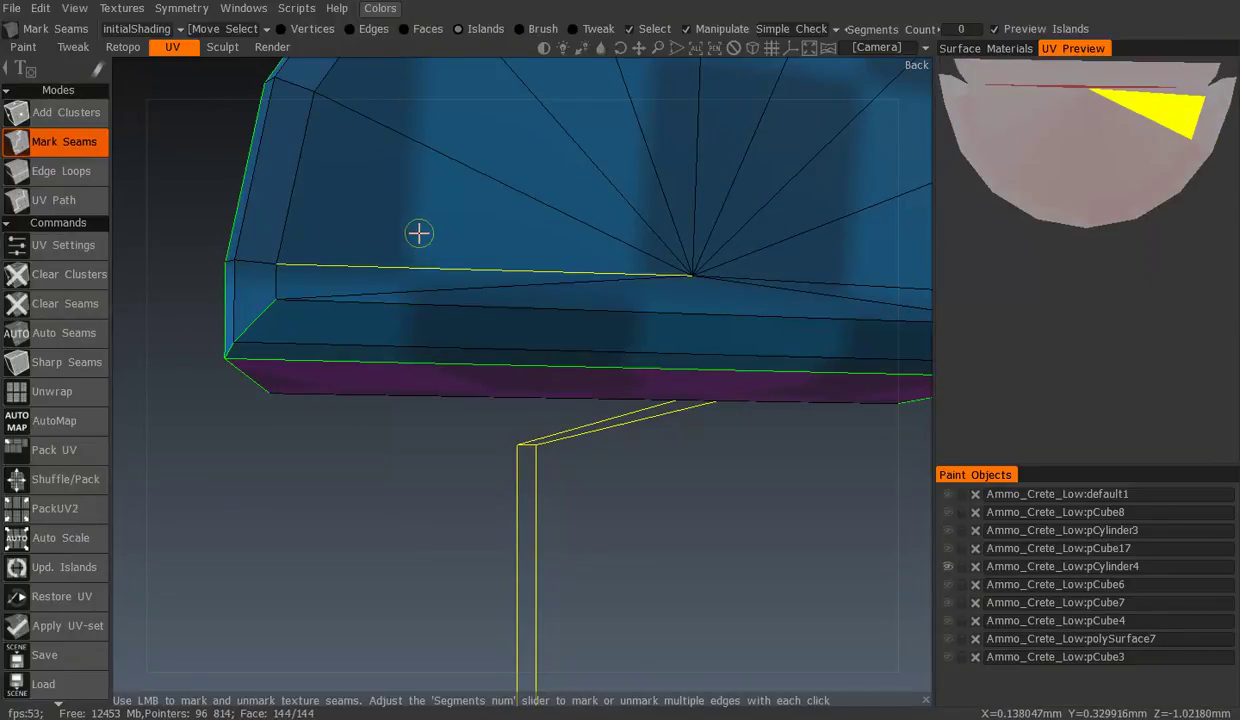
pyautogui.keyDown('alt'); pyautogui.moveTo(465, 232); pyautogui.dragTo(422, 229); pyautogui.keyUp('alt')
pyautogui.keyDown('alt'); pyautogui.moveTo(328, 254); pyautogui.dragTo(351, 251); pyautogui.keyUp('alt')
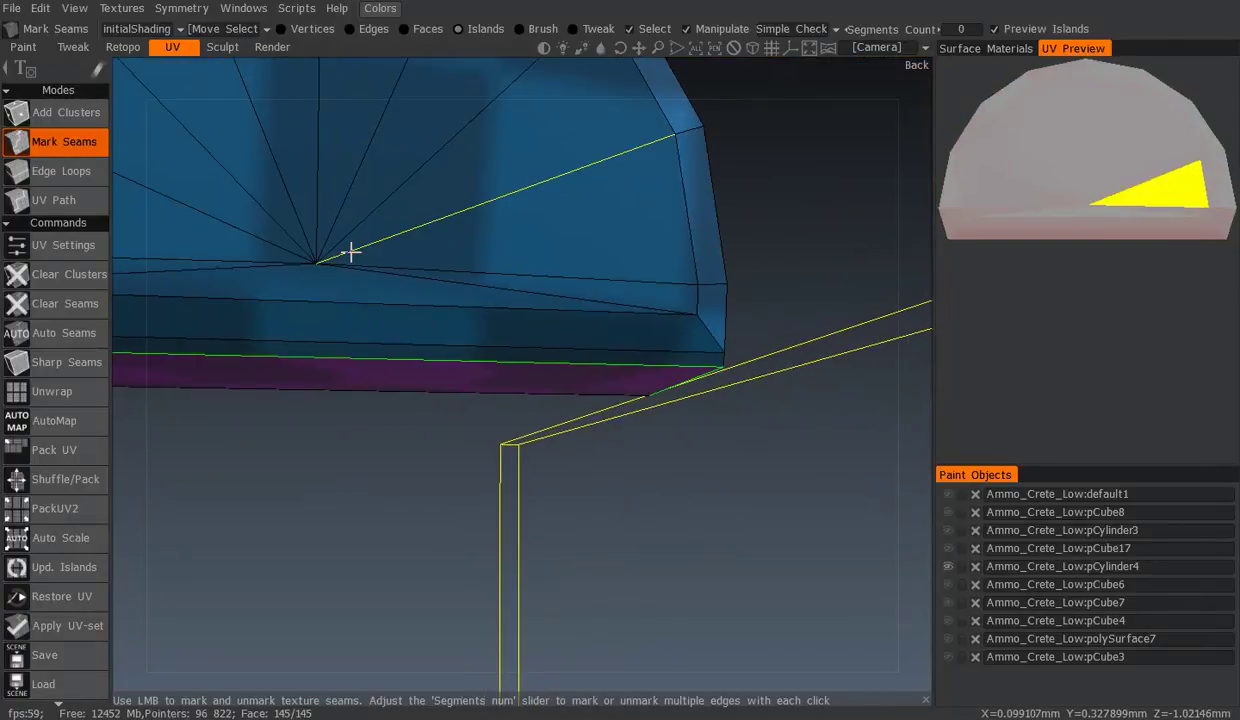
pyautogui.scroll(-3, 456, 283)
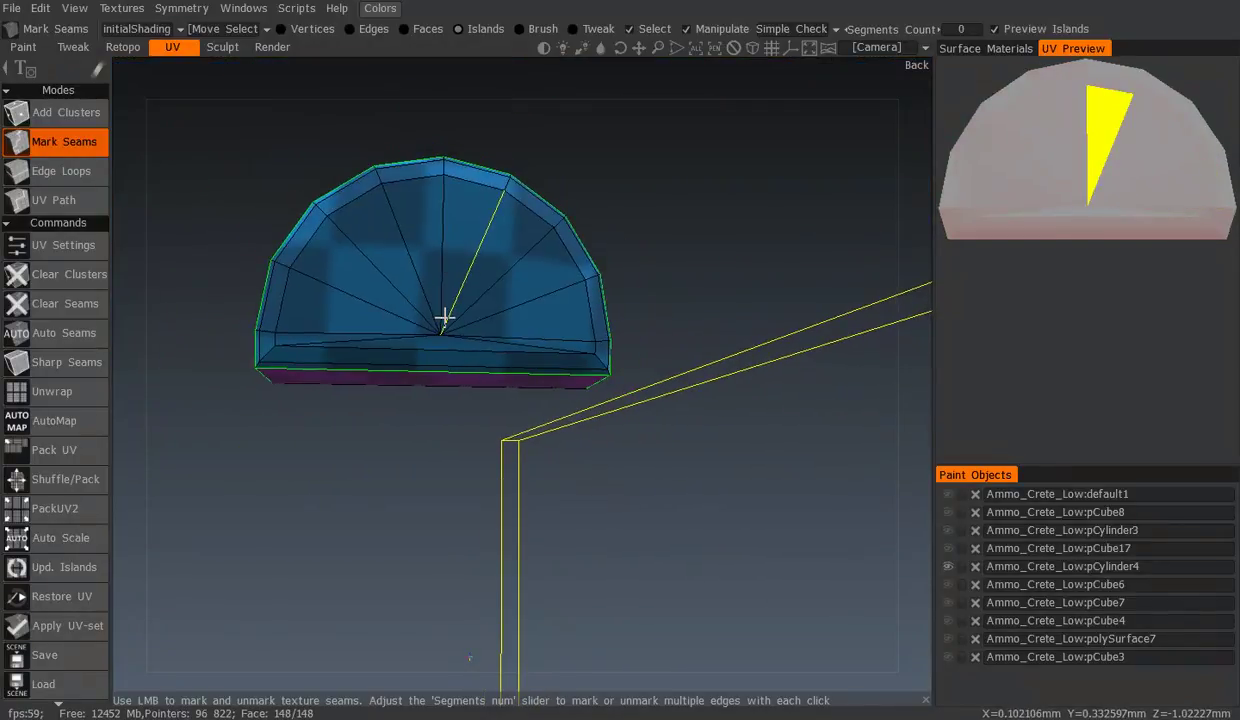
# Show the magenta pCube17 arch and hide pCylinder4
pyautogui.click(947, 548)
pyautogui.scroll(-5, 669, 393)
pyautogui.moveTo(669, 393)
pyautogui.keyDown('alt'); pyautogui.mouseDown()
pyautogui.moveTo(733, 442)
pyautogui.moveTo(576, 375)
pyautogui.moveTo(609, 388)
pyautogui.moveTo(526, 368)
pyautogui.moveTo(521, 429)
pyautogui.moveTo(576, 370)
pyautogui.moveTo(606, 360)
pyautogui.moveTo(501, 388)
pyautogui.moveTo(607, 366)
pyautogui.moveTo(532, 350)
pyautogui.moveTo(489, 361)
pyautogui.mouseUp(); pyautogui.keyUp('alt')
pyautogui.click(948, 566)
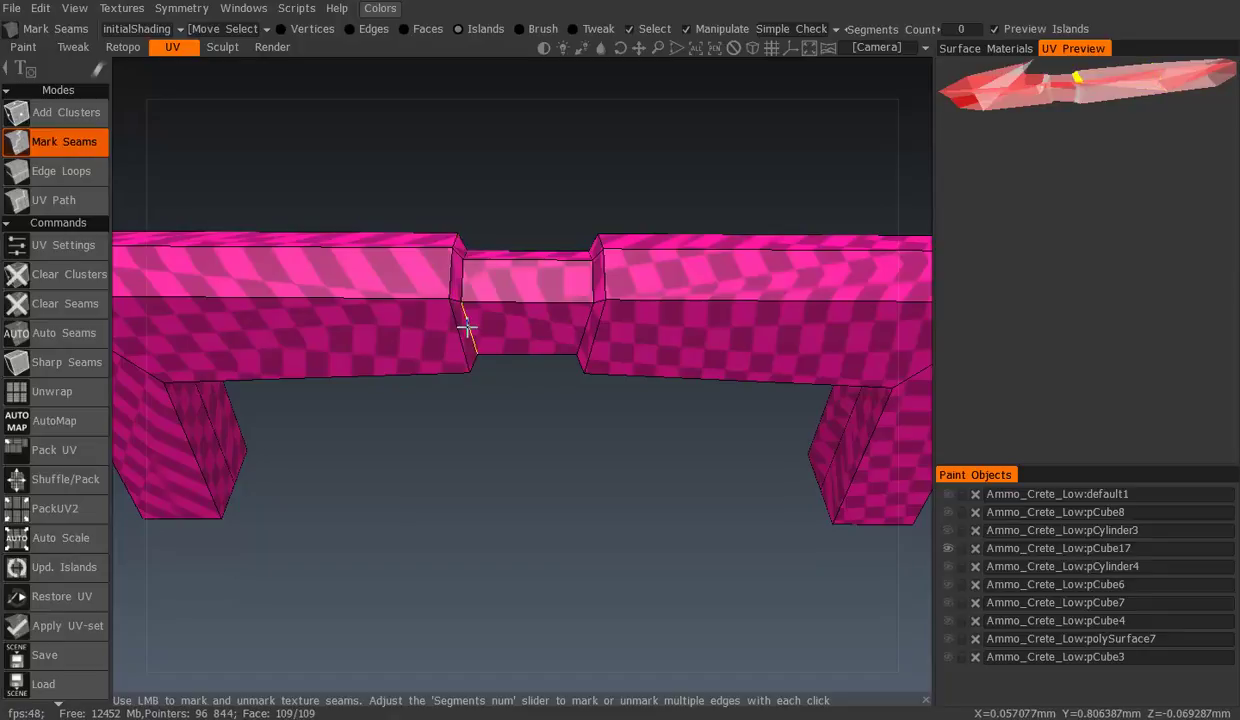
# Mark seams splitting off the handle's right part and isolating its middle segment
pyautogui.click(467, 327)
pyautogui.click(570, 323)
pyautogui.moveTo(570, 323)
pyautogui.keyDown('alt'); pyautogui.mouseDown()
pyautogui.moveTo(534, 257)
pyautogui.moveTo(567, 268)
pyautogui.moveTo(527, 428)
pyautogui.moveTo(503, 388)
pyautogui.moveTo(498, 320)
pyautogui.mouseUp(); pyautogui.keyUp('alt')
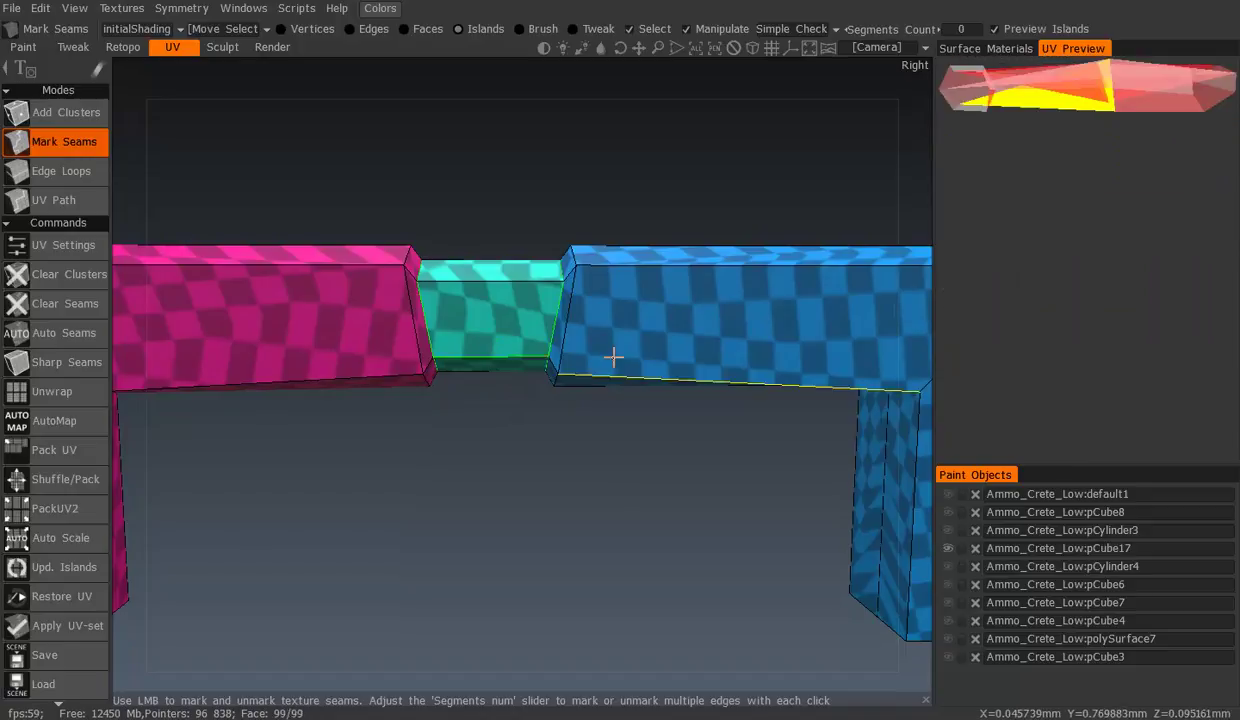
# Mark a seam on the vertical edge of the handle arm's bend, seen from behind
pyautogui.keyDown('alt'); pyautogui.moveTo(614, 357); pyautogui.dragTo(576, 233); pyautogui.keyUp('alt')
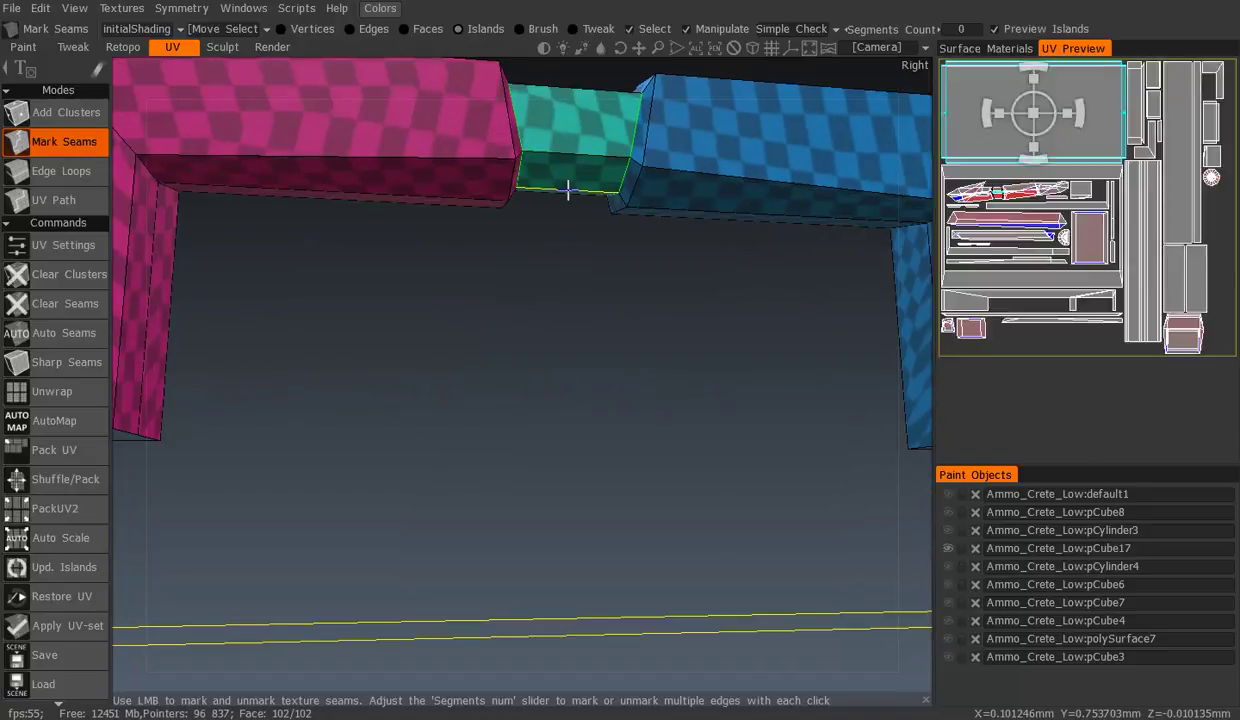
pyautogui.keyDown('alt'); pyautogui.moveTo(567, 188); pyautogui.dragTo(585, 258); pyautogui.keyUp('alt')
pyautogui.moveTo(642, 293)
pyautogui.keyDown('alt'); pyautogui.mouseDown()
pyautogui.moveTo(590, 335)
pyautogui.moveTo(587, 324)
pyautogui.mouseUp(); pyautogui.keyUp('alt')
pyautogui.keyDown('alt'); pyautogui.moveTo(499, 307); pyautogui.dragTo(274, 346); pyautogui.keyUp('alt')
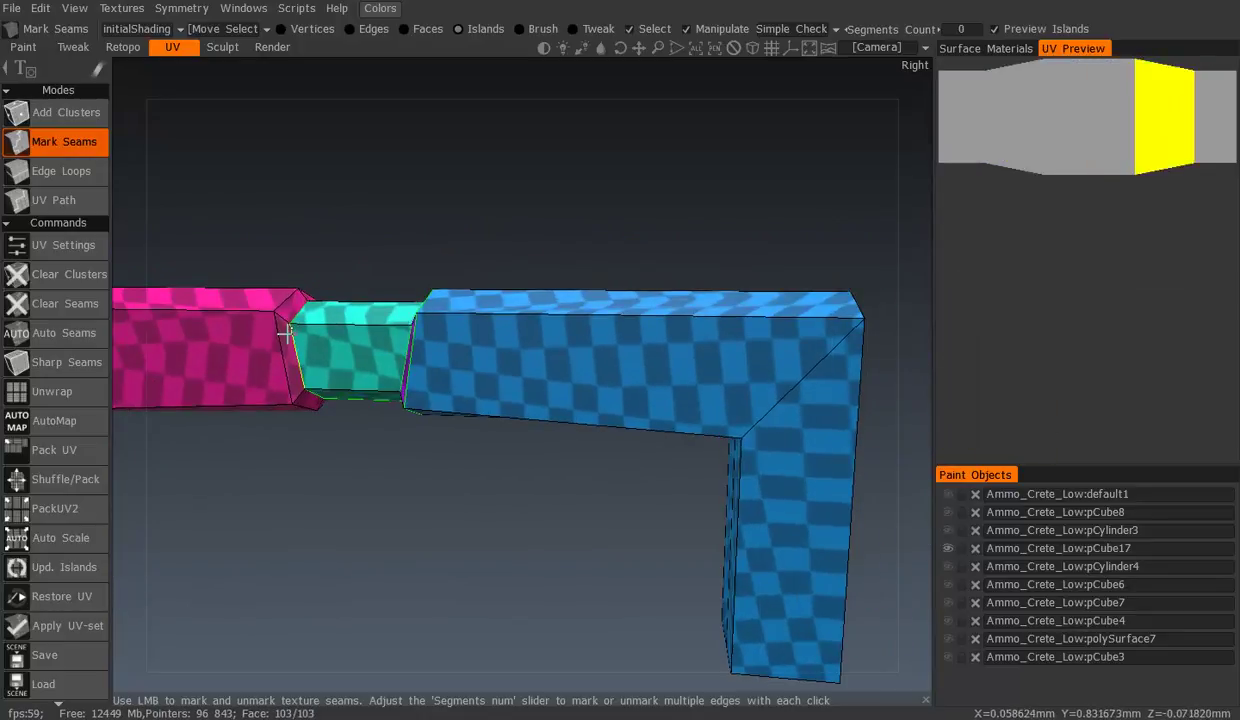
pyautogui.moveTo(287, 350)
pyautogui.keyDown('alt'); pyautogui.mouseDown()
pyautogui.moveTo(777, 360)
pyautogui.moveTo(340, 421)
pyautogui.moveTo(548, 368)
pyautogui.moveTo(380, 352)
pyautogui.moveTo(397, 313)
pyautogui.mouseUp(); pyautogui.keyUp('alt')
pyautogui.moveTo(346, 254)
pyautogui.keyDown('alt'); pyautogui.mouseDown()
pyautogui.moveTo(425, 200)
pyautogui.moveTo(422, 124)
pyautogui.mouseUp(); pyautogui.keyUp('alt')
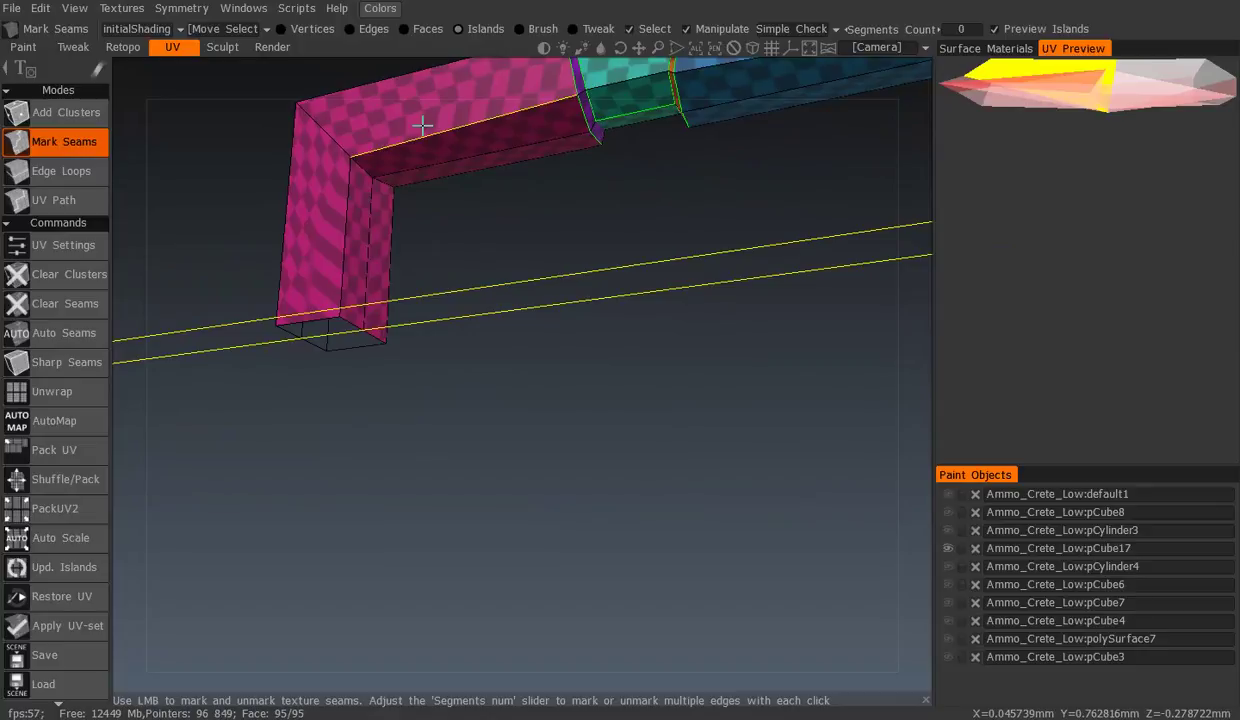
pyautogui.keyDown('alt'); pyautogui.moveTo(509, 277); pyautogui.dragTo(352, 296, button='middle'); pyautogui.keyUp('alt')
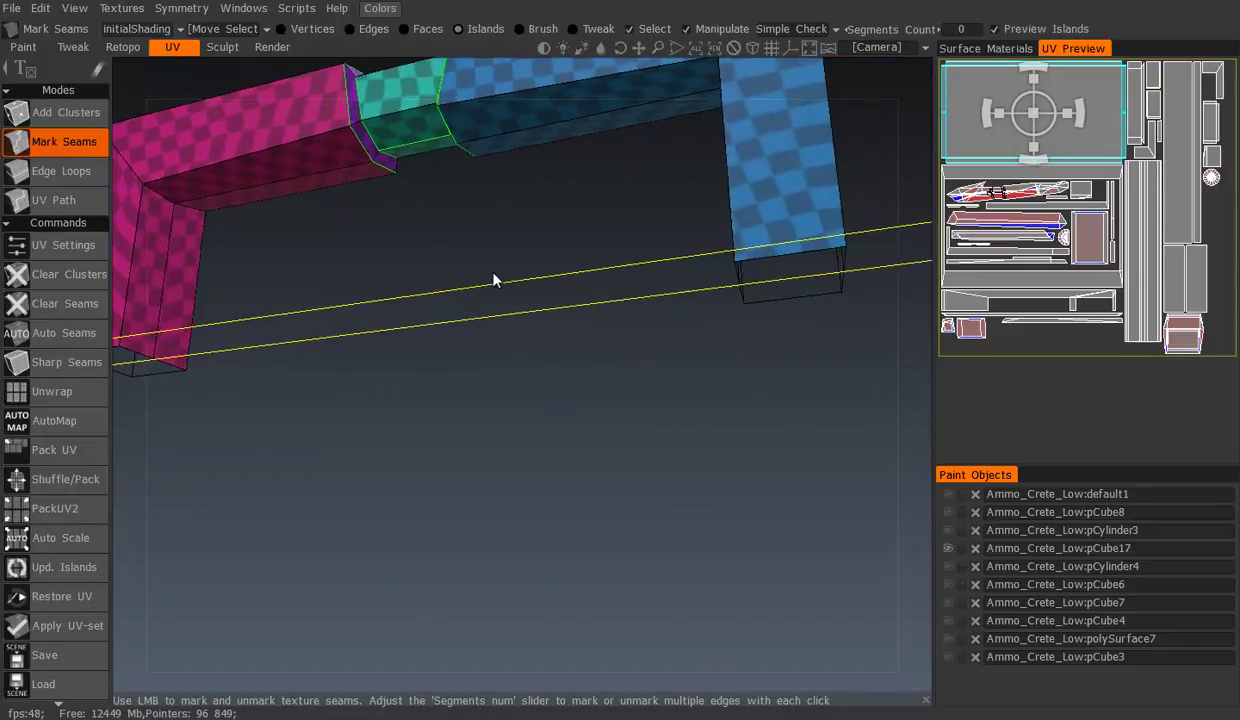
pyautogui.keyDown('alt'); pyautogui.moveTo(493, 280); pyautogui.dragTo(567, 288); pyautogui.keyUp('alt')
pyautogui.keyDown('alt'); pyautogui.moveTo(625, 288); pyautogui.dragTo(432, 291, button='middle'); pyautogui.keyUp('alt')
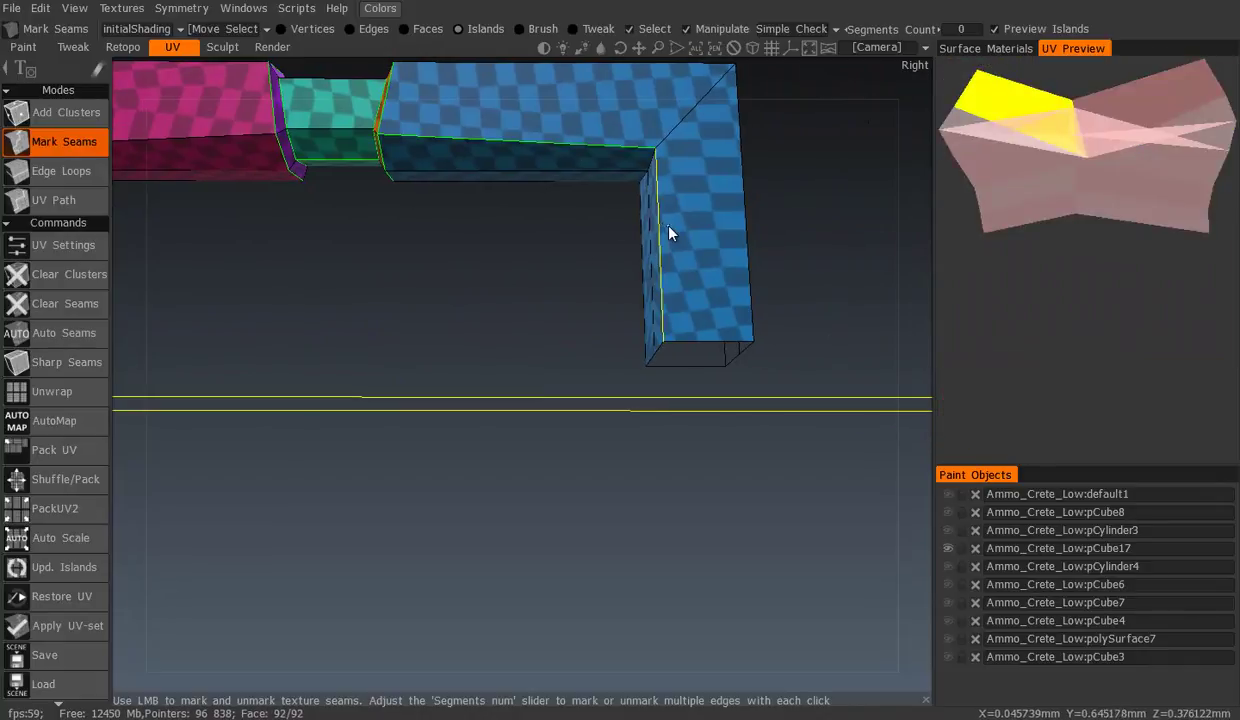
pyautogui.keyDown('alt'); pyautogui.moveTo(669, 233); pyautogui.dragTo(670, 258); pyautogui.keyUp('alt')
pyautogui.moveTo(747, 258)
pyautogui.keyDown('alt'); pyautogui.mouseDown()
pyautogui.moveTo(565, 271)
pyautogui.moveTo(735, 270)
pyautogui.moveTo(523, 246)
pyautogui.moveTo(639, 255)
pyautogui.mouseUp(); pyautogui.keyUp('alt')
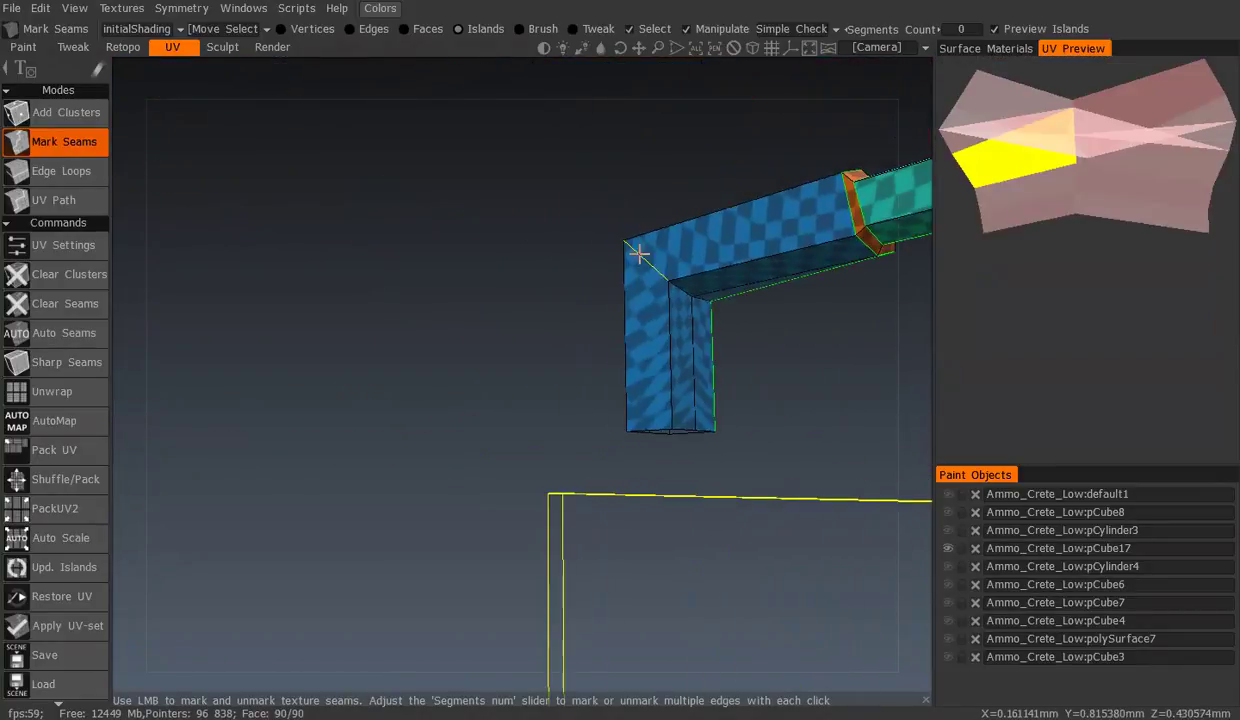
pyautogui.click(667, 320)
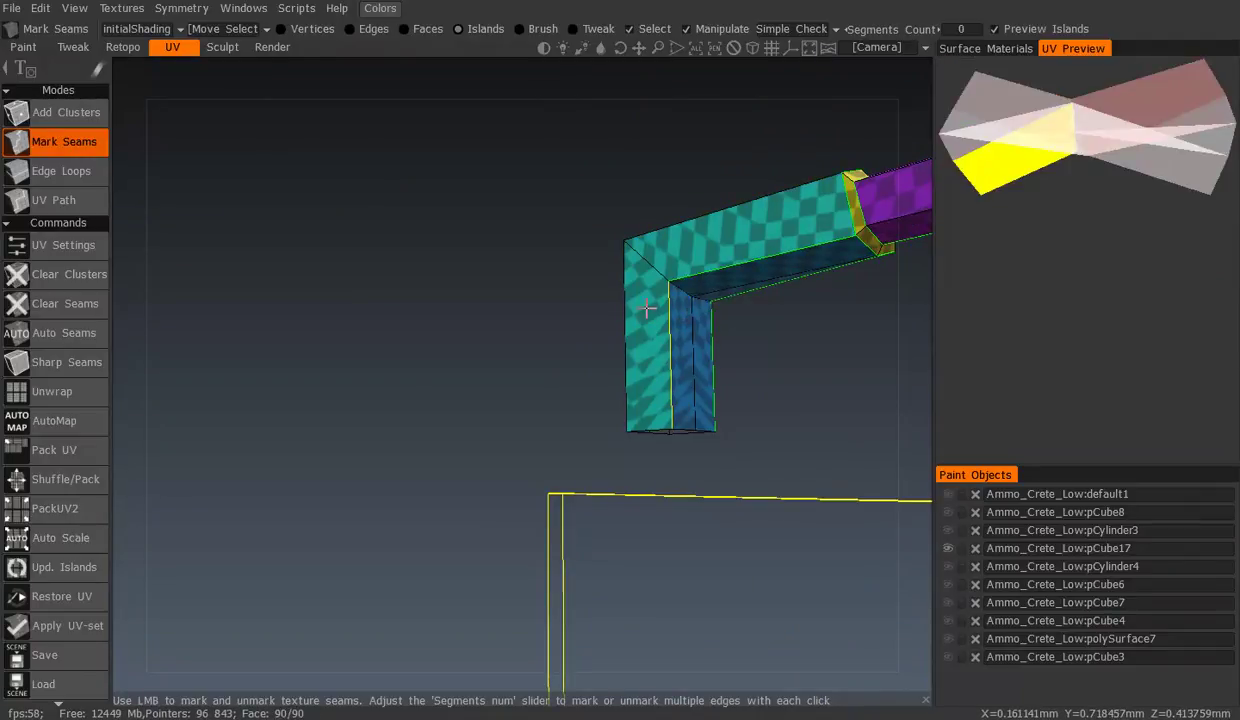
pyautogui.scroll(-3, 647, 310)
# Orbit around pCube17 to check its teal, blue, pink and purple islands
pyautogui.keyDown('alt'); pyautogui.moveTo(670, 256); pyautogui.dragTo(465, 305, button='middle'); pyautogui.keyUp('alt')
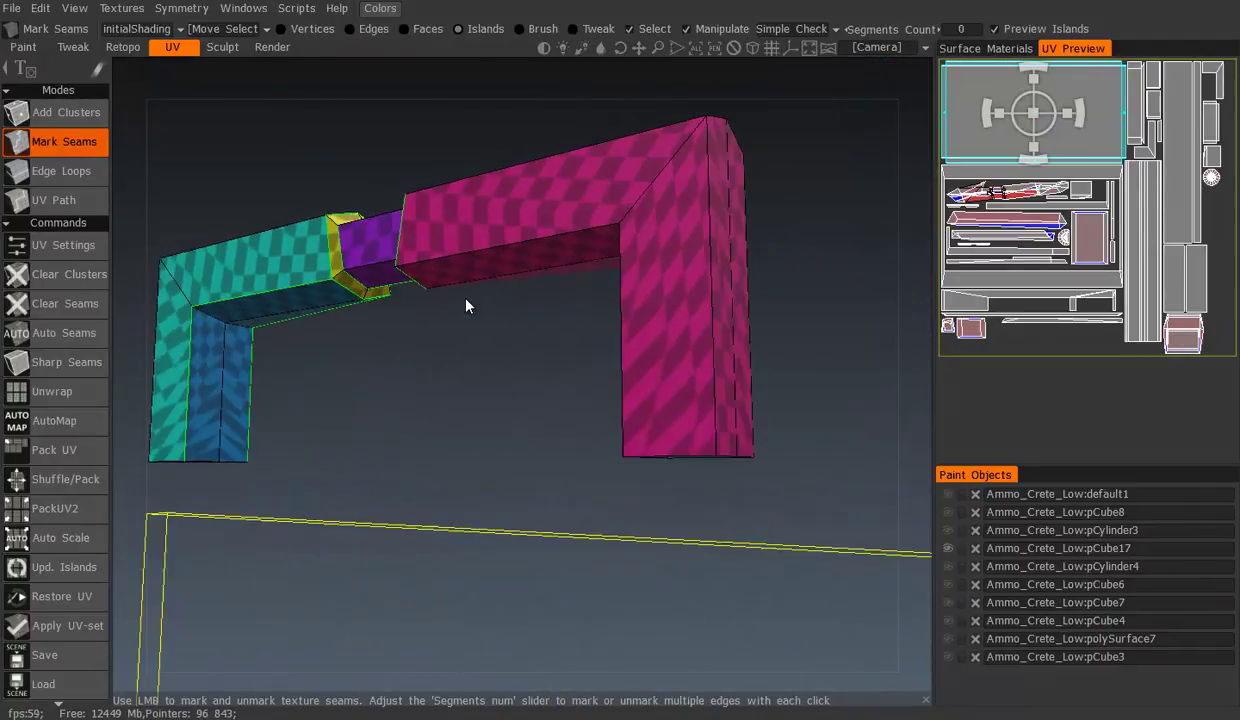
pyautogui.keyDown('alt'); pyautogui.moveTo(465, 305); pyautogui.dragTo(612, 263); pyautogui.keyUp('alt')
pyautogui.moveTo(581, 208)
pyautogui.keyDown('alt'); pyautogui.mouseDown()
pyautogui.moveTo(830, 310)
pyautogui.moveTo(895, 318)
pyautogui.mouseUp(); pyautogui.keyUp('alt')
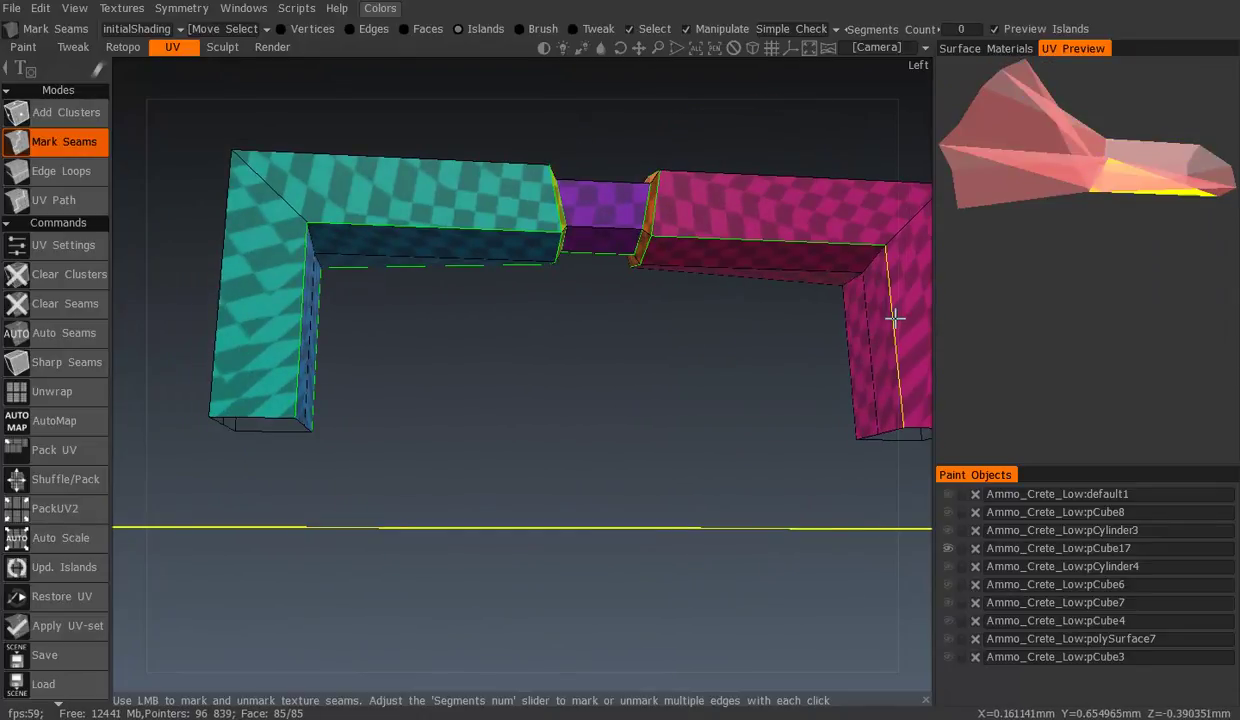
pyautogui.moveTo(744, 288)
pyautogui.keyDown('alt'); pyautogui.mouseDown()
pyautogui.moveTo(353, 281)
pyautogui.moveTo(580, 280)
pyautogui.moveTo(793, 313)
pyautogui.moveTo(540, 291)
pyautogui.moveTo(637, 274)
pyautogui.mouseUp(); pyautogui.keyUp('alt')
pyautogui.moveTo(592, 313)
pyautogui.keyDown('alt'); pyautogui.mouseDown()
pyautogui.moveTo(581, 343)
pyautogui.moveTo(617, 296)
pyautogui.moveTo(455, 330)
pyautogui.moveTo(460, 350)
pyautogui.moveTo(432, 311)
pyautogui.mouseUp(); pyautogui.keyUp('alt')
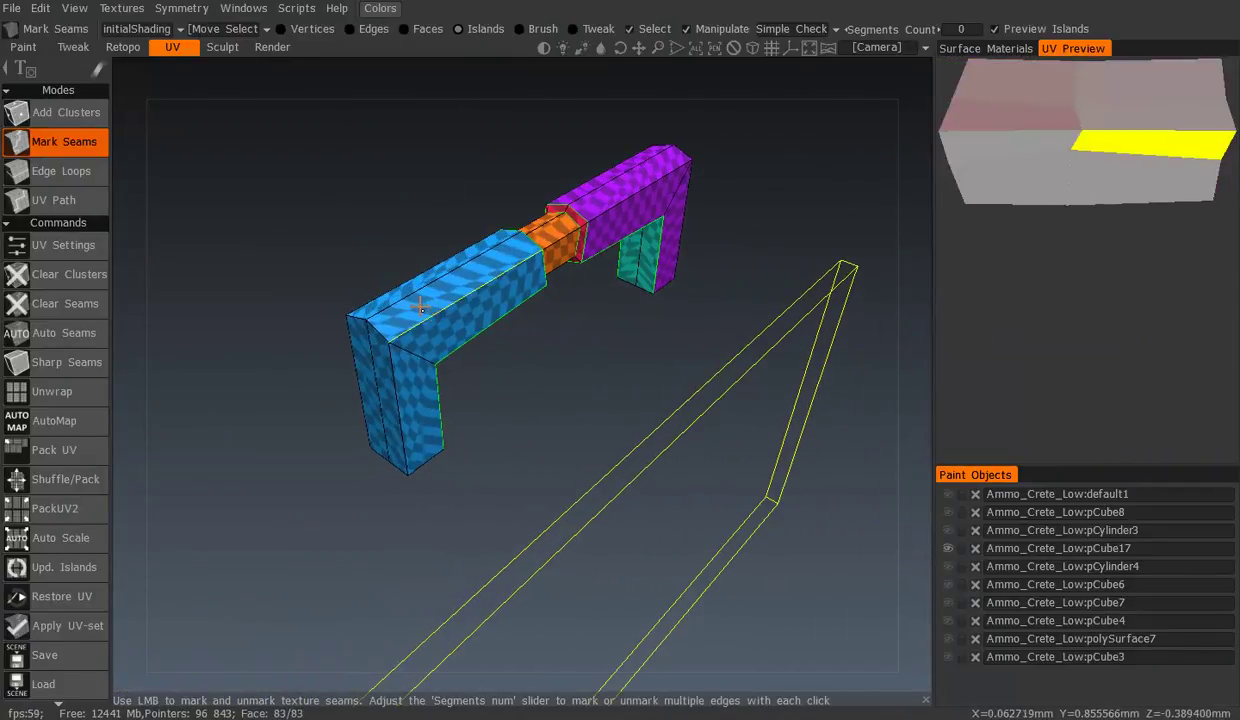
pyautogui.keyDown('alt'); pyautogui.moveTo(495, 280); pyautogui.dragTo(603, 255); pyautogui.keyUp('alt')
pyautogui.keyDown('alt'); pyautogui.moveTo(847, 288); pyautogui.dragTo(459, 280, button='middle'); pyautogui.keyUp('alt')
pyautogui.moveTo(459, 280)
pyautogui.keyDown('alt'); pyautogui.mouseDown()
pyautogui.moveTo(458, 229)
pyautogui.moveTo(330, 250)
pyautogui.moveTo(777, 264)
pyautogui.moveTo(449, 349)
pyautogui.moveTo(731, 244)
pyautogui.moveTo(664, 249)
pyautogui.moveTo(697, 375)
pyautogui.moveTo(534, 343)
pyautogui.mouseUp(); pyautogui.keyUp('alt')
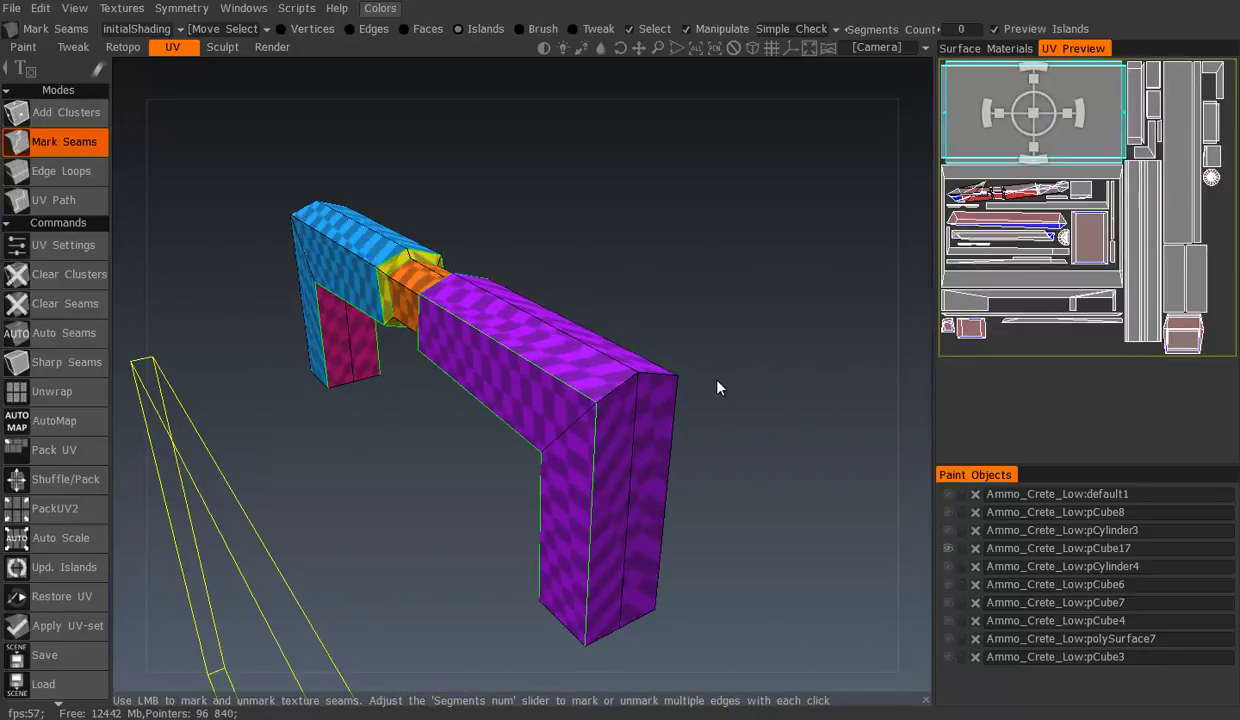
# Check the handle's other side end-on, then make pCylinder3 visible
pyautogui.keyDown('alt'); pyautogui.moveTo(671, 358); pyautogui.dragTo(429, 390); pyautogui.keyUp('alt')
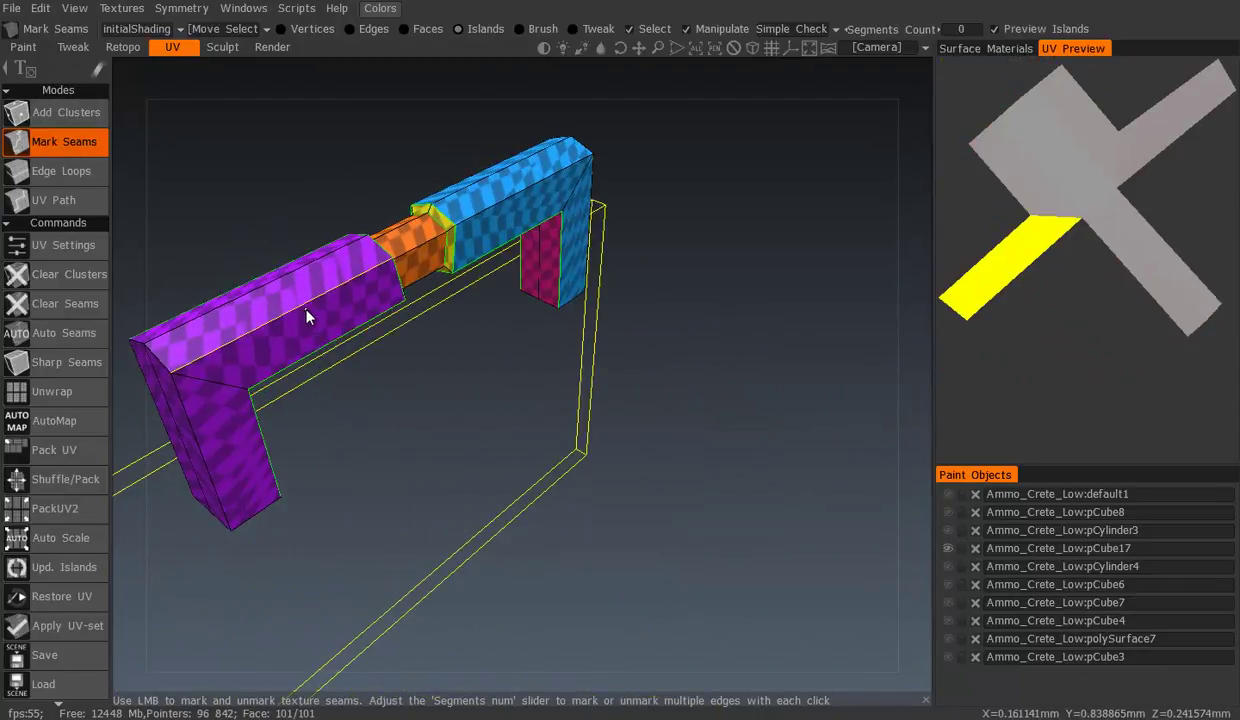
pyautogui.moveTo(310, 312)
pyautogui.keyDown('alt'); pyautogui.mouseDown()
pyautogui.moveTo(470, 305)
pyautogui.moveTo(783, 241)
pyautogui.moveTo(506, 298)
pyautogui.moveTo(573, 390)
pyautogui.mouseUp(); pyautogui.keyUp('alt')
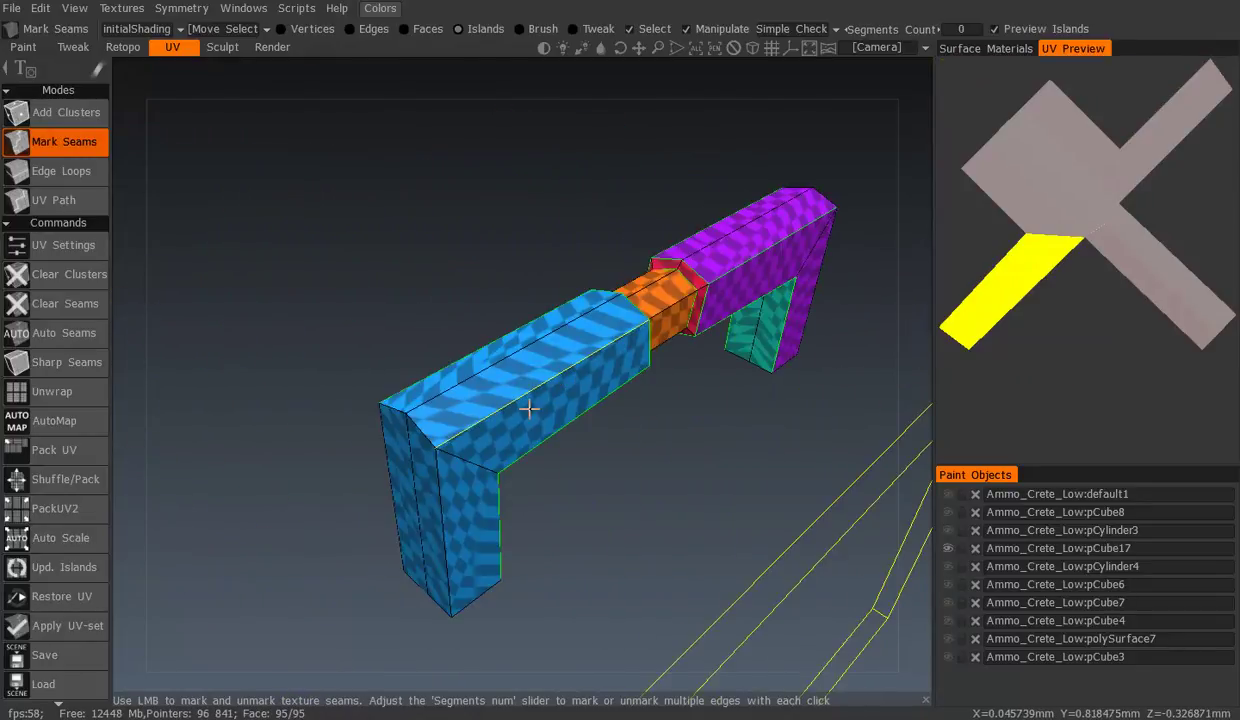
pyautogui.keyDown('alt'); pyautogui.moveTo(657, 365); pyautogui.dragTo(626, 365); pyautogui.keyUp('alt')
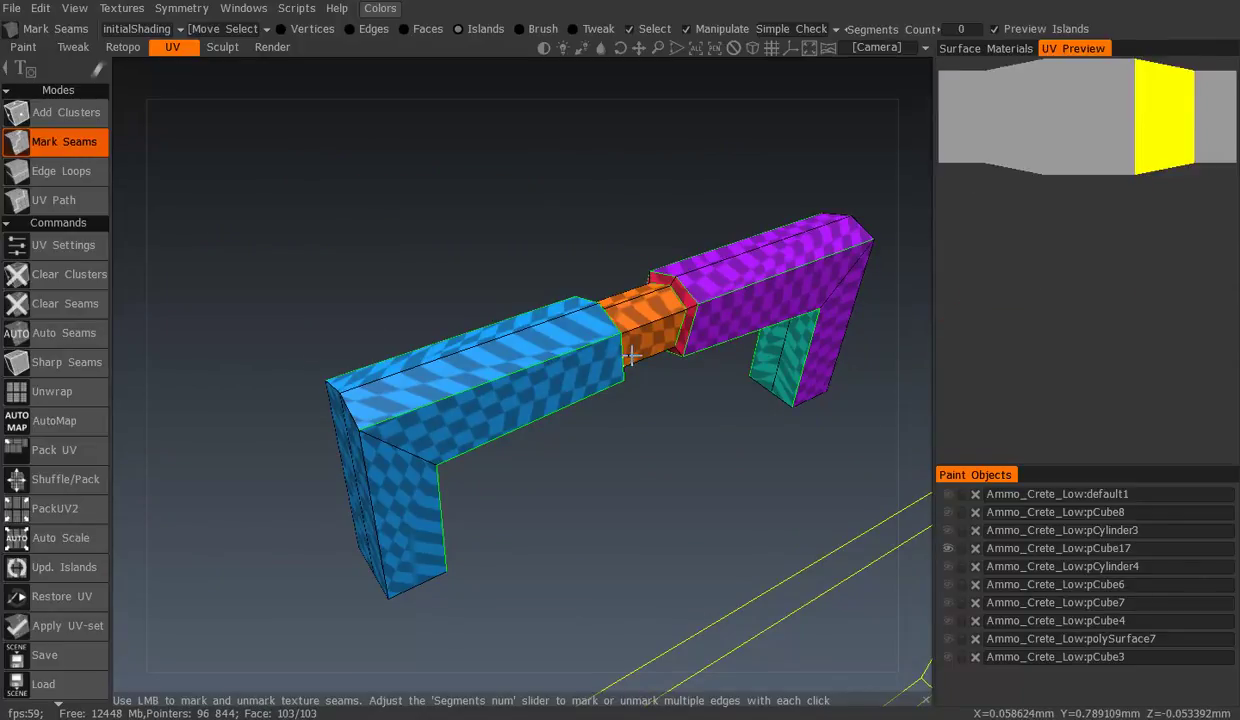
pyautogui.moveTo(705, 311)
pyautogui.keyDown('alt'); pyautogui.mouseDown()
pyautogui.moveTo(610, 320)
pyautogui.moveTo(704, 314)
pyautogui.mouseUp(); pyautogui.keyUp('alt')
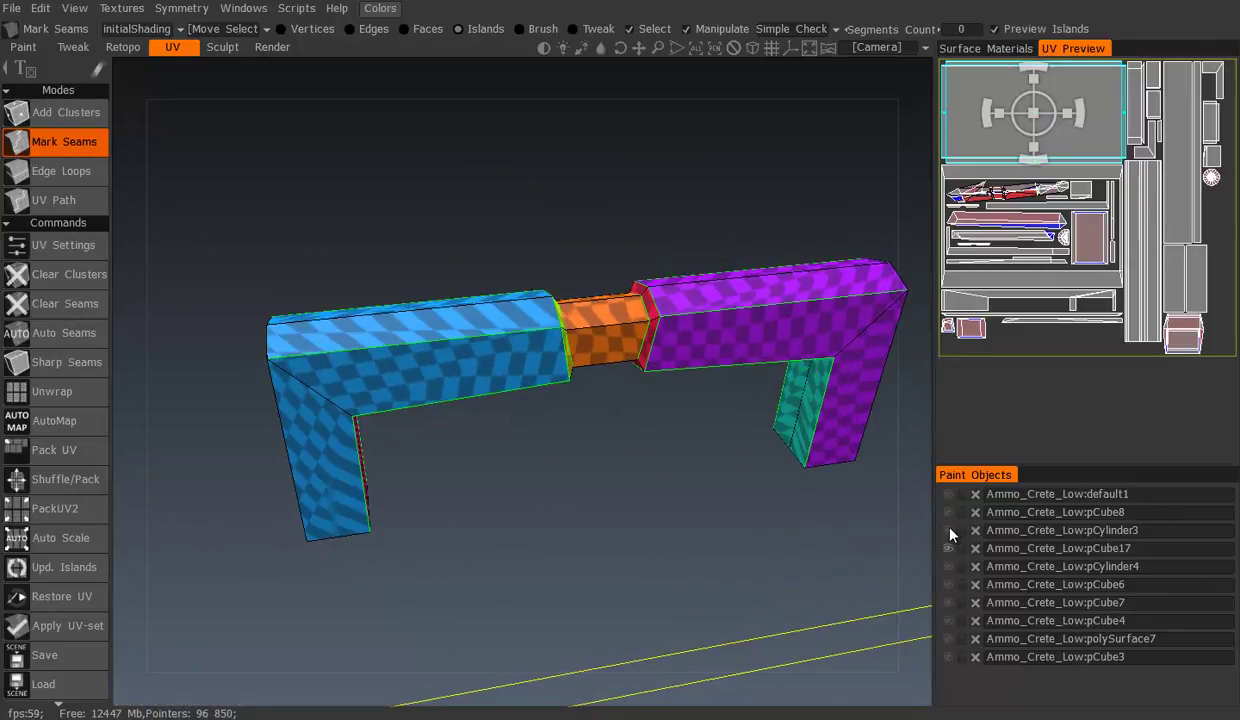
pyautogui.click(948, 530)
# Hide the pCube17 handle and bring the cylinder into view
pyautogui.scroll(-3, 653, 501)
pyautogui.scroll(-2, 565, 451)
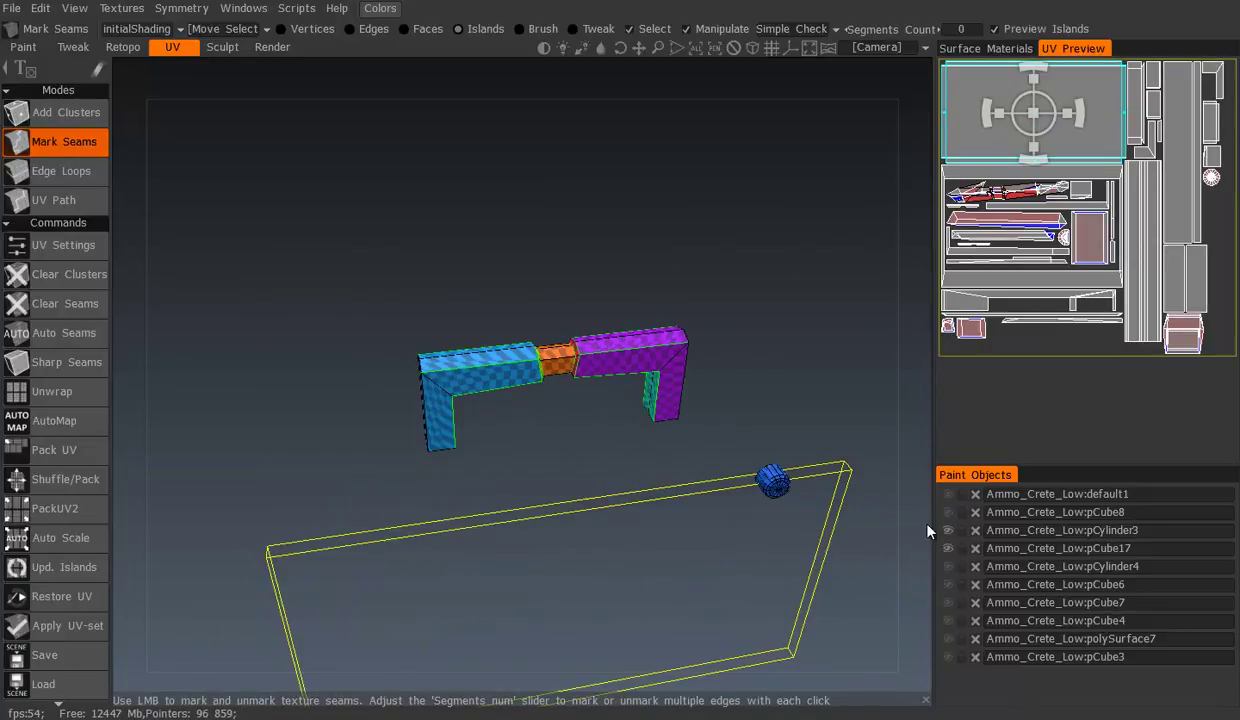
pyautogui.click(948, 548)
pyautogui.moveTo(717, 471)
pyautogui.keyDown('alt'); pyautogui.mouseDown()
pyautogui.moveTo(601, 415)
pyautogui.moveTo(518, 493)
pyautogui.mouseUp(); pyautogui.keyUp('alt')
pyautogui.scroll(3, 601, 444)
pyautogui.scroll(2, 518, 493)
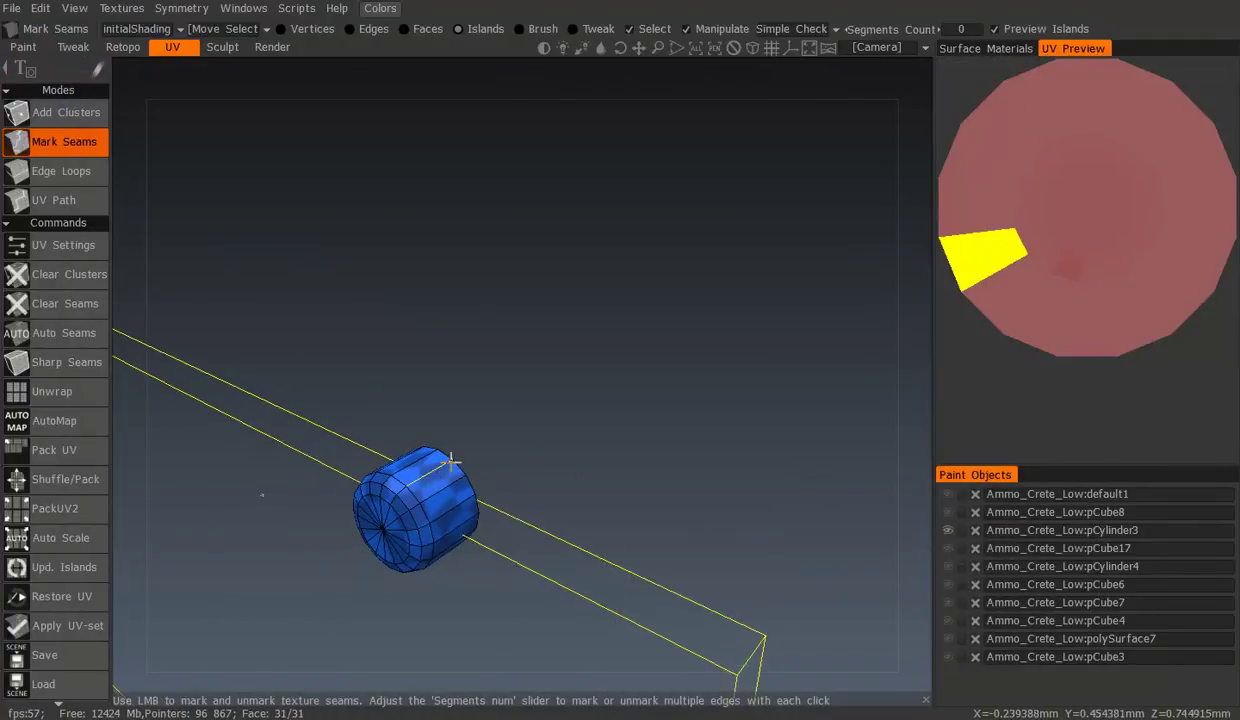
# Cut pCylinder3 open with a seam along its side
pyautogui.moveTo(430, 480)
pyautogui.keyDown('alt'); pyautogui.mouseDown()
pyautogui.moveTo(495, 430)
pyautogui.moveTo(623, 382)
pyautogui.mouseUp(); pyautogui.keyUp('alt')
pyautogui.scroll(2, 495, 430)
pyautogui.moveTo(623, 382); pyautogui.dragTo(540, 475, button='middle')
pyautogui.moveTo(540, 475)
pyautogui.keyDown('alt'); pyautogui.mouseDown()
pyautogui.moveTo(551, 421)
pyautogui.moveTo(638, 238)
pyautogui.moveTo(643, 305)
pyautogui.mouseUp(); pyautogui.keyUp('alt')
pyautogui.click(645, 237)
pyautogui.moveTo(643, 305); pyautogui.dragTo(703, 429, button='middle')
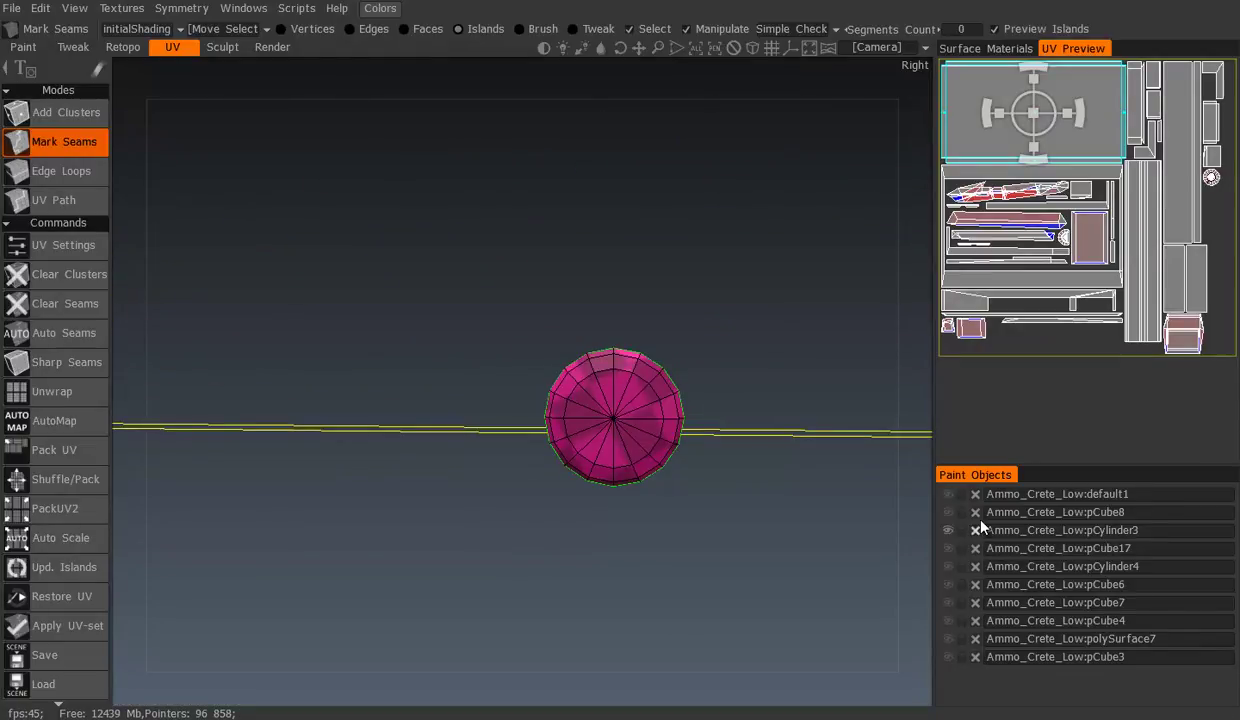
# Show the green stepped pCube8 block and orbit onto it
pyautogui.click(948, 512)
pyautogui.scroll(-5, 612, 415)
pyautogui.moveTo(612, 415)
pyautogui.keyDown('alt'); pyautogui.mouseDown()
pyautogui.moveTo(545, 296)
pyautogui.moveTo(374, 451)
pyautogui.mouseUp(); pyautogui.keyUp('alt')
pyautogui.moveTo(374, 451); pyautogui.dragTo(522, 438, button='middle')
pyautogui.scroll(3, 522, 438)
pyautogui.keyDown('alt'); pyautogui.moveTo(606, 531); pyautogui.dragTo(567, 407); pyautogui.keyUp('alt')
# Mark a seam separating the green block's sides
pyautogui.scroll(3, 584, 462)
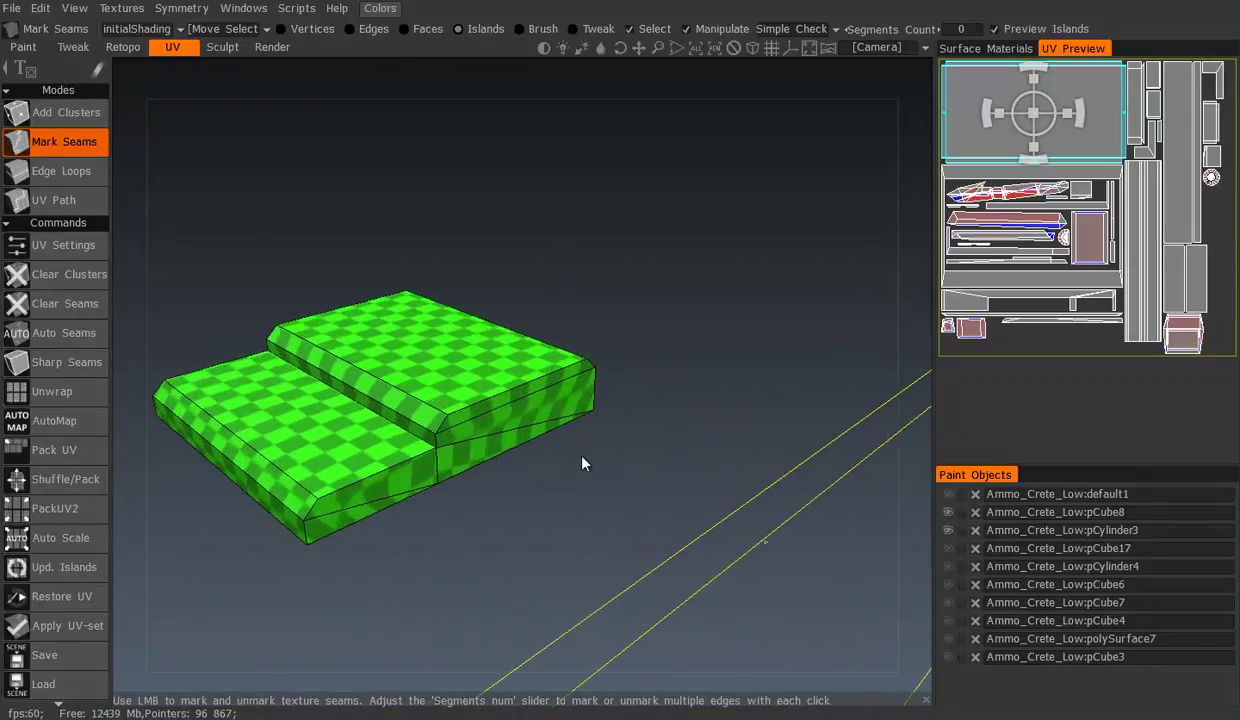
pyautogui.moveTo(633, 364)
pyautogui.keyDown('alt'); pyautogui.mouseDown()
pyautogui.moveTo(426, 348)
pyautogui.moveTo(632, 378)
pyautogui.moveTo(517, 401)
pyautogui.mouseUp(); pyautogui.keyUp('alt')
pyautogui.click(441, 418)
pyautogui.moveTo(440, 420)
pyautogui.keyDown('alt'); pyautogui.mouseDown()
pyautogui.moveTo(349, 396)
pyautogui.moveTo(390, 357)
pyautogui.mouseUp(); pyautogui.keyUp('alt')
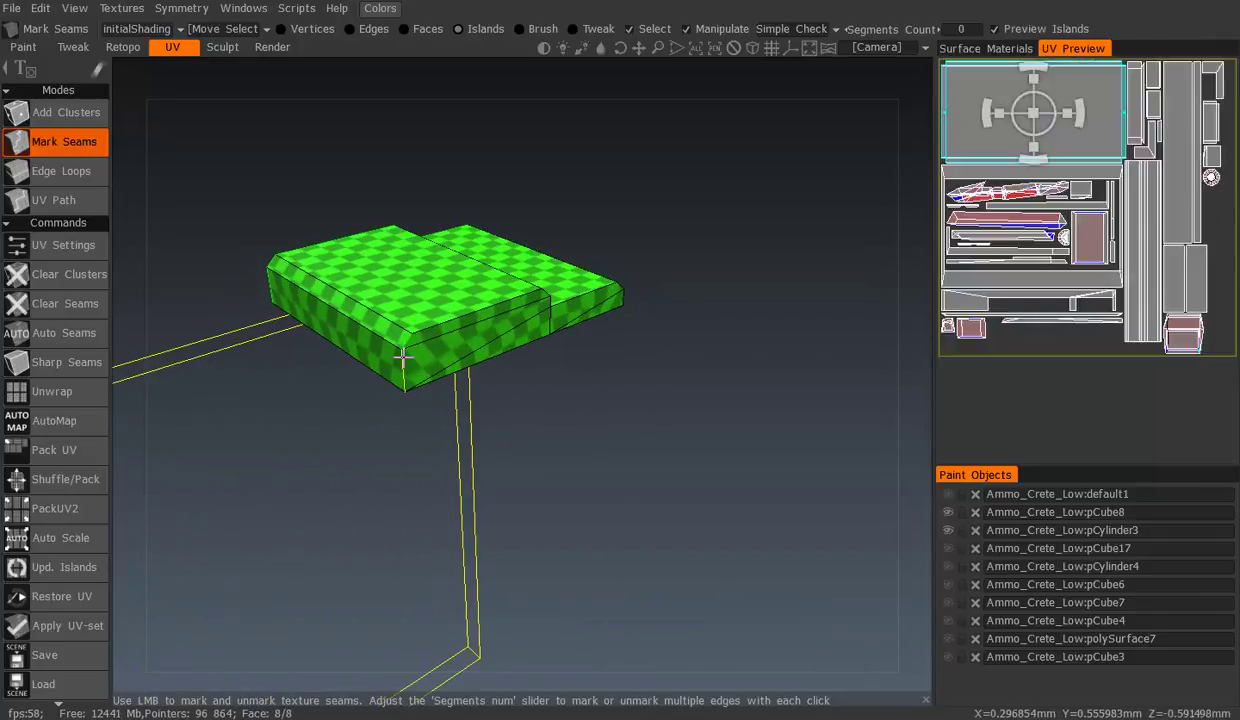
pyautogui.moveTo(601, 310)
pyautogui.keyDown('alt'); pyautogui.mouseDown()
pyautogui.moveTo(426, 333)
pyautogui.moveTo(552, 298)
pyautogui.mouseUp(); pyautogui.keyUp('alt')
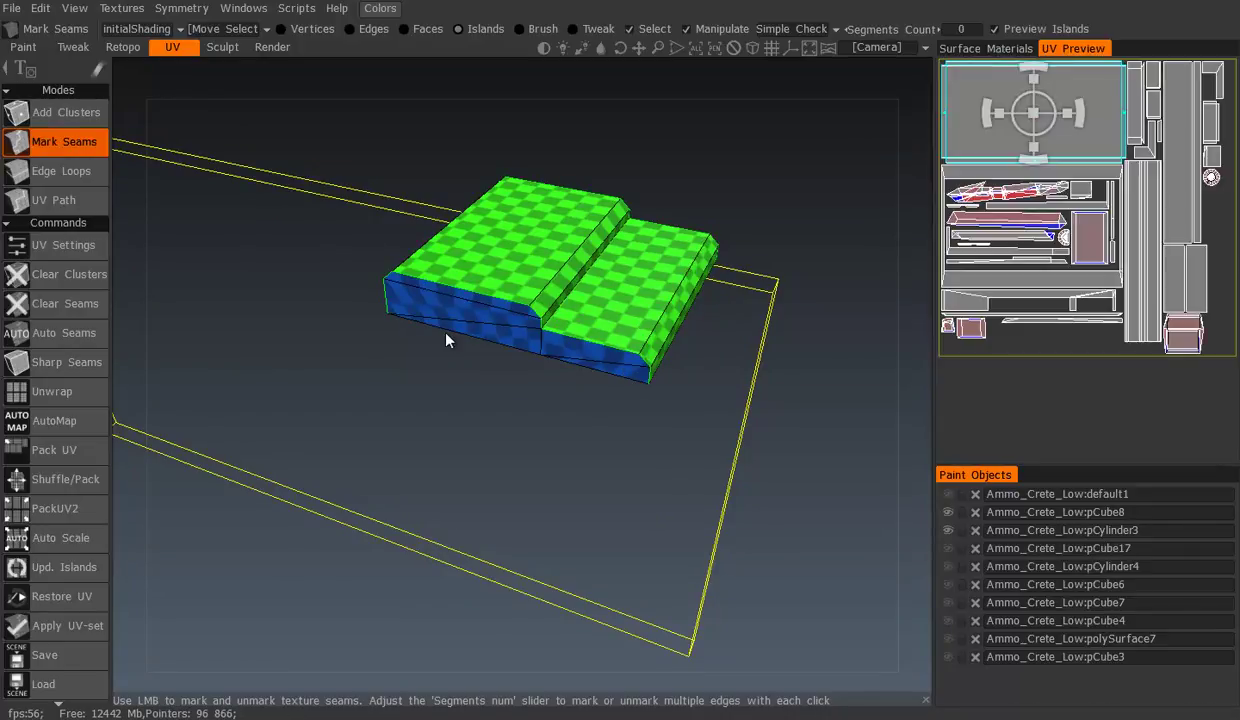
# Move the step seam so the lower step becomes its own island
pyautogui.moveTo(463, 327)
pyautogui.mouseDown(button='middle')
pyautogui.moveTo(626, 393)
pyautogui.moveTo(509, 366)
pyautogui.moveTo(753, 449)
pyautogui.moveTo(615, 392)
pyautogui.mouseUp(button='middle')
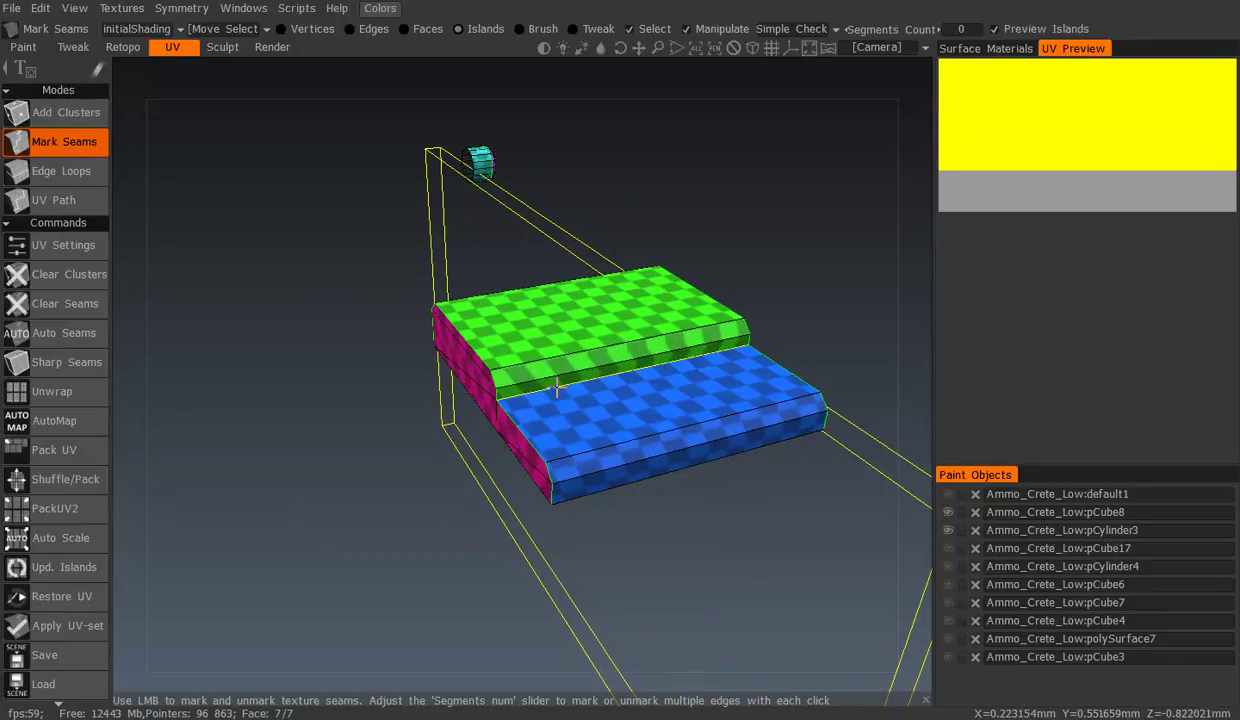
pyautogui.click(630, 392)
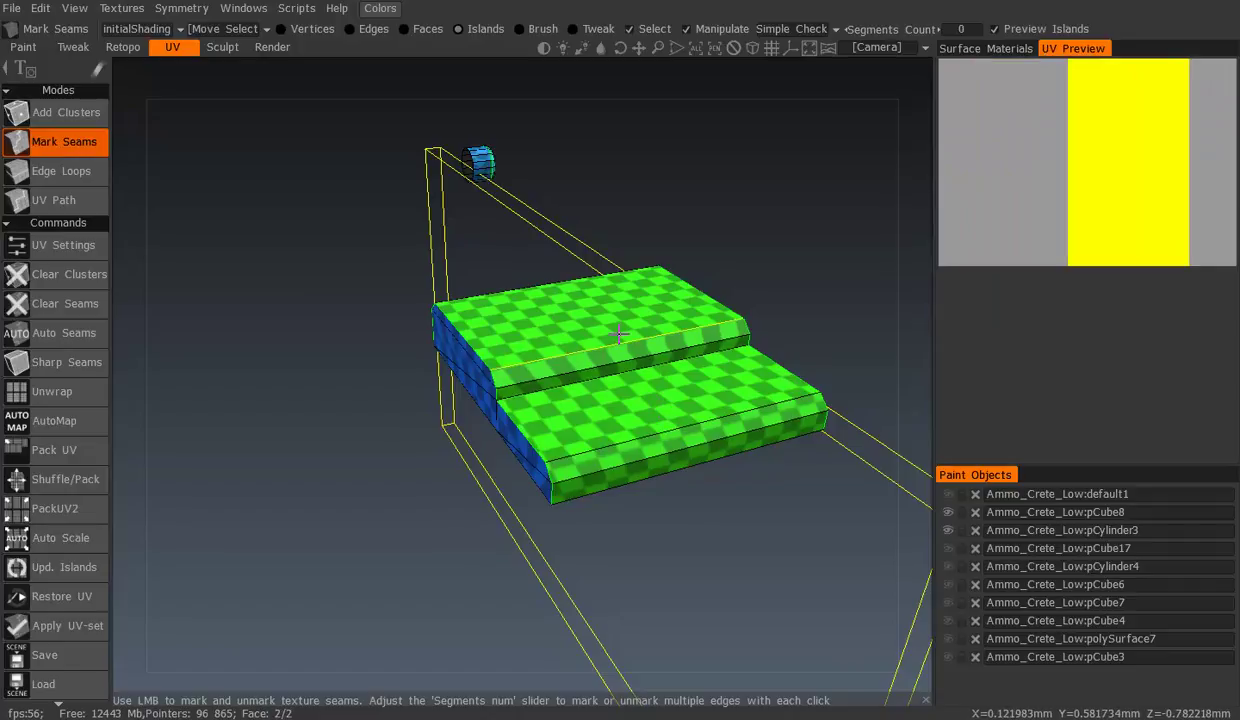
pyautogui.click(577, 395)
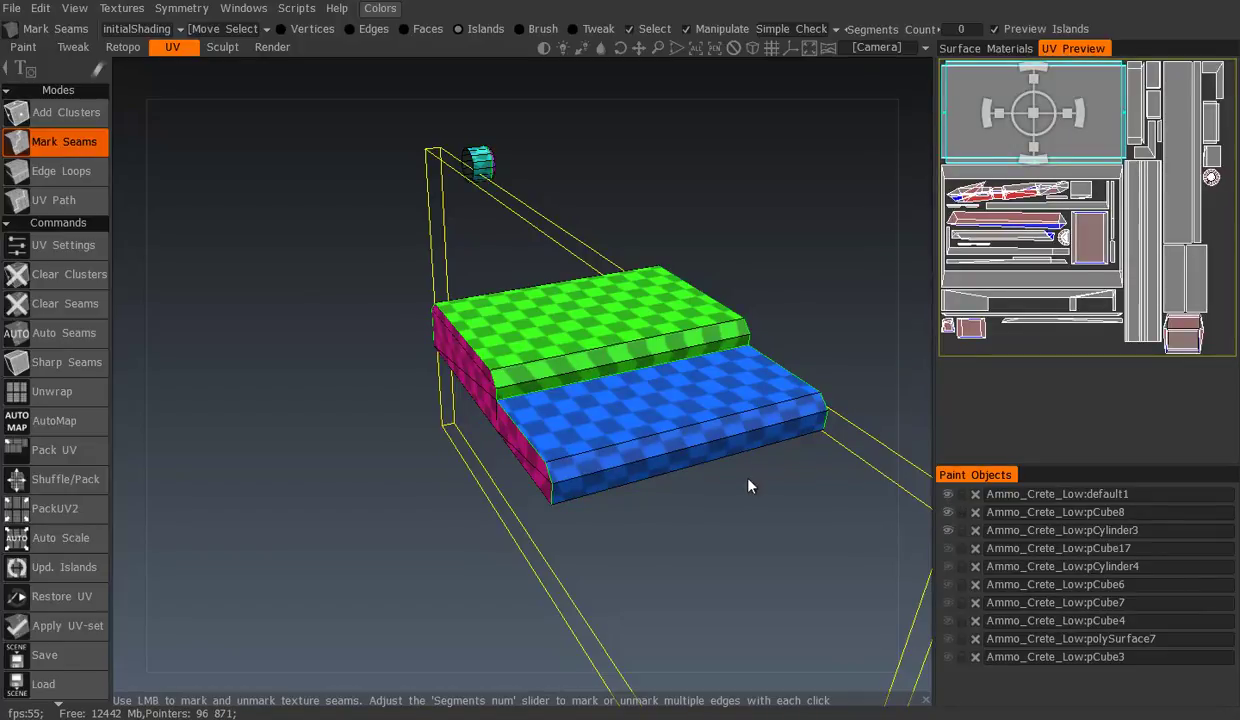
pyautogui.scroll(-5, 700, 390)
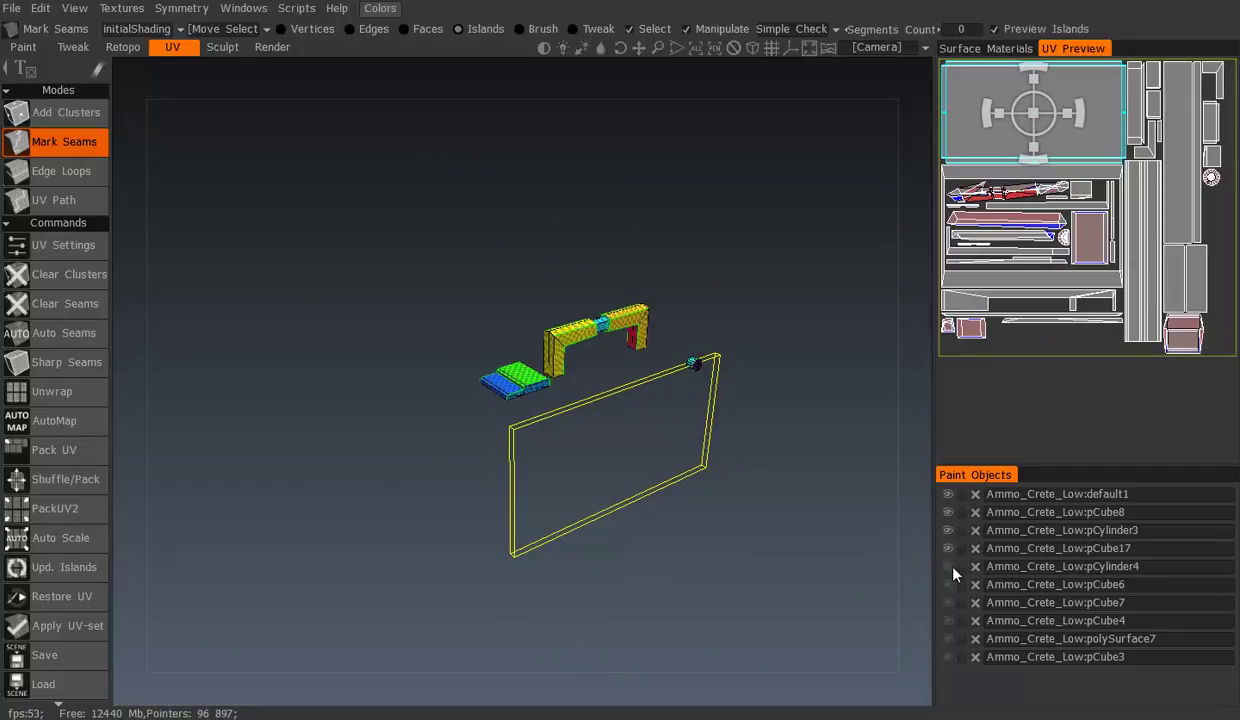
# Show the polySurface7 case body, view the full crate, and compare it with the reference sketch
pyautogui.click(945, 639)
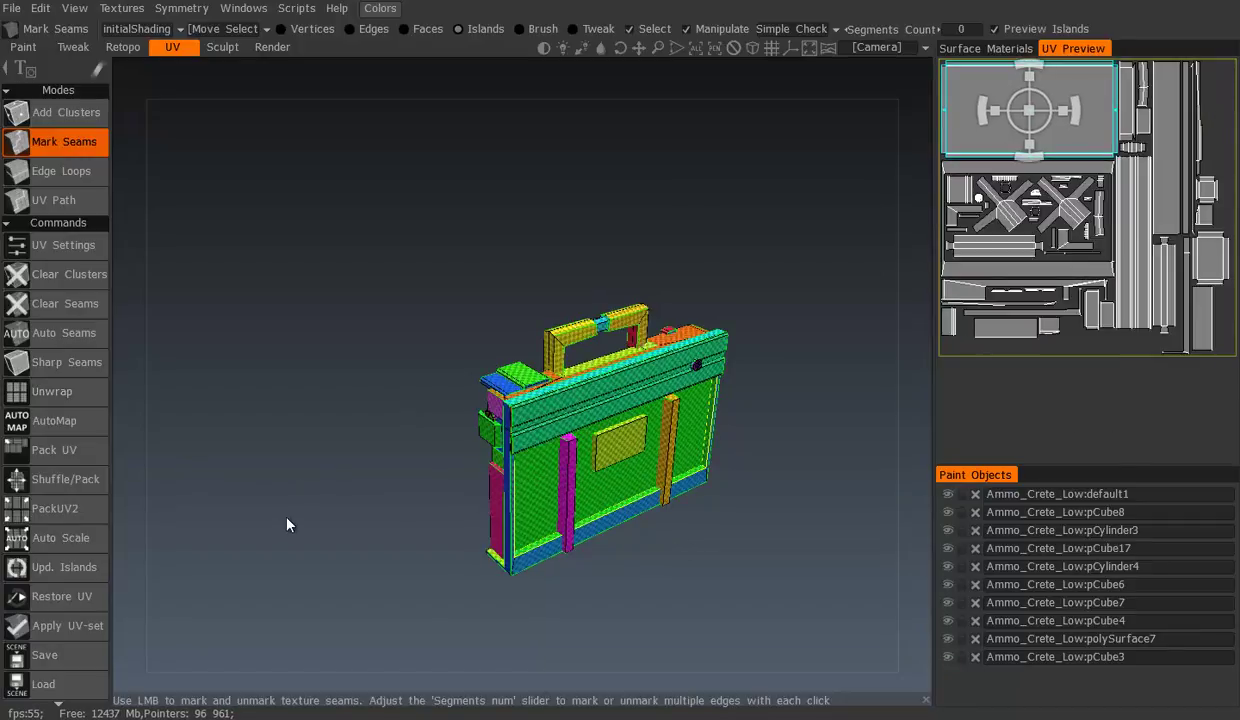
pyautogui.moveTo(285, 520)
pyautogui.mouseDown()
pyautogui.moveTo(601, 484)
pyautogui.moveTo(633, 538)
pyautogui.mouseUp()
pyautogui.scroll(3, 633, 538)
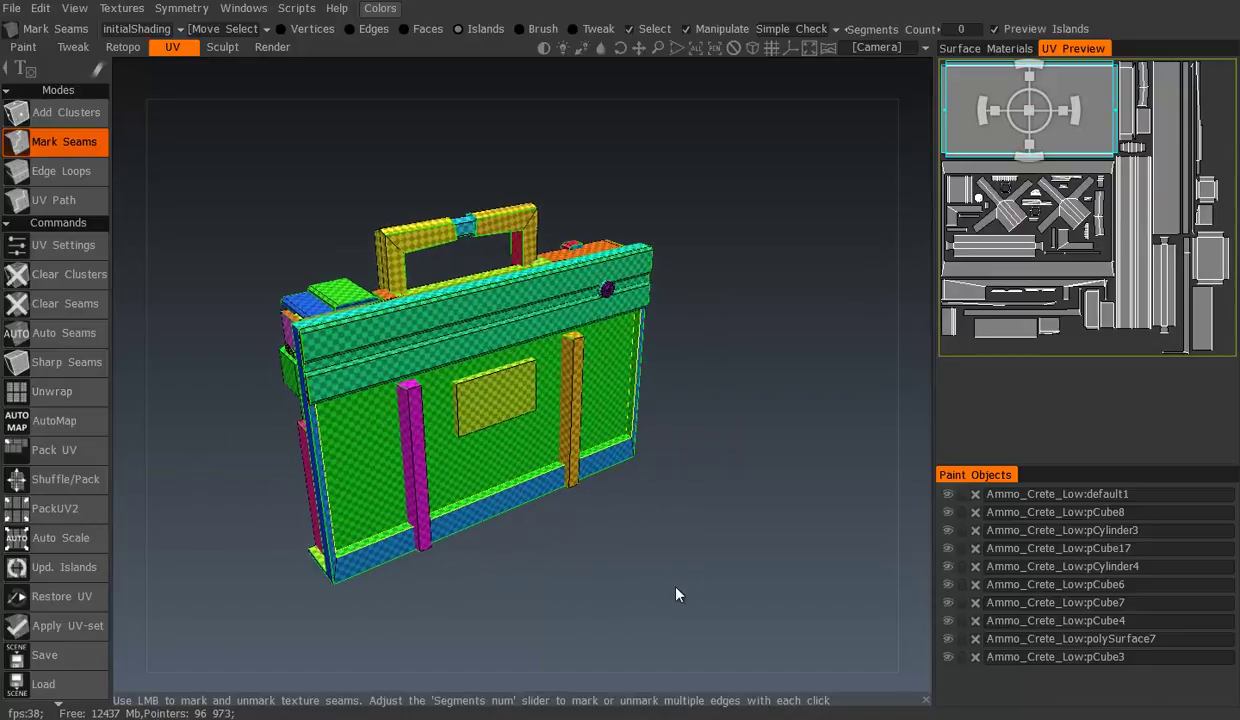
pyautogui.scroll(2, 654, 568)
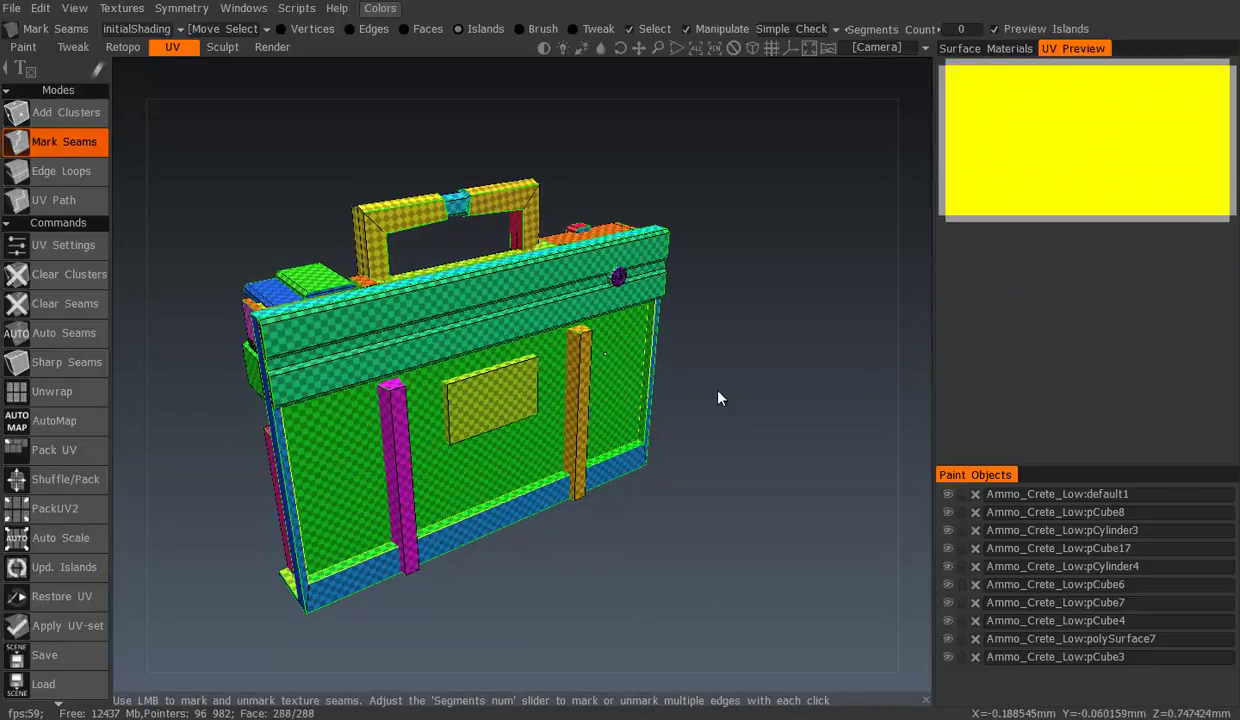
pyautogui.scroll(2, 780, 407)
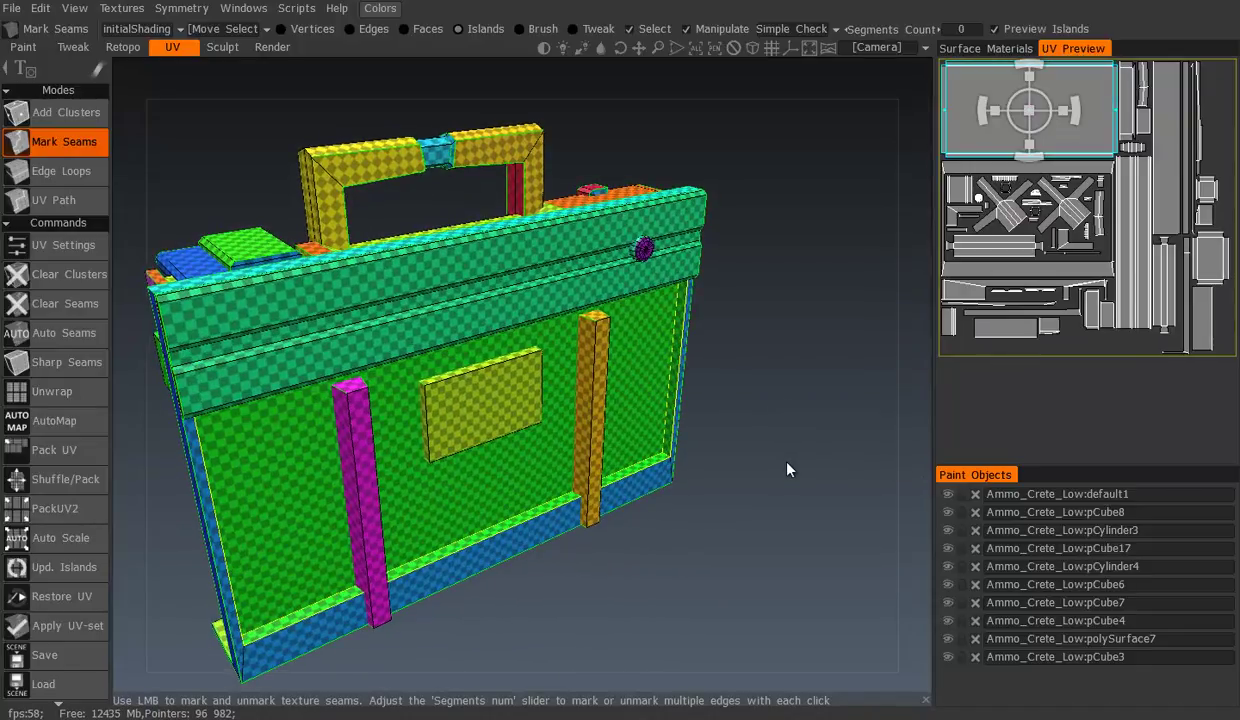
pyautogui.click(612, 710)
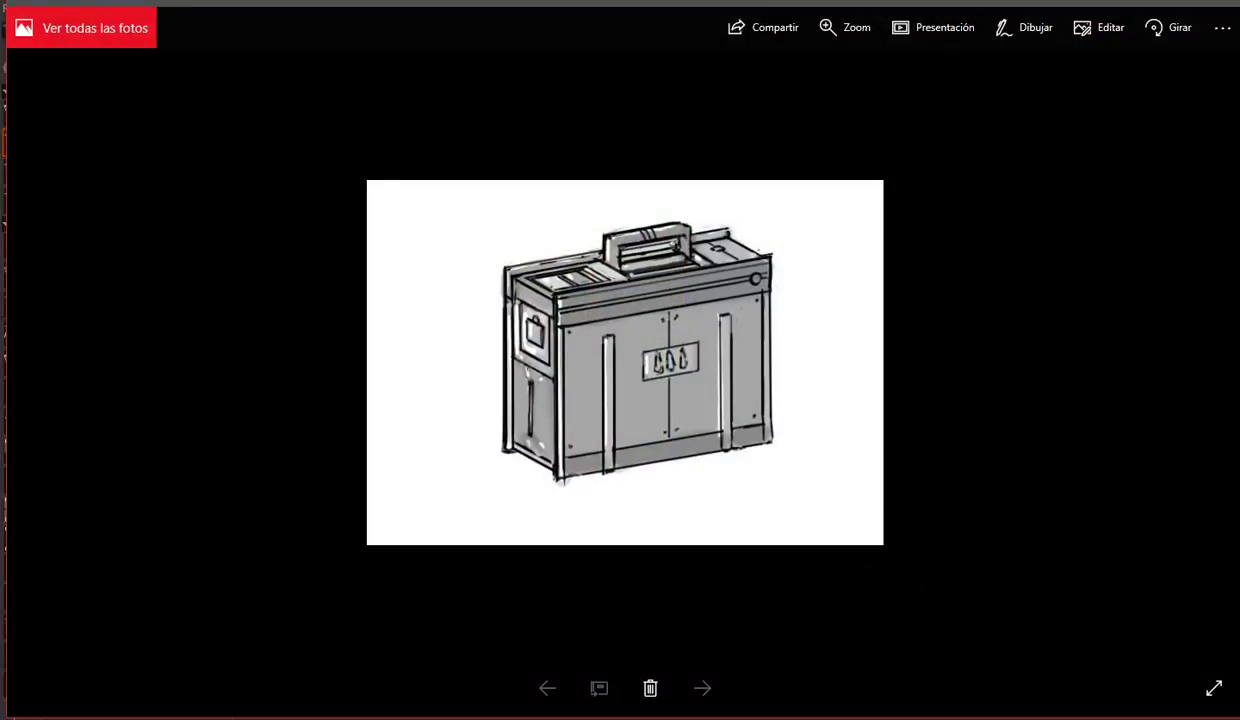
pyautogui.click(626, 714)
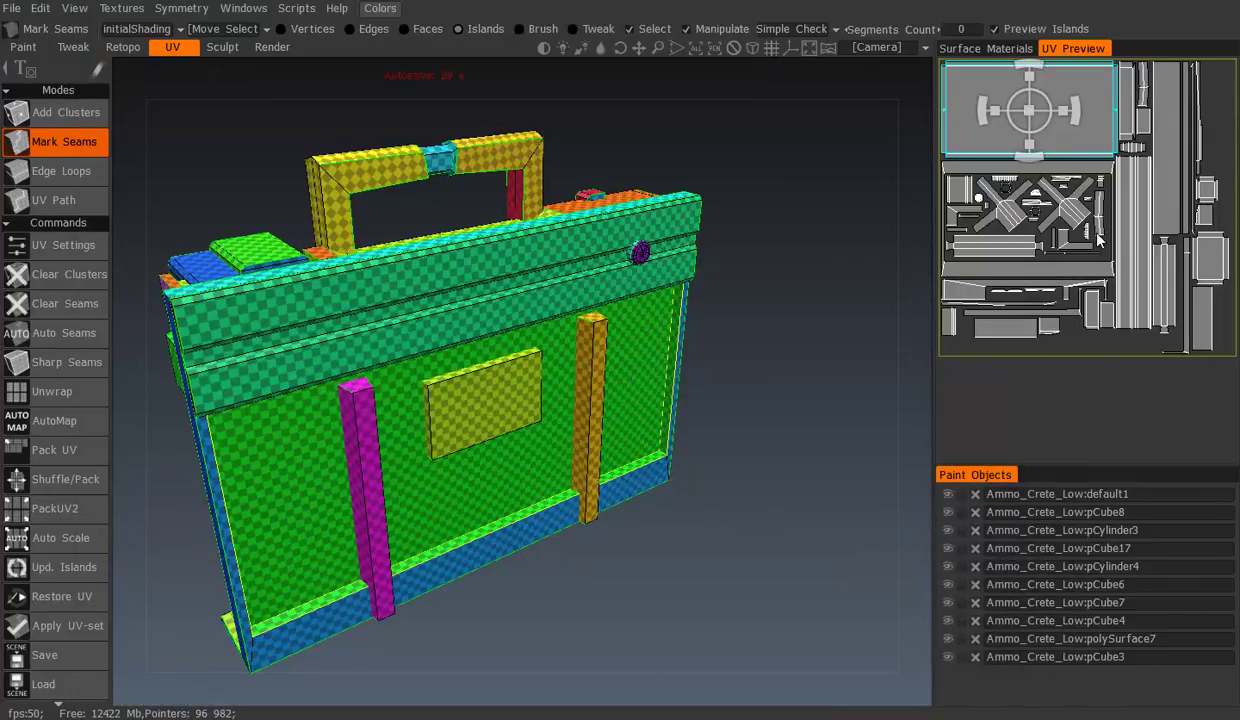
# Move the small round knob island beside the half-circle island
pyautogui.scroll(2, 1028, 214)
pyautogui.scroll(1, 1030, 220)
pyautogui.scroll(1, 1050, 260)
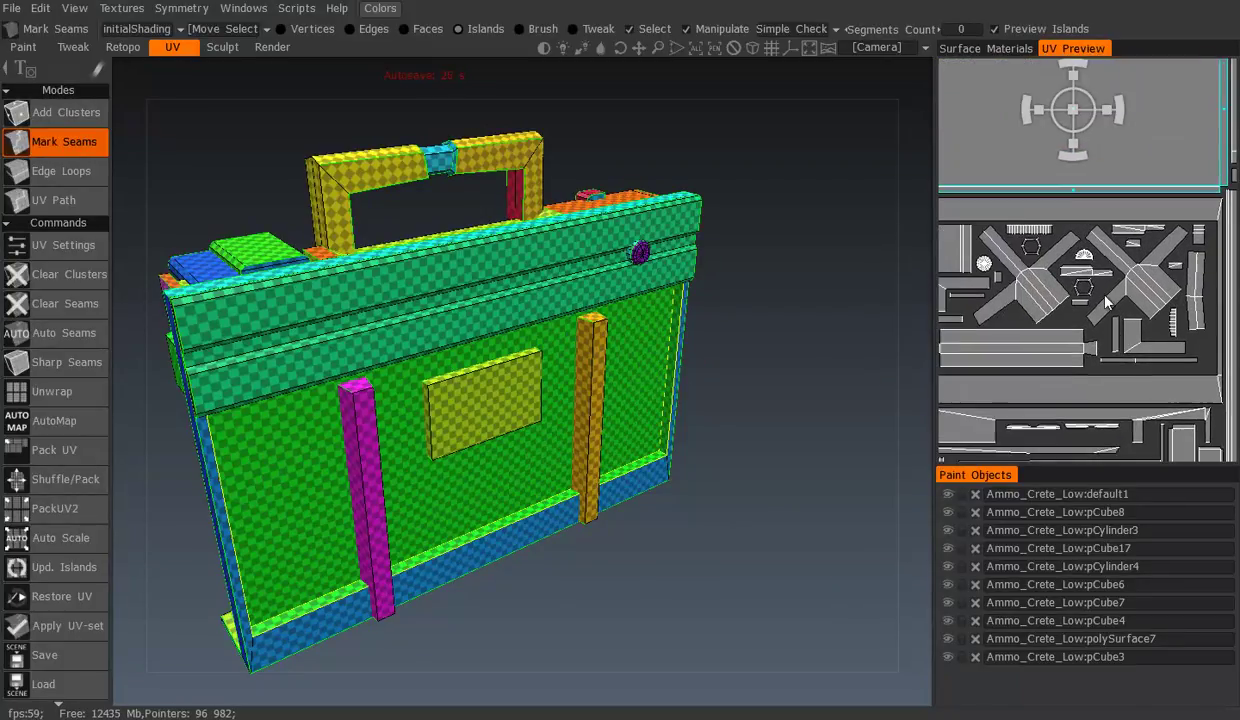
pyautogui.scroll(1, 1076, 316)
pyautogui.scroll(1, 1078, 310)
pyautogui.scroll(-3, 1135, 312)
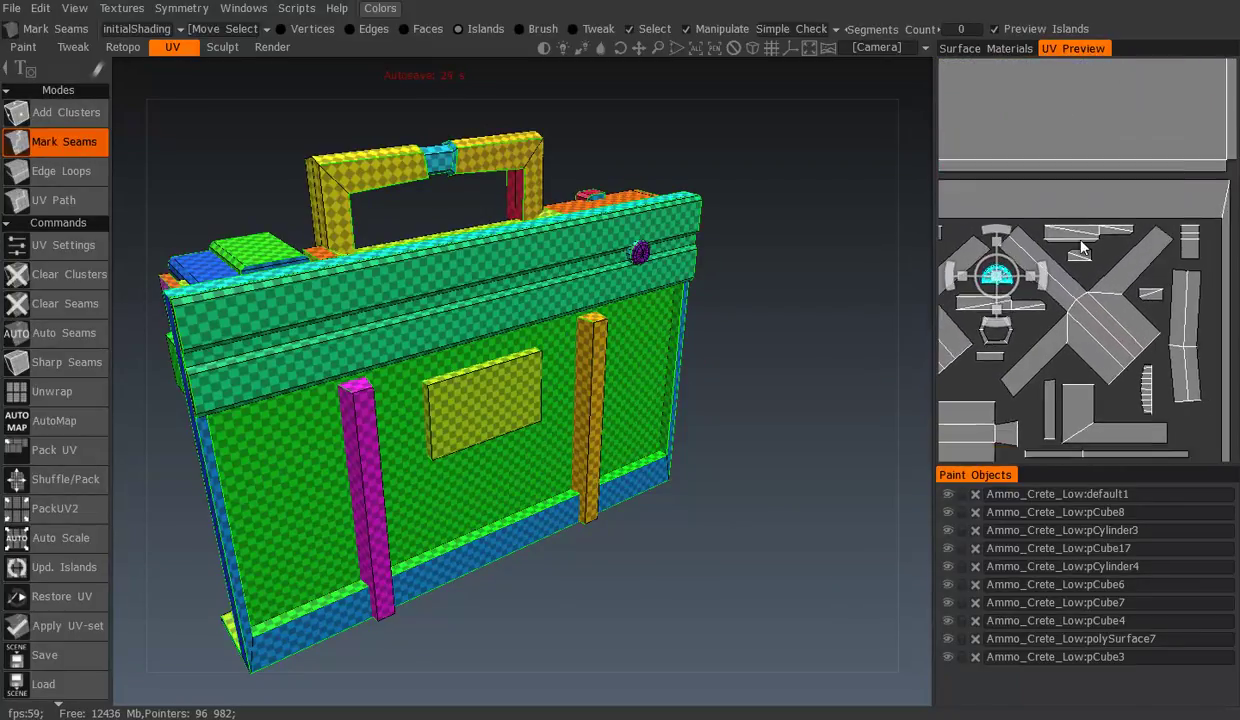
pyautogui.scroll(-3, 1150, 313)
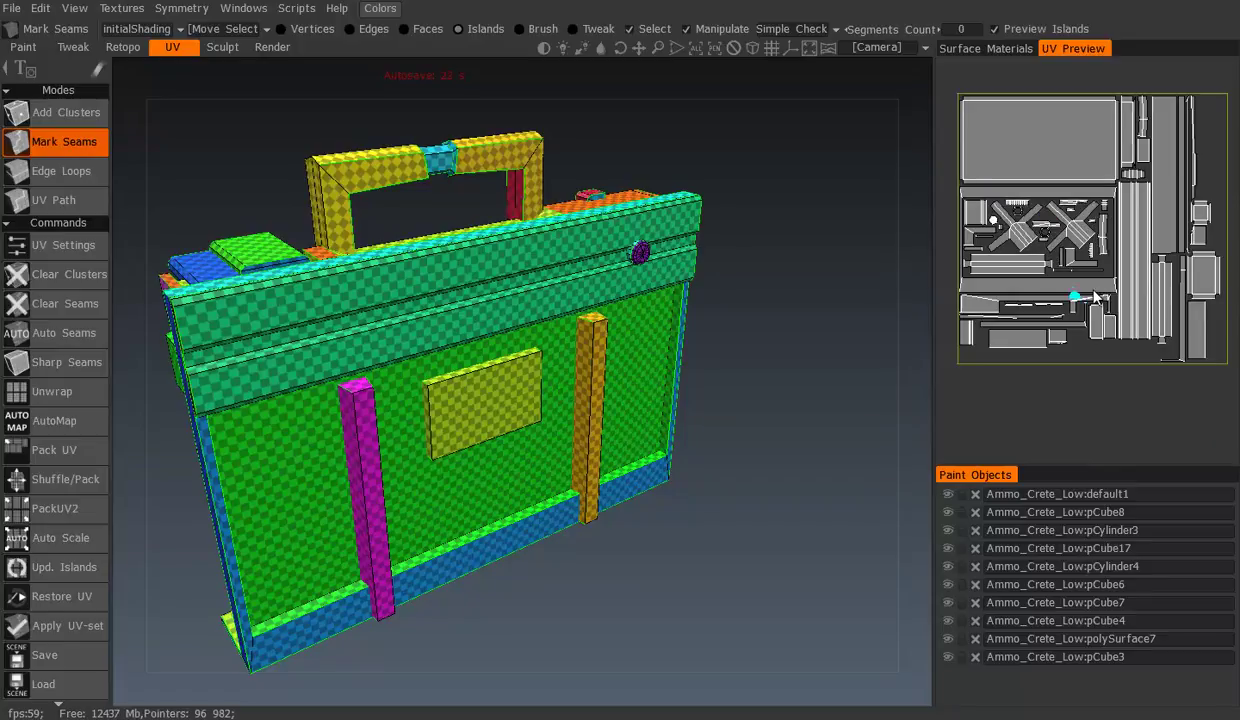
pyautogui.scroll(2, 1058, 306)
pyautogui.scroll(1, 1140, 300)
pyautogui.scroll(1, 1150, 290)
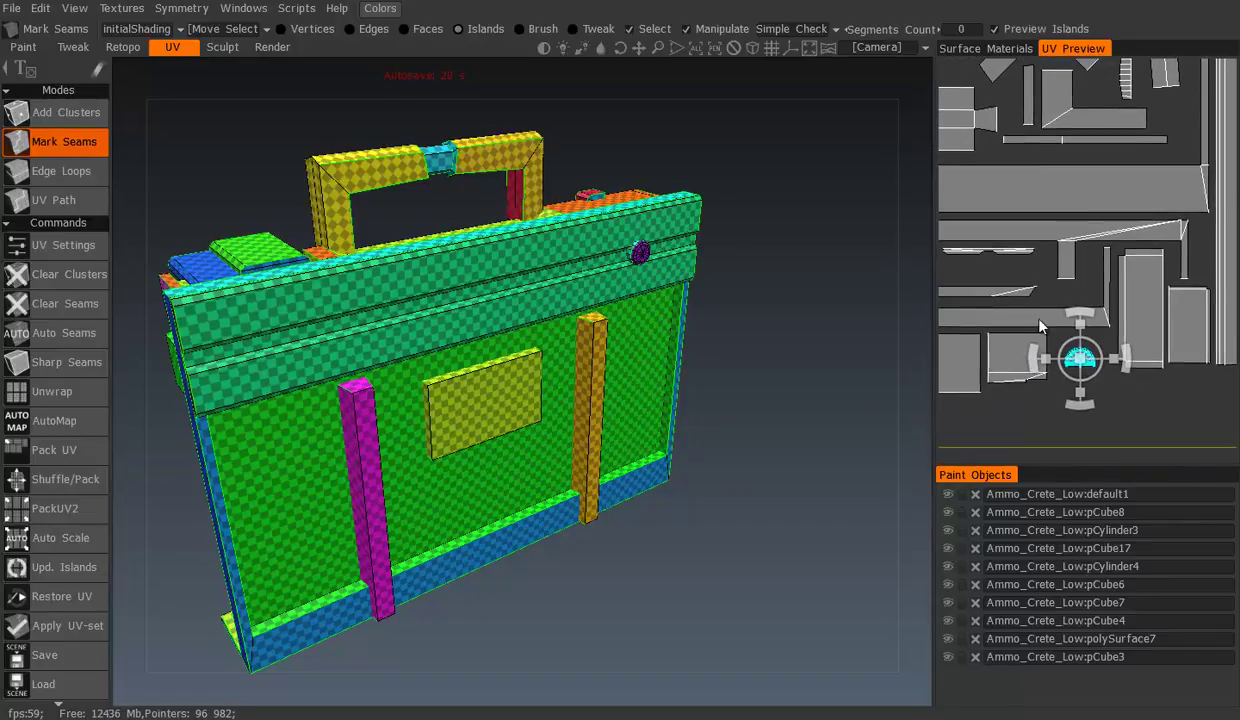
pyautogui.scroll(1, 1157, 281)
pyautogui.scroll(2, 1150, 325)
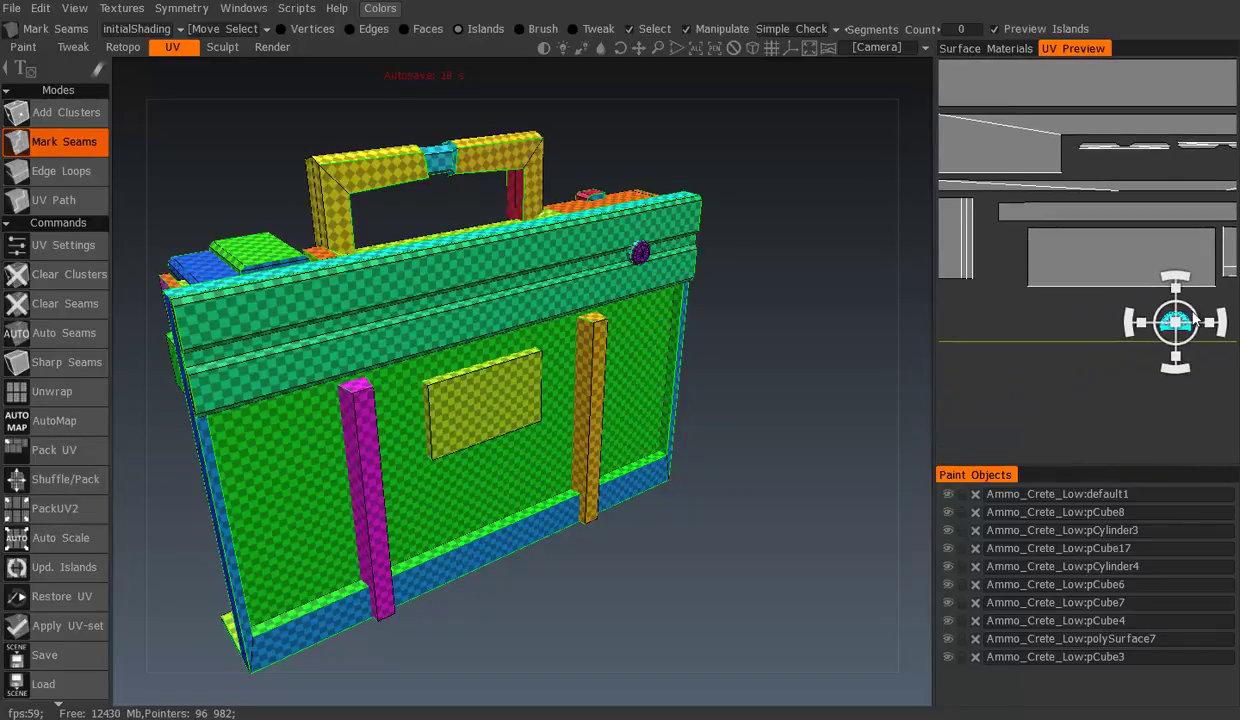
pyautogui.scroll(1, 985, 318)
pyautogui.scroll(1, 1107, 333)
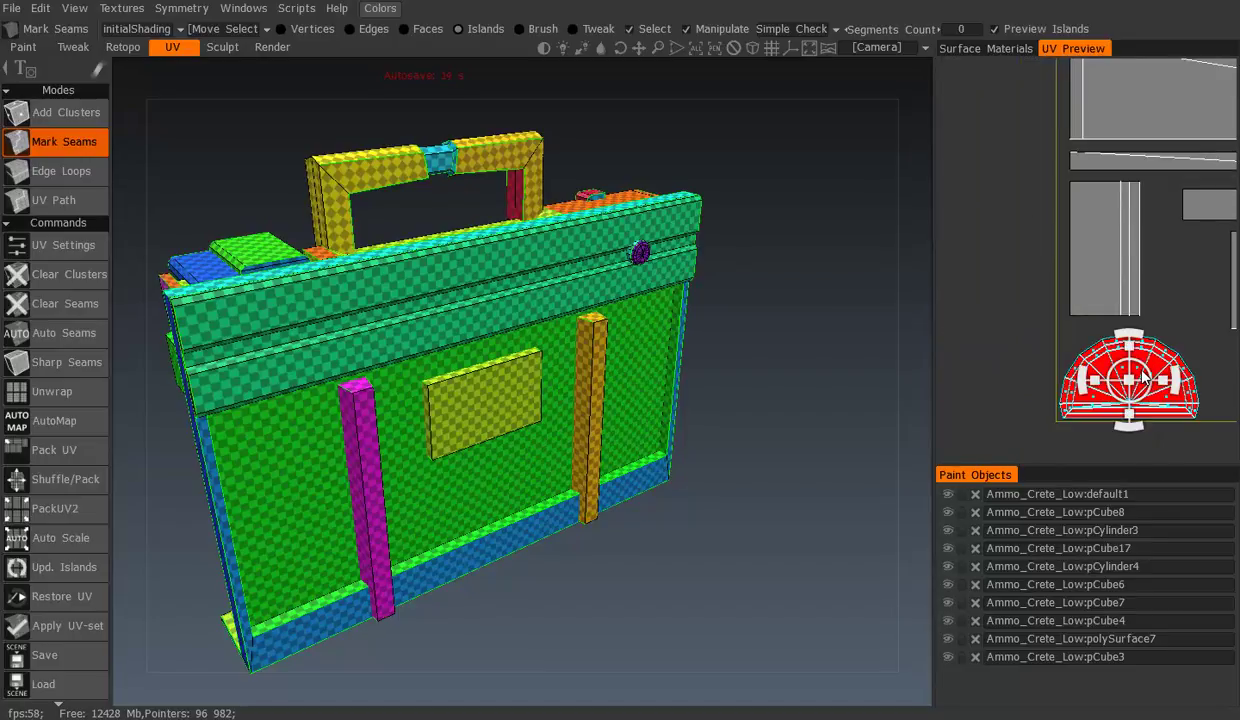
pyautogui.scroll(-3, 1133, 228)
pyautogui.scroll(3, 1133, 228)
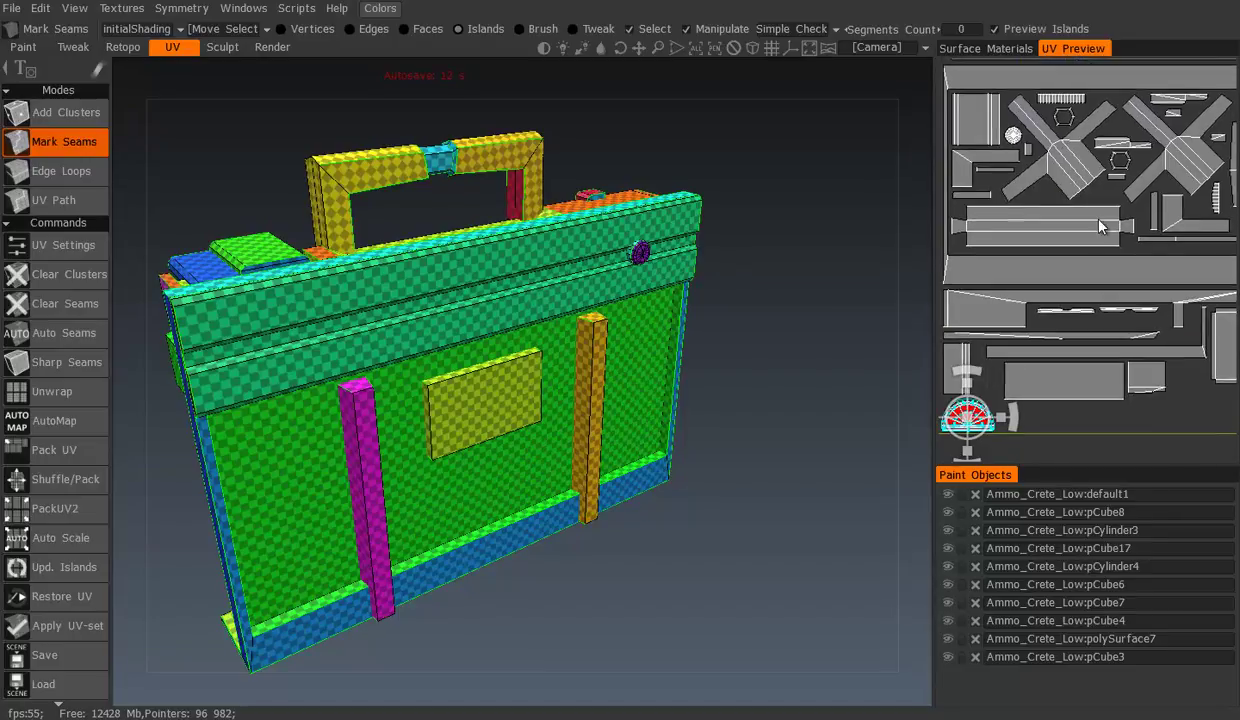
pyautogui.click(1024, 199)
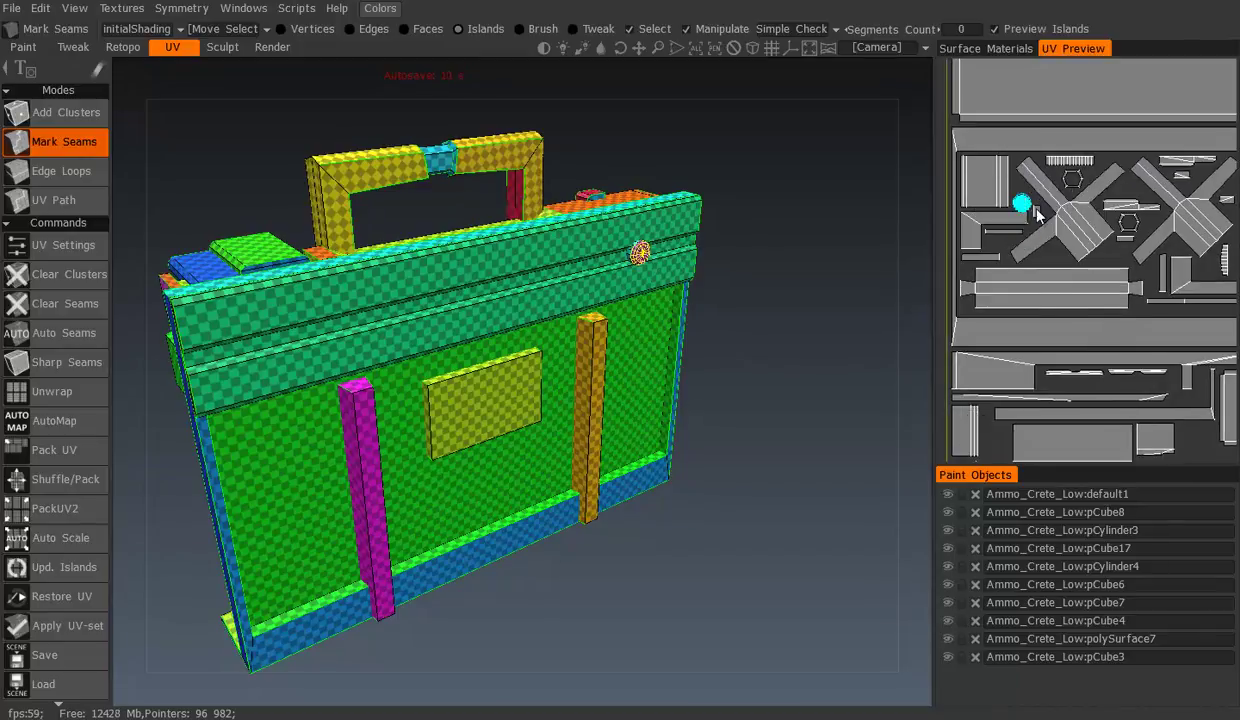
pyautogui.moveTo(1127, 427)
pyautogui.mouseDown(button='middle')
pyautogui.moveTo(1115, 357)
pyautogui.moveTo(1133, 280)
pyautogui.mouseUp(button='middle')
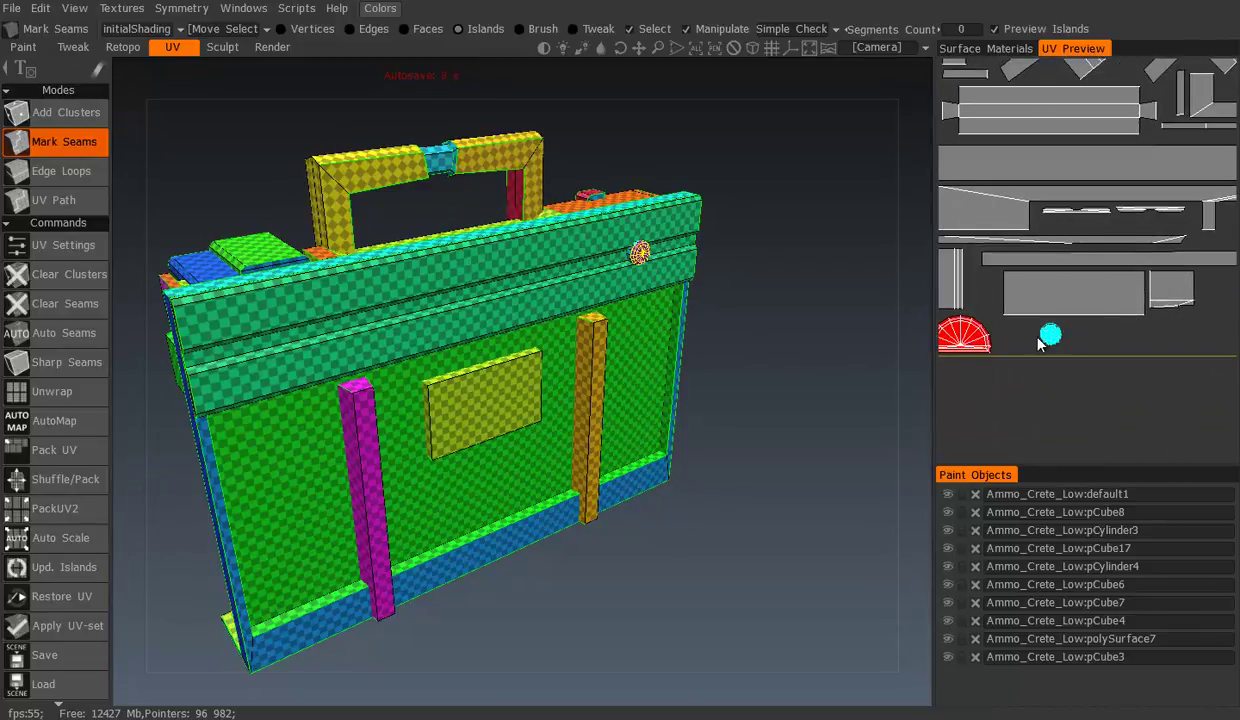
pyautogui.scroll(2, 1020, 340)
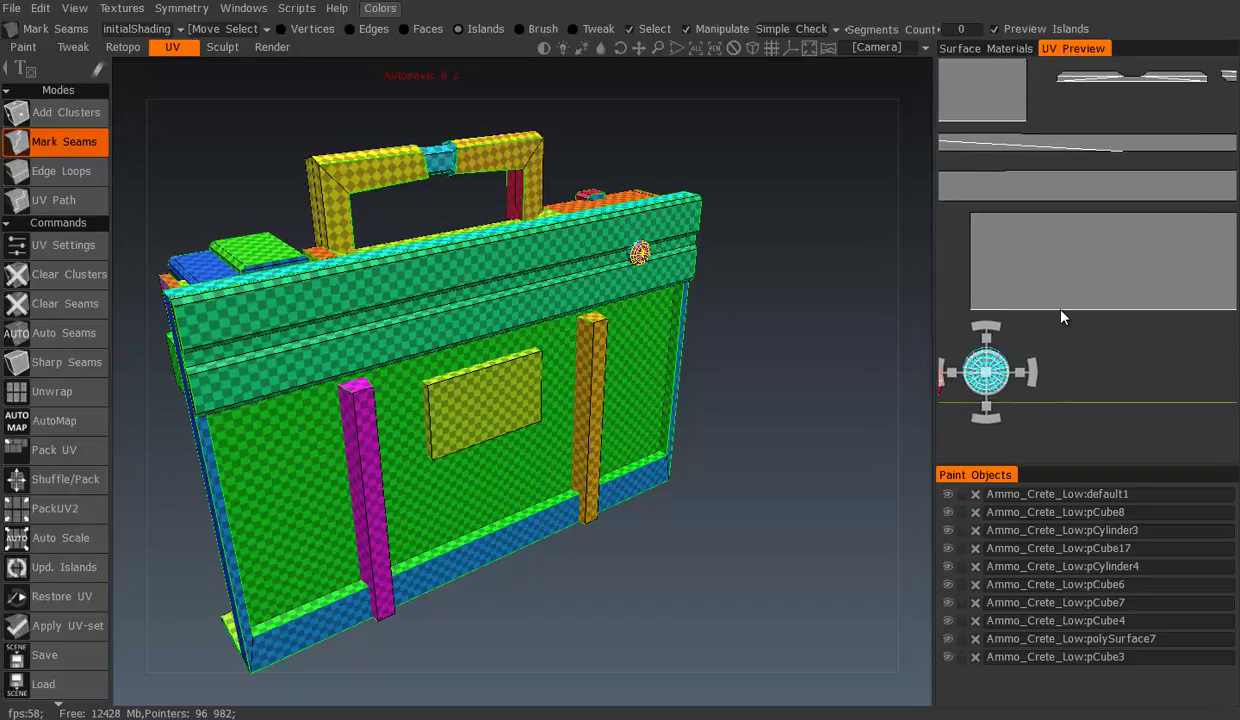
pyautogui.scroll(2, 1027, 299)
pyautogui.moveTo(1087, 324)
pyautogui.mouseDown()
pyautogui.moveTo(1045, 203)
pyautogui.moveTo(1030, 215)
pyautogui.mouseUp()
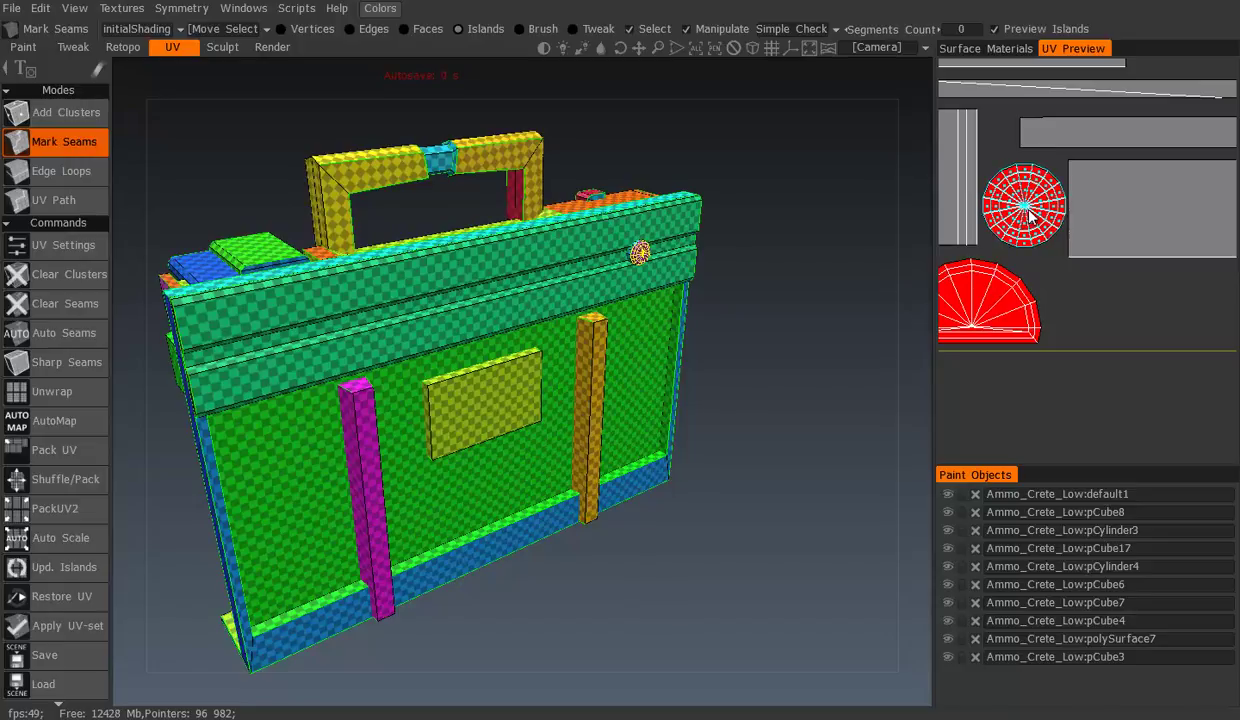
pyautogui.click(1030, 210)
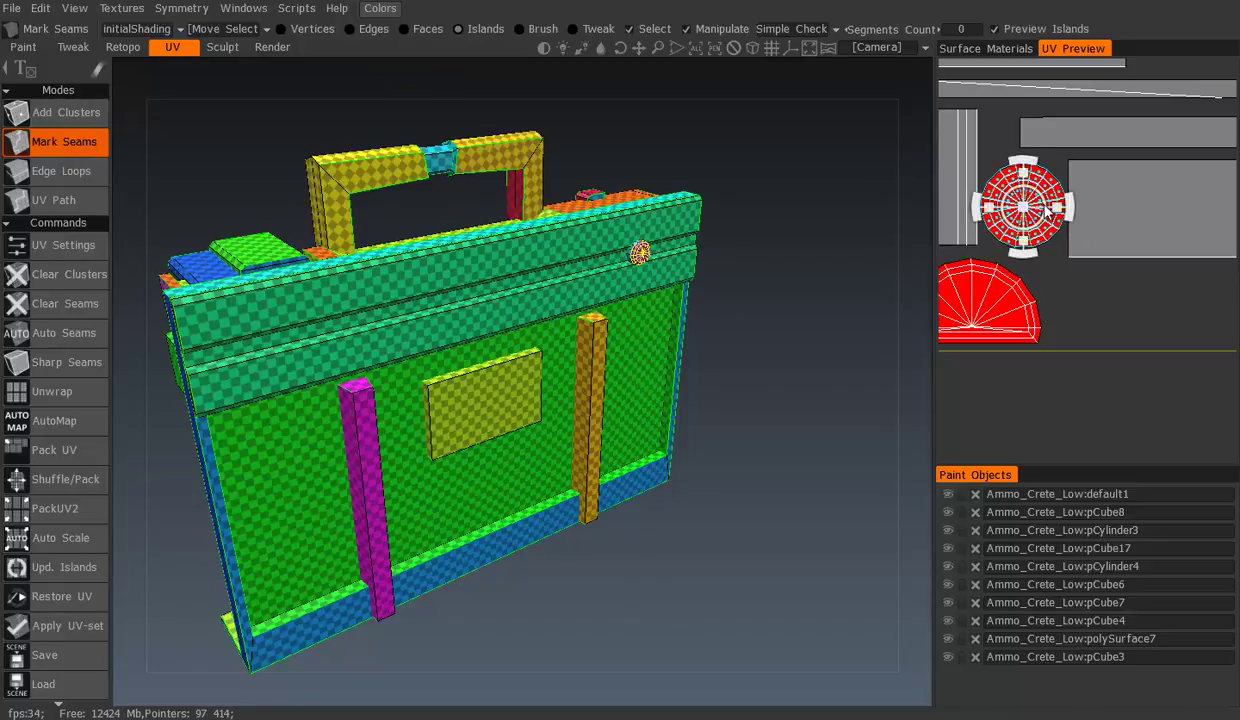
# Shift the segmented strip island right into the gap beneath the tall islands
pyautogui.scroll(-1, 1085, 210)
pyautogui.scroll(-2, 1066, 166)
pyautogui.moveTo(1066, 166); pyautogui.dragTo(978, 232, button='middle')
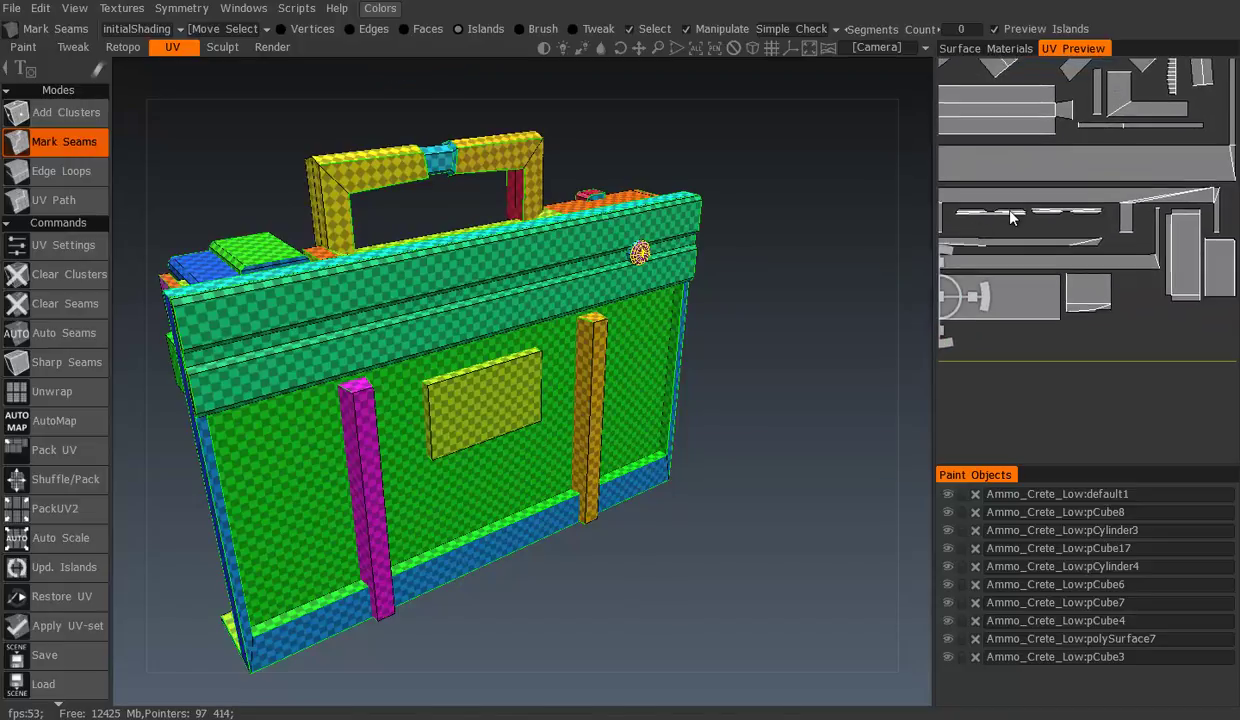
pyautogui.moveTo(1169, 267); pyautogui.dragTo(1093, 305, button='middle')
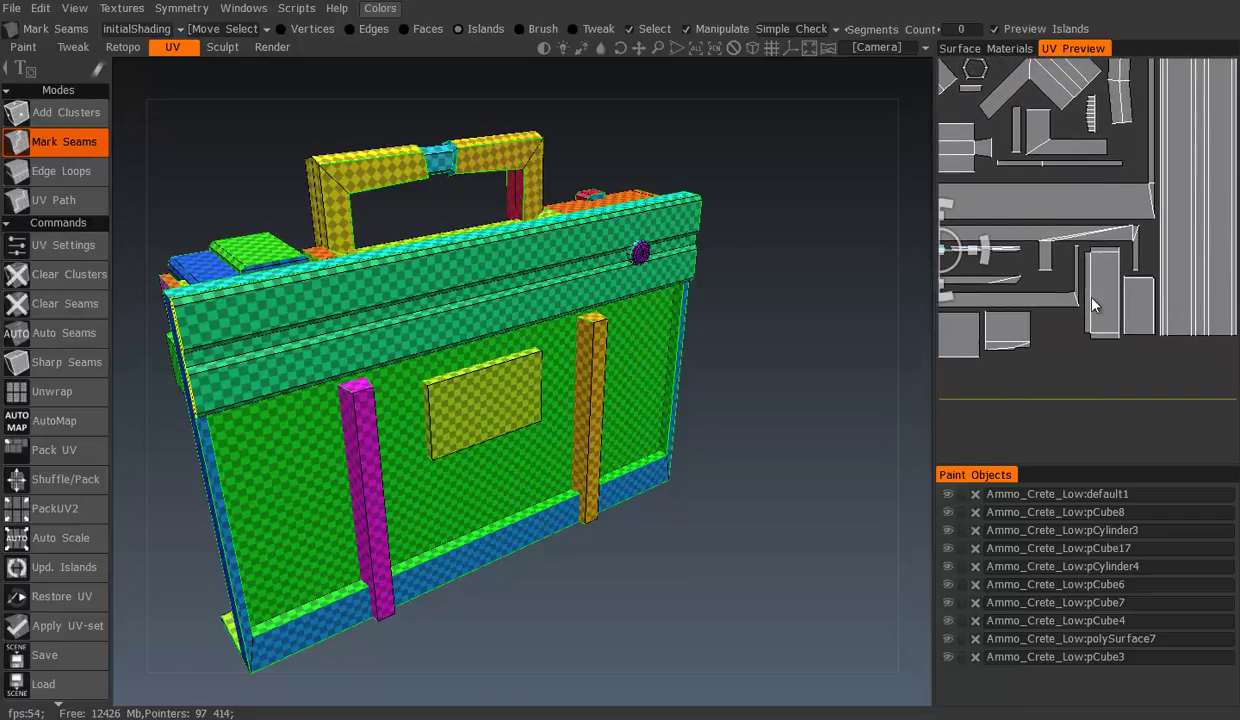
pyautogui.moveTo(1104, 232); pyautogui.dragTo(1125, 222, button='middle')
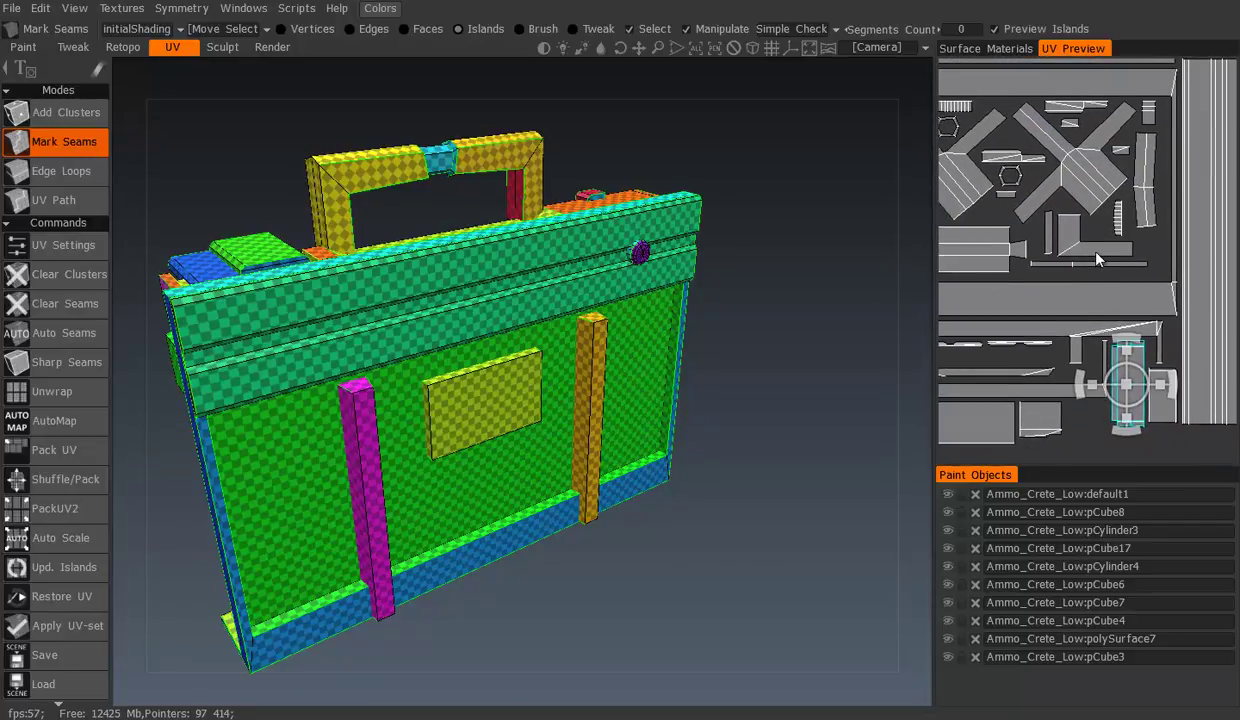
pyautogui.scroll(2, 1100, 200)
pyautogui.scroll(-2, 1071, 157)
pyautogui.moveTo(1071, 160); pyautogui.dragTo(1018, 172, button='middle')
pyautogui.scroll(-2, 1166, 224)
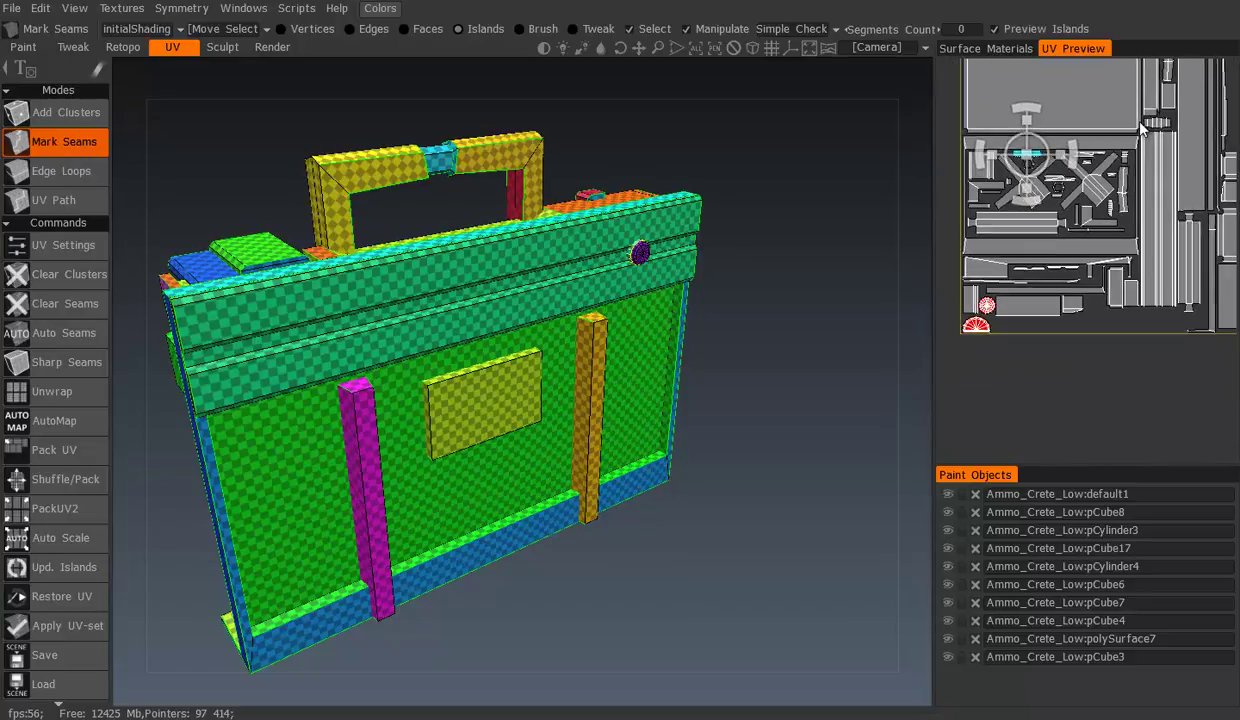
pyautogui.moveTo(1166, 224)
pyautogui.mouseDown(button='middle')
pyautogui.moveTo(1048, 218)
pyautogui.moveTo(1025, 303)
pyautogui.mouseUp(button='middle')
pyautogui.scroll(2, 1048, 218)
pyautogui.scroll(2, 1025, 303)
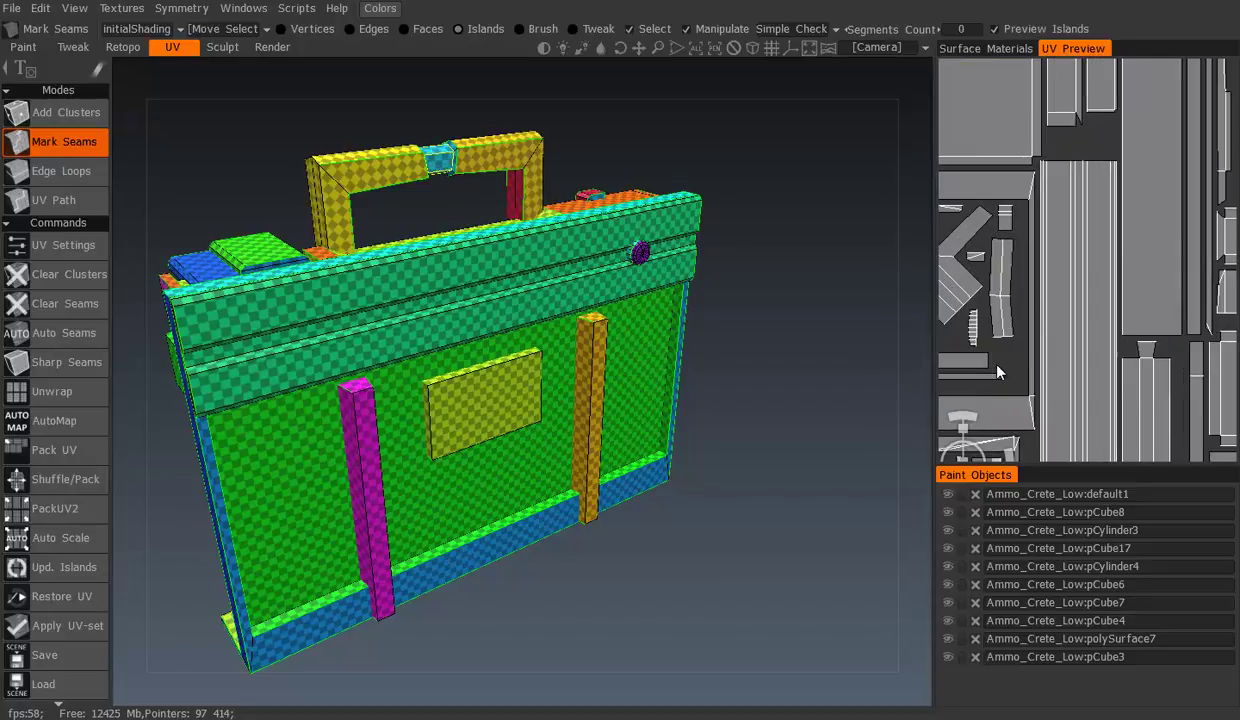
pyautogui.moveTo(965, 353); pyautogui.dragTo(1057, 209, button='middle')
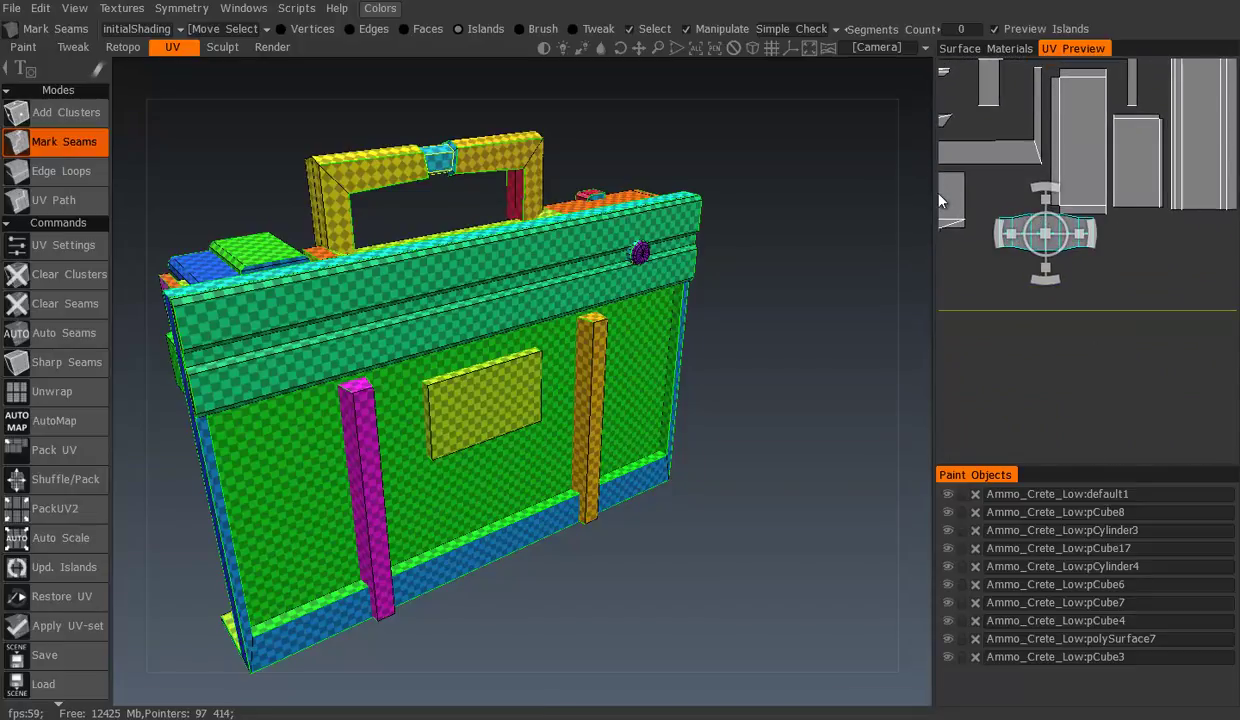
pyautogui.moveTo(934, 197); pyautogui.dragTo(714, 194)
pyautogui.scroll(1, 948, 175)
pyautogui.moveTo(943, 255)
pyautogui.mouseDown(button='middle')
pyautogui.moveTo(968, 300)
pyautogui.moveTo(955, 238)
pyautogui.moveTo(925, 205)
pyautogui.mouseUp(button='middle')
pyautogui.click(970, 292)
pyautogui.scroll(1, 985, 305)
pyautogui.scroll(-2, 992, 300)
pyautogui.moveTo(925, 224); pyautogui.dragTo(1052, 224)
pyautogui.moveTo(1052, 224); pyautogui.dragTo(995, 218, button='middle')
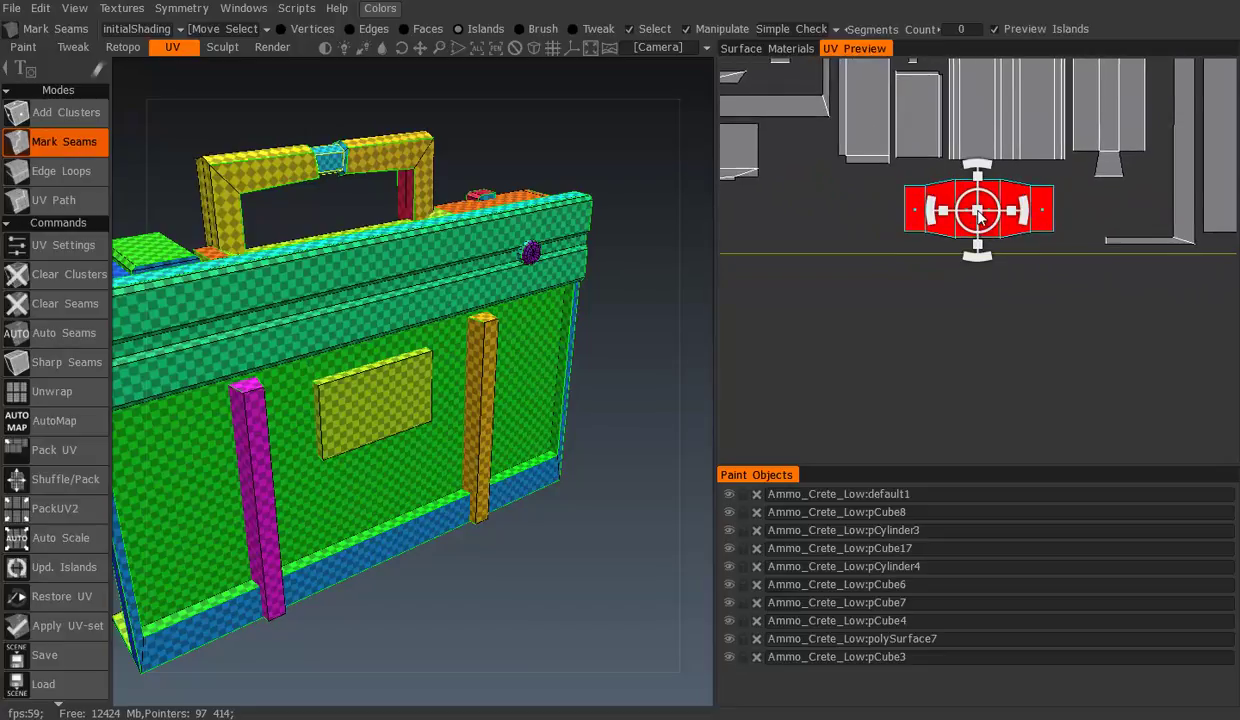
# Nudge the strip island up-left and re-flatten it into a wider shape
pyautogui.moveTo(994, 218); pyautogui.dragTo(988, 226)
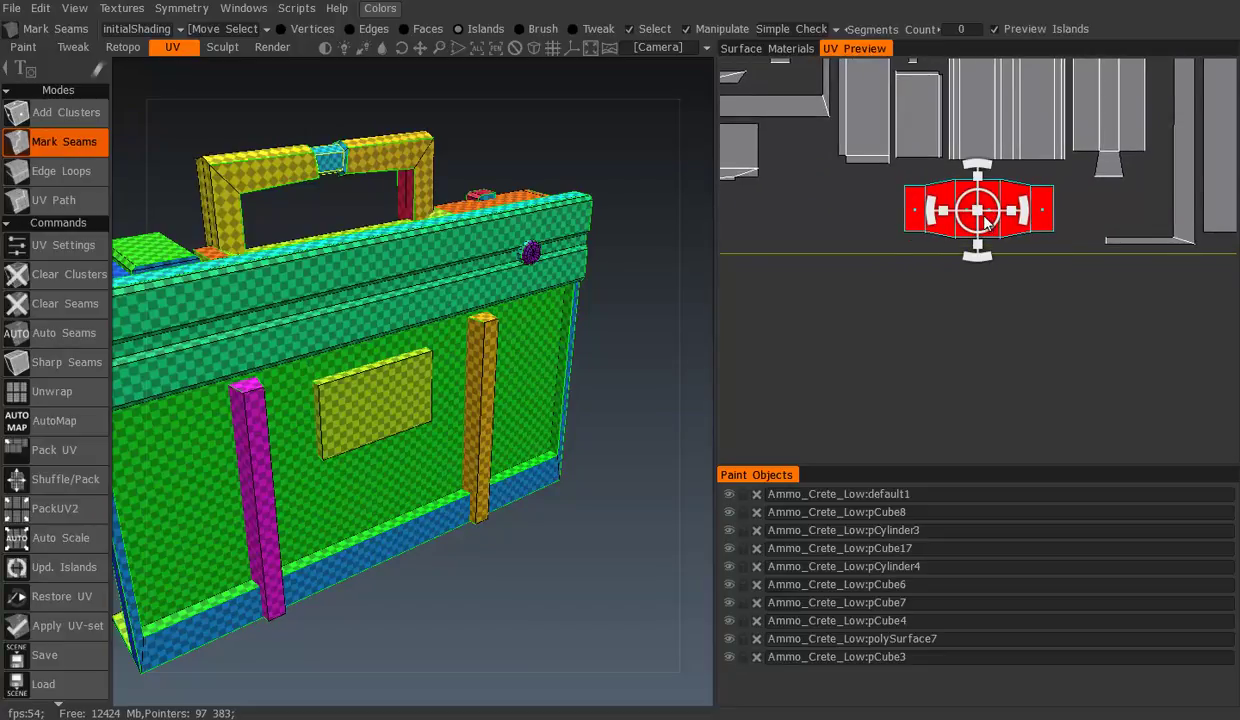
pyautogui.click(968, 216)
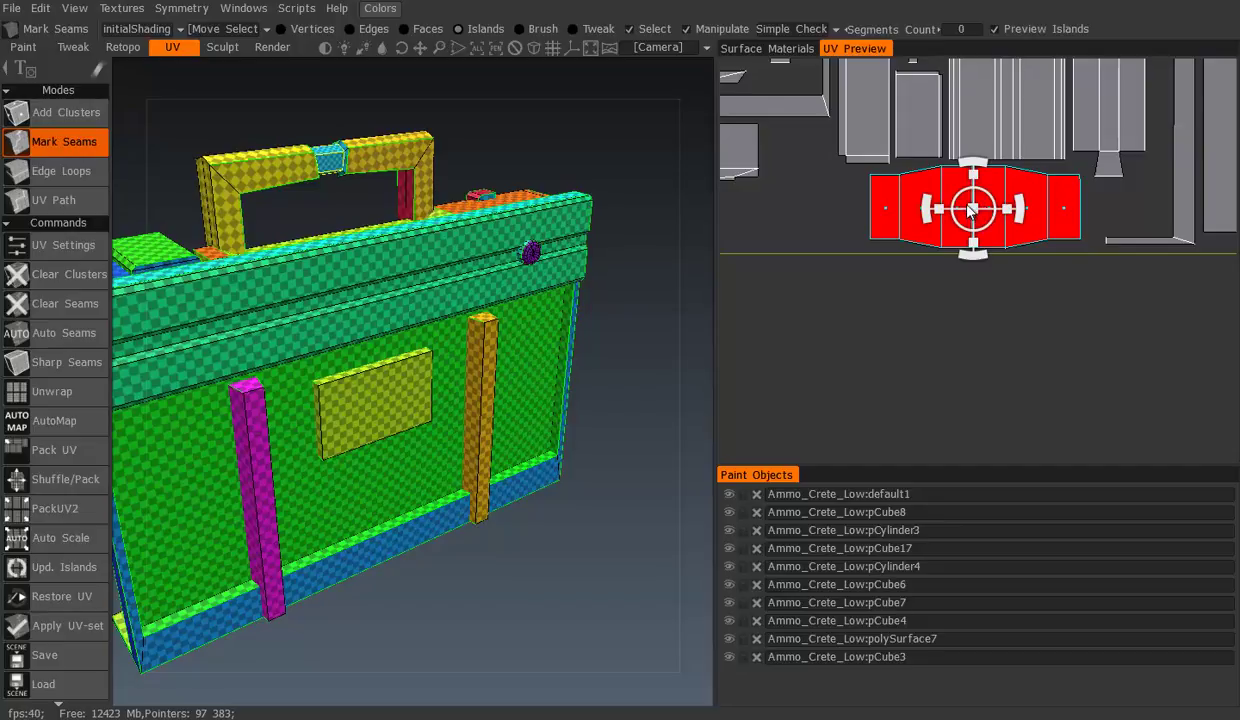
pyautogui.click(970, 208)
pyautogui.click(981, 210)
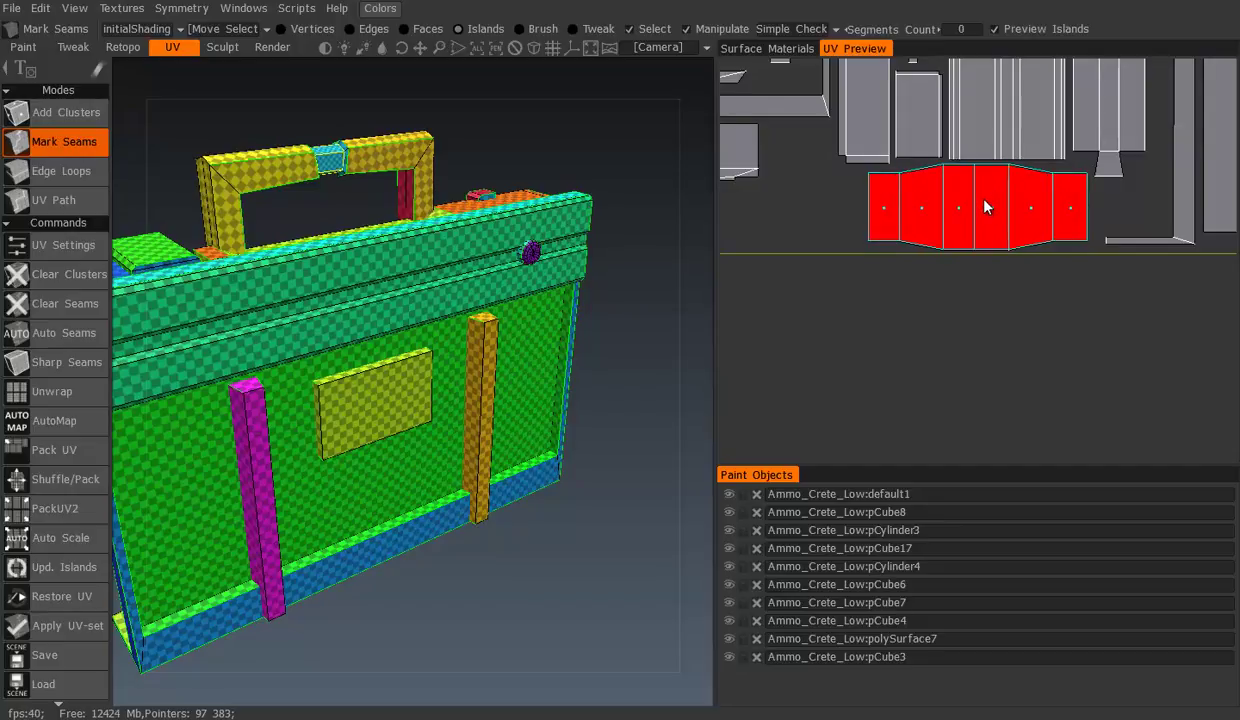
pyautogui.click(985, 207)
pyautogui.scroll(-3, 985, 207)
pyautogui.moveTo(980, 147); pyautogui.dragTo(1003, 282, button='middle')
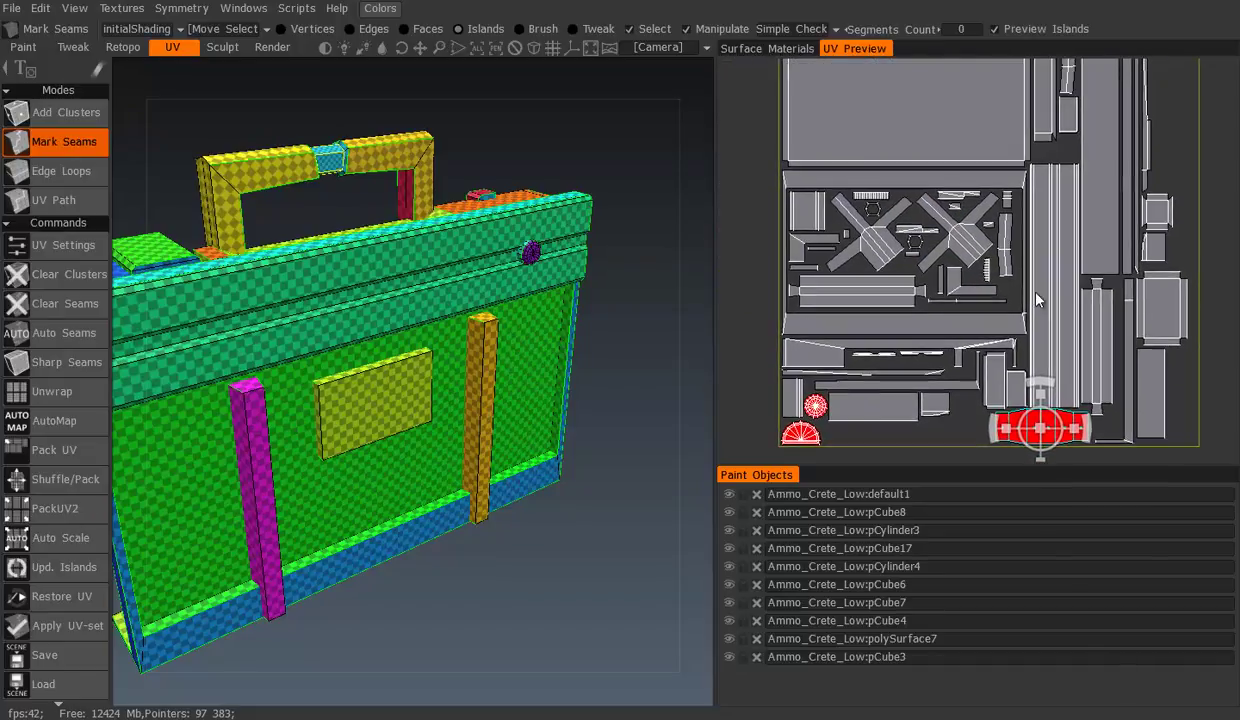
# Rotate the small island near the layout centre to nearly vertical
pyautogui.click(891, 212)
pyautogui.moveTo(980, 206); pyautogui.dragTo(888, 197, button='middle')
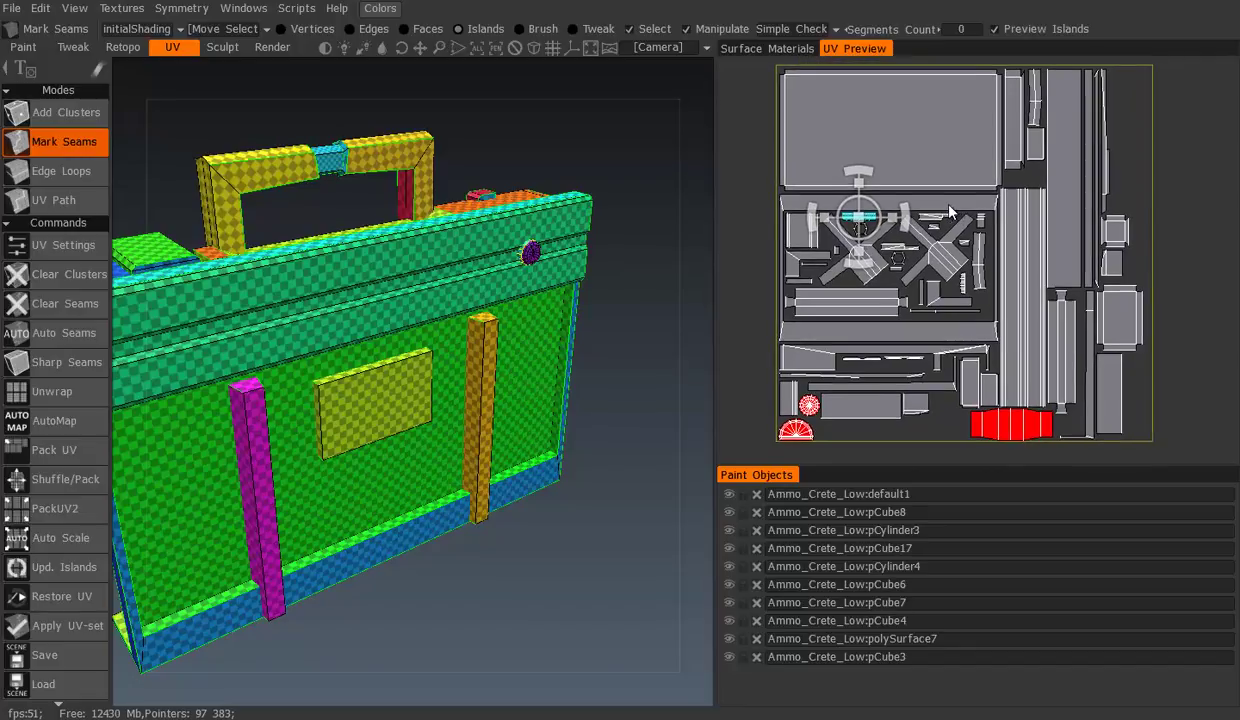
pyautogui.scroll(3, 1090, 158)
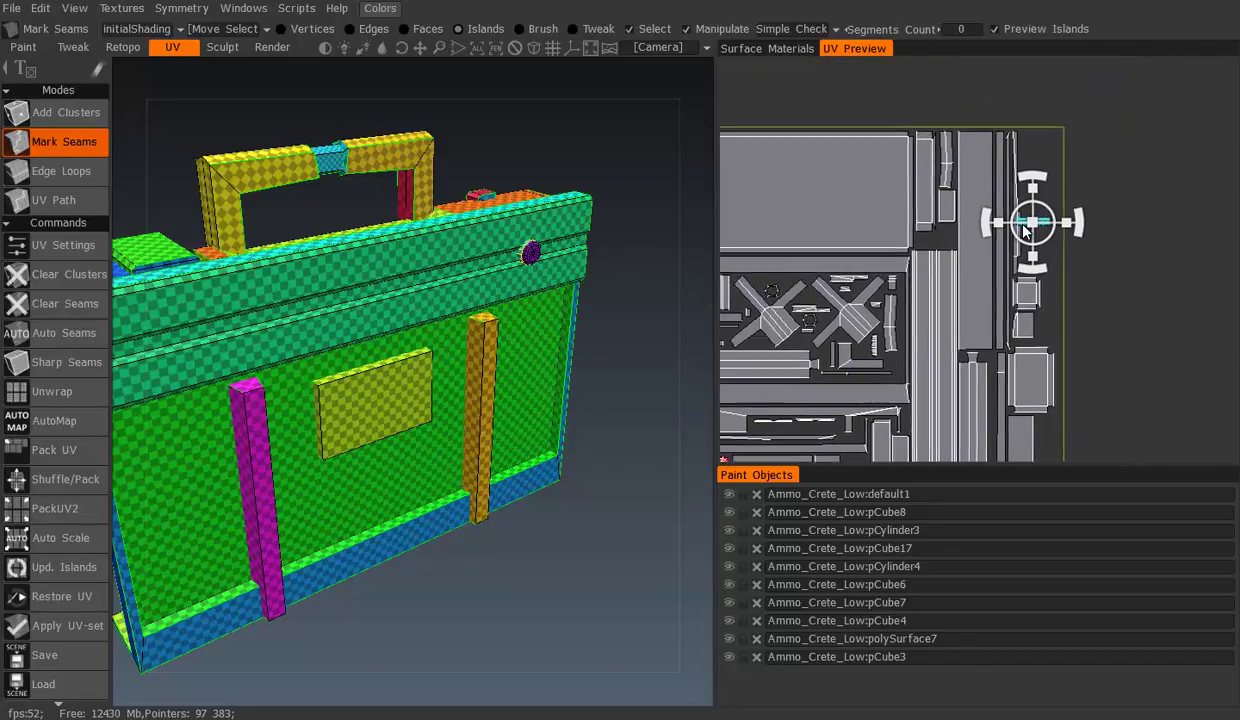
pyautogui.moveTo(1178, 384); pyautogui.dragTo(1061, 283, button='middle')
pyautogui.scroll(2, 1036, 210)
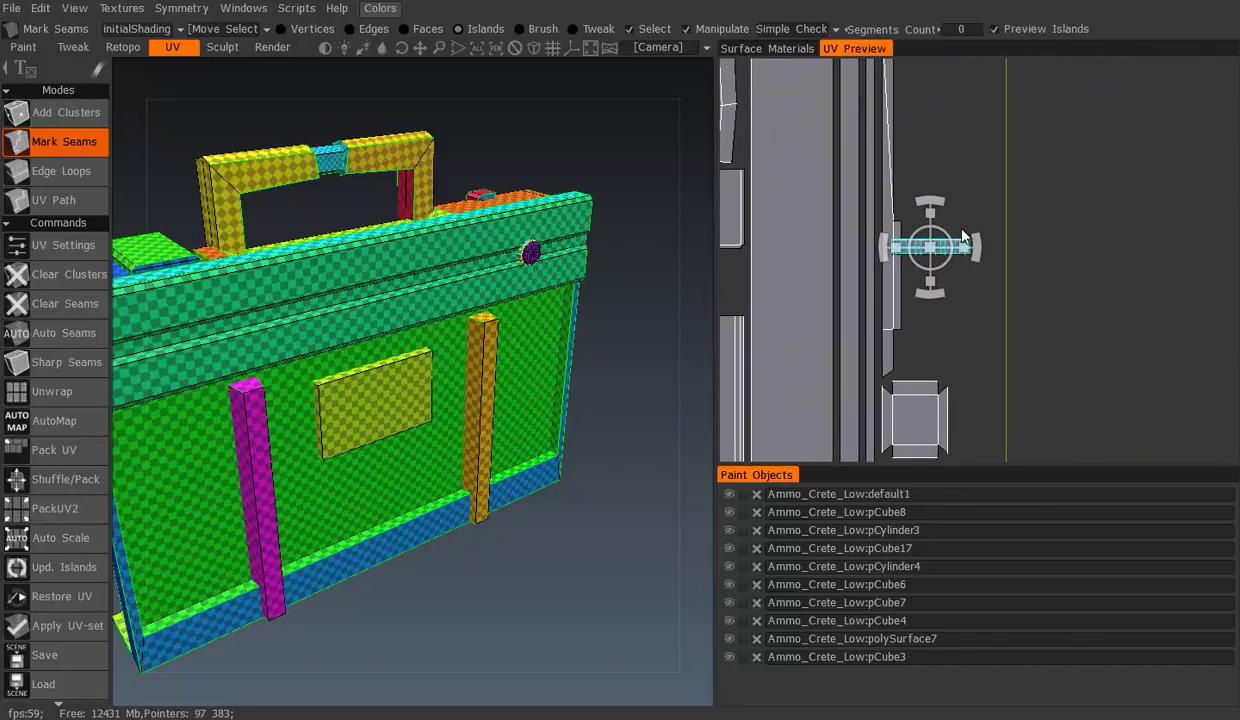
pyautogui.moveTo(1036, 210); pyautogui.dragTo(926, 268, button='middle')
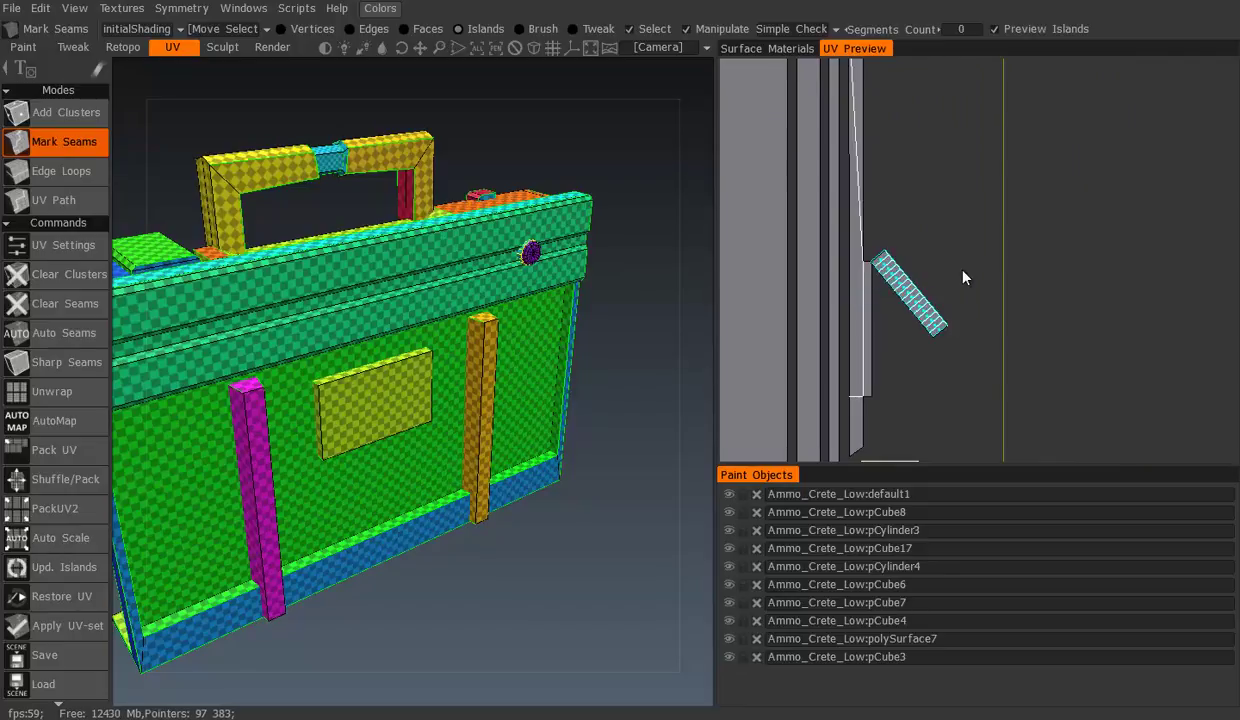
pyautogui.moveTo(913, 252)
pyautogui.mouseDown()
pyautogui.moveTo(937, 256)
pyautogui.moveTo(889, 286)
pyautogui.moveTo(936, 335)
pyautogui.mouseUp()
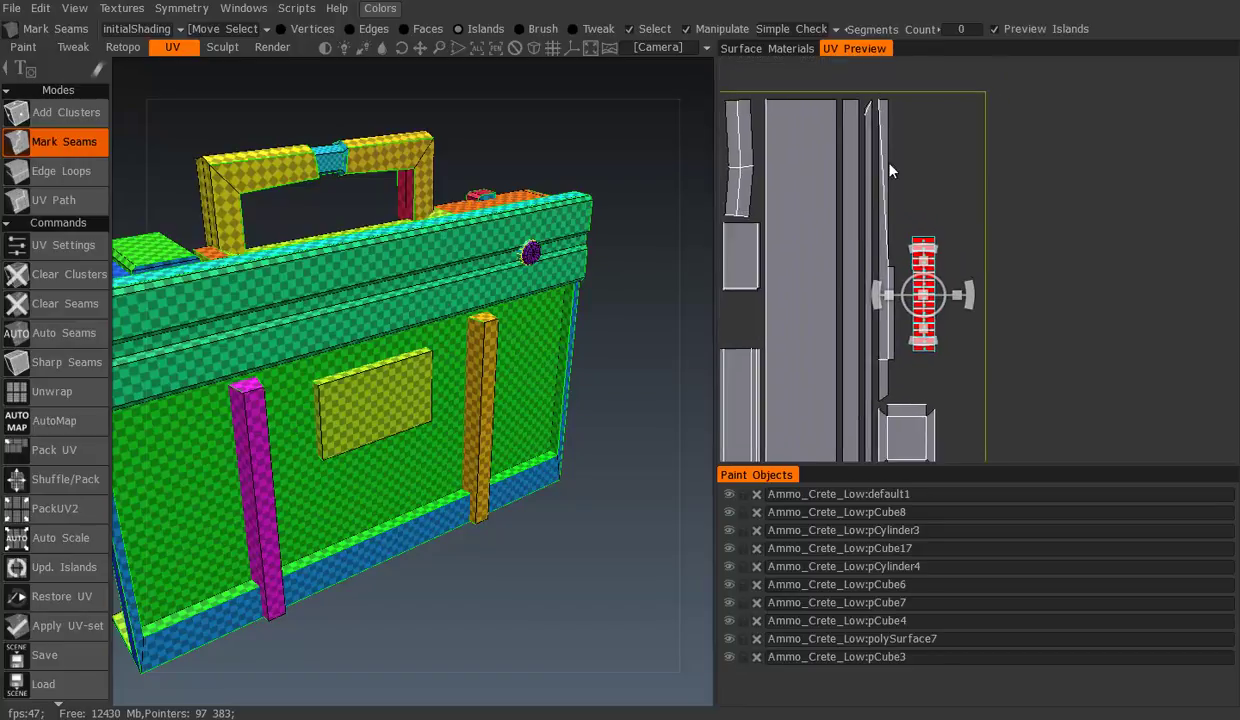
# Move the strip island up into the empty column, undoing an accidental stretch
pyautogui.scroll(-2, 860, 157)
pyautogui.moveTo(875, 268); pyautogui.dragTo(888, 297)
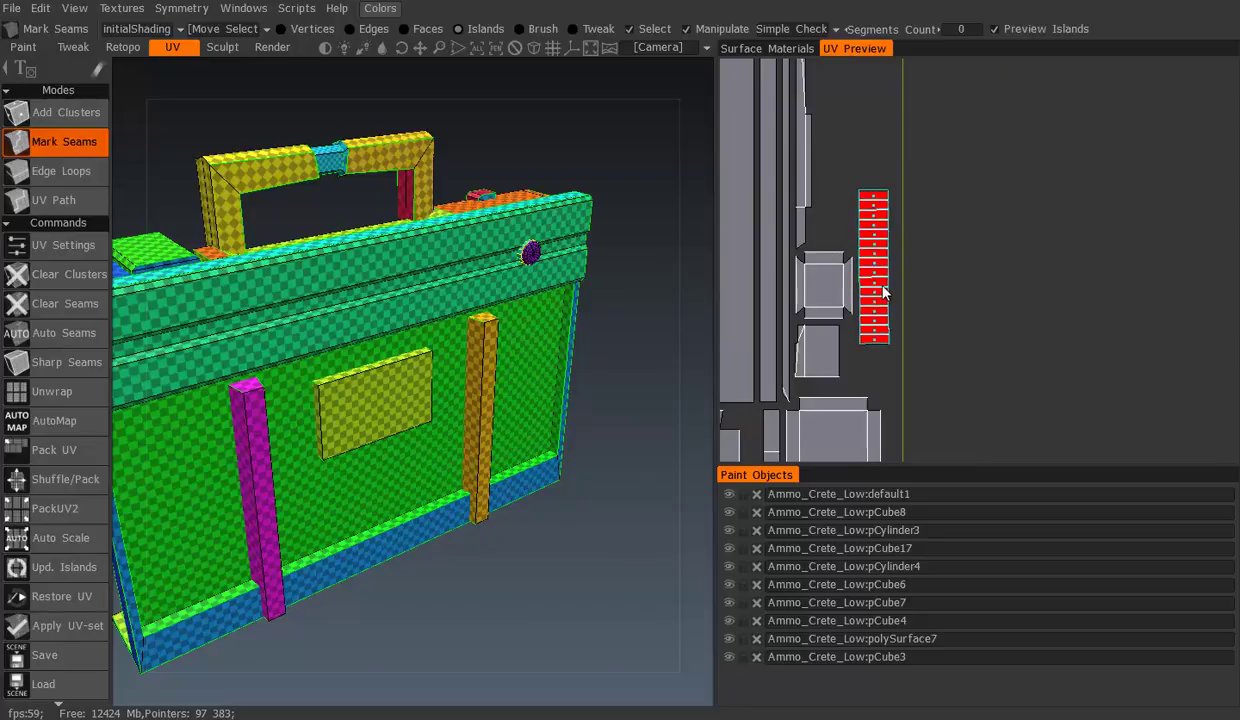
pyautogui.hotkey('ctrl', 'z')
pyautogui.click(864, 140)
pyautogui.scroll(2, 907, 297)
pyautogui.moveTo(903, 273)
pyautogui.mouseDown()
pyautogui.moveTo(908, 207)
pyautogui.moveTo(901, 258)
pyautogui.moveTo(903, 219)
pyautogui.moveTo(906, 237)
pyautogui.mouseUp()
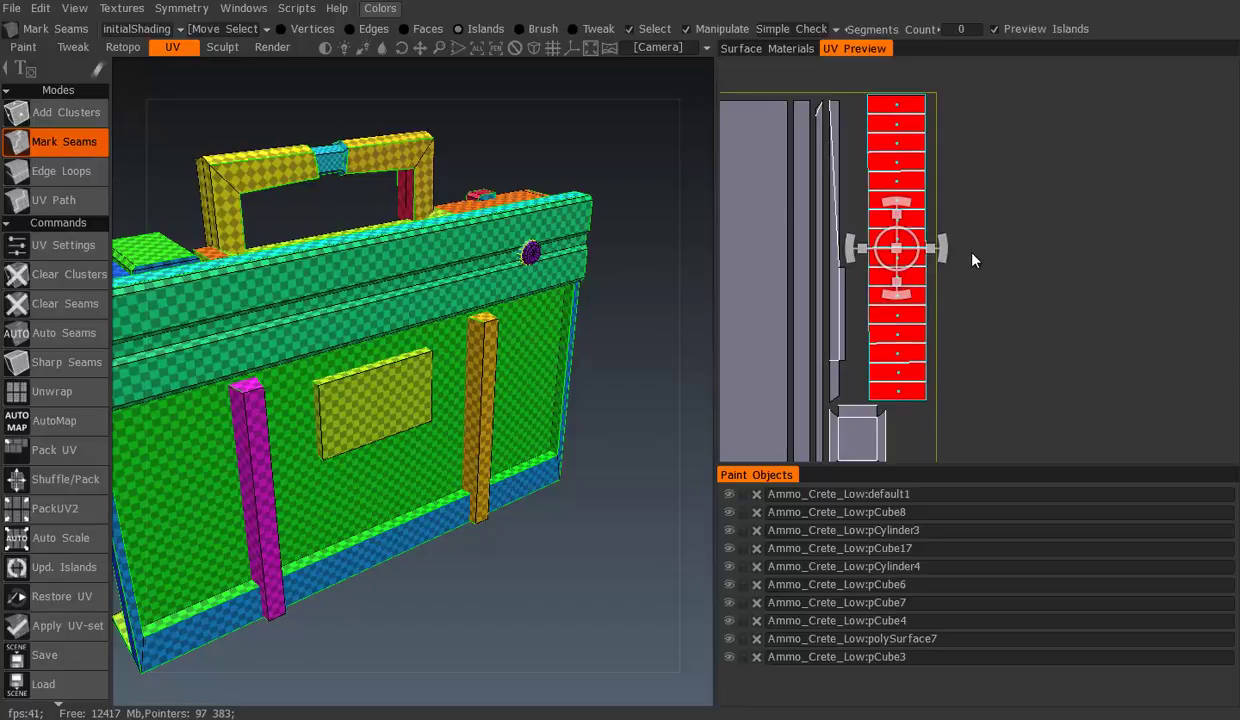
# Zoom the 3D view in close on the crate's handle
pyautogui.scroll(-2, 975, 260)
pyautogui.scroll(-3, 975, 240)
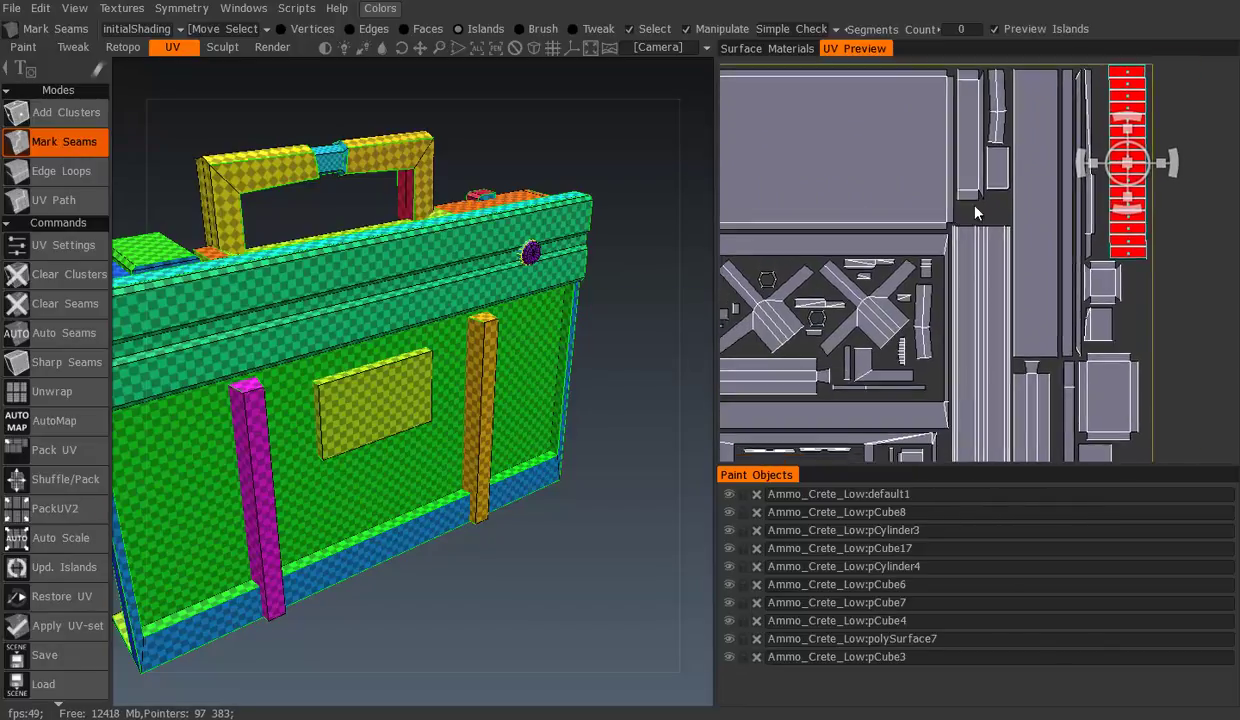
pyautogui.scroll(-2, 888, 240)
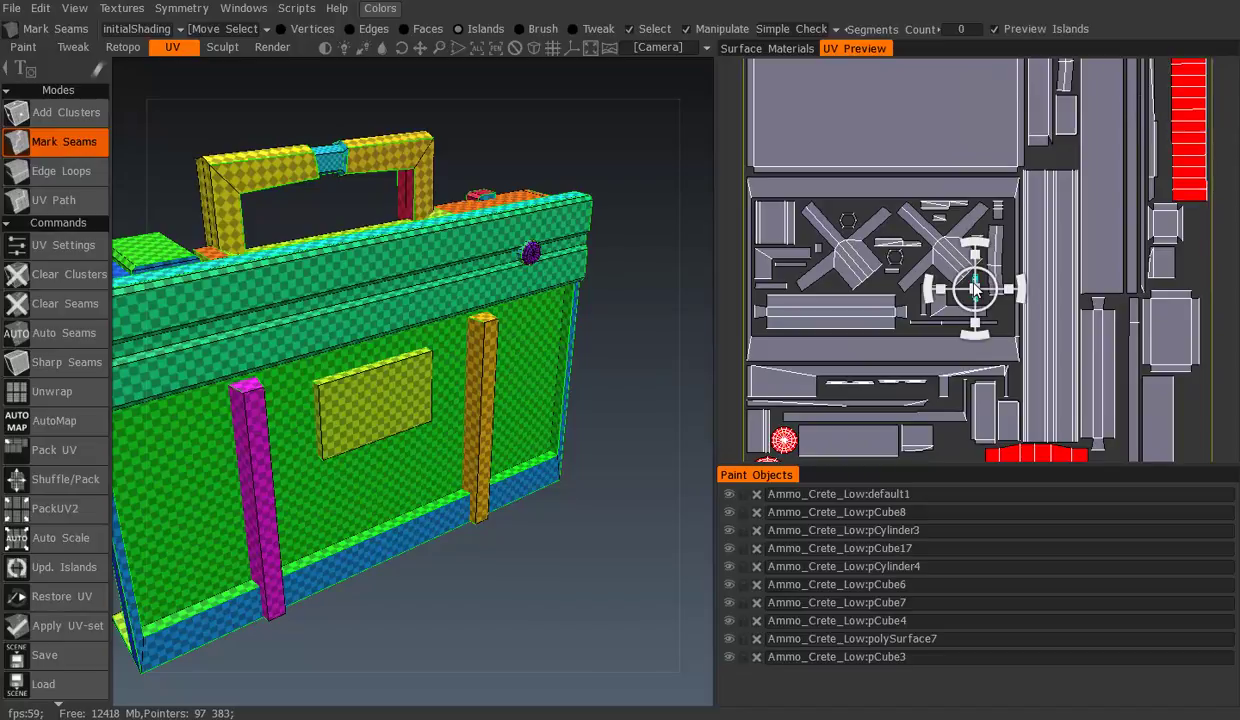
pyautogui.moveTo(576, 208)
pyautogui.mouseDown(button='middle')
pyautogui.moveTo(311, 283)
pyautogui.moveTo(477, 255)
pyautogui.moveTo(493, 282)
pyautogui.moveTo(438, 343)
pyautogui.mouseUp(button='middle')
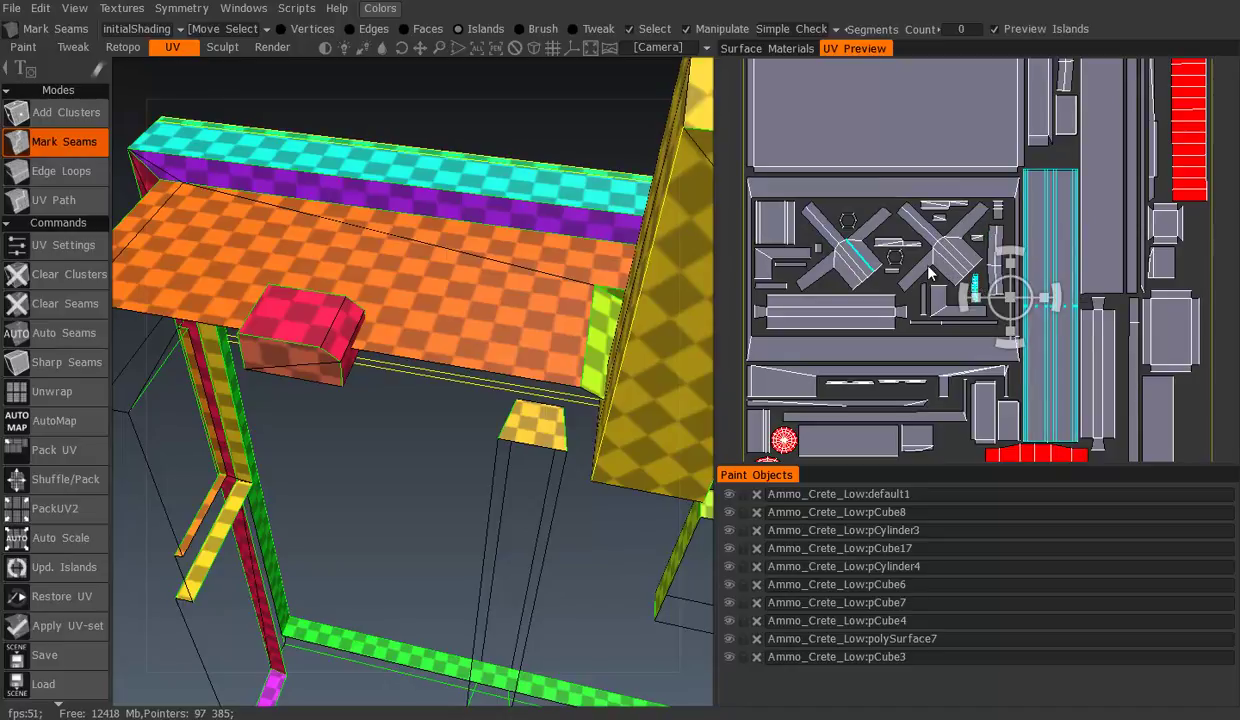
# Move the small striped island up and right, out of the grey strip
pyautogui.scroll(3, 929, 271)
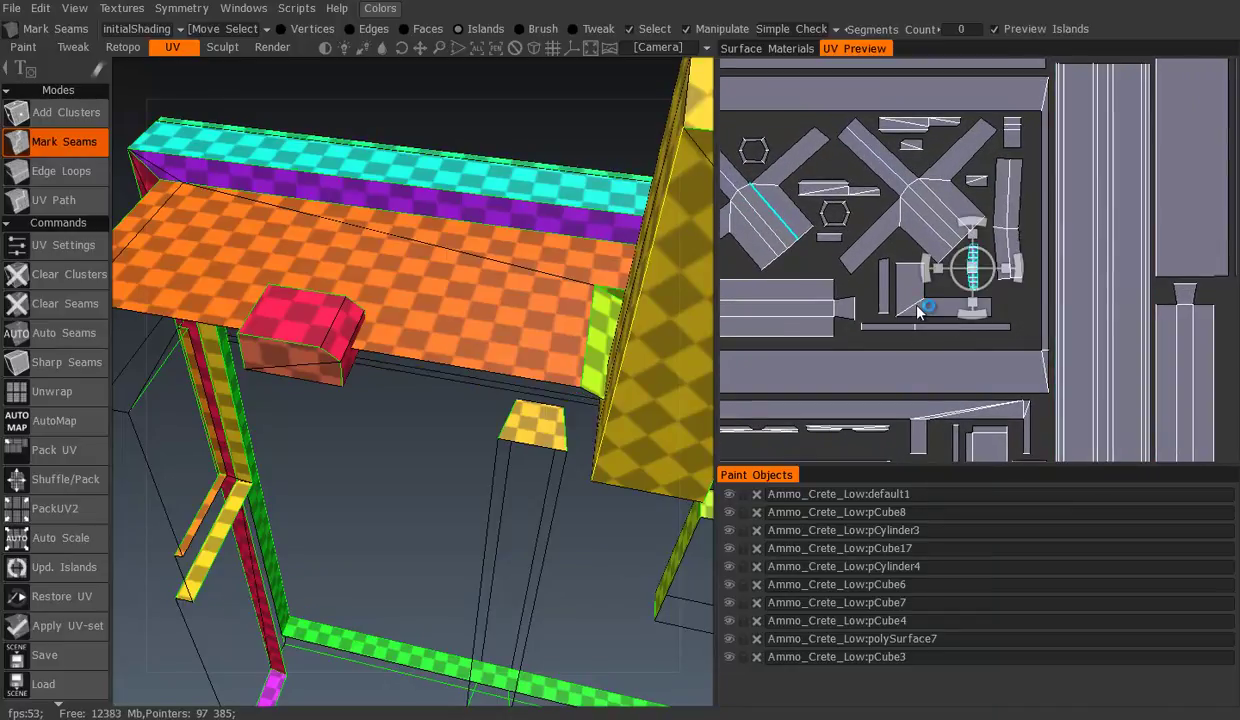
pyautogui.click(775, 215)
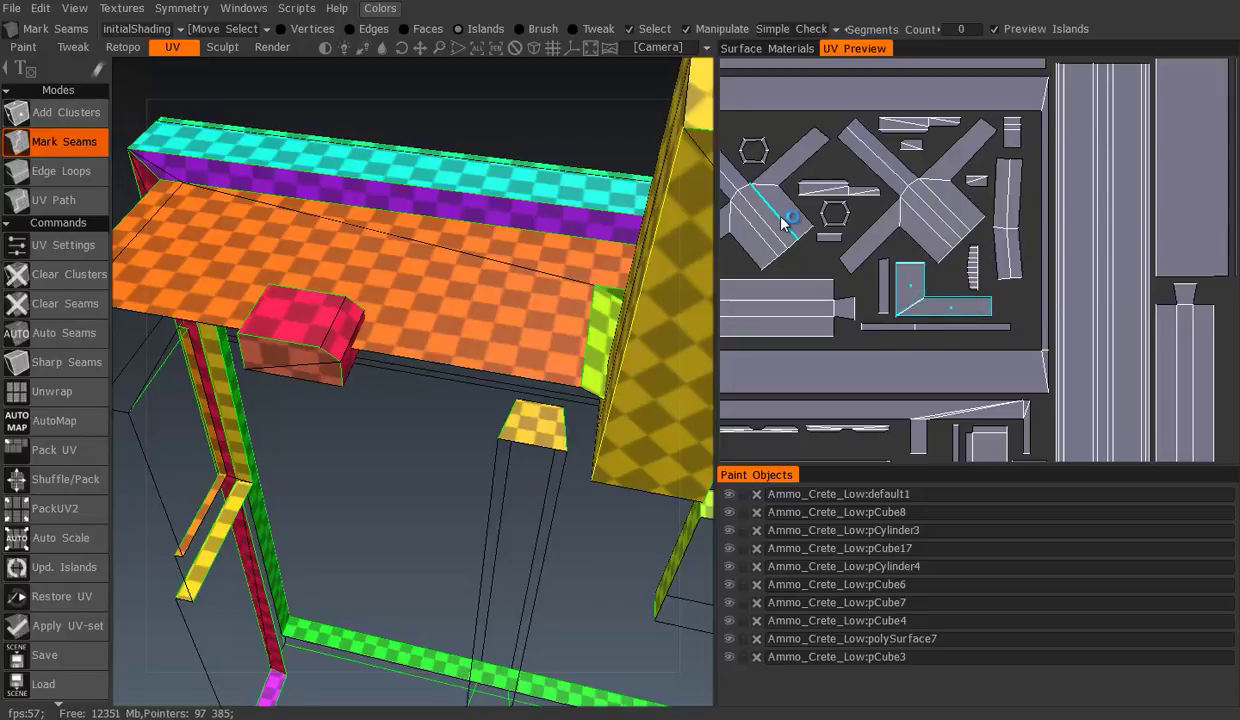
pyautogui.moveTo(968, 268); pyautogui.dragTo(985, 262)
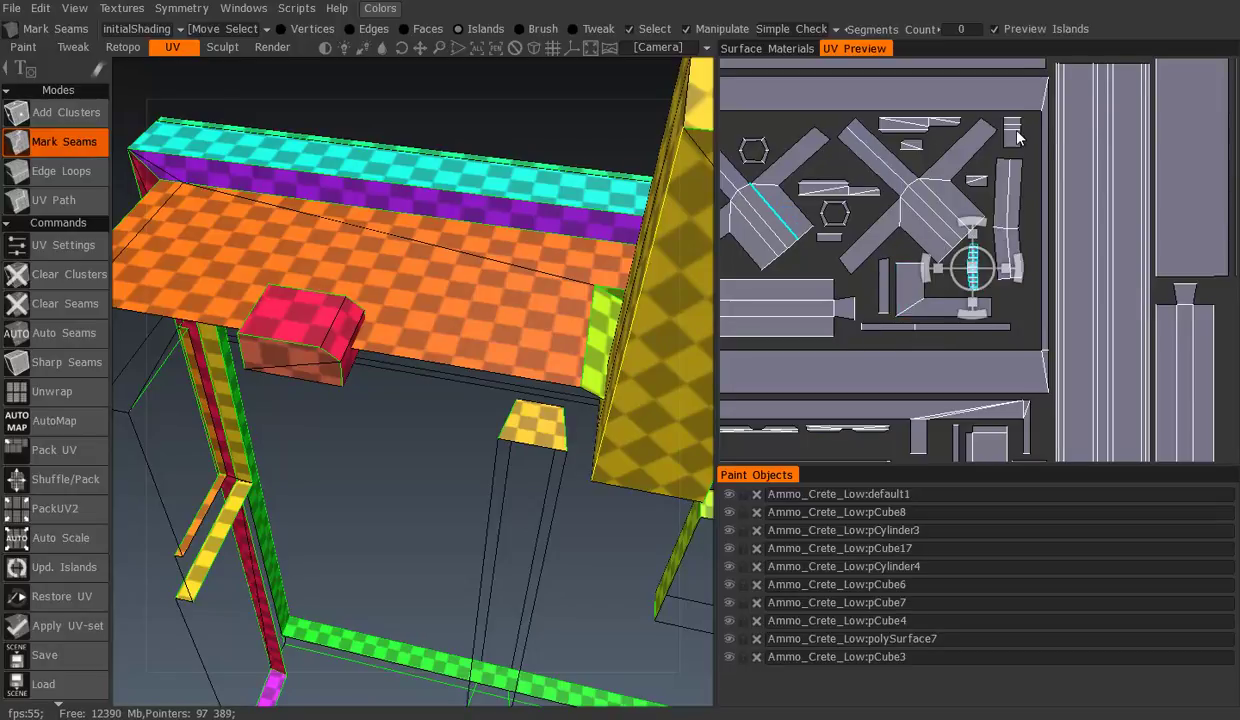
pyautogui.scroll(-5, 1013, 283)
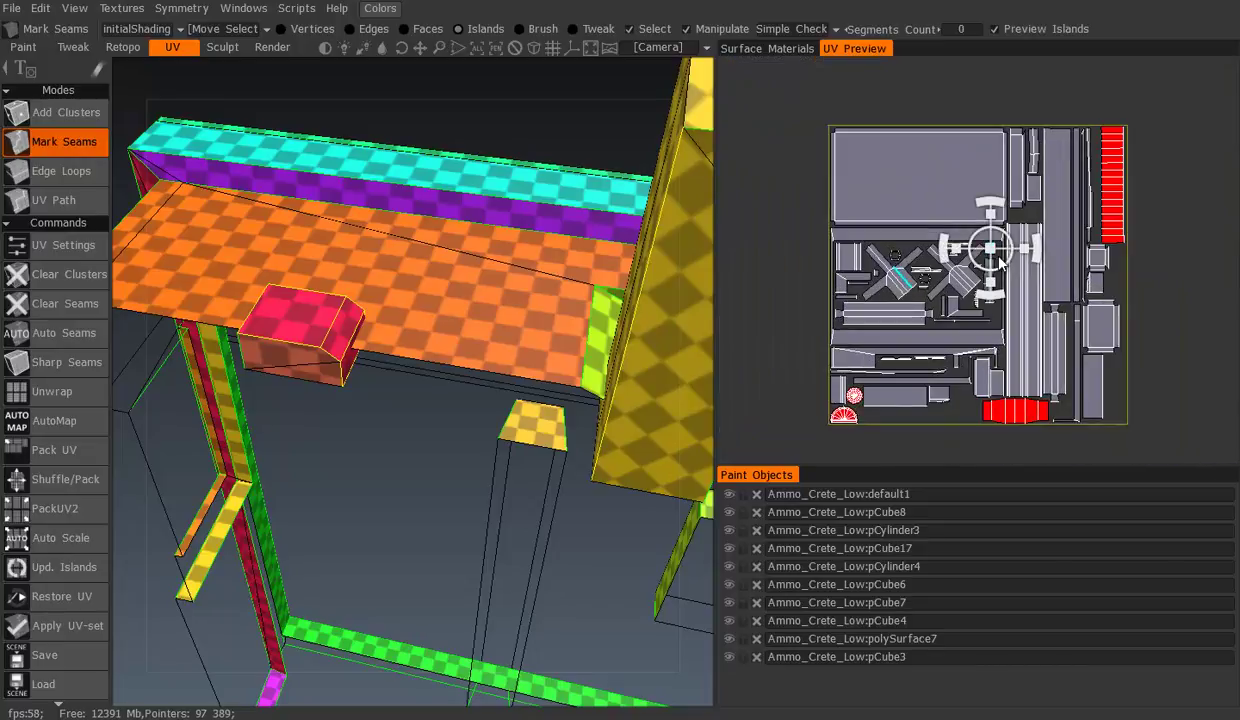
pyautogui.scroll(3, 1117, 395)
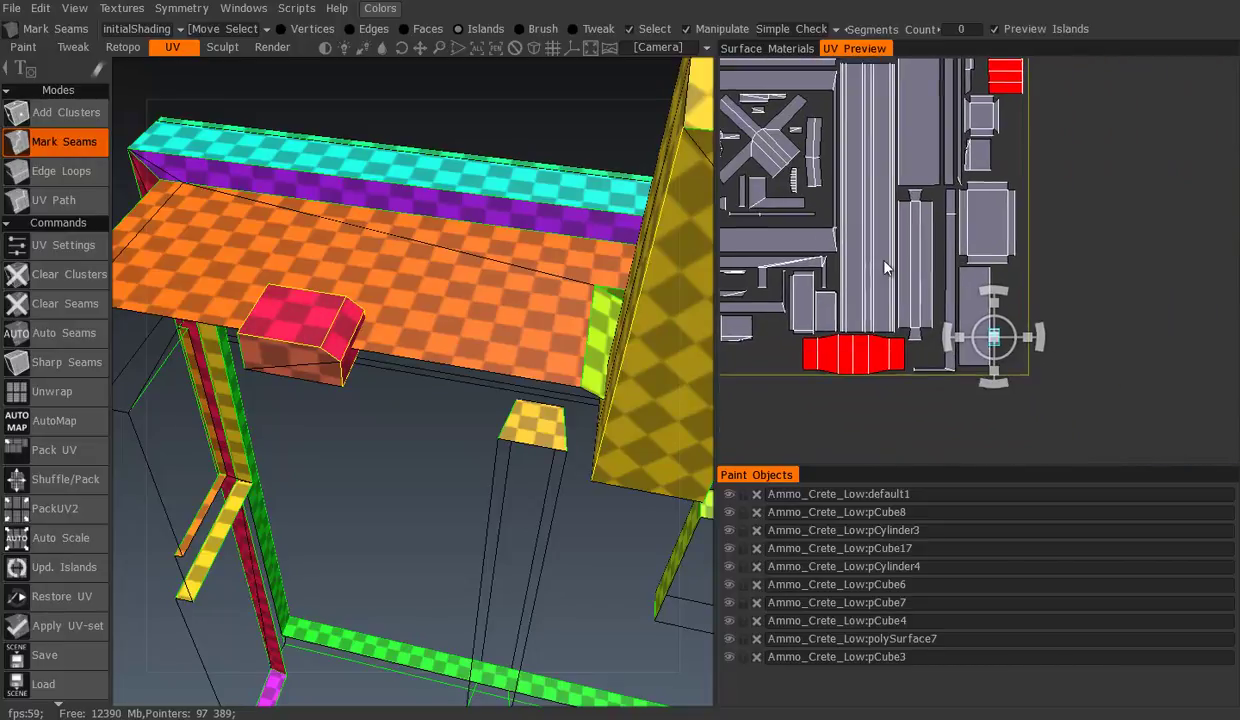
pyautogui.scroll(3, 995, 326)
pyautogui.moveTo(943, 292)
pyautogui.mouseDown()
pyautogui.moveTo(1000, 190)
pyautogui.moveTo(1020, 255)
pyautogui.mouseUp()
# Shift the red three-part island down the right edge beside the tall grey strips
pyautogui.moveTo(995, 200)
pyautogui.mouseDown()
pyautogui.moveTo(981, 313)
pyautogui.moveTo(990, 290)
pyautogui.mouseUp()
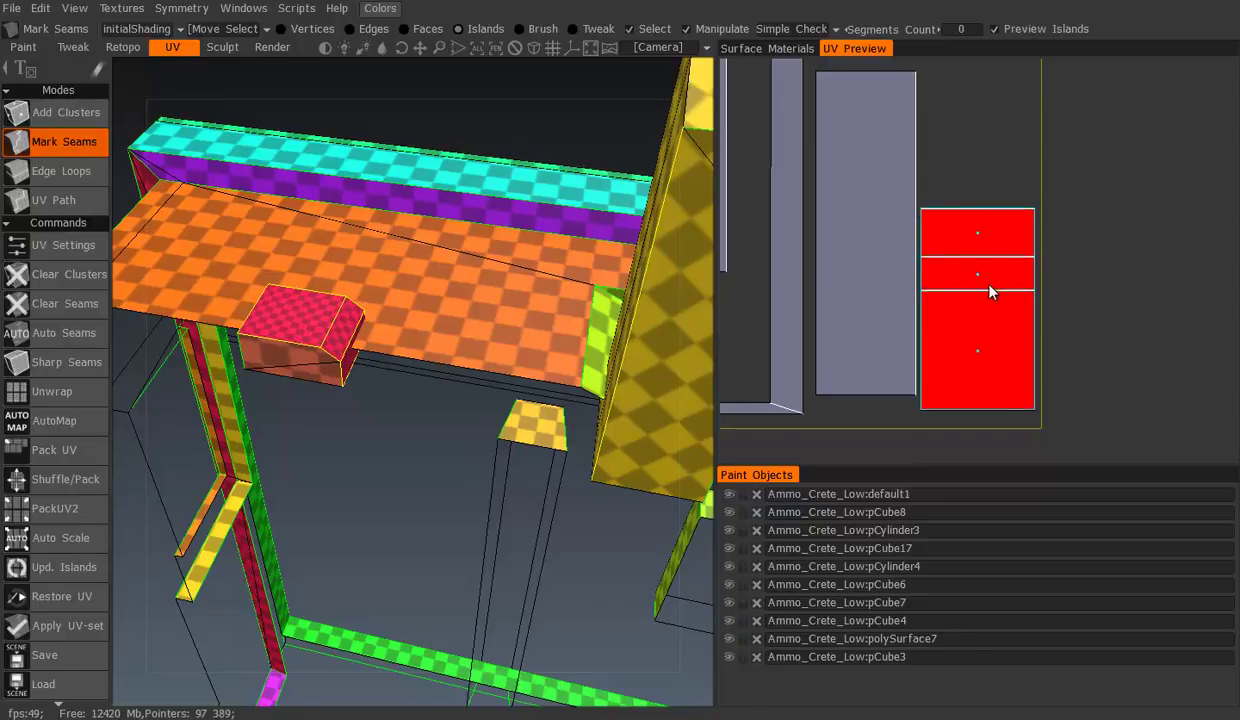
pyautogui.scroll(-2, 1022, 215)
pyautogui.moveTo(631, 294)
pyautogui.mouseDown()
pyautogui.moveTo(470, 388)
pyautogui.moveTo(567, 368)
pyautogui.moveTo(510, 295)
pyautogui.moveTo(238, 313)
pyautogui.moveTo(330, 318)
pyautogui.moveTo(267, 359)
pyautogui.moveTo(542, 282)
pyautogui.moveTo(353, 335)
pyautogui.moveTo(332, 397)
pyautogui.moveTo(268, 449)
pyautogui.mouseUp()
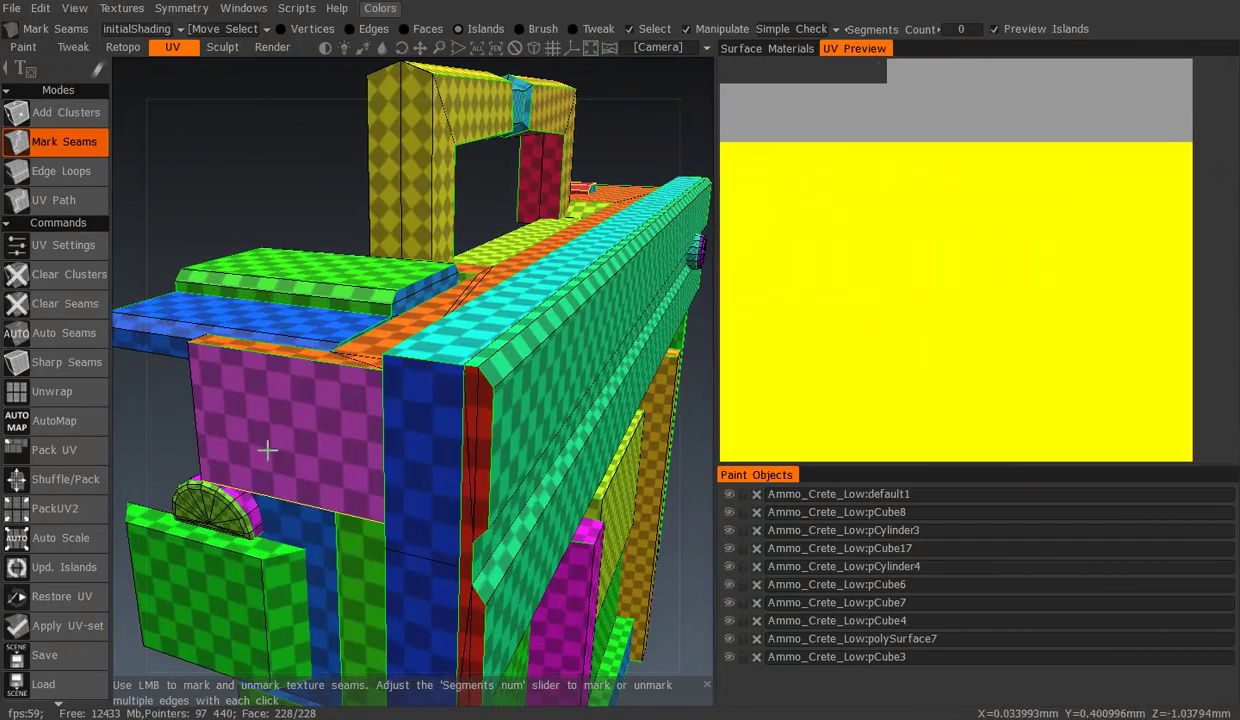
# Move the cyan island into the empty bottom area, keeping it above the boundary line
pyautogui.scroll(3, 300, 420)
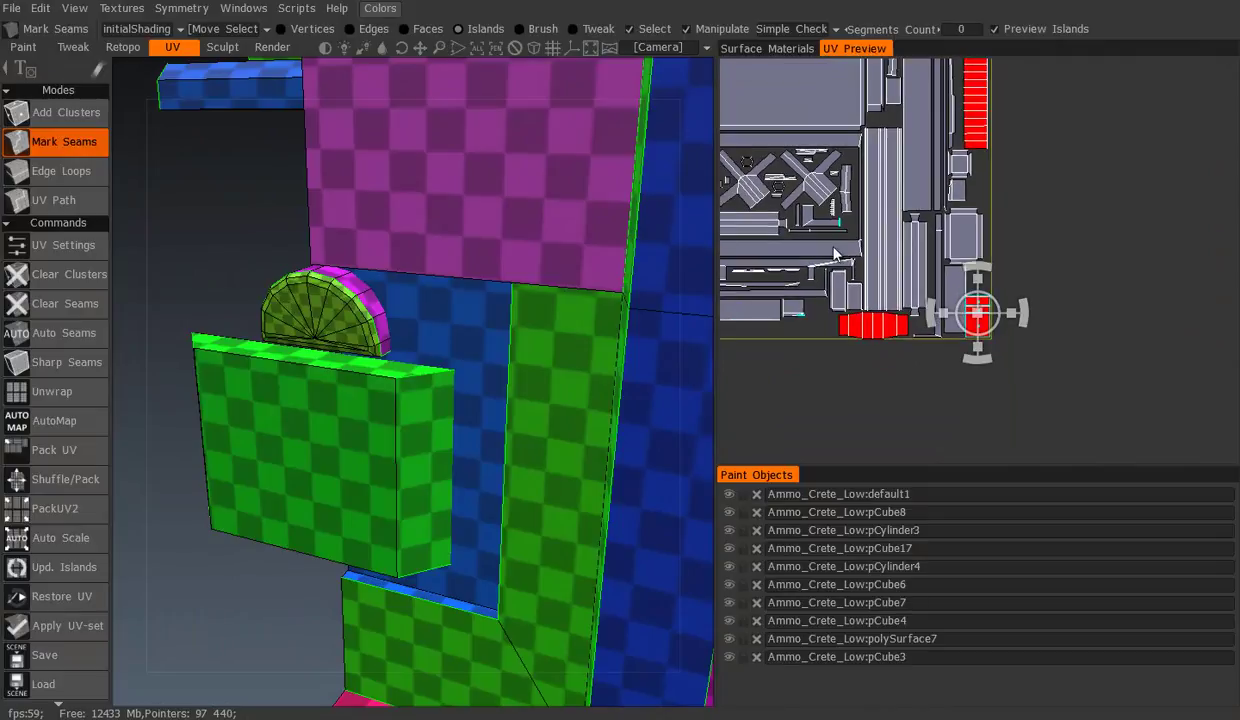
pyautogui.scroll(2, 900, 400)
pyautogui.scroll(2, 860, 436)
pyautogui.scroll(2, 868, 372)
pyautogui.scroll(1, 853, 326)
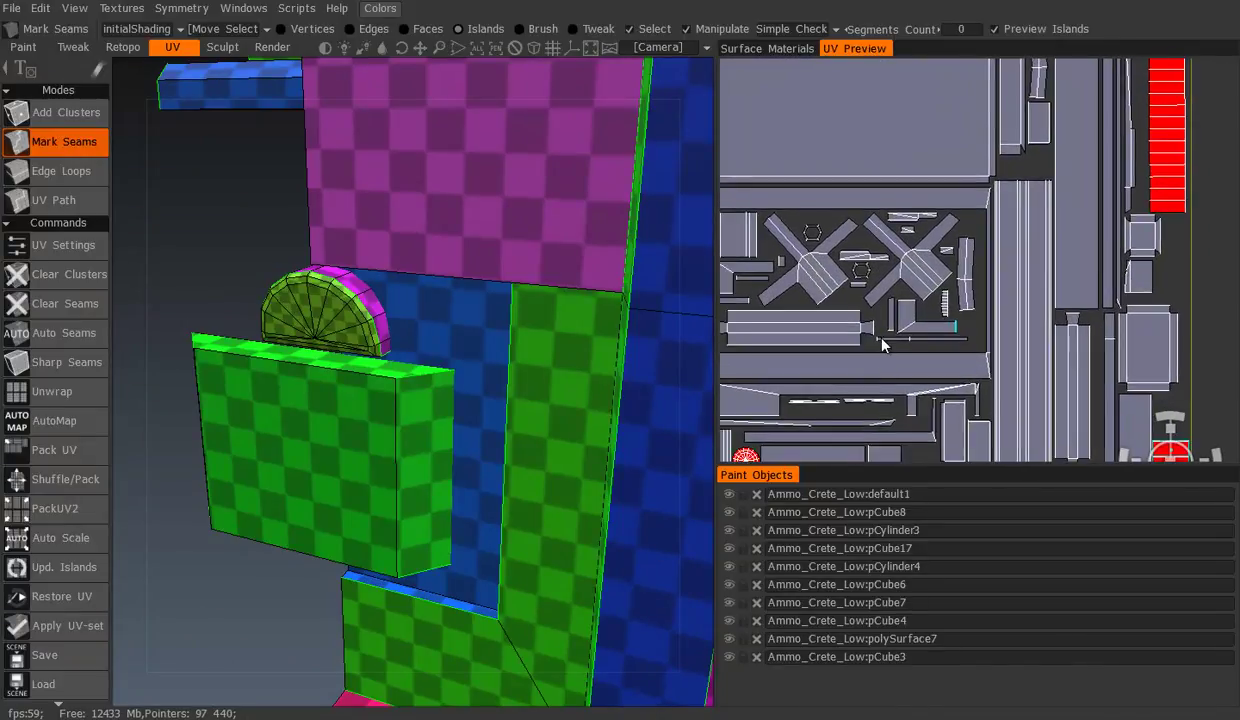
pyautogui.scroll(1, 880, 310)
pyautogui.scroll(1, 950, 298)
pyautogui.scroll(-1, 948, 298)
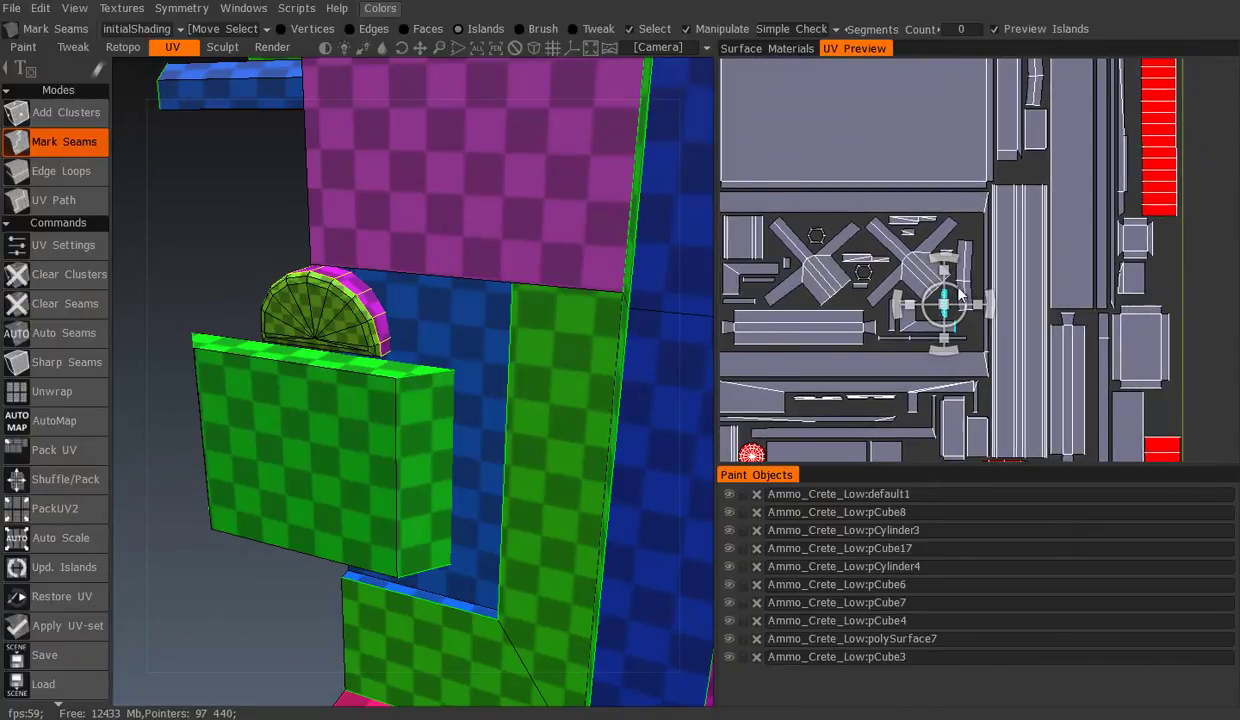
pyautogui.scroll(-1, 900, 320)
pyautogui.scroll(-1, 890, 300)
pyautogui.scroll(-1, 868, 318)
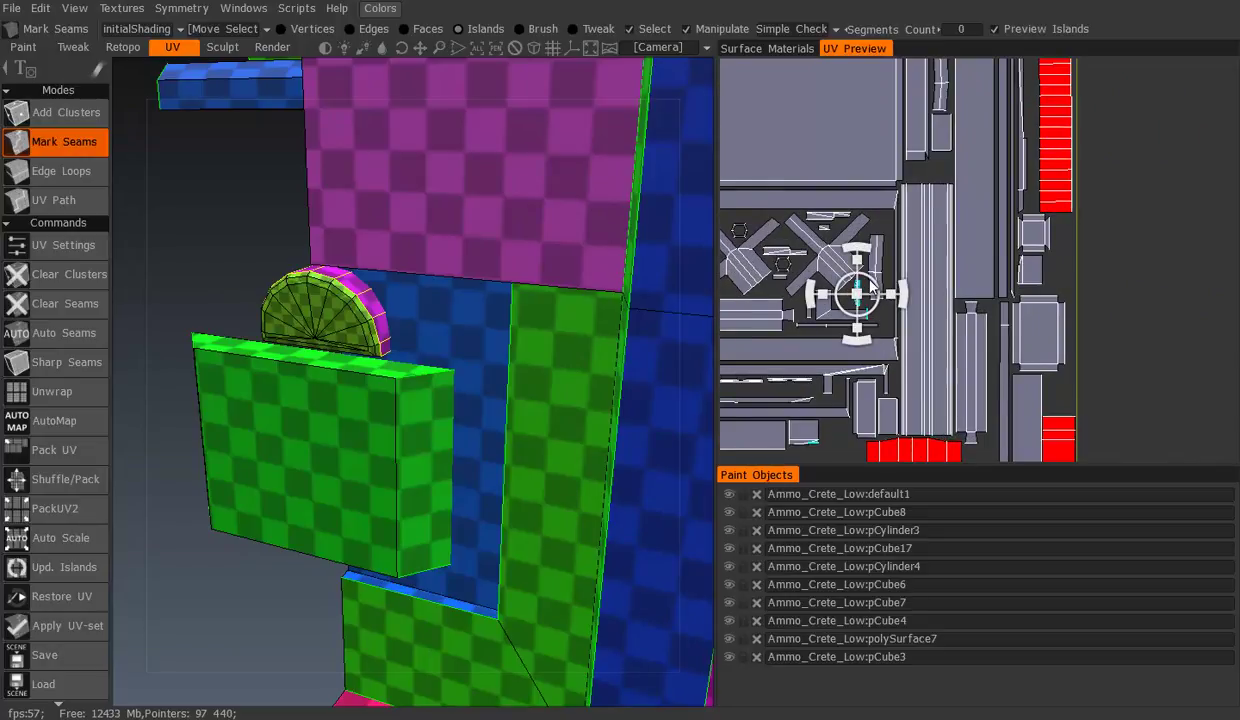
pyautogui.scroll(1, 950, 300)
pyautogui.scroll(2, 950, 282)
pyautogui.moveTo(933, 293); pyautogui.dragTo(760, 345)
pyautogui.scroll(1, 770, 340)
pyautogui.scroll(-1, 856, 308)
pyautogui.scroll(2, 838, 333)
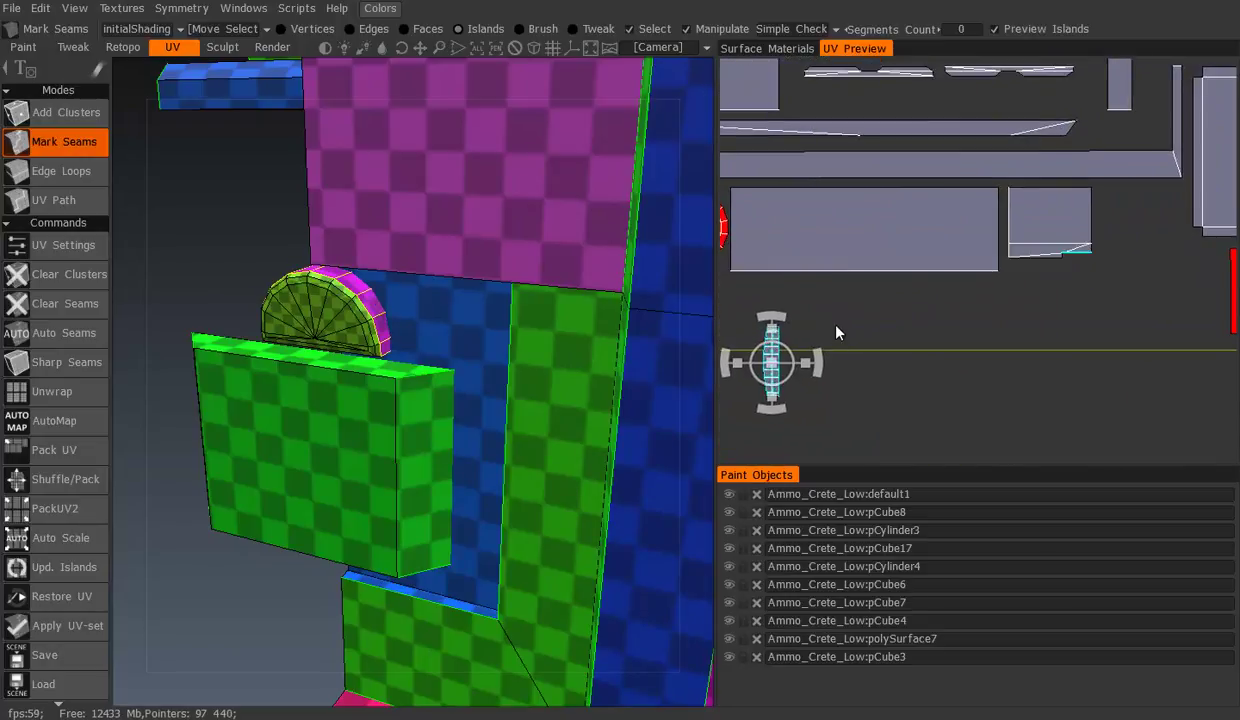
pyautogui.moveTo(838, 332); pyautogui.dragTo(871, 318, button='middle')
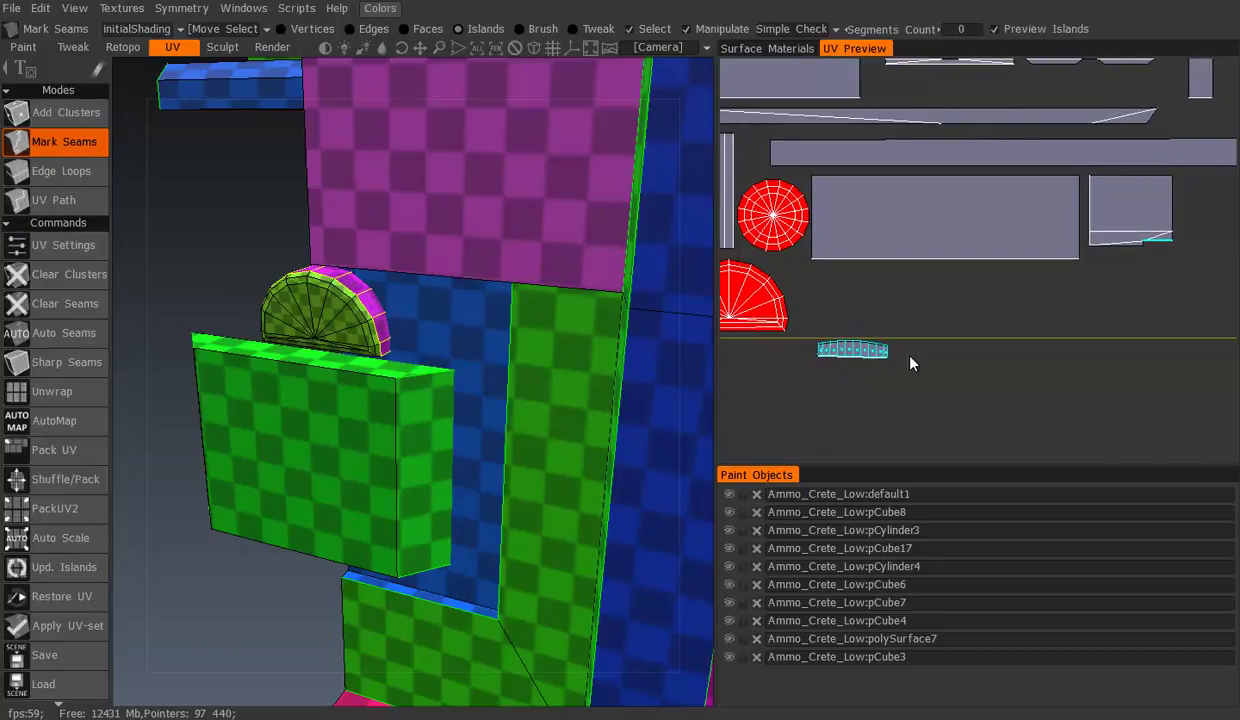
pyautogui.moveTo(845, 350)
pyautogui.mouseDown()
pyautogui.moveTo(866, 313)
pyautogui.moveTo(910, 305)
pyautogui.mouseUp()
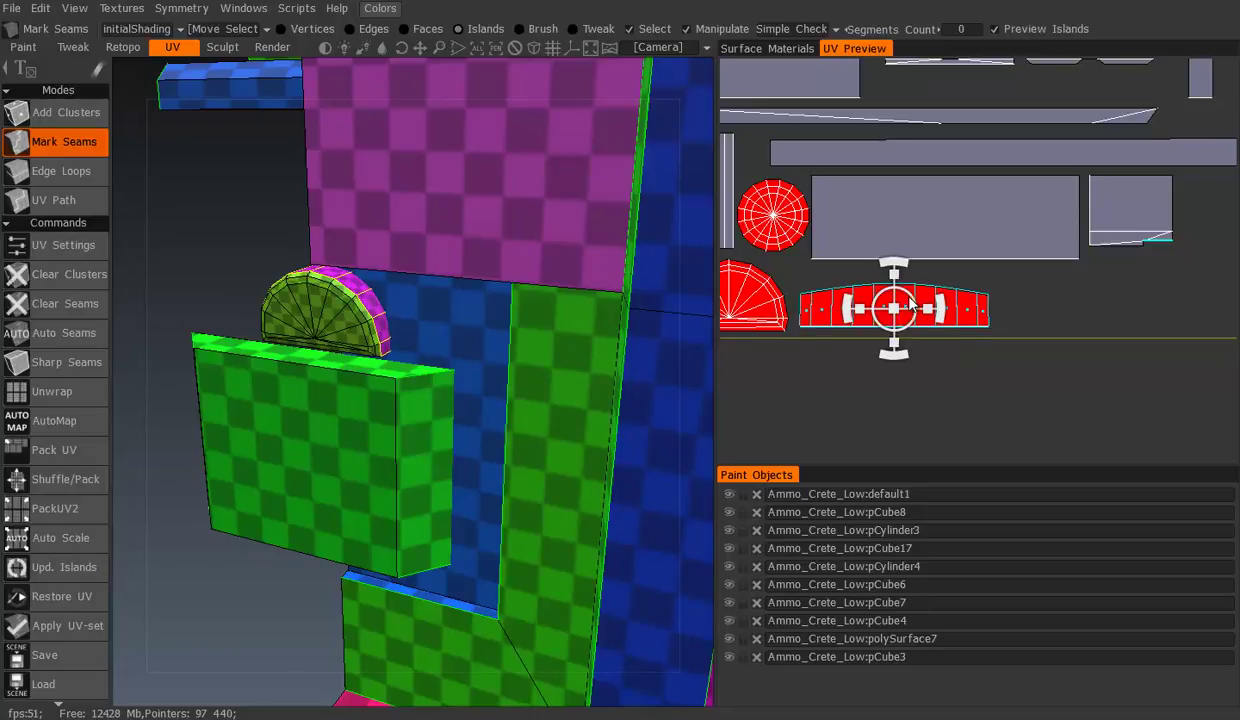
# Scale the red curved strip island wider into a band beside the half-circle island
pyautogui.click(900, 310)
pyautogui.moveTo(901, 315); pyautogui.dragTo(918, 293)
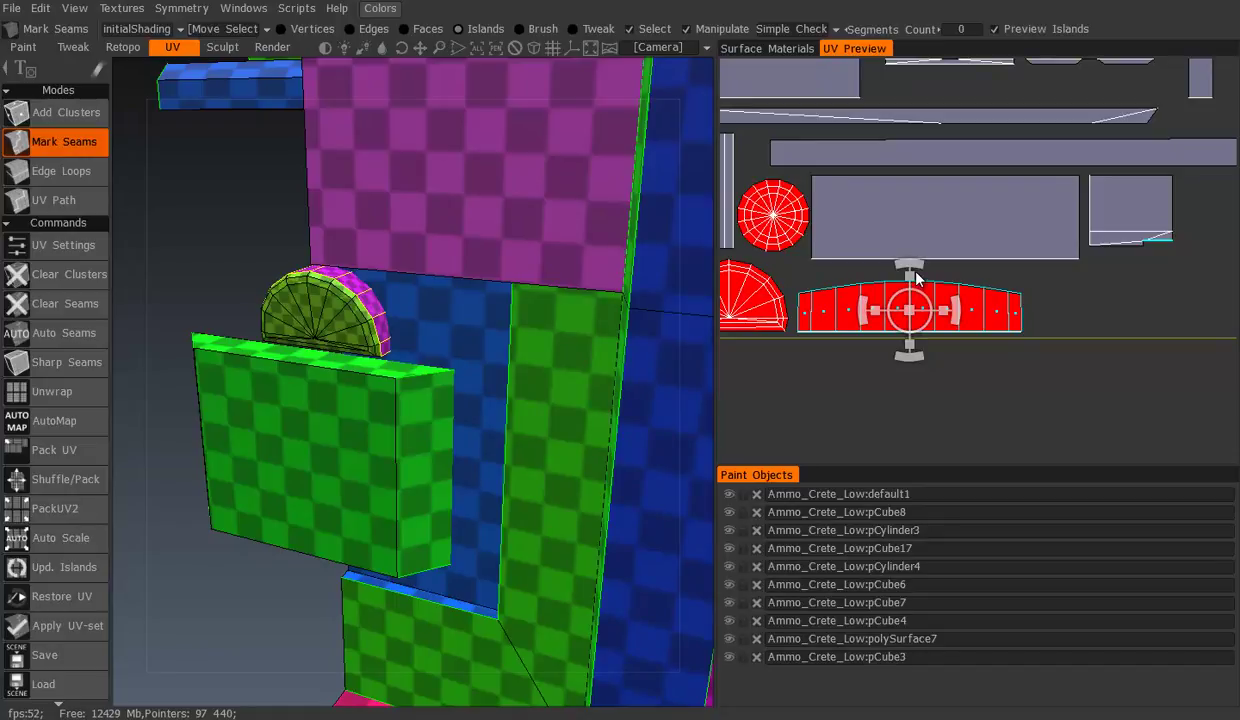
pyautogui.click(912, 298)
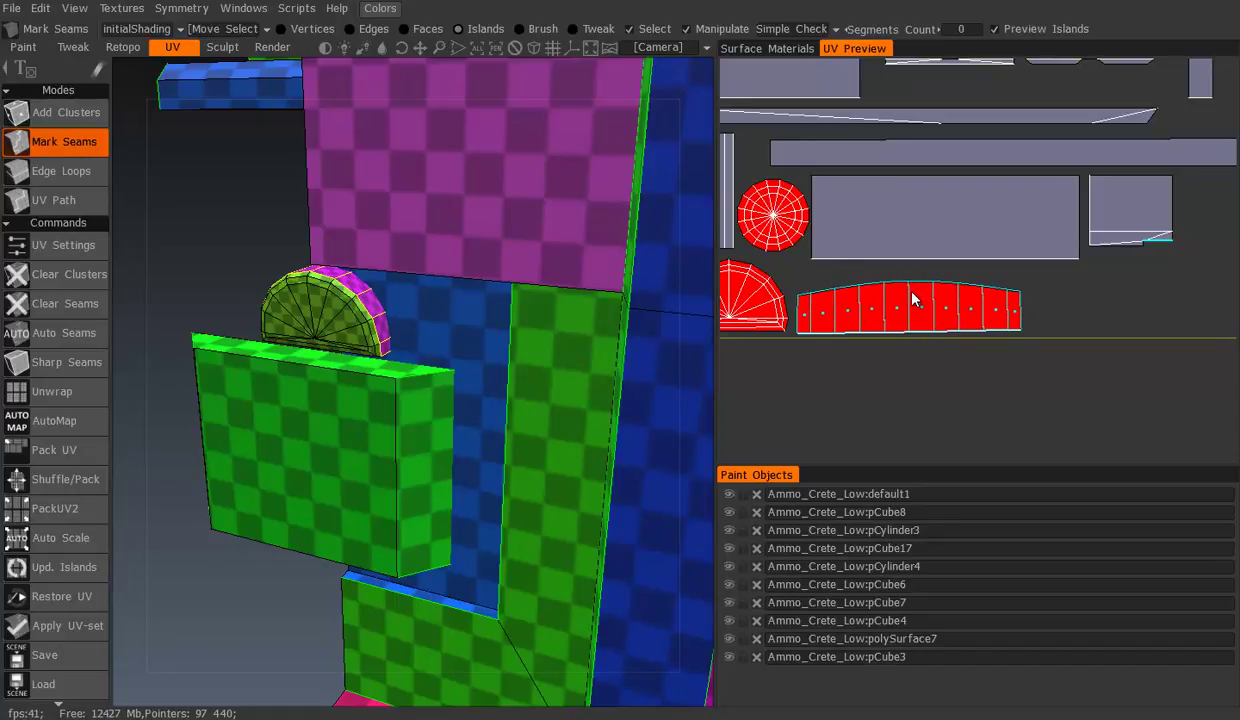
pyautogui.scroll(-2, 883, 282)
# Orbit the crate model to inspect other sides while selecting a bottom-row island
pyautogui.moveTo(526, 200); pyautogui.dragTo(720, 270, button='middle')
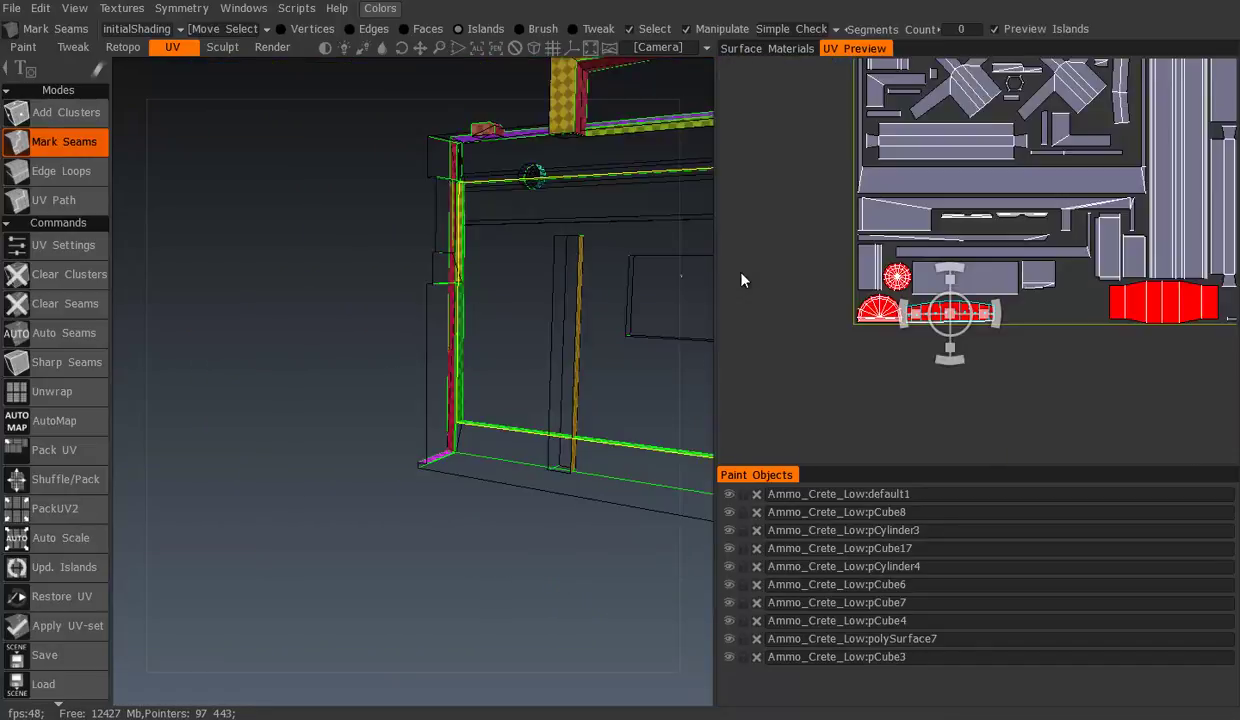
pyautogui.moveTo(538, 288)
pyautogui.mouseDown(button='middle')
pyautogui.moveTo(526, 271)
pyautogui.moveTo(567, 360)
pyautogui.moveTo(534, 321)
pyautogui.moveTo(418, 298)
pyautogui.mouseUp(button='middle')
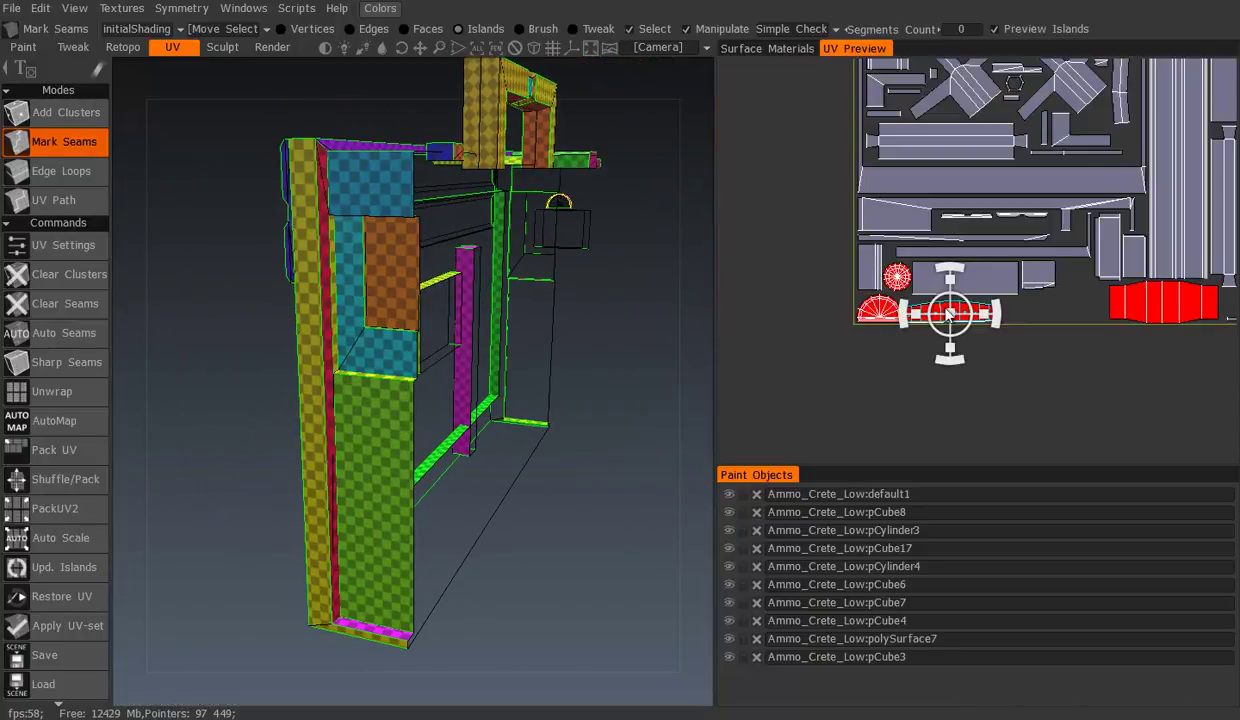
pyautogui.click(1037, 285)
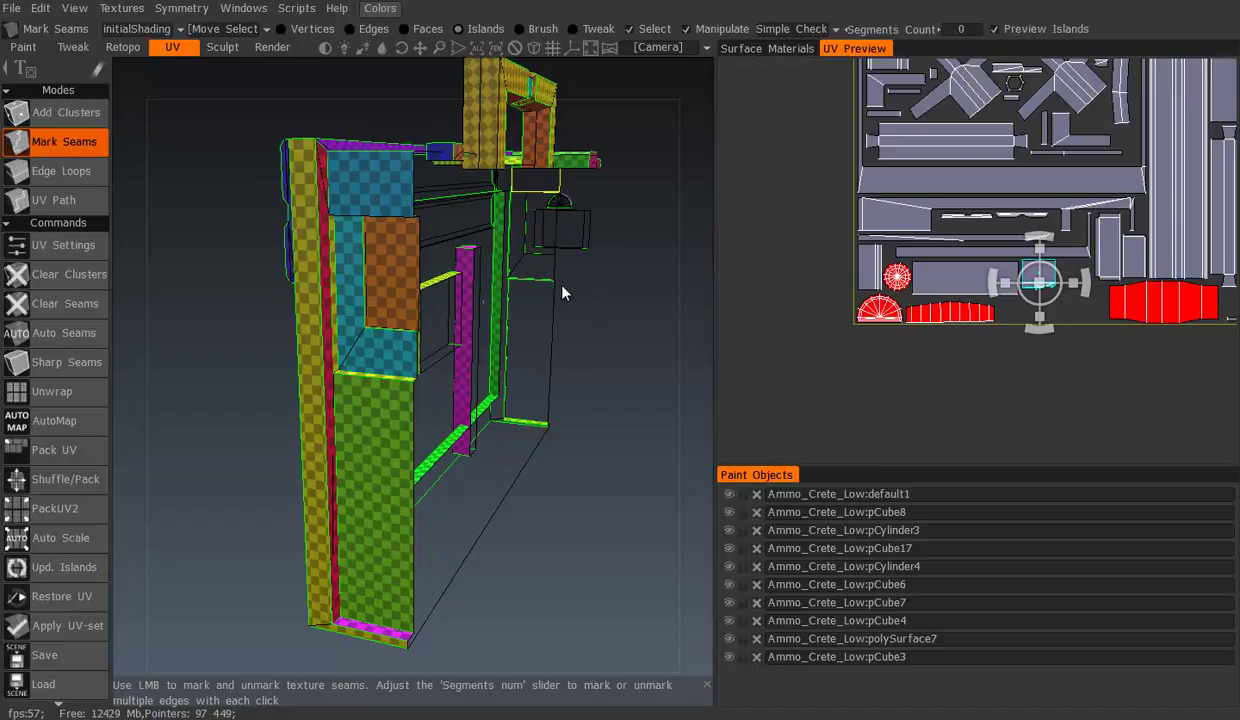
pyautogui.scroll(5, 500, 330)
pyautogui.scroll(-4, 470, 375)
pyautogui.moveTo(520, 396)
pyautogui.mouseDown(button='middle')
pyautogui.moveTo(230, 338)
pyautogui.moveTo(451, 410)
pyautogui.moveTo(487, 396)
pyautogui.mouseUp(button='middle')
pyautogui.scroll(1, 957, 290)
pyautogui.scroll(1, 924, 231)
pyautogui.scroll(2, 924, 231)
pyautogui.scroll(1, 910, 260)
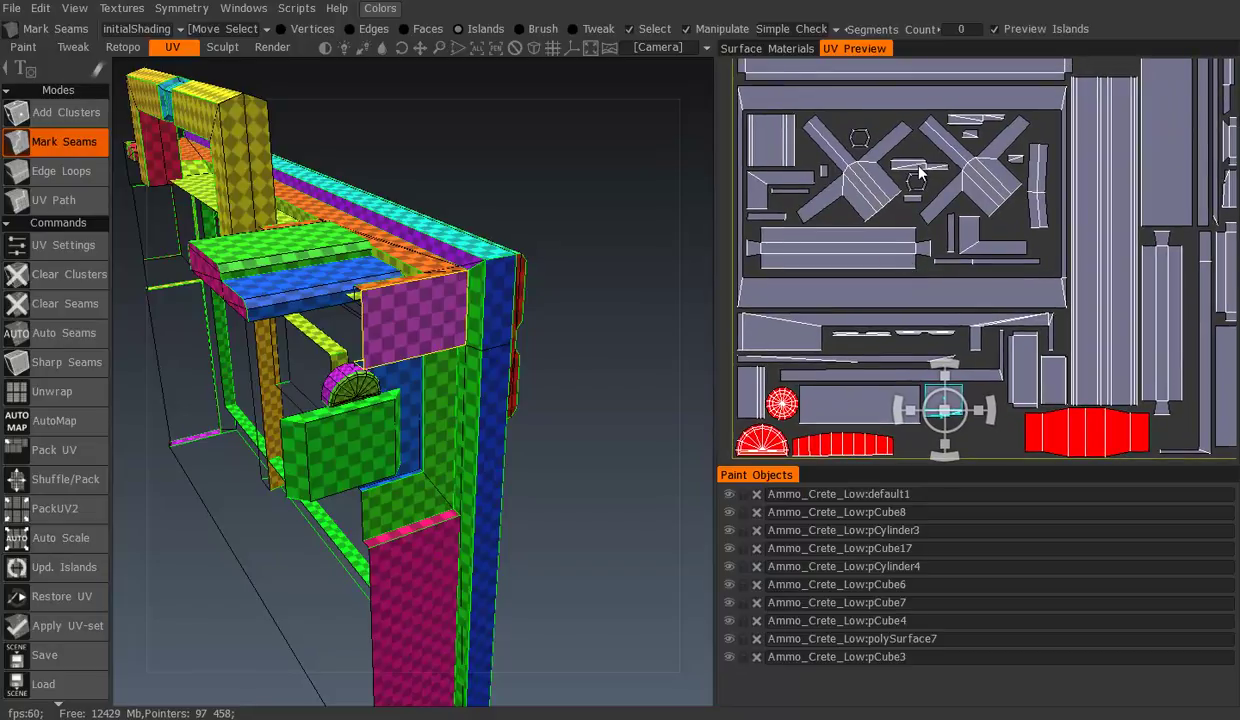
# Select the X-shaped, vertical and small square islands in turn to check their placement
pyautogui.click(921, 172)
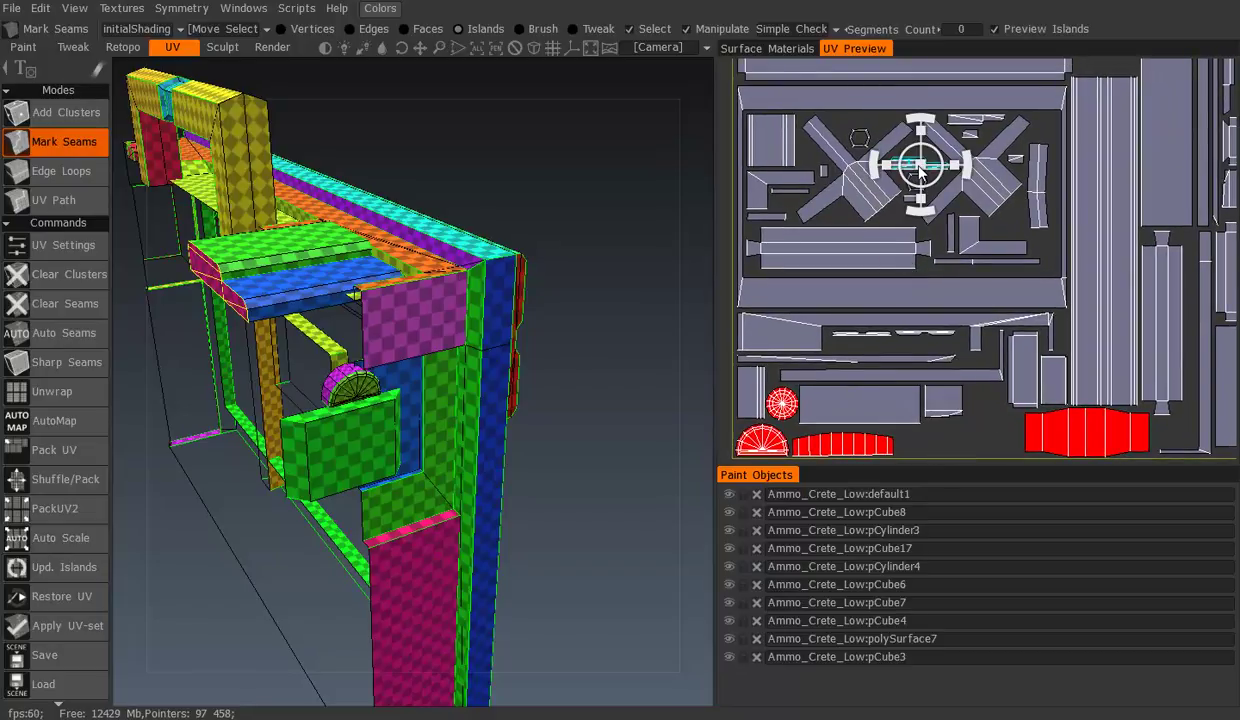
pyautogui.click(1007, 186)
pyautogui.click(1038, 191)
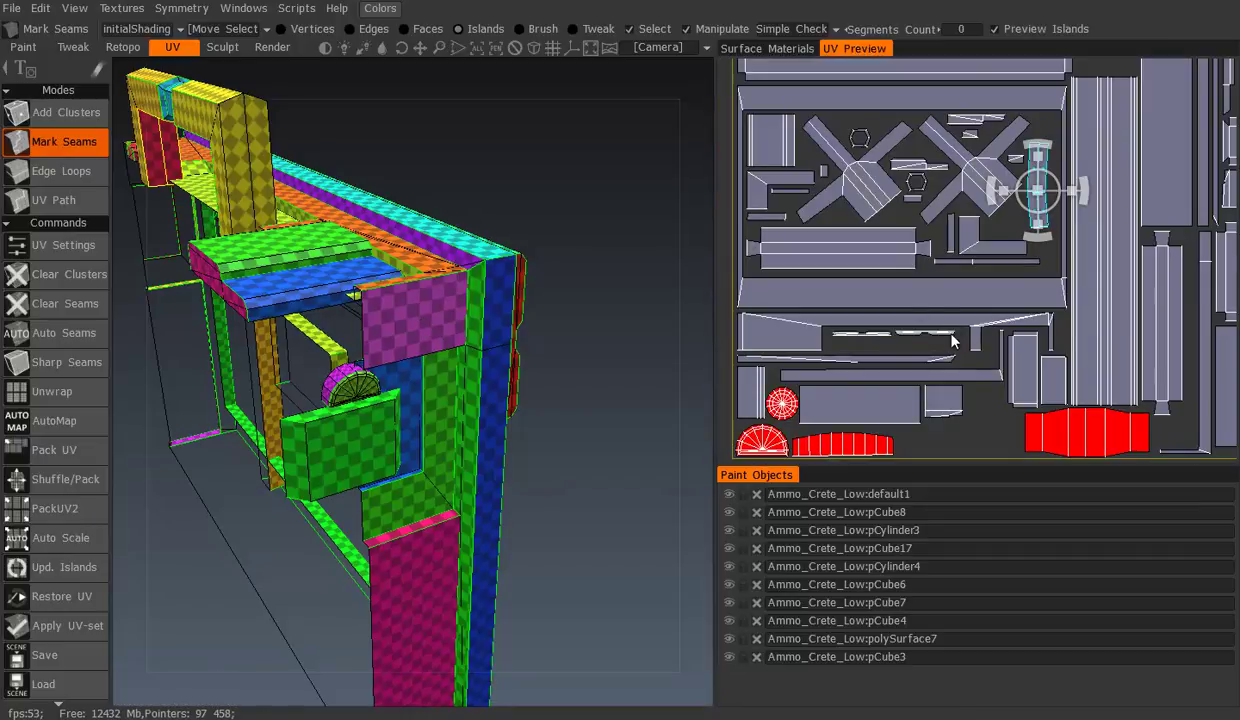
pyautogui.click(1058, 381)
pyautogui.click(945, 406)
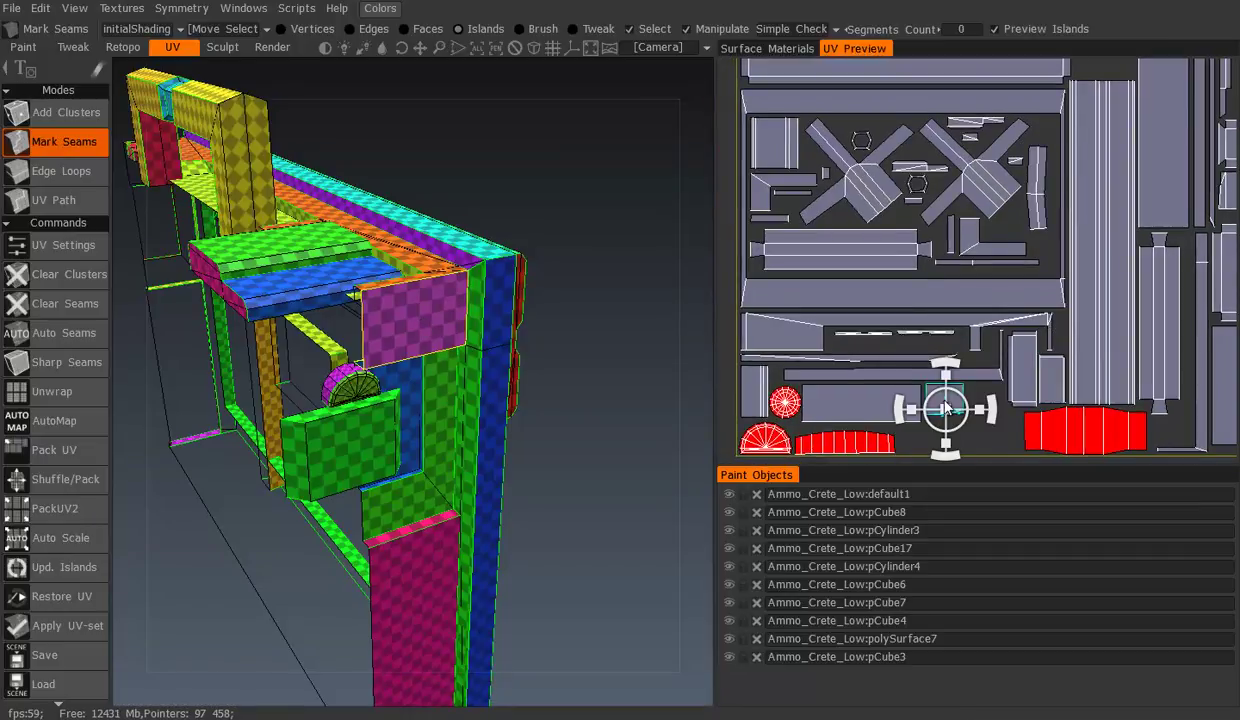
pyautogui.click(1024, 372)
pyautogui.click(772, 158)
pyautogui.moveTo(991, 215); pyautogui.dragTo(894, 346, button='middle')
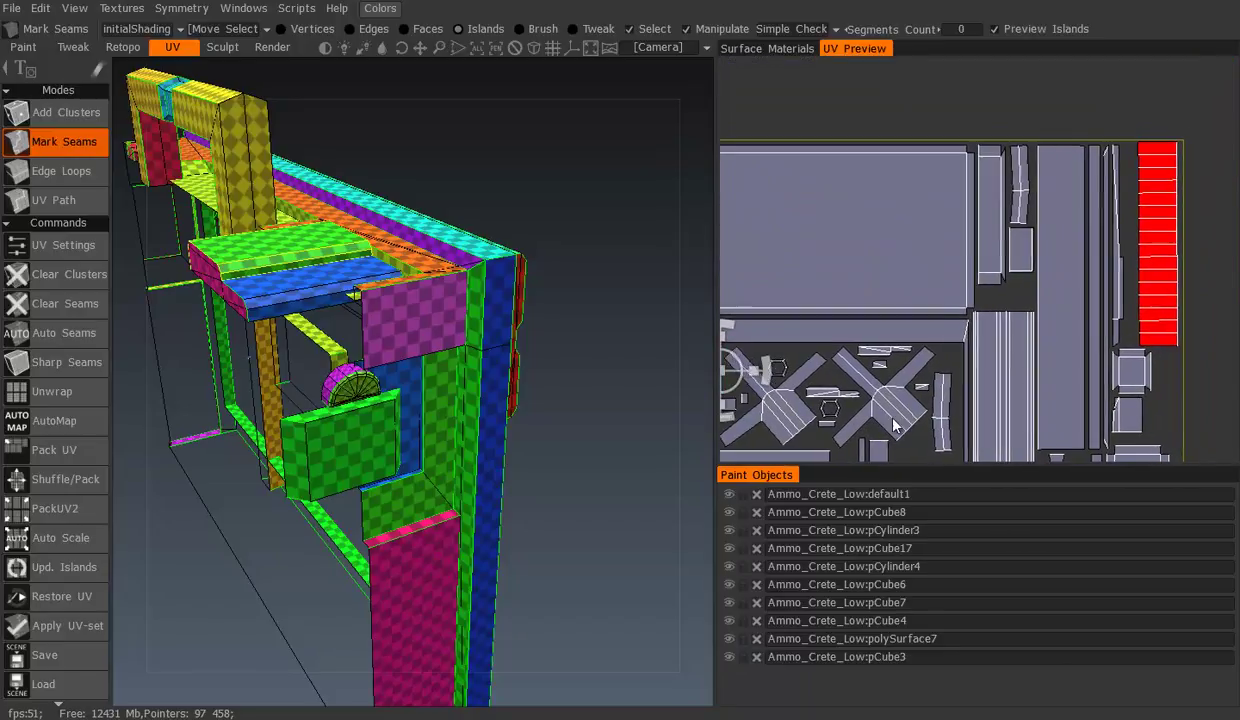
pyautogui.click(997, 235)
pyautogui.moveTo(1015, 318); pyautogui.dragTo(1044, 205, button='middle')
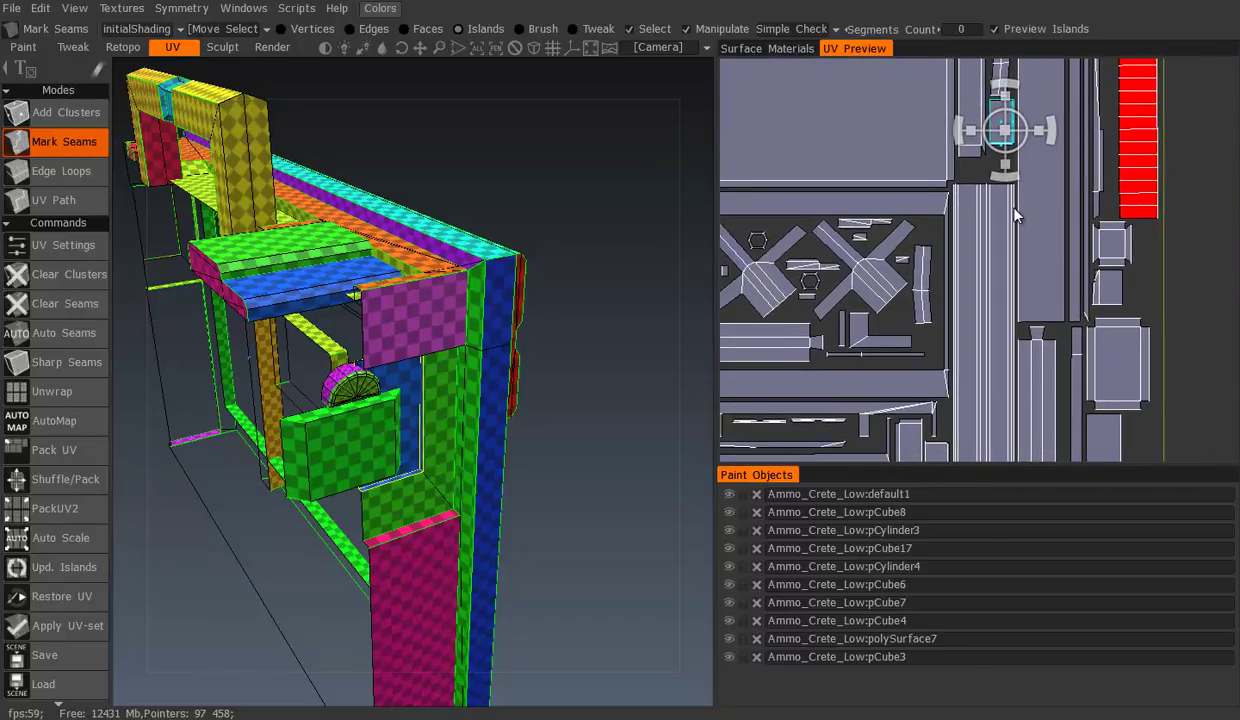
pyautogui.click(1144, 243)
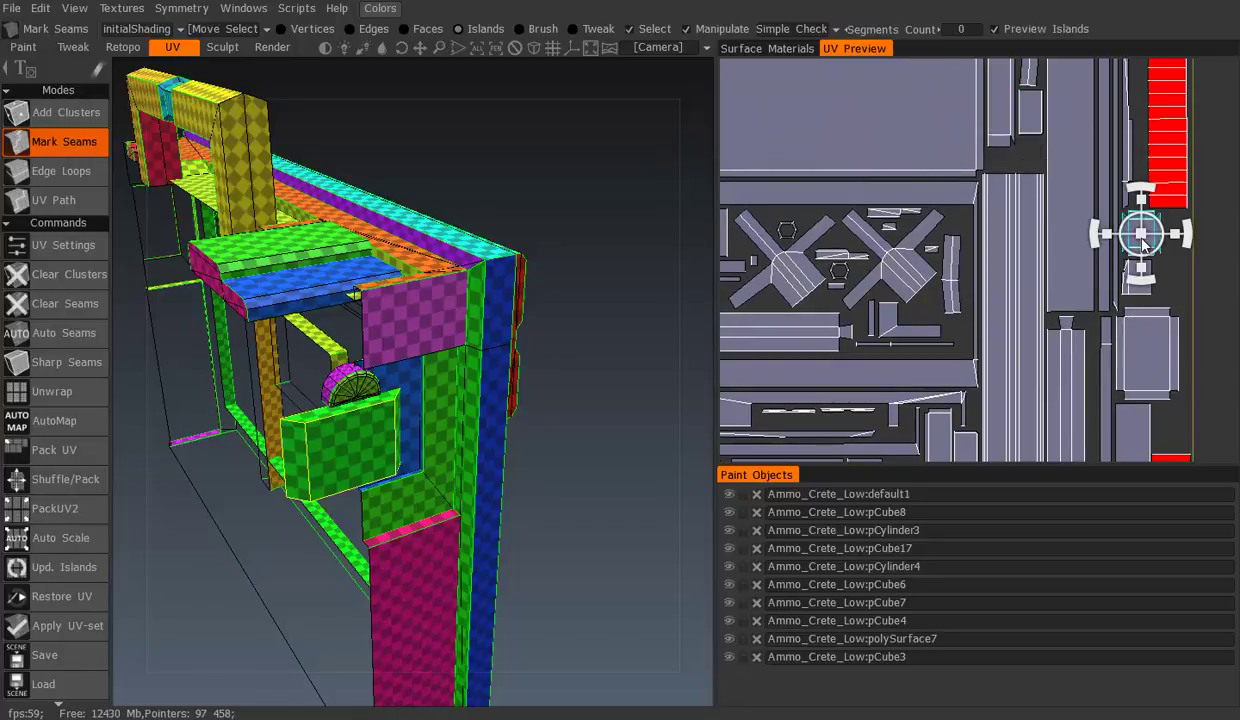
pyautogui.moveTo(997, 306); pyautogui.dragTo(1017, 235, button='middle')
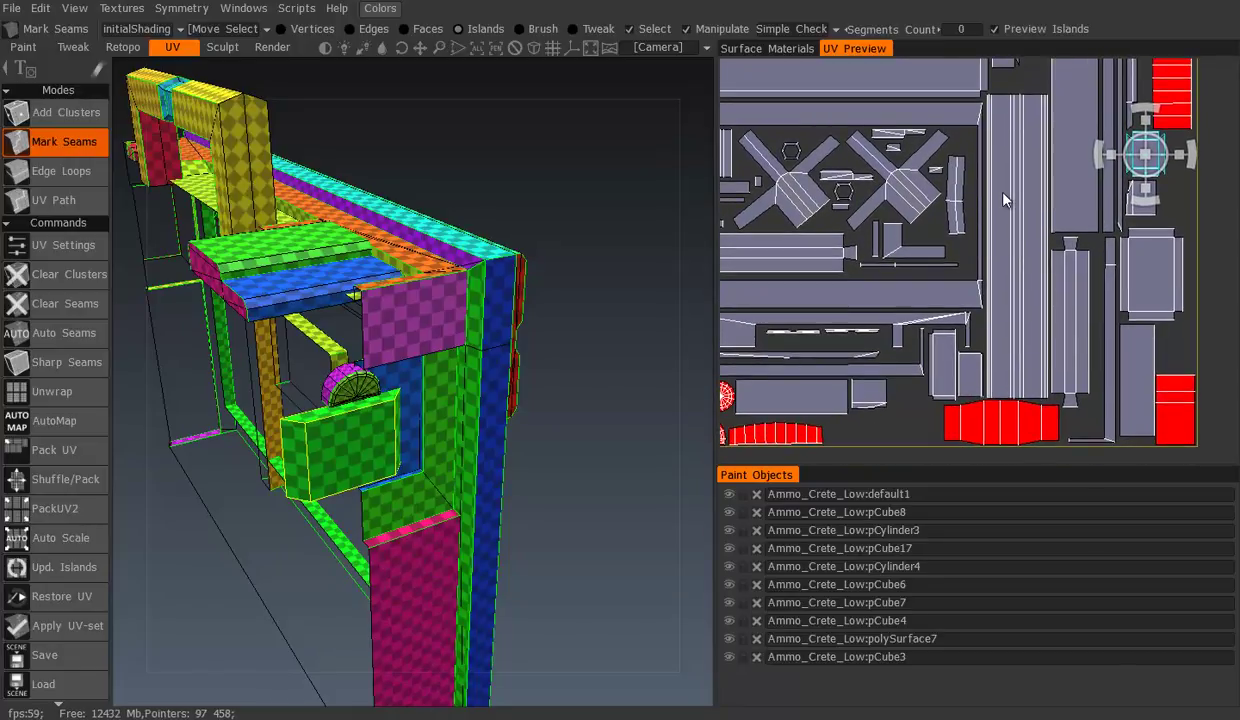
pyautogui.moveTo(1003, 198); pyautogui.dragTo(960, 362, button='middle')
pyautogui.click(1003, 203)
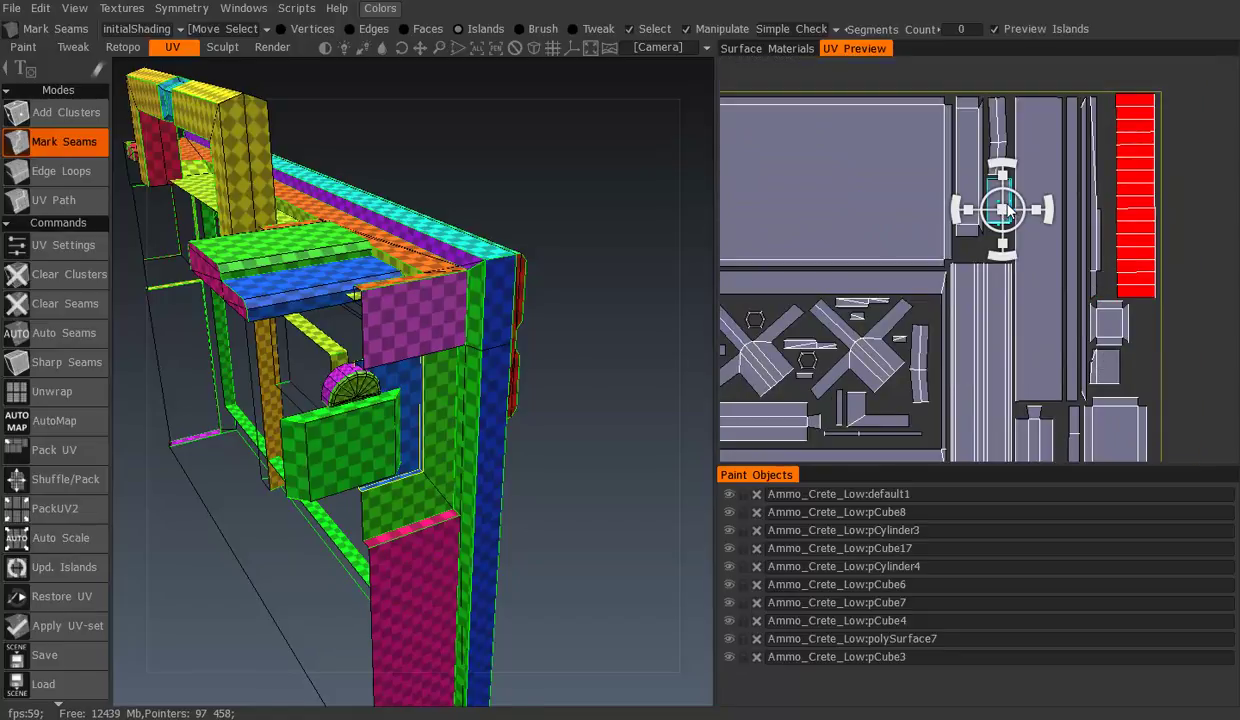
pyautogui.click(890, 383)
pyautogui.moveTo(900, 385); pyautogui.dragTo(978, 183, button='middle')
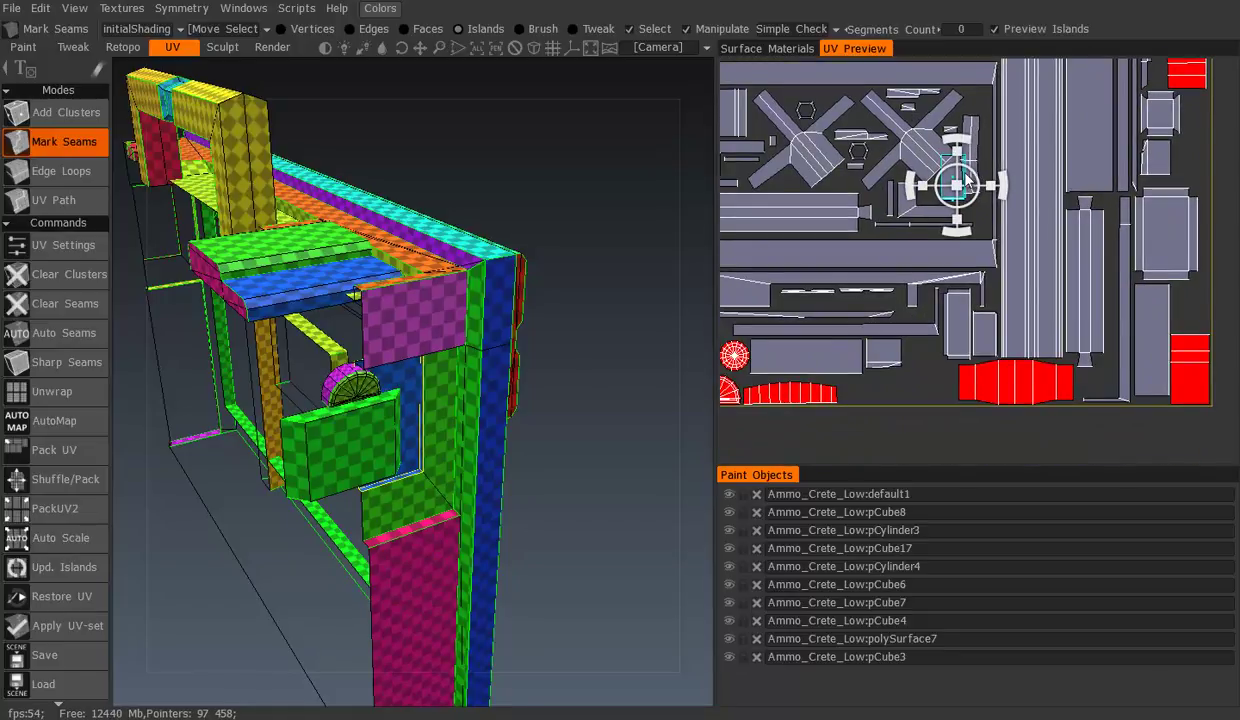
# Scale up the red rectangular island to fit between the segmented strip and wide band
pyautogui.click(885, 381)
pyautogui.scroll(3, 910, 400)
pyautogui.scroll(1, 950, 263)
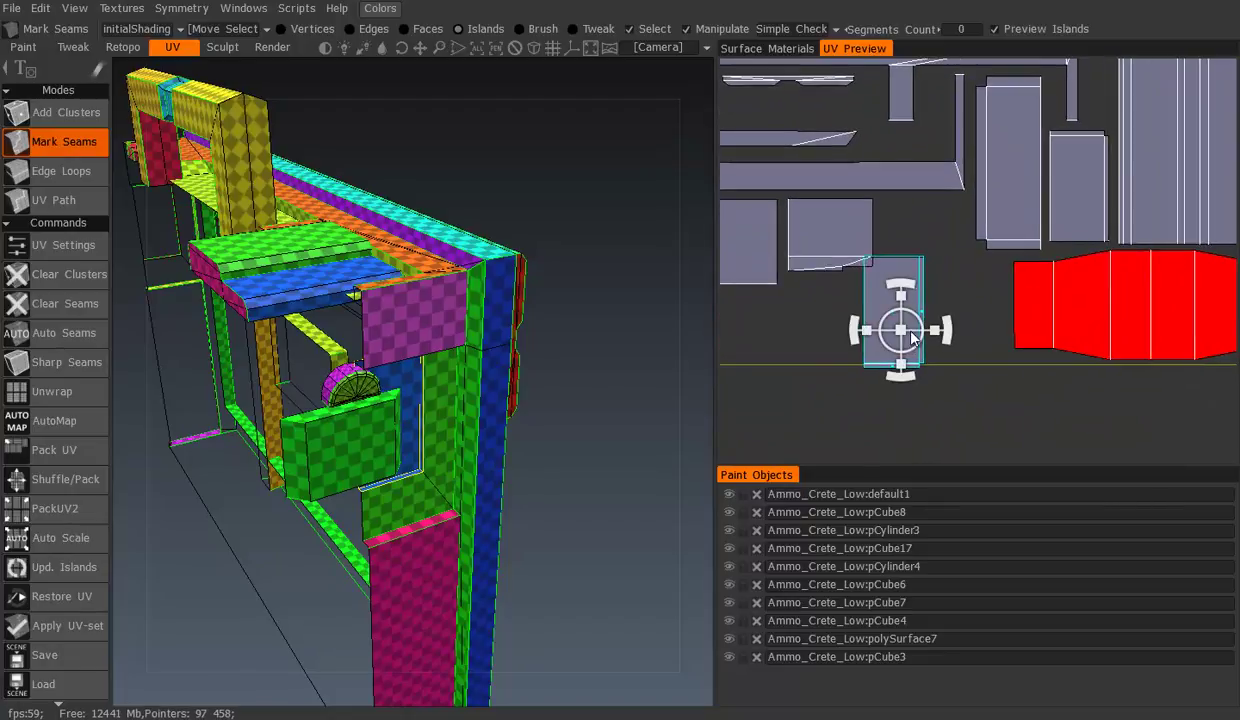
pyautogui.moveTo(882, 320)
pyautogui.mouseDown()
pyautogui.moveTo(930, 315)
pyautogui.moveTo(941, 296)
pyautogui.mouseUp()
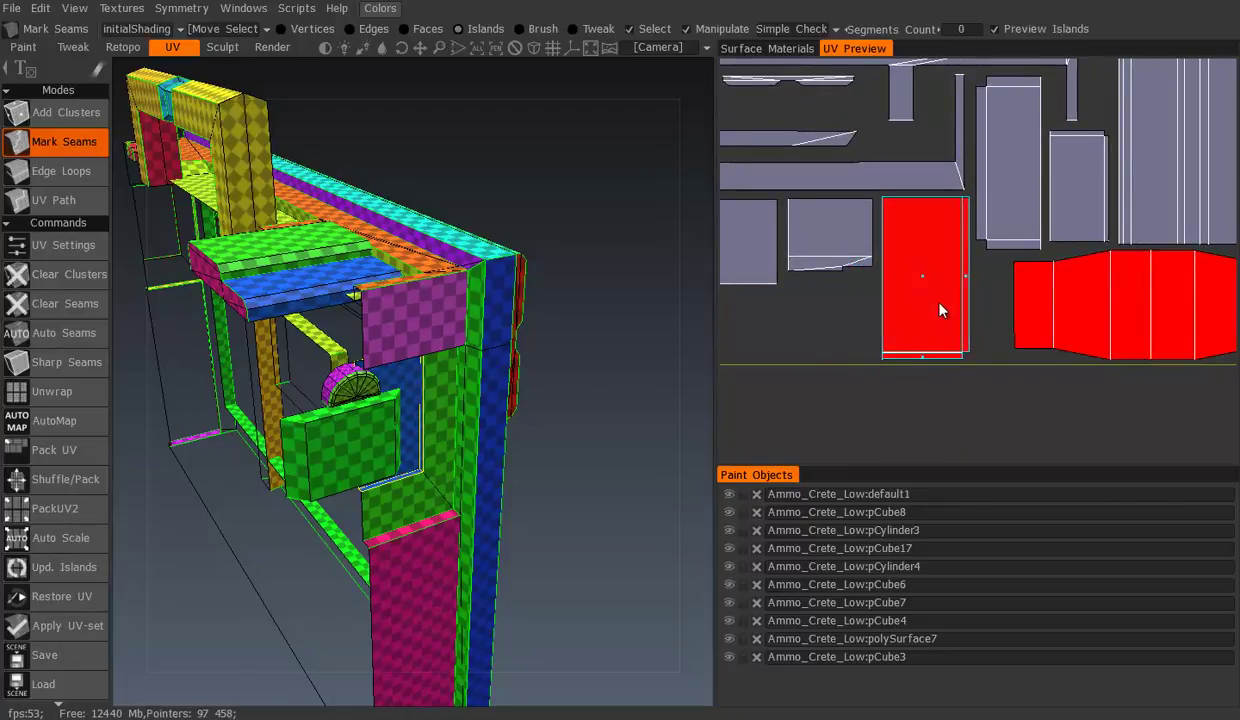
pyautogui.scroll(-1, 942, 306)
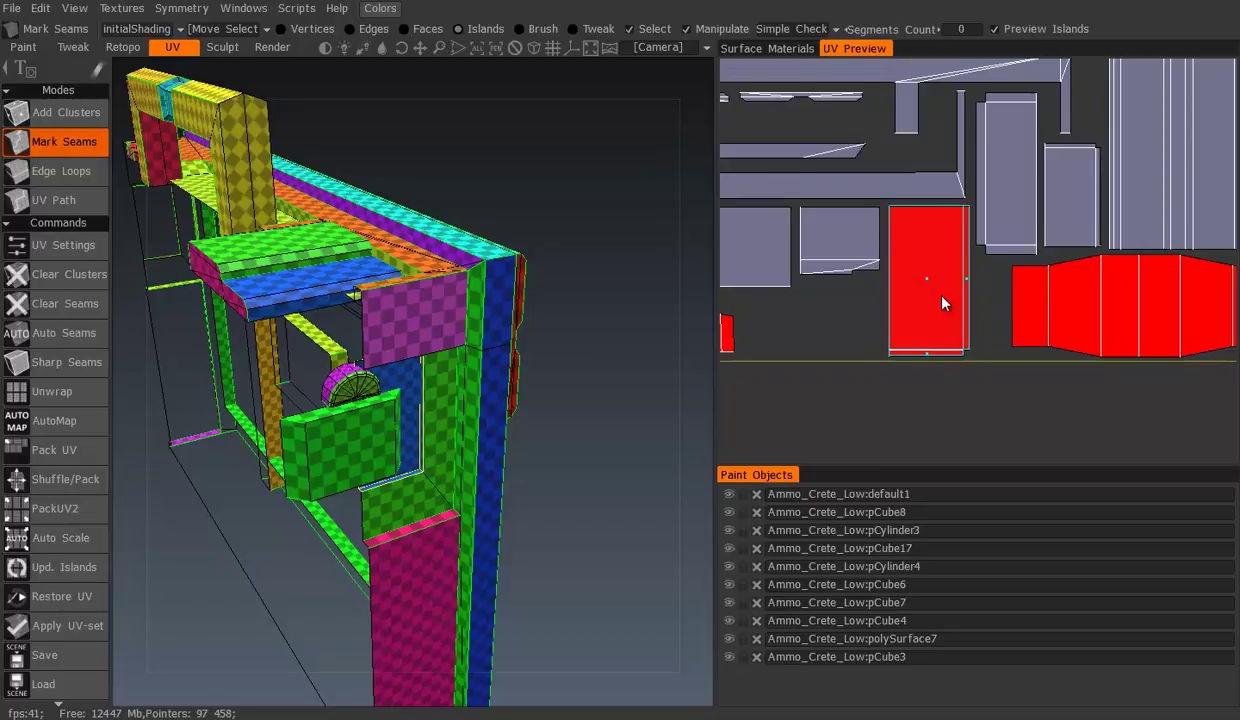
pyautogui.scroll(-1, 942, 303)
pyautogui.scroll(-1, 955, 290)
pyautogui.scroll(-1, 998, 240)
pyautogui.moveTo(998, 240)
pyautogui.mouseDown(button='middle')
pyautogui.moveTo(1155, 290)
pyautogui.moveTo(999, 318)
pyautogui.moveTo(940, 385)
pyautogui.moveTo(968, 282)
pyautogui.moveTo(945, 128)
pyautogui.mouseUp(button='middle')
pyautogui.scroll(1, 943, 273)
# Move a small island down into a gap and nudge the upper island left and down
pyautogui.scroll(1, 925, 265)
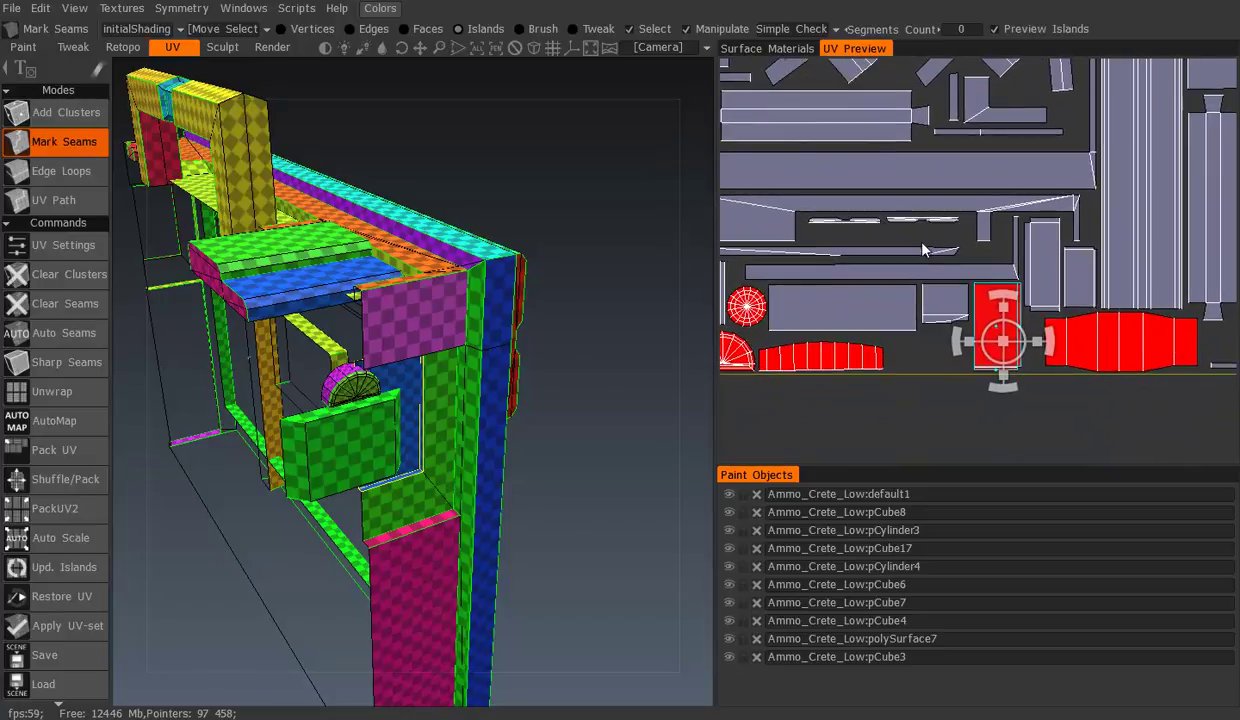
pyautogui.scroll(1, 925, 268)
pyautogui.scroll(1, 922, 270)
pyautogui.click(922, 268)
pyautogui.moveTo(922, 268)
pyautogui.mouseDown()
pyautogui.moveTo(838, 289)
pyautogui.moveTo(811, 277)
pyautogui.mouseUp()
pyautogui.click(818, 265)
# Rotate the vertical strip island to lie horizontal and move it into a lower gap
pyautogui.moveTo(815, 276); pyautogui.dragTo(942, 182, button='middle')
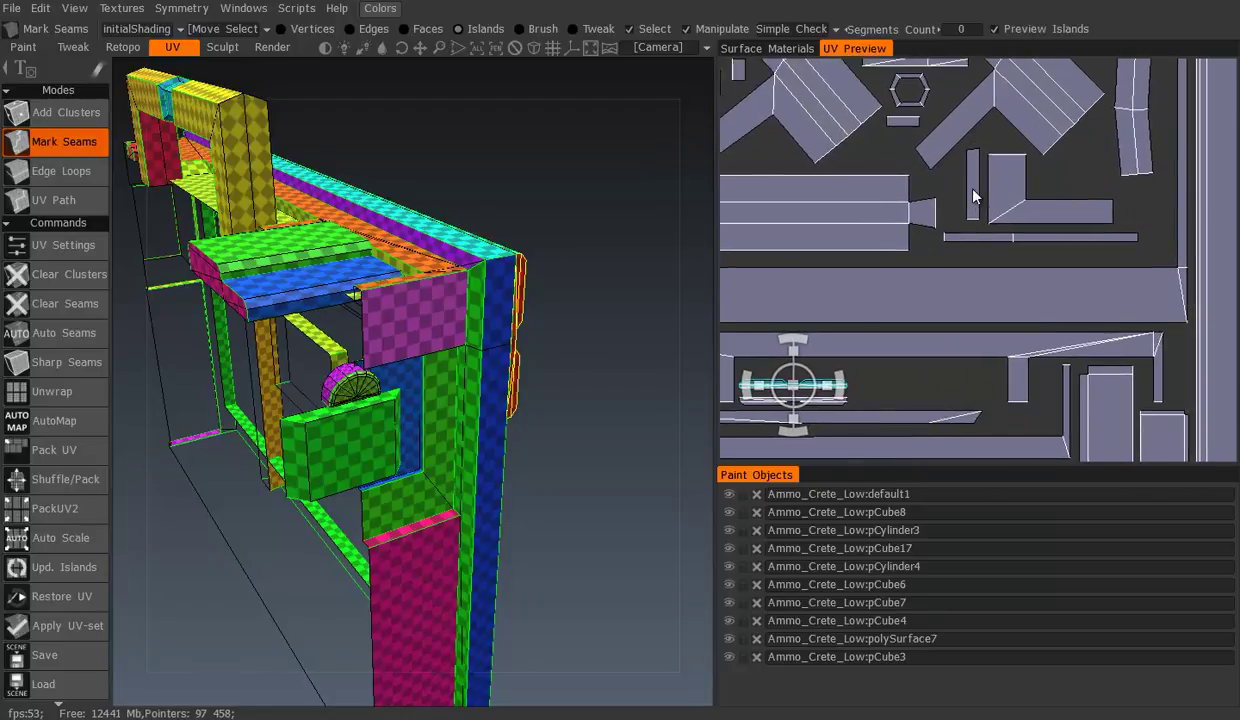
pyautogui.click(955, 241)
pyautogui.moveTo(972, 231); pyautogui.dragTo(933, 192)
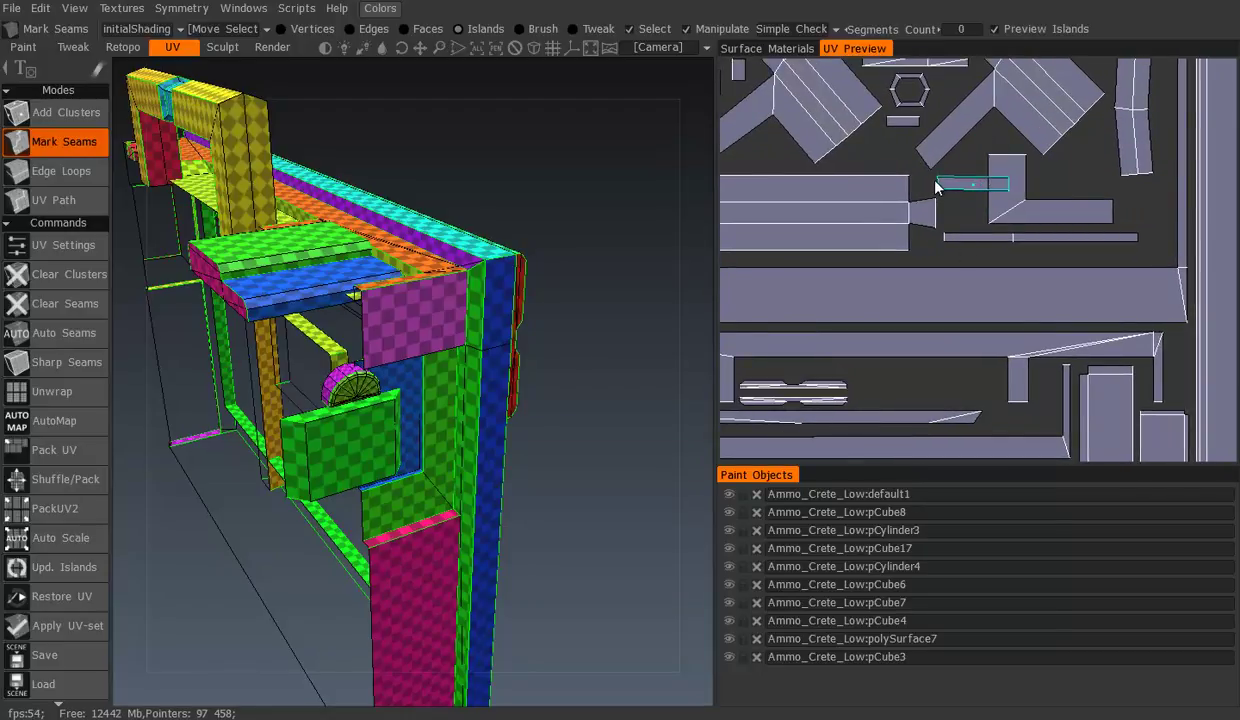
pyautogui.click(938, 188)
pyautogui.moveTo(938, 188)
pyautogui.mouseDown()
pyautogui.moveTo(760, 359)
pyautogui.moveTo(786, 366)
pyautogui.mouseUp()
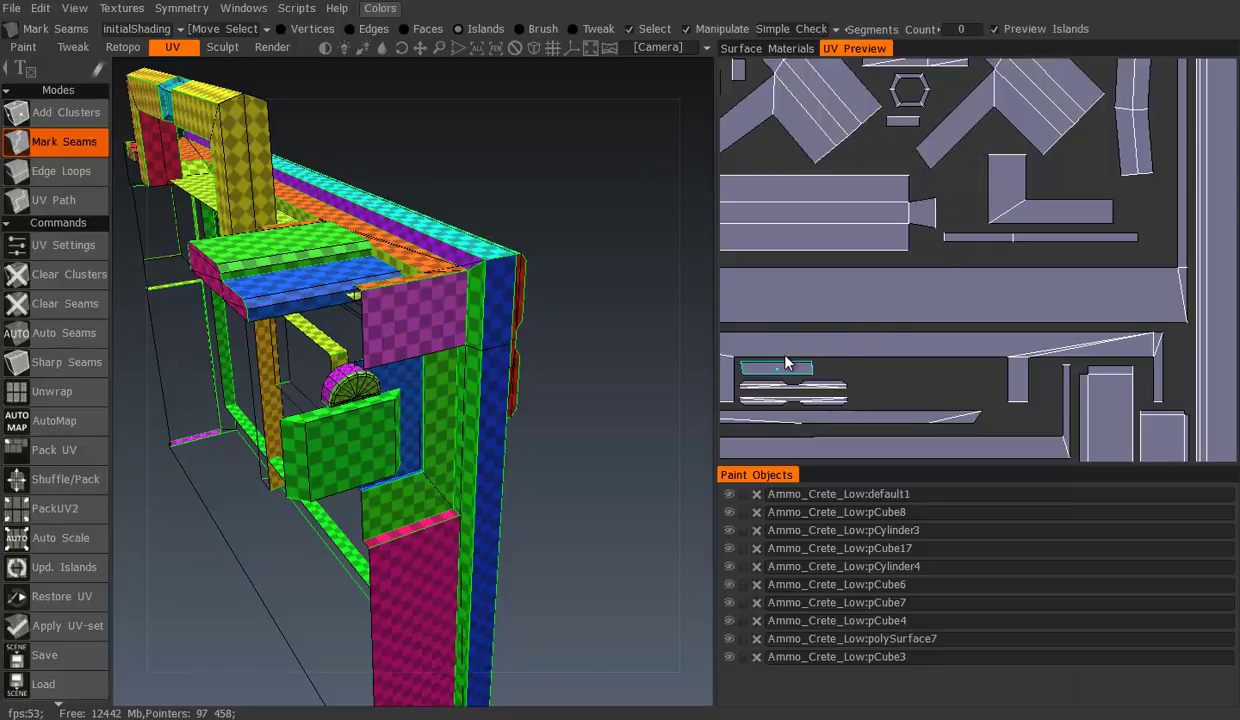
# Move the long thin island beneath the L-shaped island
pyautogui.moveTo(1004, 76); pyautogui.dragTo(980, 155, button='middle')
pyautogui.click(992, 250)
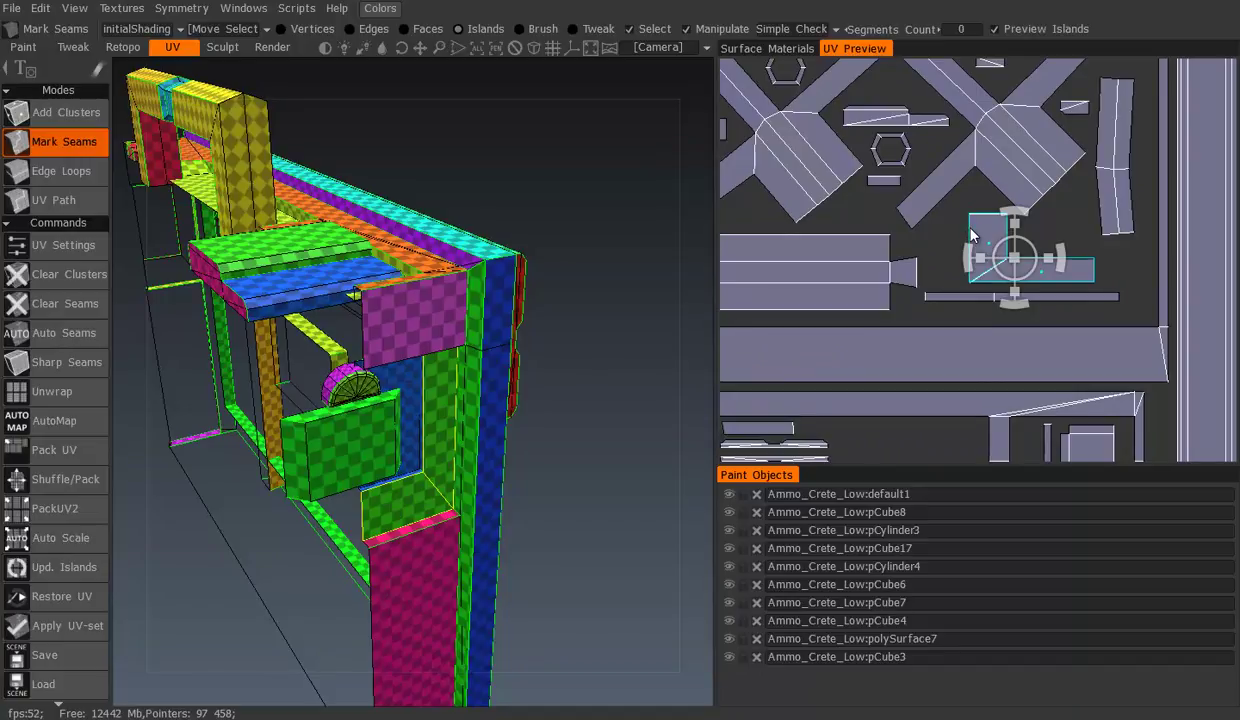
pyautogui.moveTo(868, 363)
pyautogui.mouseDown(button='middle')
pyautogui.moveTo(920, 225)
pyautogui.moveTo(960, 287)
pyautogui.moveTo(962, 365)
pyautogui.mouseUp(button='middle')
pyautogui.click(988, 110)
pyautogui.moveTo(986, 203); pyautogui.dragTo(970, 165, button='middle')
pyautogui.click(976, 333)
pyautogui.moveTo(976, 333); pyautogui.dragTo(988, 349)
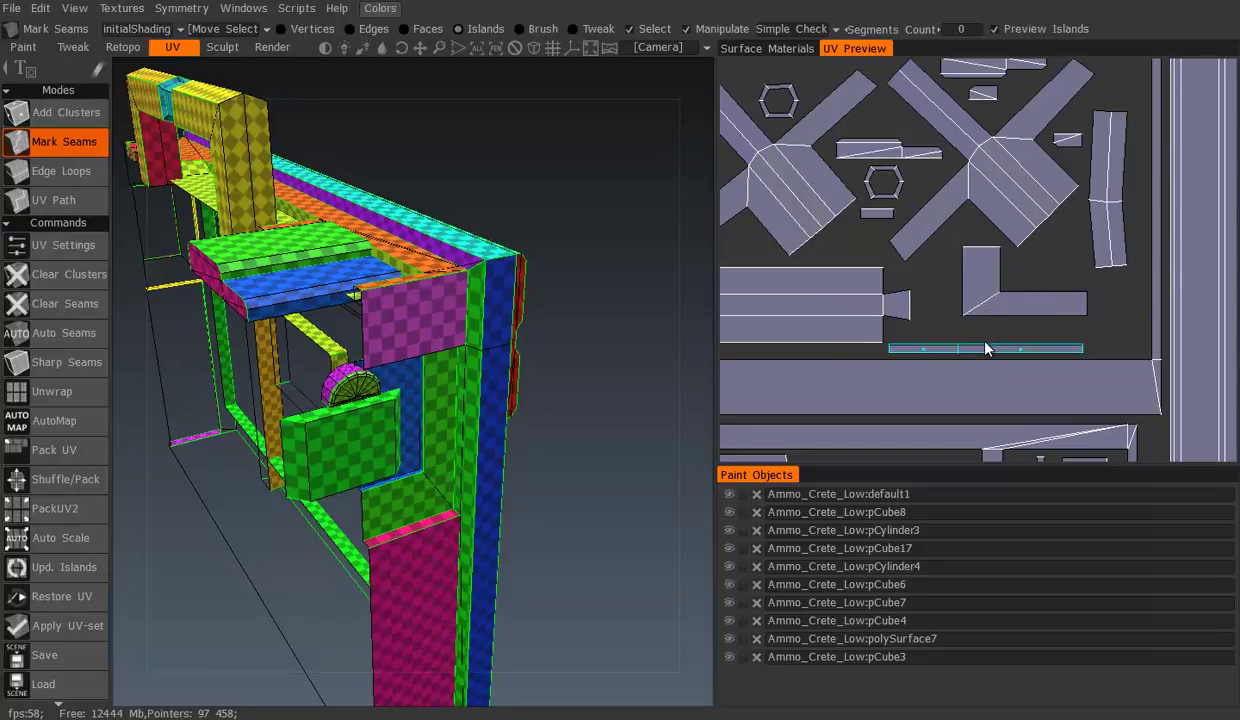
# Scale the L-shaped island up slightly
pyautogui.click(1000, 290)
pyautogui.moveTo(1018, 285); pyautogui.dragTo(988, 278)
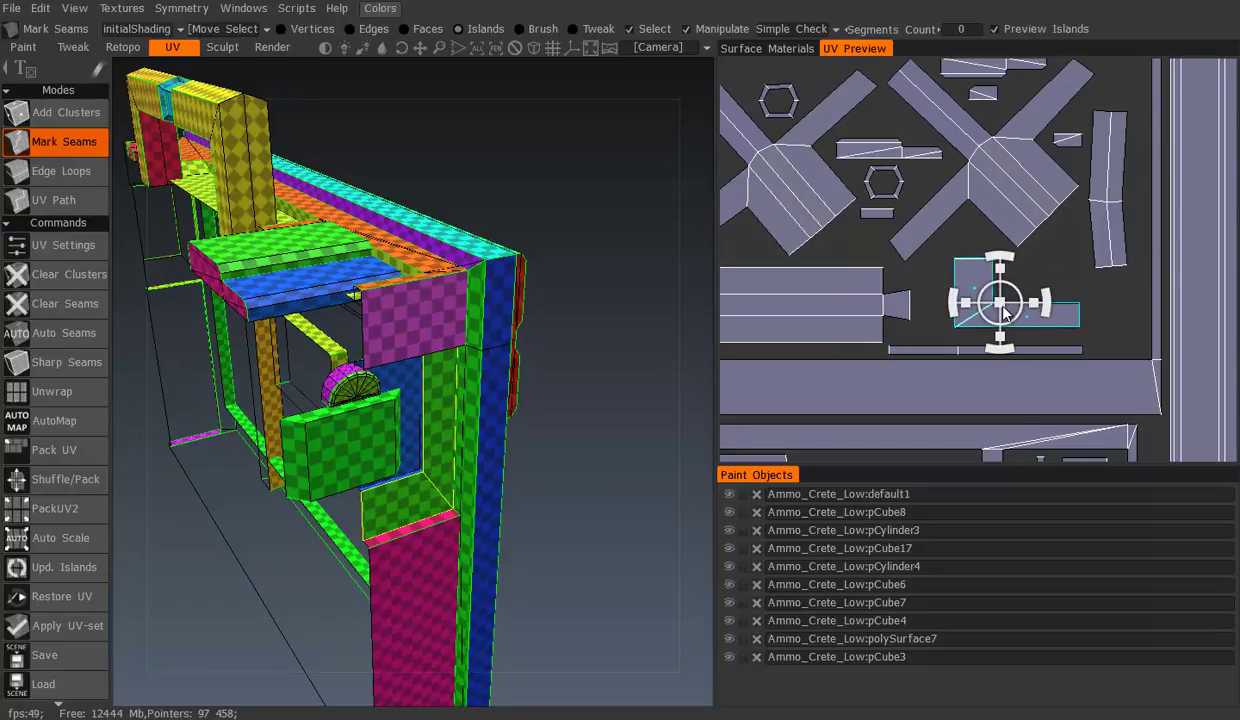
pyautogui.click(1014, 322)
pyautogui.moveTo(1010, 306); pyautogui.dragTo(996, 299)
pyautogui.click(999, 306)
# Bring the lower-left islands into view and select the small island beside the red blocks
pyautogui.scroll(-3, 1008, 200)
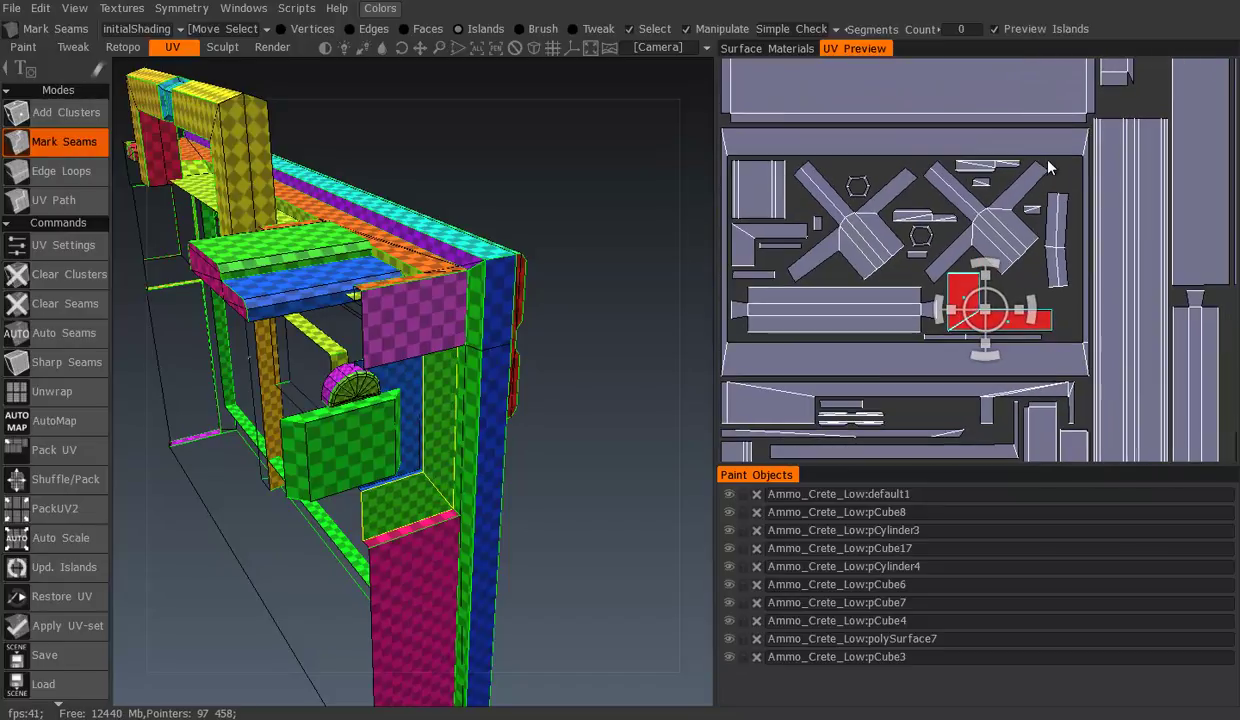
pyautogui.scroll(4, 1014, 154)
pyautogui.moveTo(1031, 147)
pyautogui.mouseDown(button='middle')
pyautogui.moveTo(966, 314)
pyautogui.moveTo(978, 180)
pyautogui.mouseUp(button='middle')
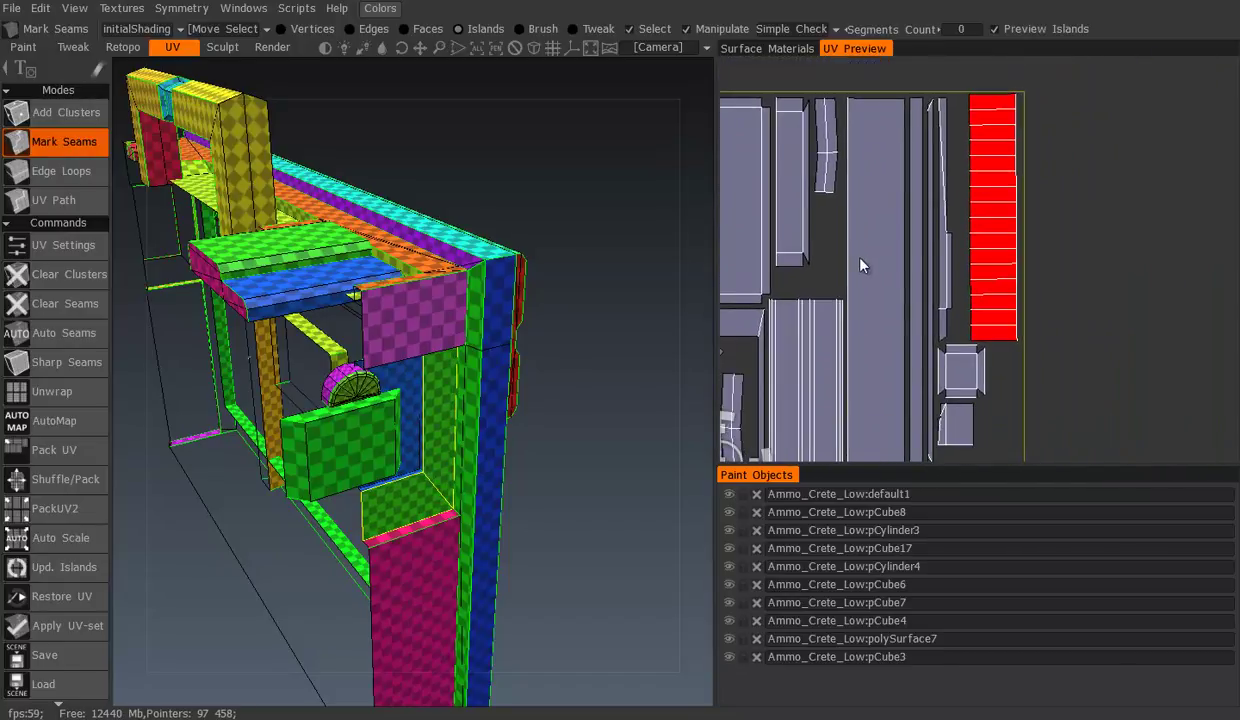
pyautogui.scroll(-3, 860, 265)
pyautogui.scroll(3, 880, 279)
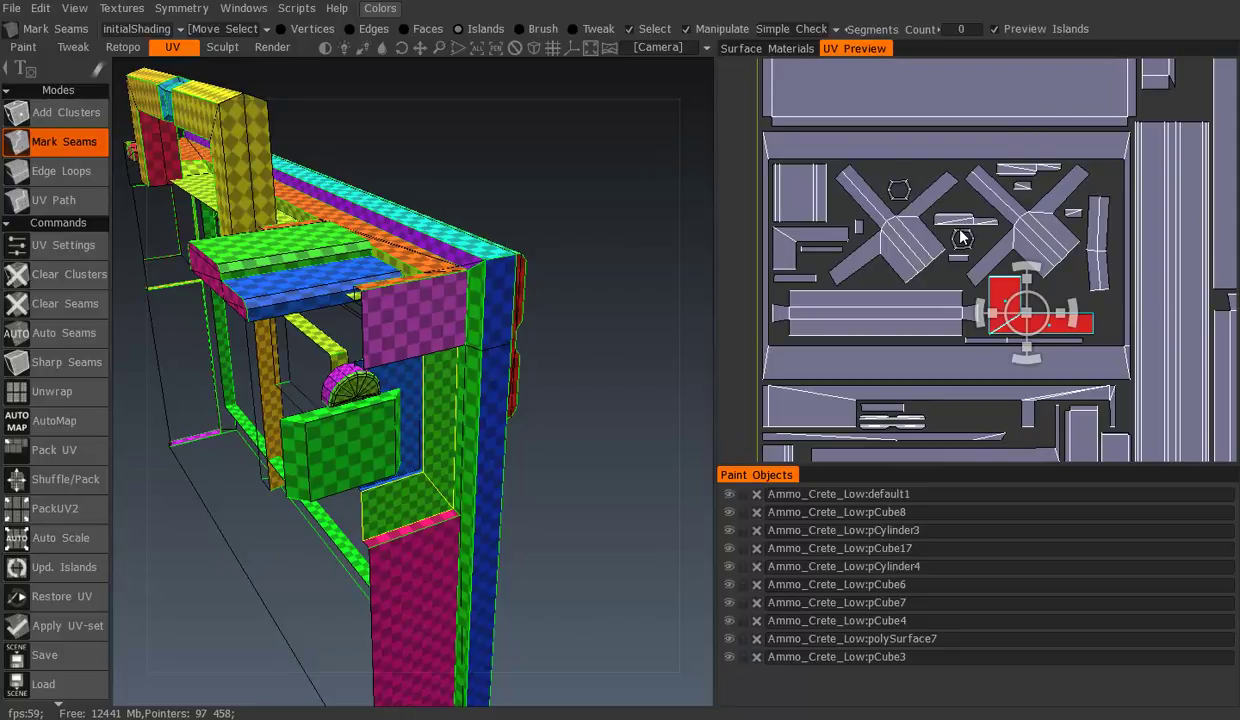
pyautogui.click(800, 198)
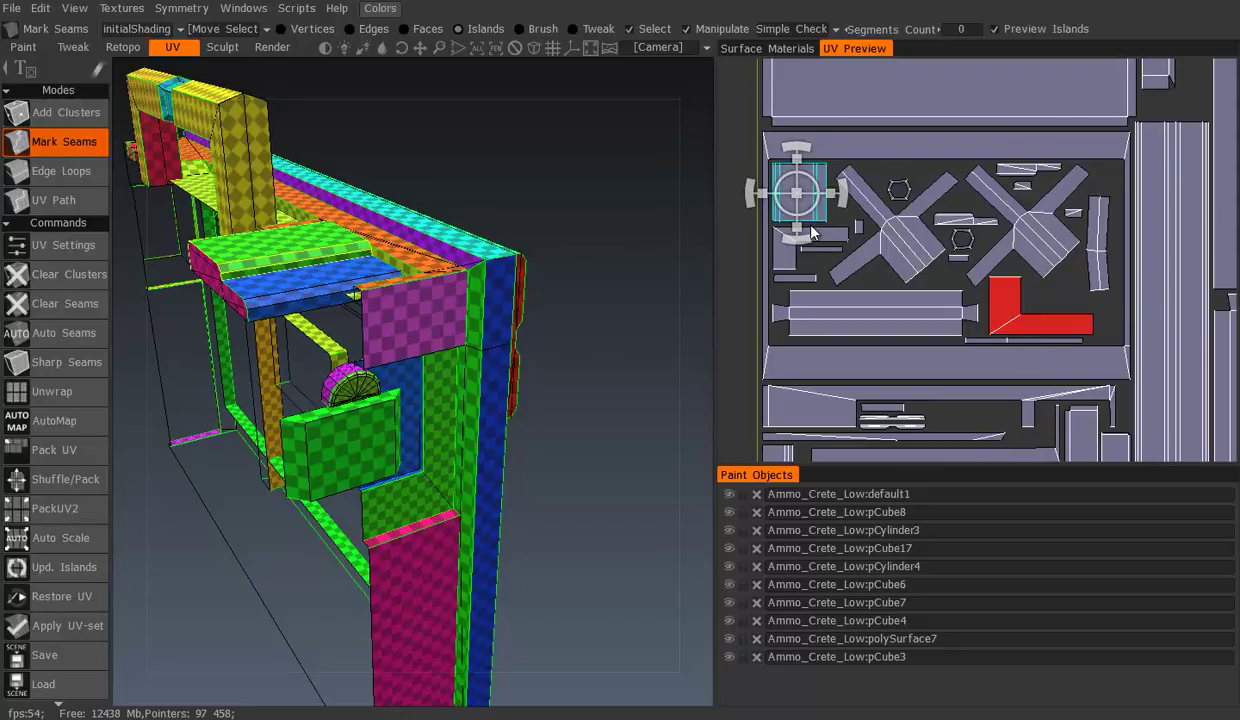
pyautogui.scroll(-3, 943, 285)
pyautogui.scroll(3, 943, 285)
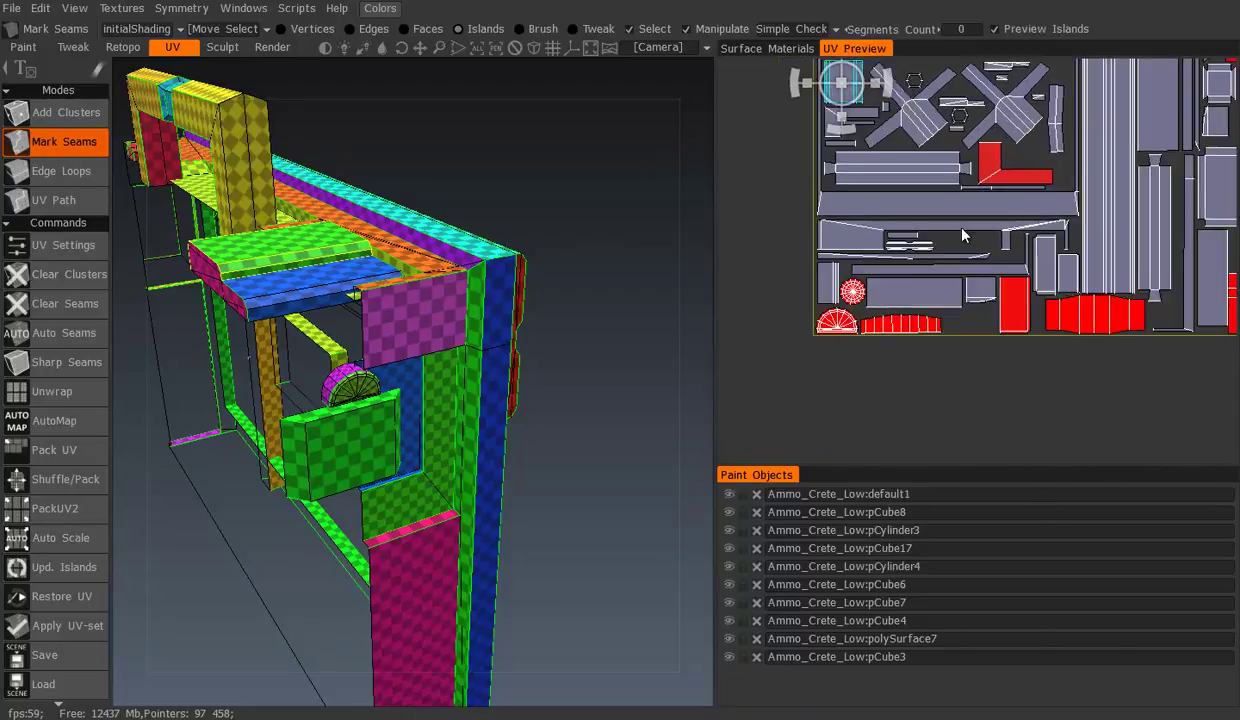
pyautogui.moveTo(931, 220)
pyautogui.mouseDown(button='middle')
pyautogui.moveTo(980, 257)
pyautogui.moveTo(995, 324)
pyautogui.mouseUp(button='middle')
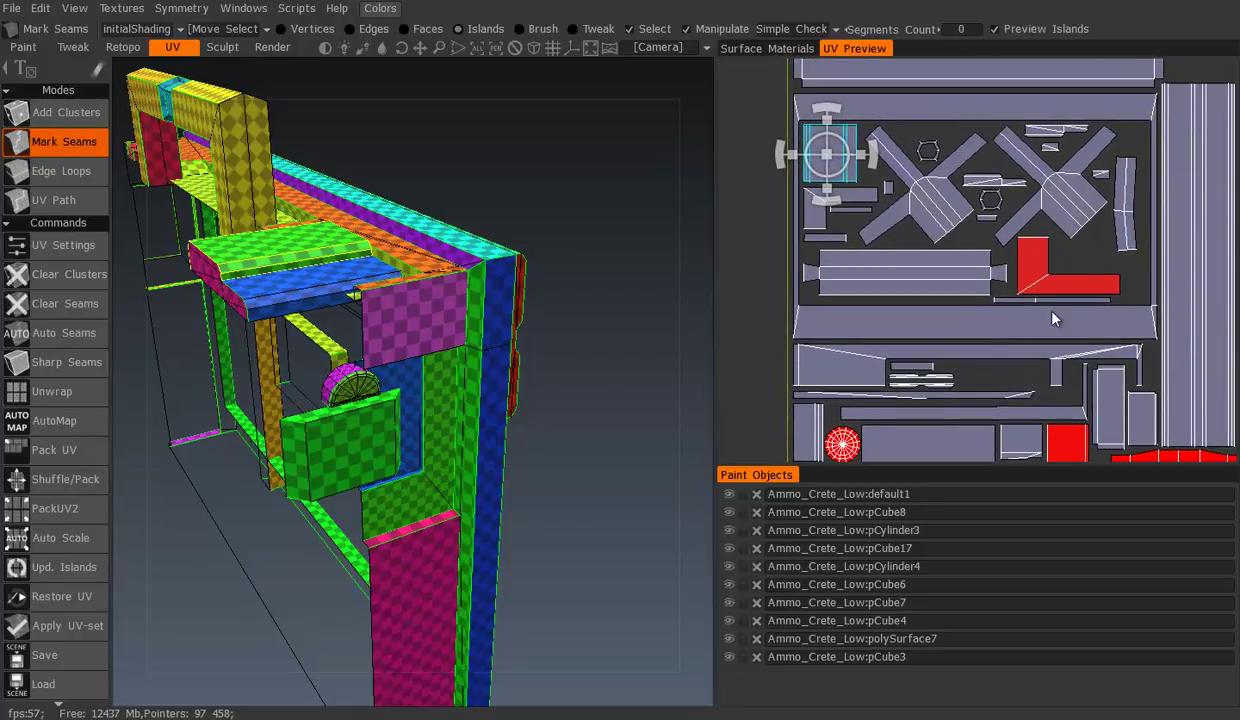
pyautogui.scroll(-2, 1053, 318)
pyautogui.moveTo(995, 291); pyautogui.dragTo(927, 294, button='middle')
pyautogui.click(1022, 396)
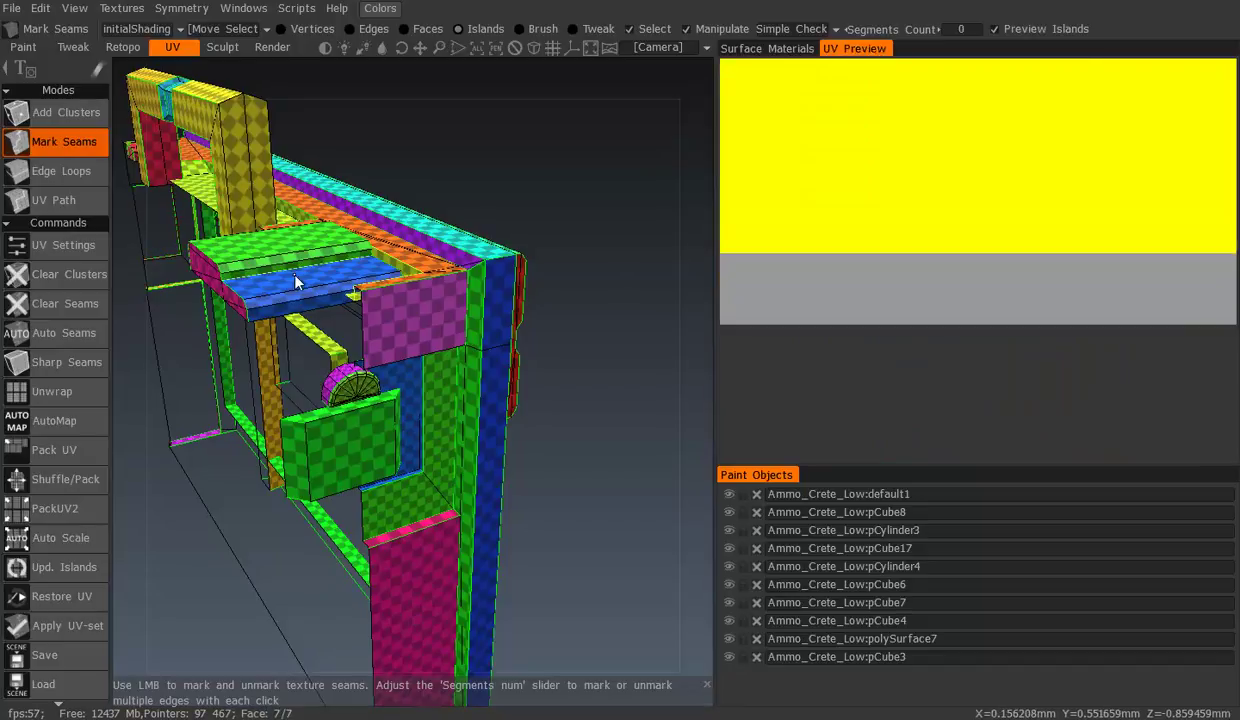
# Rotate the small island sideways, then move and enlarge it into the gap beside the tall red island
pyautogui.scroll(1, 955, 260)
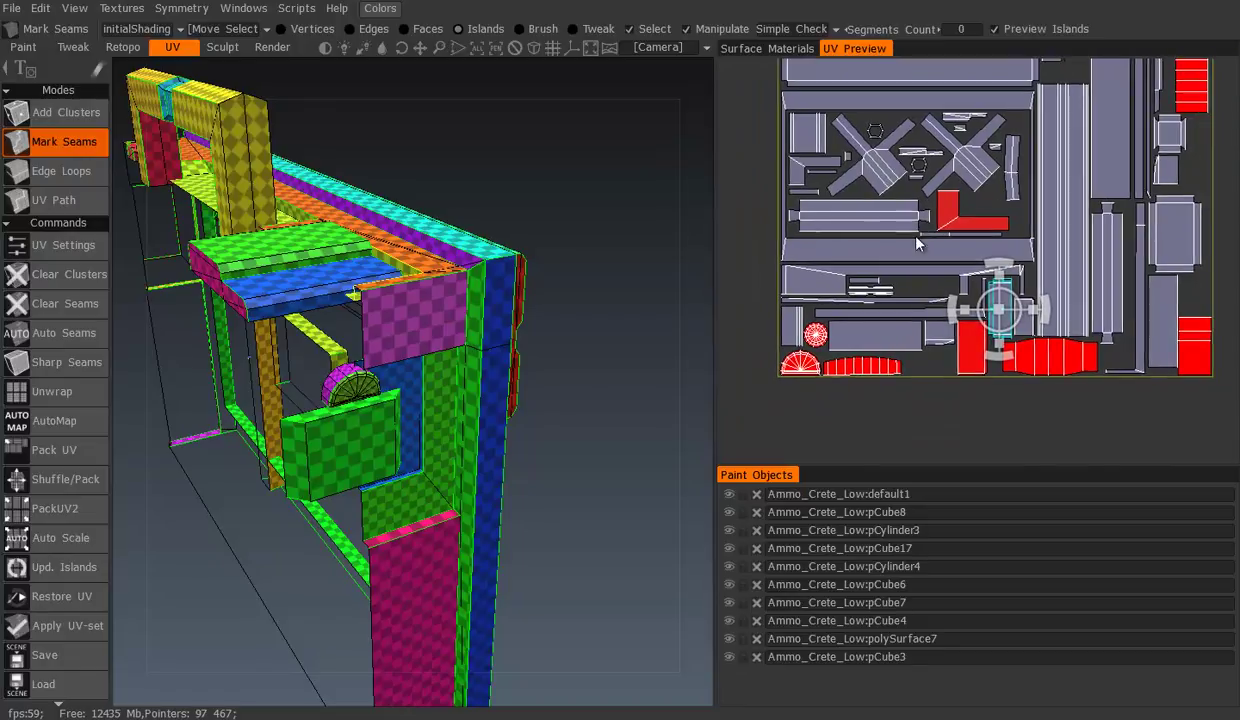
pyautogui.scroll(2, 960, 290)
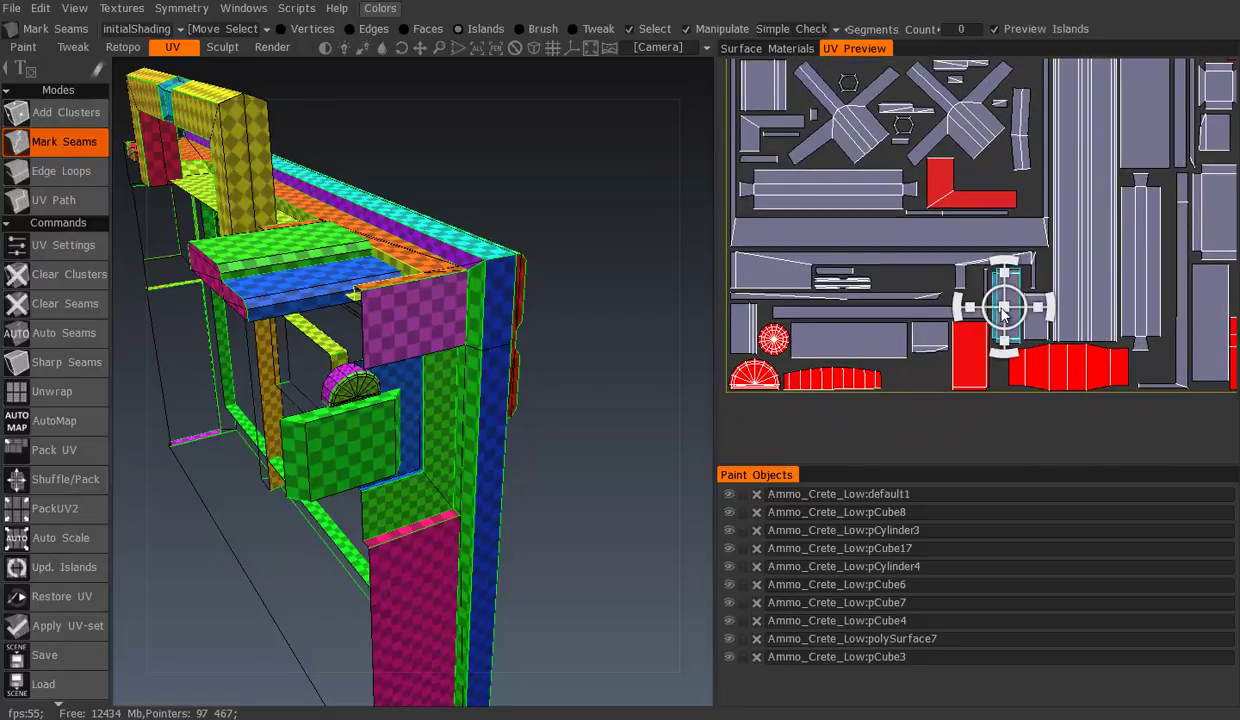
pyautogui.click(1042, 313)
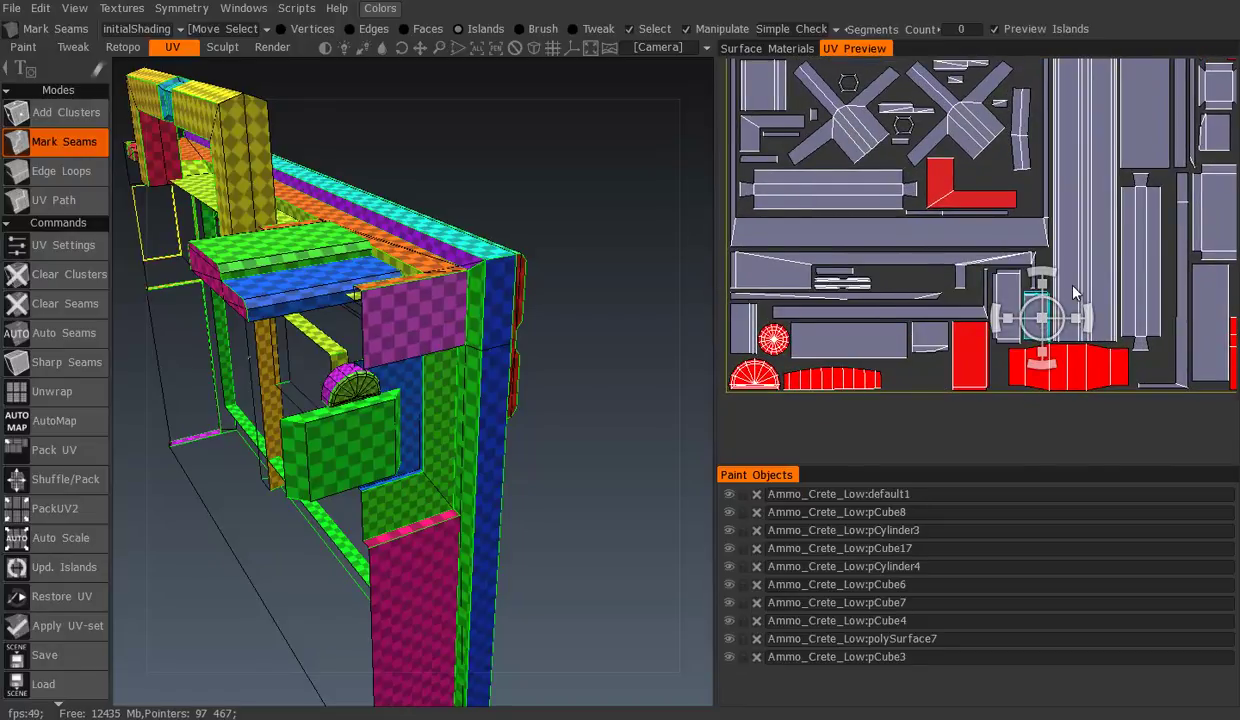
pyautogui.moveTo(1165, 259); pyautogui.dragTo(1037, 271, button='middle')
pyautogui.scroll(2, 900, 310)
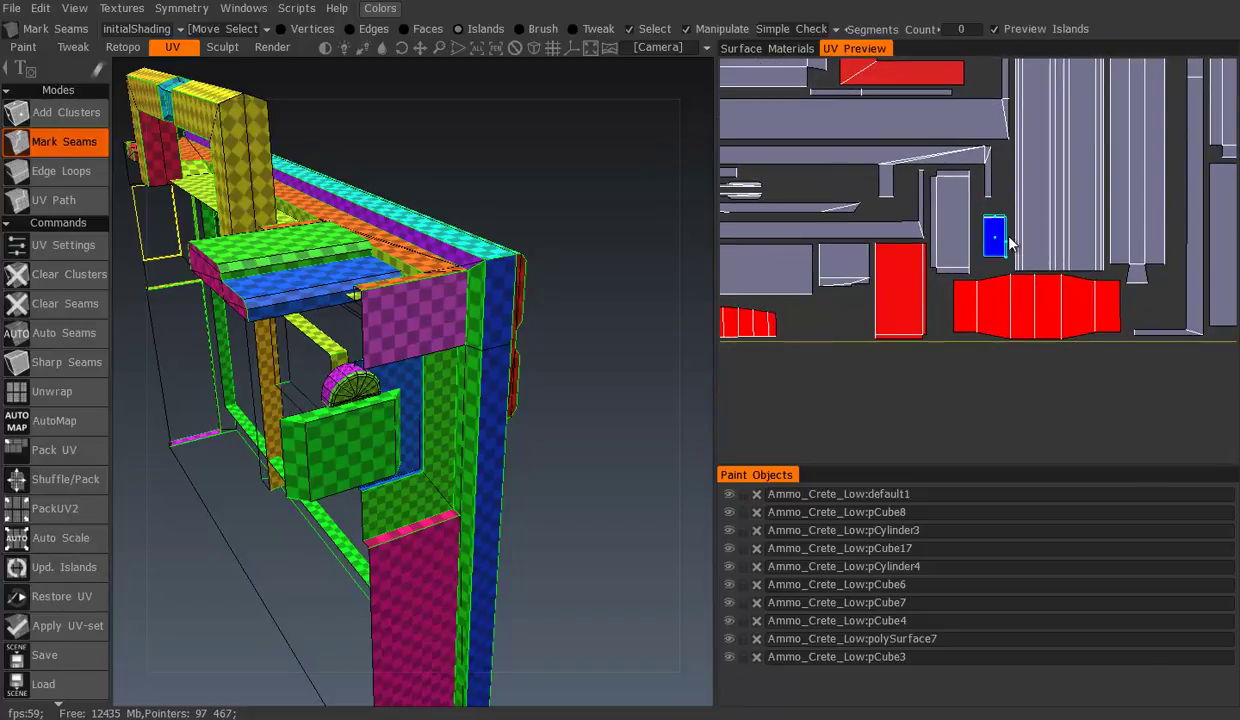
pyautogui.moveTo(1005, 205); pyautogui.dragTo(1040, 227)
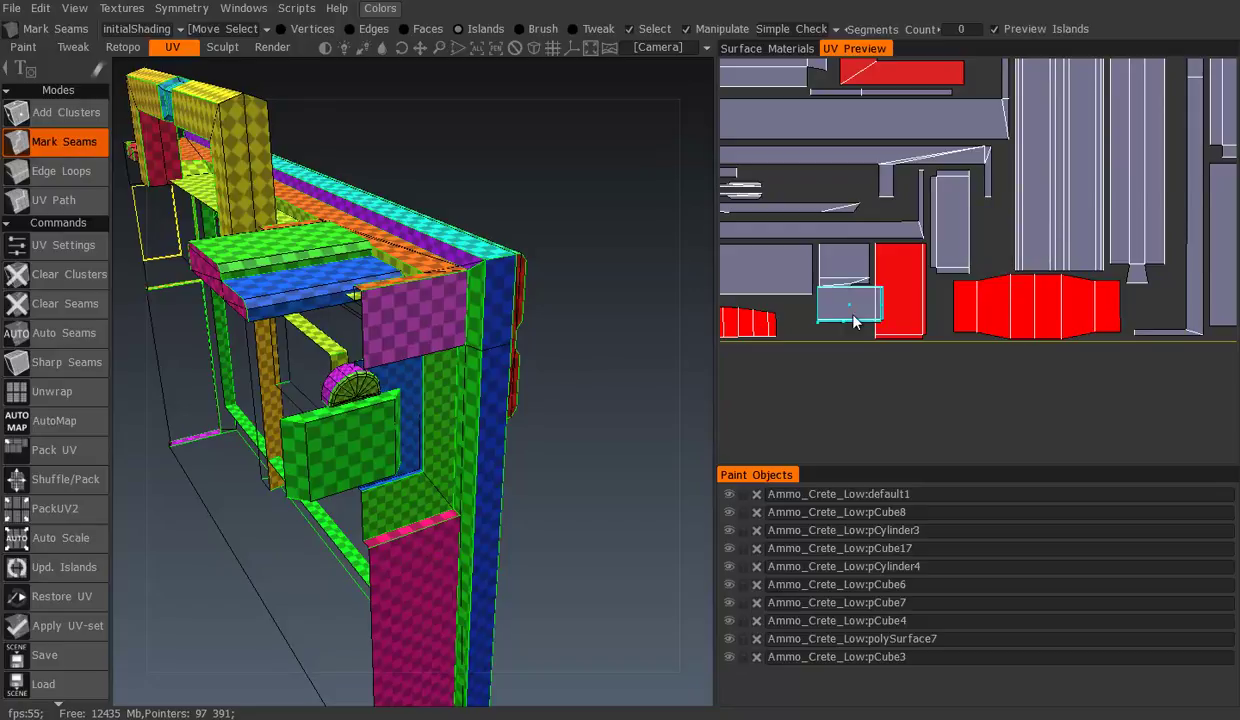
pyautogui.scroll(2, 1000, 230)
pyautogui.scroll(1, 896, 289)
pyautogui.scroll(2, 922, 245)
pyautogui.moveTo(925, 245)
pyautogui.mouseDown()
pyautogui.moveTo(933, 257)
pyautogui.moveTo(913, 256)
pyautogui.moveTo(911, 272)
pyautogui.mouseUp()
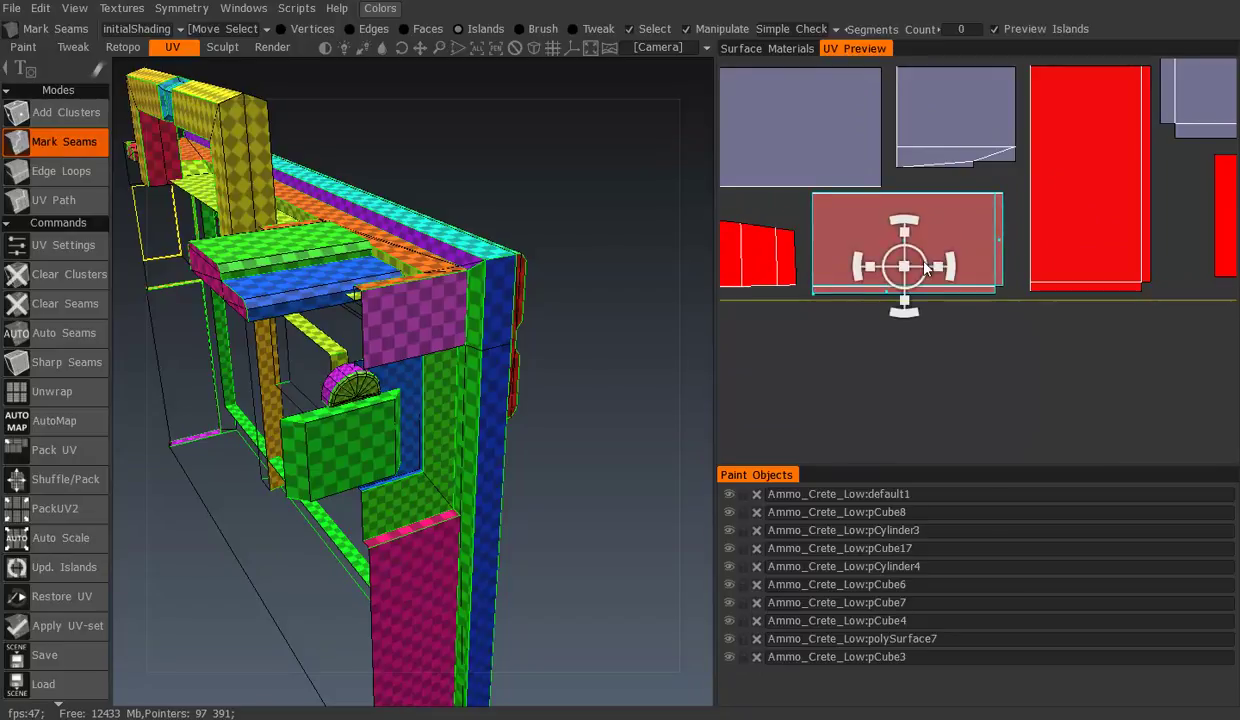
pyautogui.scroll(-4, 925, 268)
pyautogui.moveTo(901, 137); pyautogui.dragTo(909, 221, button='middle')
# Select the strip island and a neighbouring island while panning across the UV layout
pyautogui.scroll(2, 909, 221)
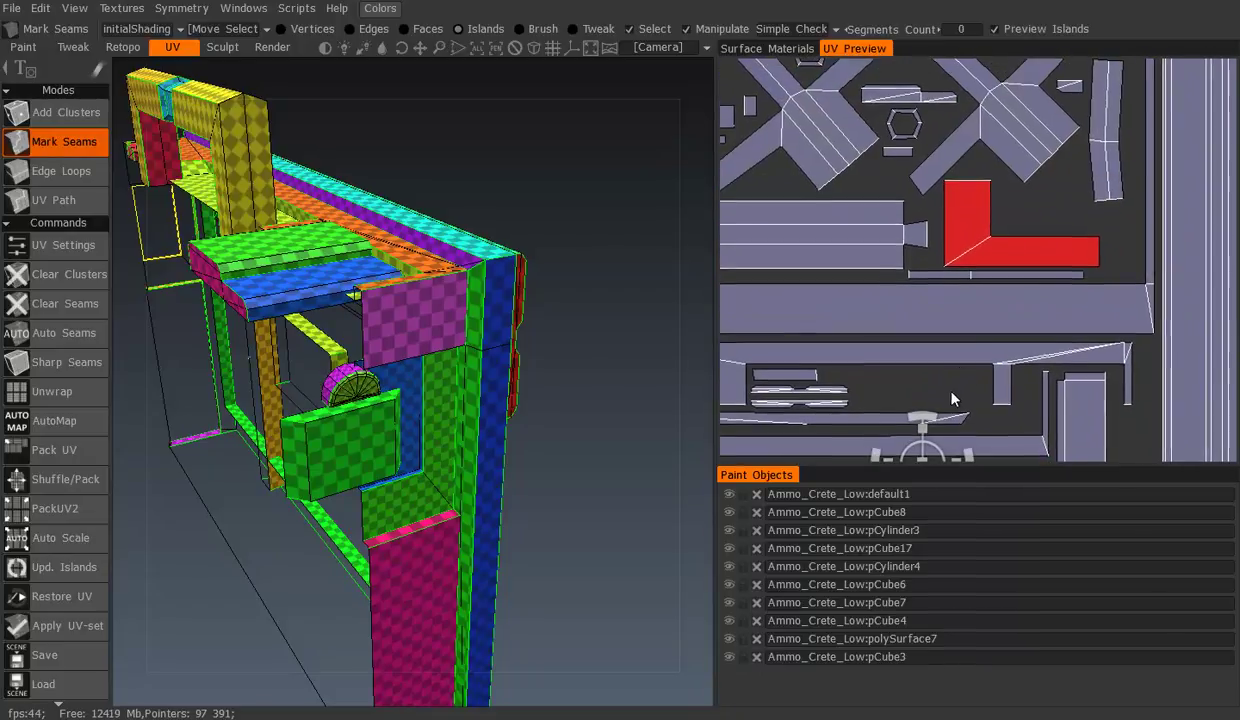
pyautogui.scroll(-2, 952, 399)
pyautogui.scroll(2, 915, 205)
pyautogui.click(1128, 177)
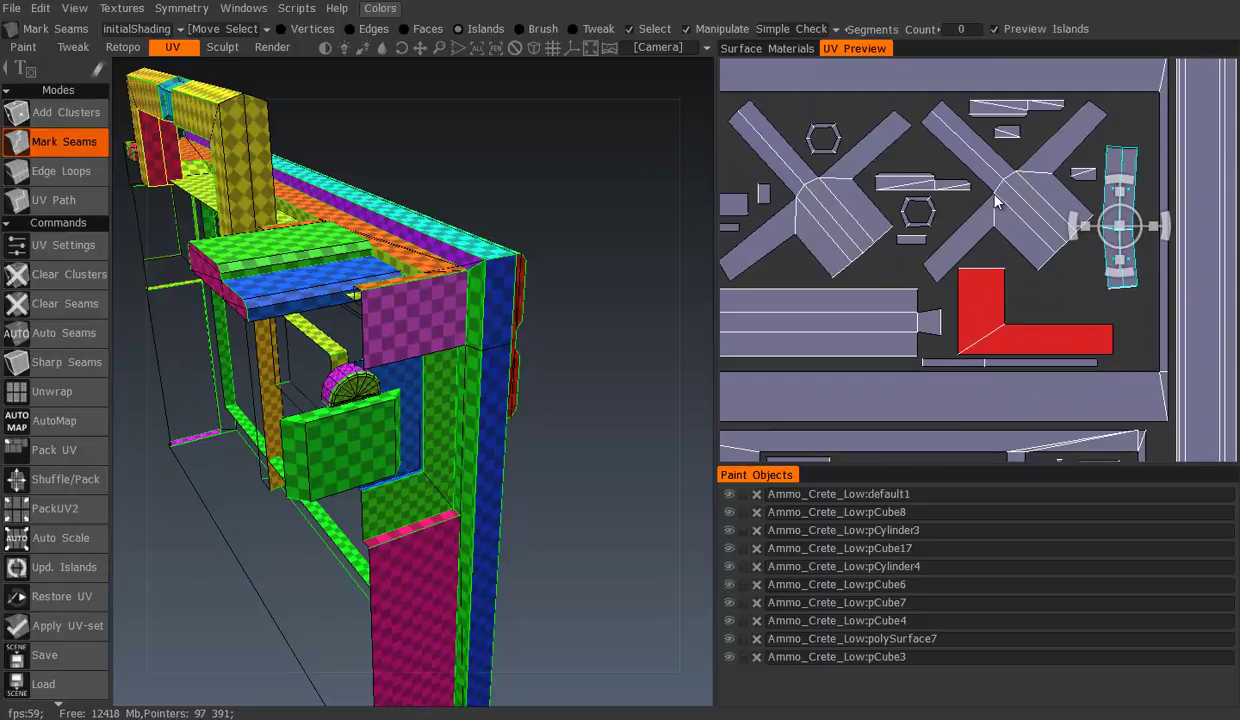
pyautogui.moveTo(898, 229); pyautogui.dragTo(1072, 237, button='middle')
pyautogui.click(867, 172)
pyautogui.moveTo(941, 172); pyautogui.dragTo(975, 277, button='middle')
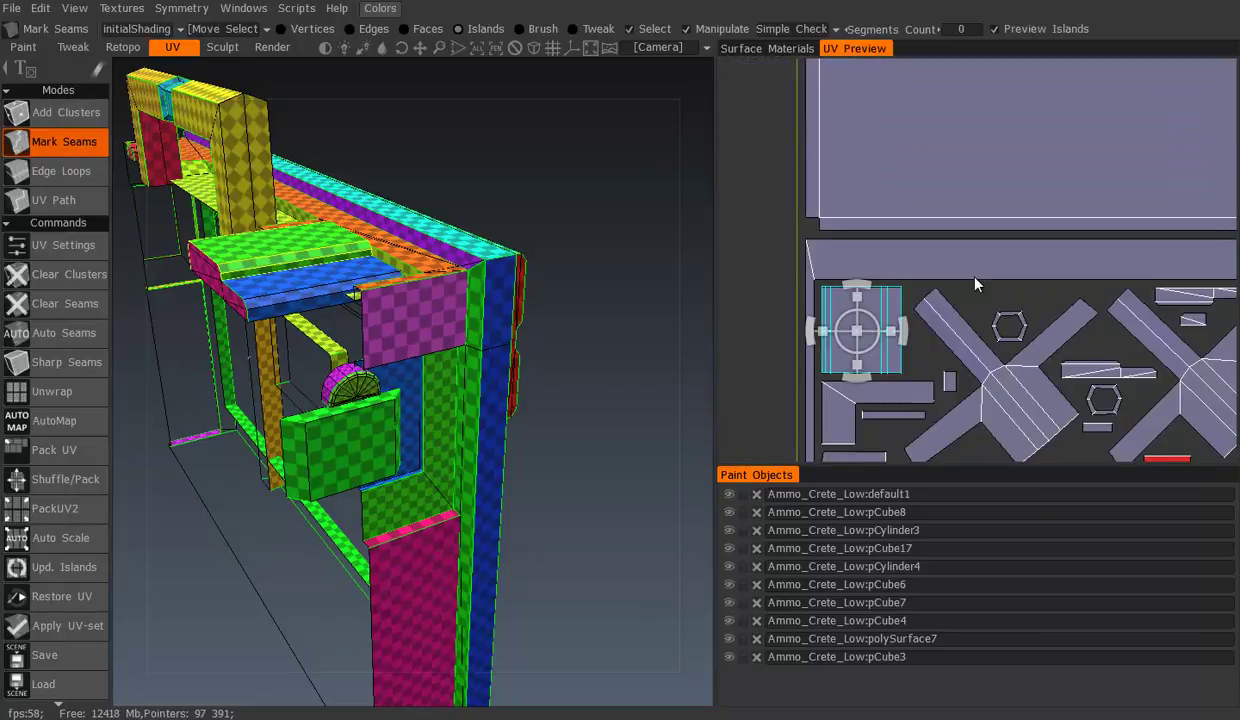
# Place a small island inside the corner of the red L island
pyautogui.scroll(-2, 1061, 266)
pyautogui.scroll(1, 897, 290)
pyautogui.scroll(2, 897, 290)
pyautogui.moveTo(851, 283)
pyautogui.mouseDown(button='middle')
pyautogui.moveTo(835, 158)
pyautogui.moveTo(874, 256)
pyautogui.moveTo(896, 270)
pyautogui.moveTo(967, 246)
pyautogui.mouseUp(button='middle')
pyautogui.scroll(-1, 874, 256)
pyautogui.scroll(-1, 870, 258)
pyautogui.scroll(-1, 870, 260)
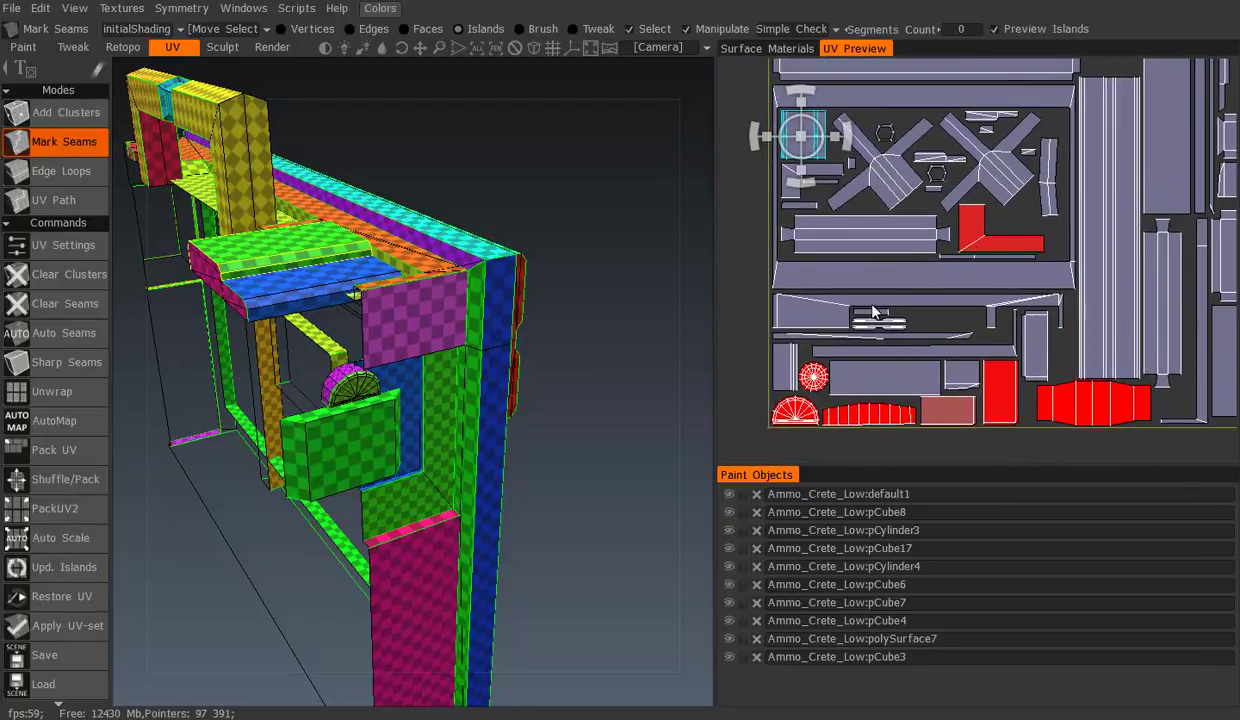
pyautogui.click(797, 369)
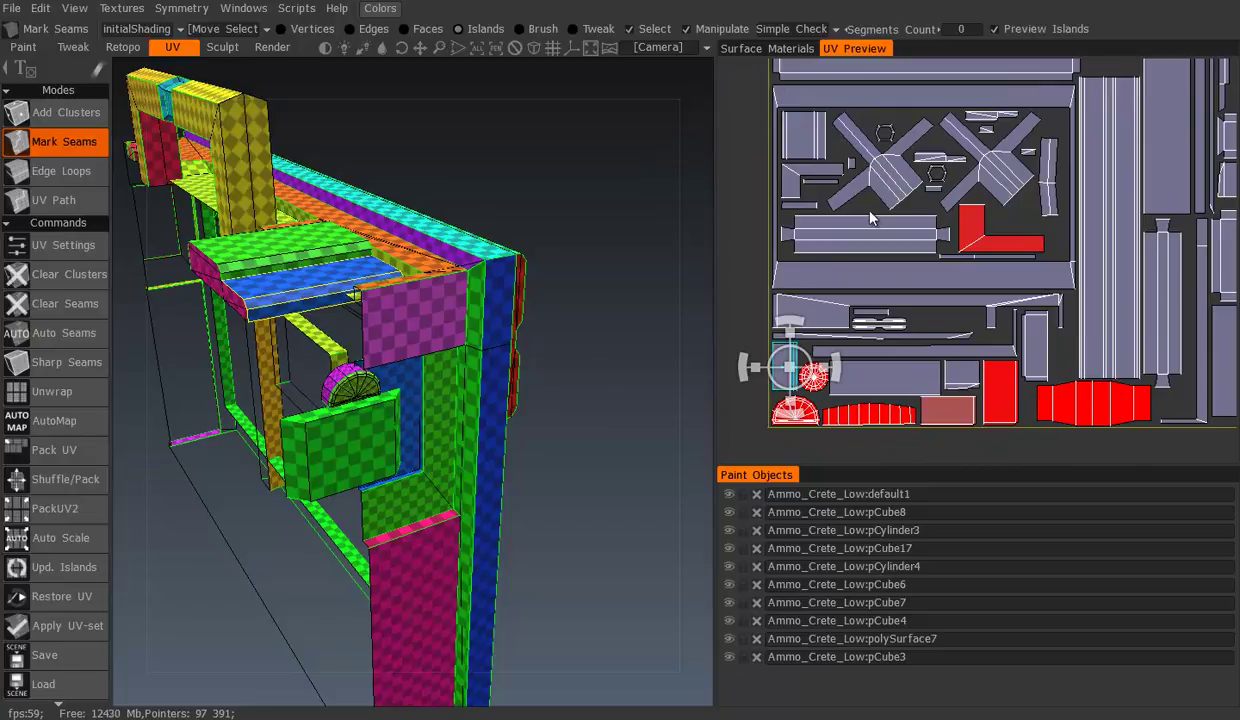
pyautogui.scroll(2, 958, 187)
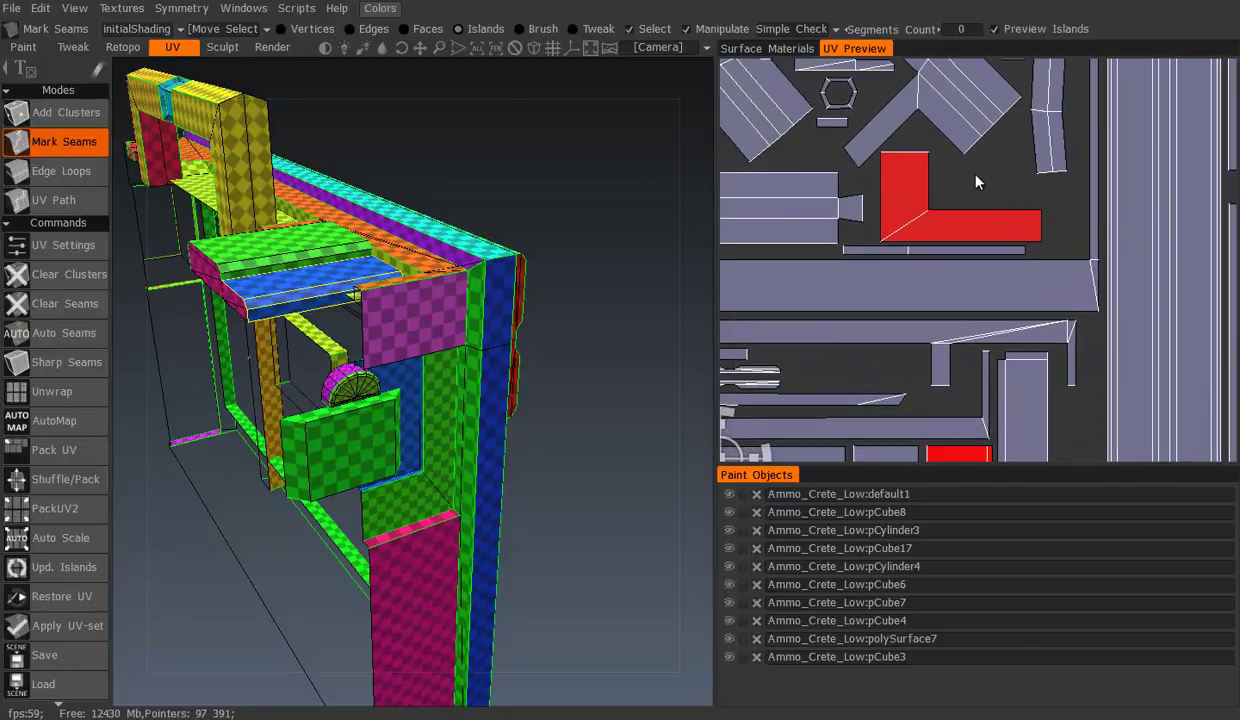
pyautogui.moveTo(945, 169); pyautogui.dragTo(975, 202, button='middle')
pyautogui.click(1005, 168)
pyautogui.moveTo(1005, 168); pyautogui.dragTo(910, 316)
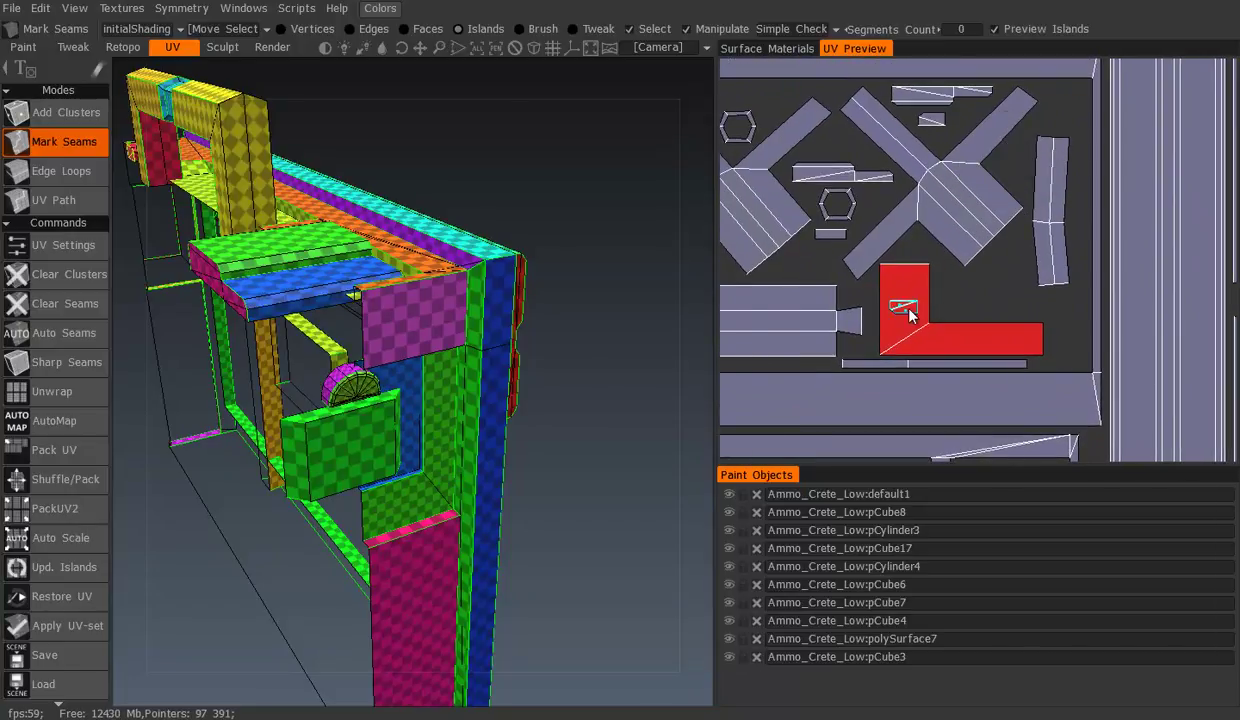
# Move the hexagon island to the right of the red L
pyautogui.click(866, 345)
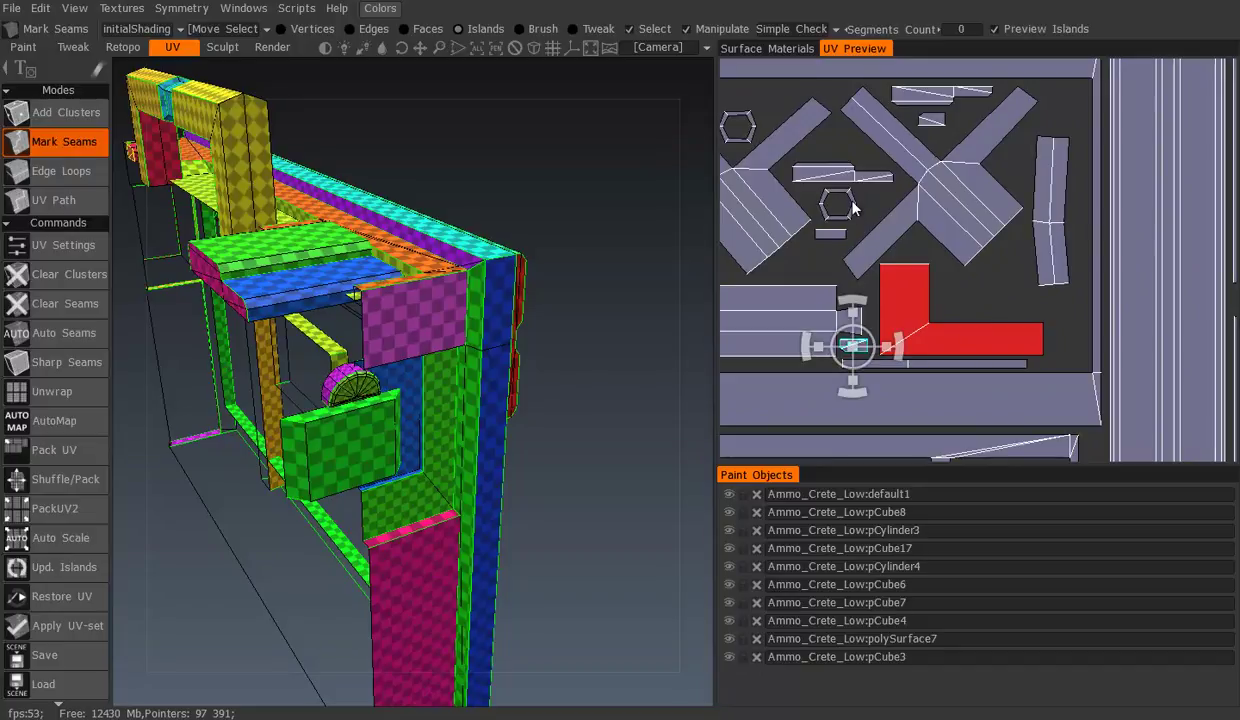
pyautogui.click(850, 206)
pyautogui.click(955, 238)
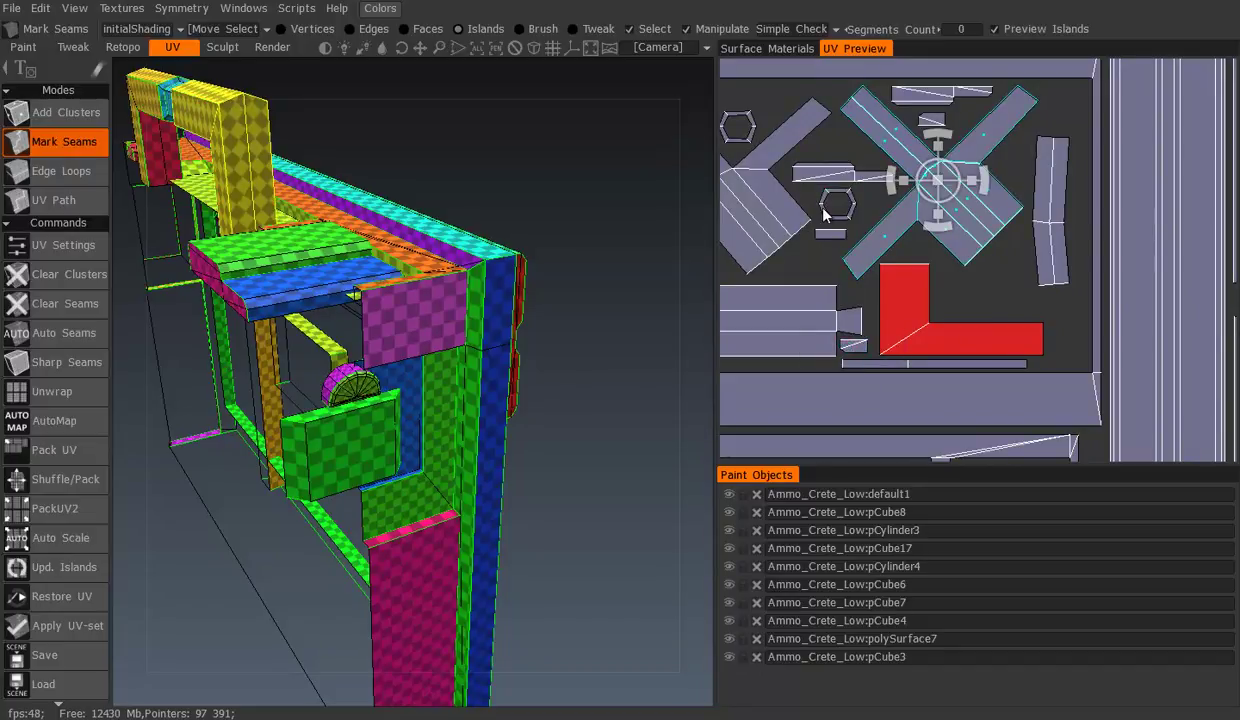
pyautogui.click(853, 206)
pyautogui.moveTo(848, 204); pyautogui.dragTo(1078, 332)
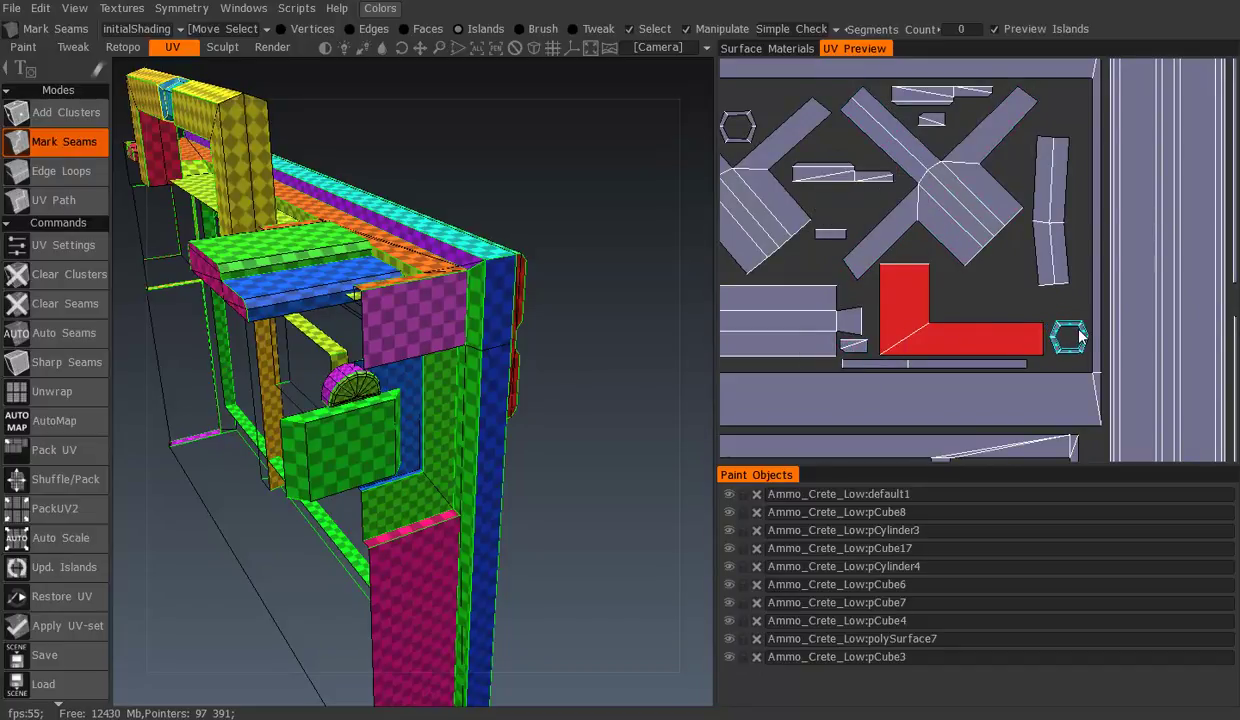
# Move a small island lower, lay the thin strip atop the red L, and set another beside it
pyautogui.click(830, 235)
pyautogui.moveTo(843, 234); pyautogui.dragTo(824, 362)
pyautogui.click(810, 178)
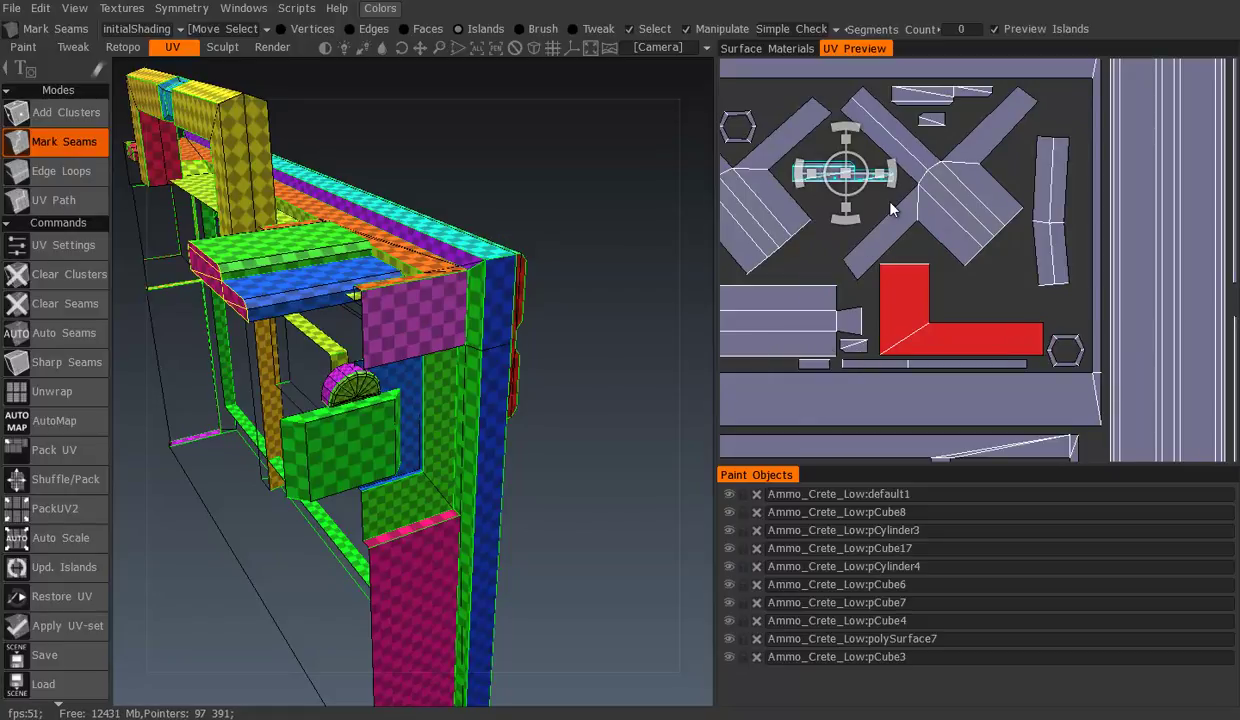
pyautogui.moveTo(860, 176); pyautogui.dragTo(985, 300)
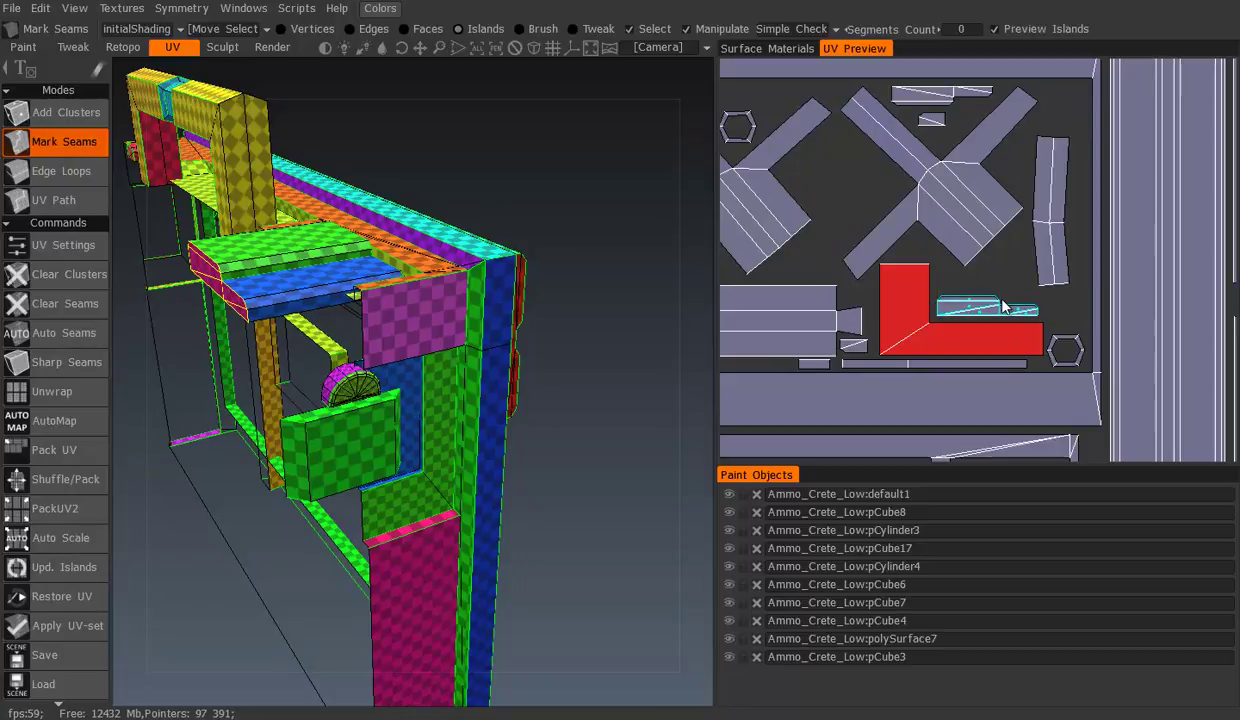
pyautogui.click(935, 125)
pyautogui.moveTo(943, 130); pyautogui.dragTo(941, 120)
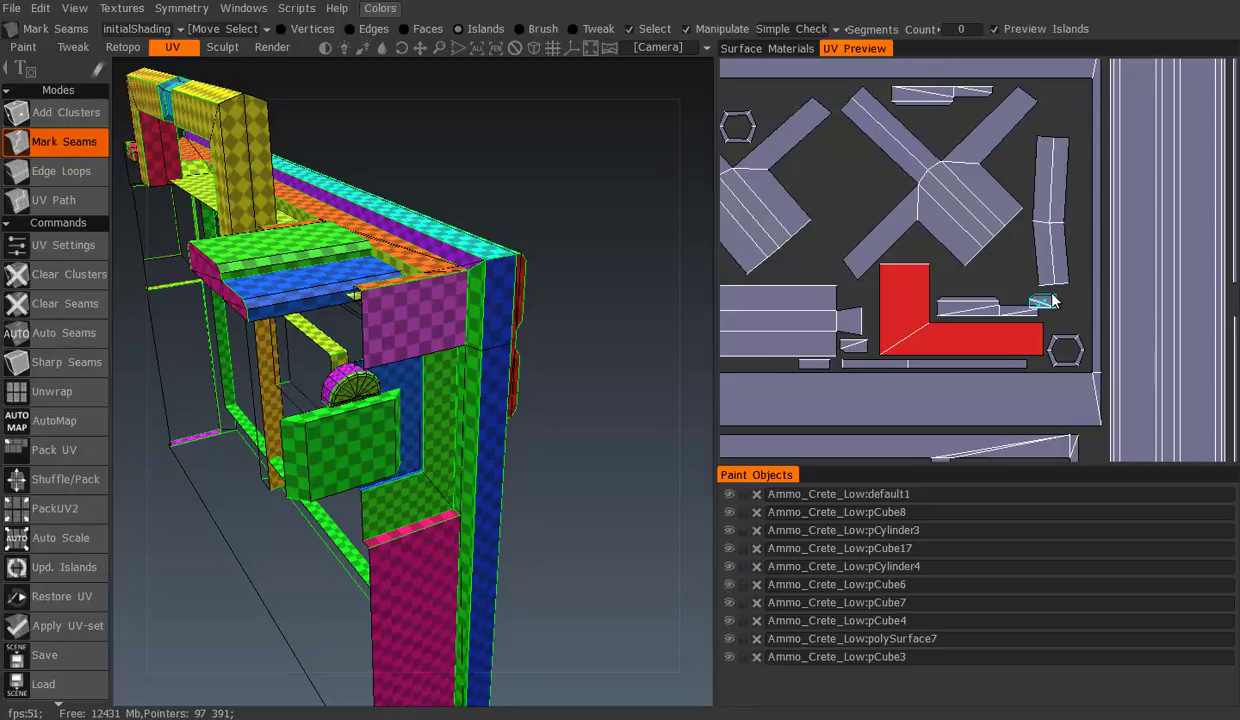
# Drop another small island and the small hexagon island into lower gaps
pyautogui.scroll(-2, 1075, 315)
pyautogui.scroll(-2, 895, 215)
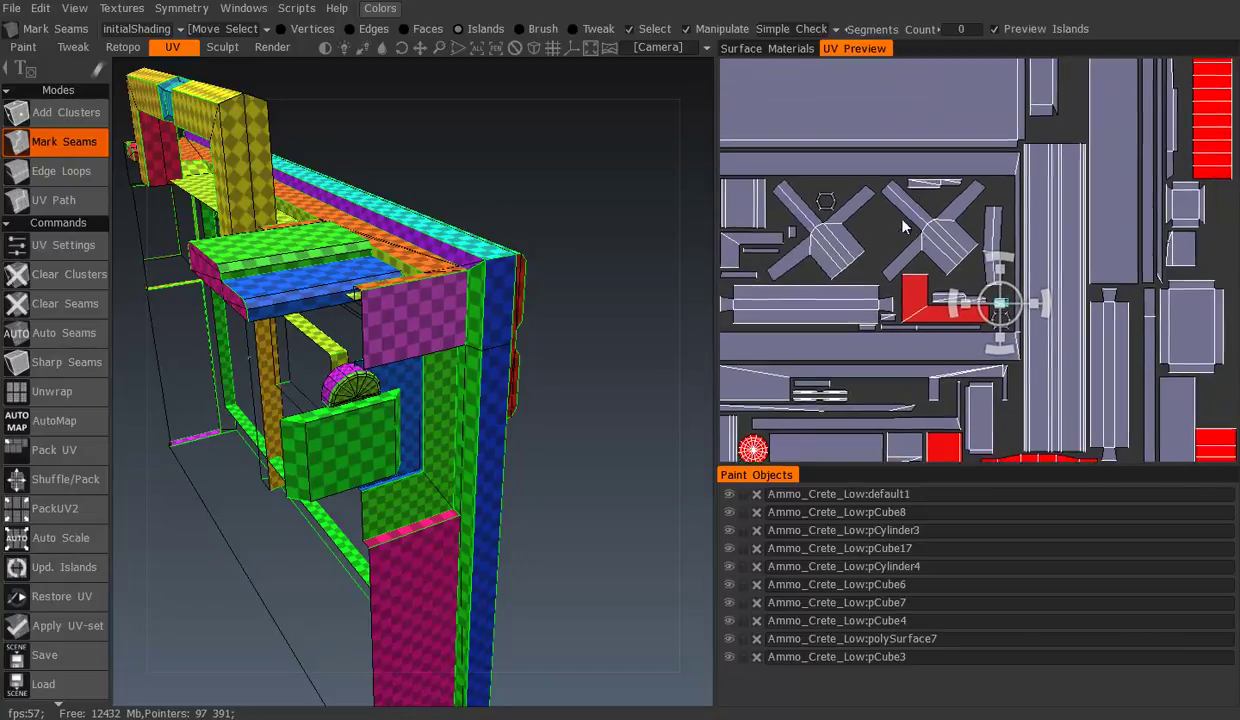
pyautogui.scroll(-1, 880, 190)
pyautogui.click(933, 172)
pyautogui.moveTo(933, 172); pyautogui.dragTo(897, 355)
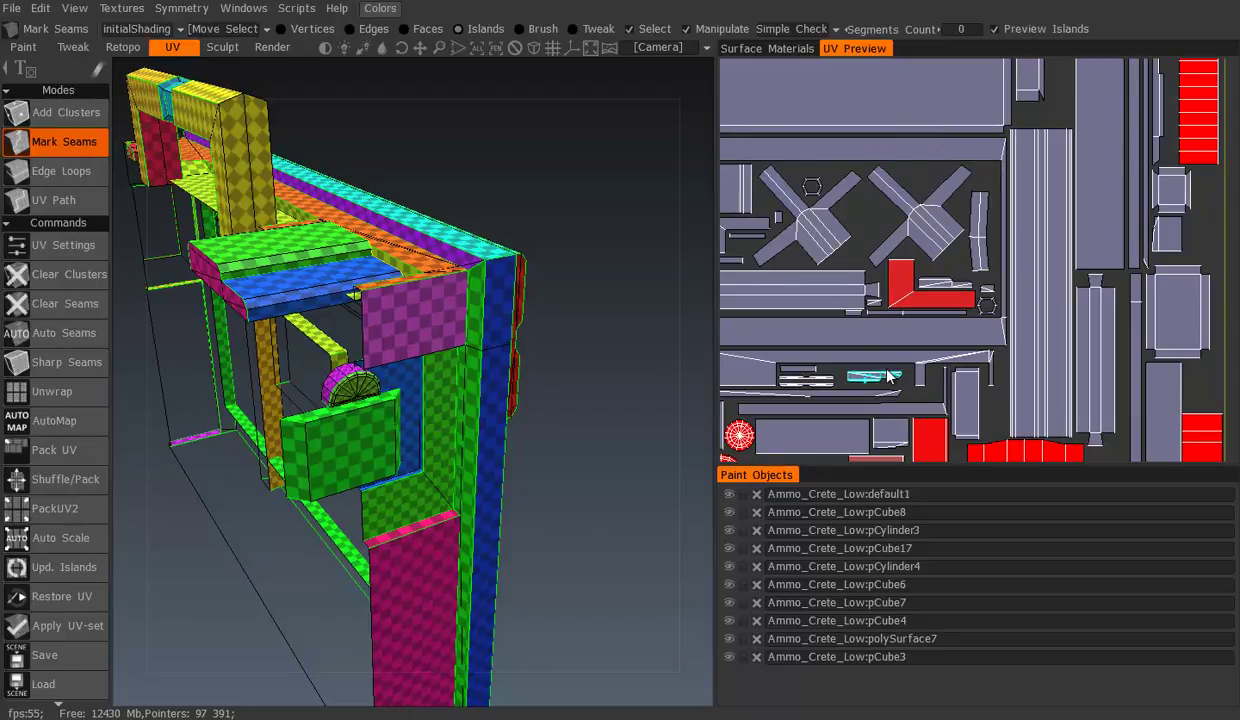
pyautogui.click(886, 228)
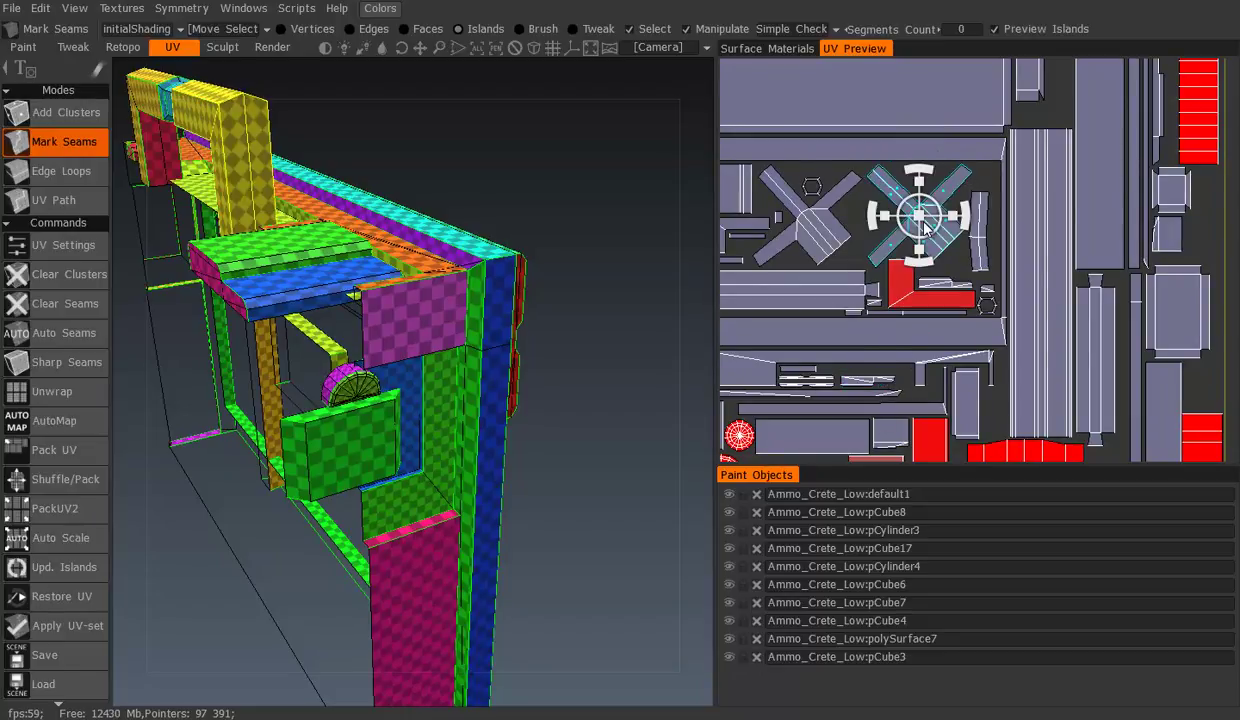
pyautogui.click(816, 191)
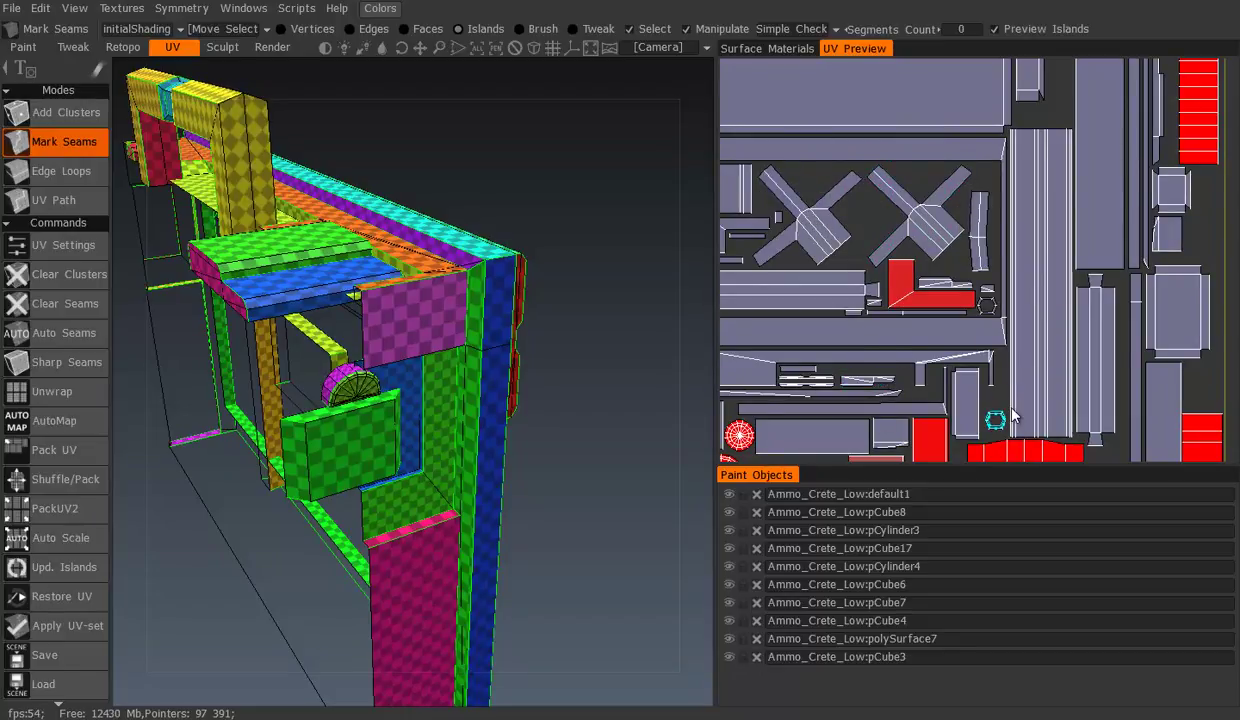
pyautogui.click(994, 381)
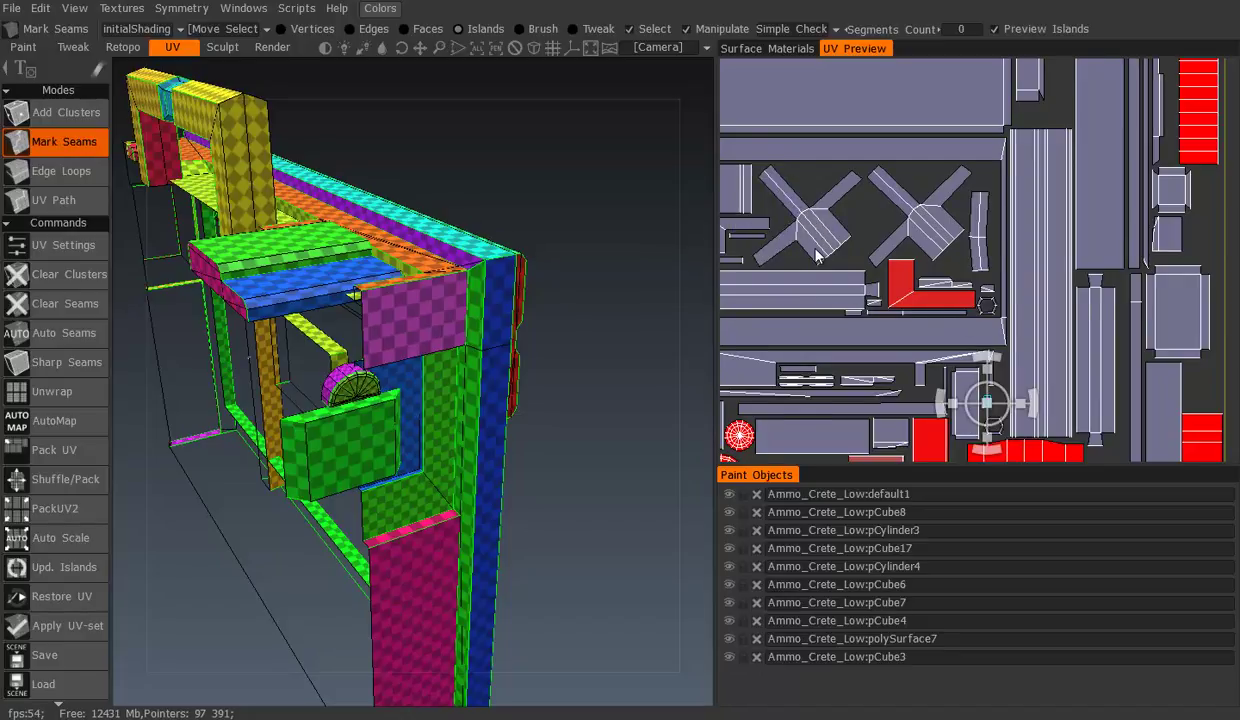
# Select the left X-shaped island
pyautogui.moveTo(815, 255); pyautogui.dragTo(888, 240, button='middle')
pyautogui.click(903, 237)
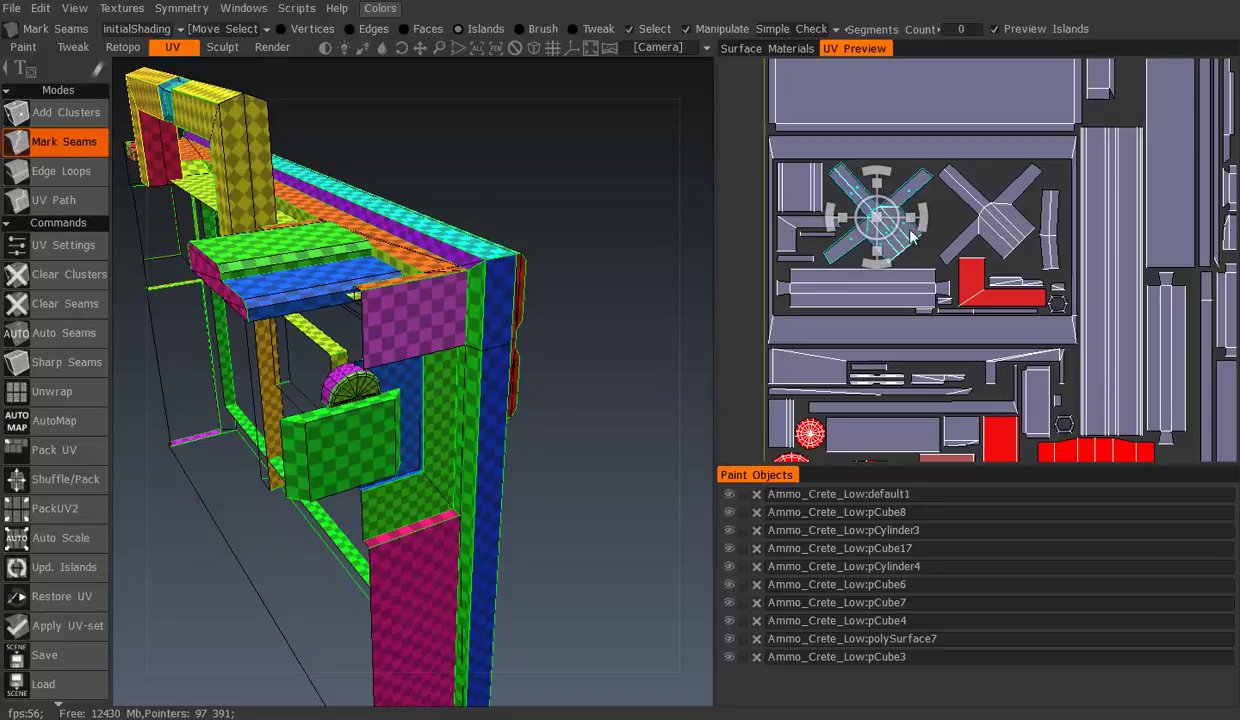
pyautogui.scroll(-5, 934, 200)
pyautogui.scroll(3, 960, 230)
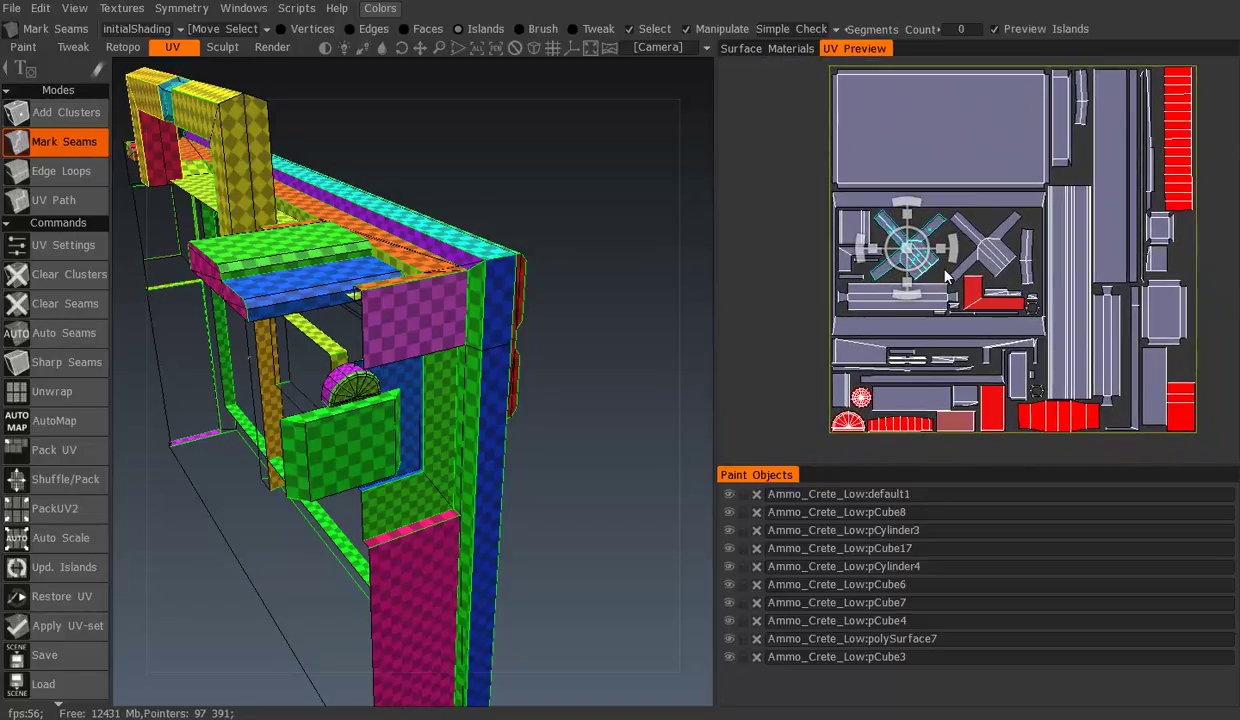
# Rotate the small horizontal strip diagonally and move it into a gap in the right column
pyautogui.scroll(2, 971, 243)
pyautogui.click(826, 270)
pyautogui.moveTo(826, 270); pyautogui.dragTo(794, 298, button='middle')
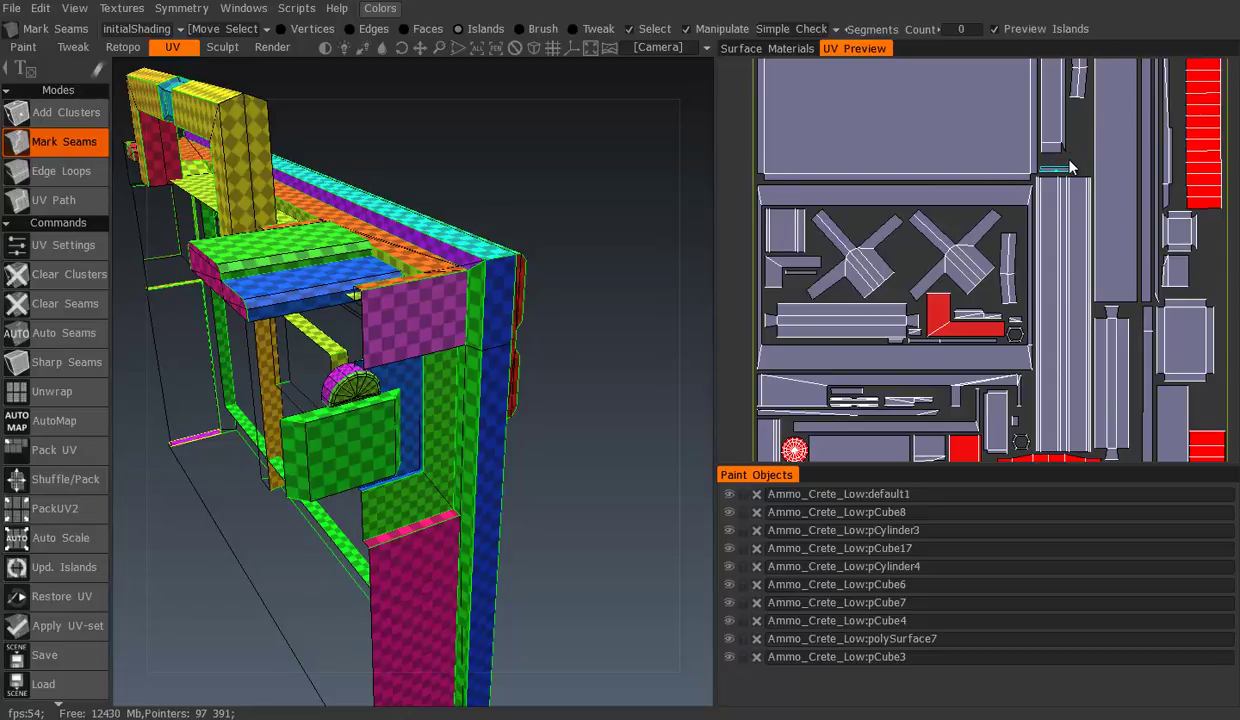
pyautogui.click(1069, 166)
pyautogui.click(790, 282)
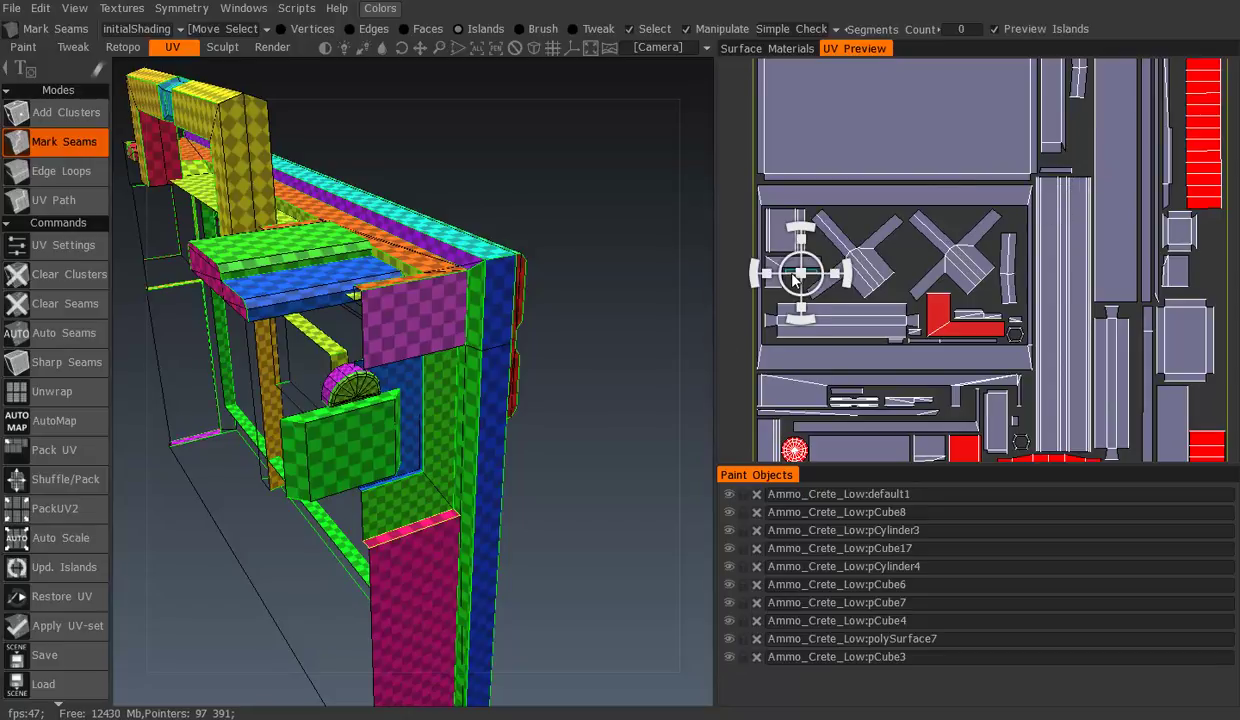
pyautogui.moveTo(782, 228)
pyautogui.mouseDown()
pyautogui.moveTo(862, 255)
pyautogui.moveTo(891, 284)
pyautogui.mouseUp()
pyautogui.moveTo(818, 268); pyautogui.dragTo(1113, 148)
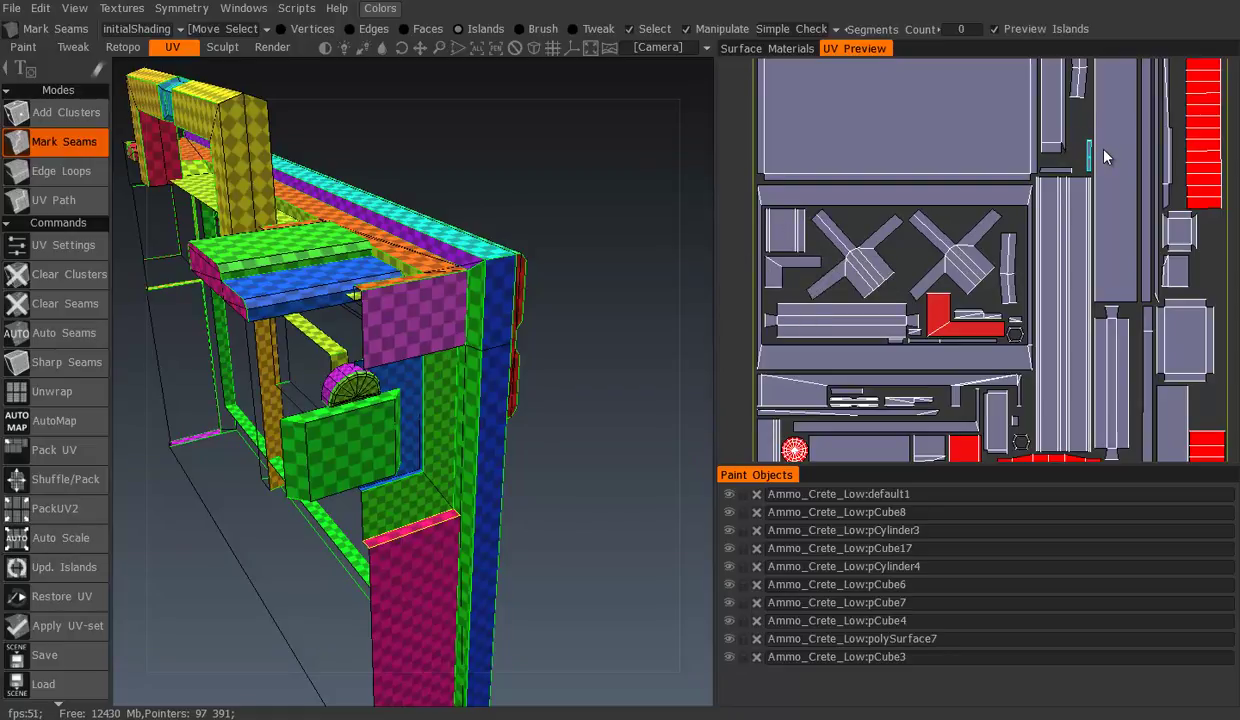
# Move the selected island up-left into a free gap on the left side
pyautogui.scroll(1, 850, 255)
pyautogui.click(765, 265)
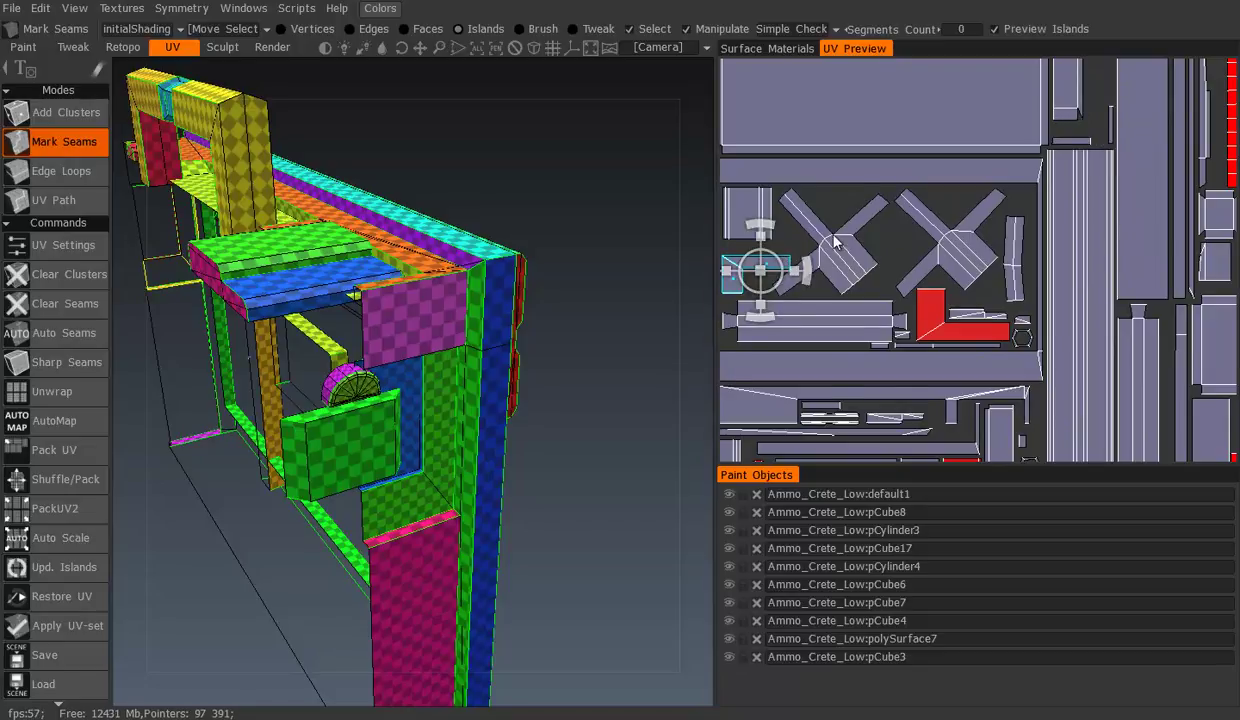
pyautogui.moveTo(770, 263); pyautogui.dragTo(805, 247, button='middle')
pyautogui.click(890, 232)
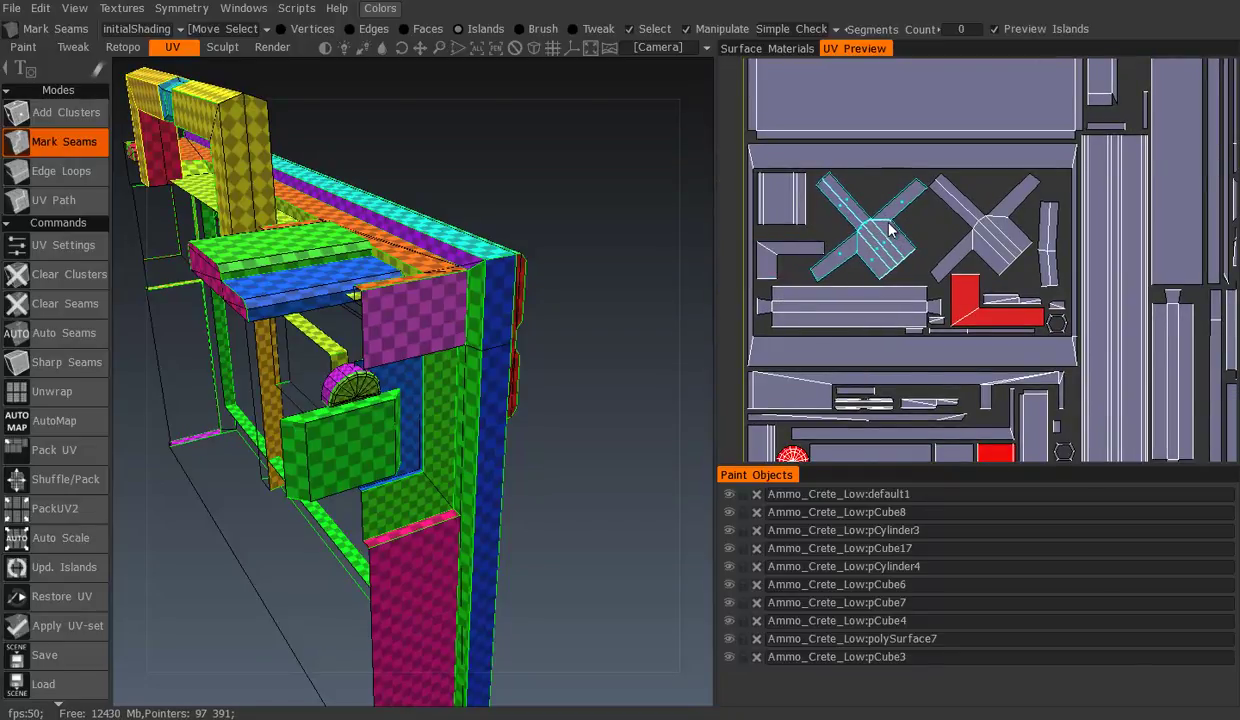
pyautogui.scroll(-2, 895, 231)
pyautogui.scroll(-1, 918, 231)
pyautogui.scroll(-1, 919, 250)
pyautogui.scroll(-1, 960, 287)
pyautogui.scroll(1, 988, 285)
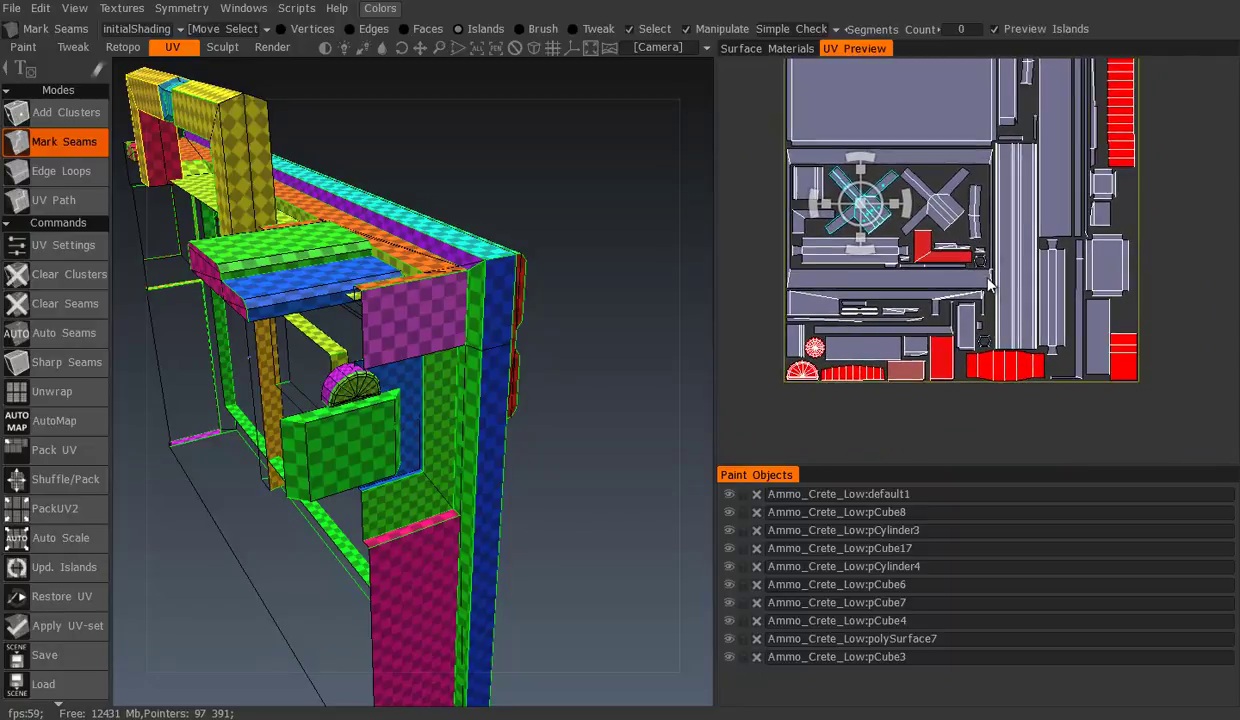
pyautogui.scroll(2, 992, 295)
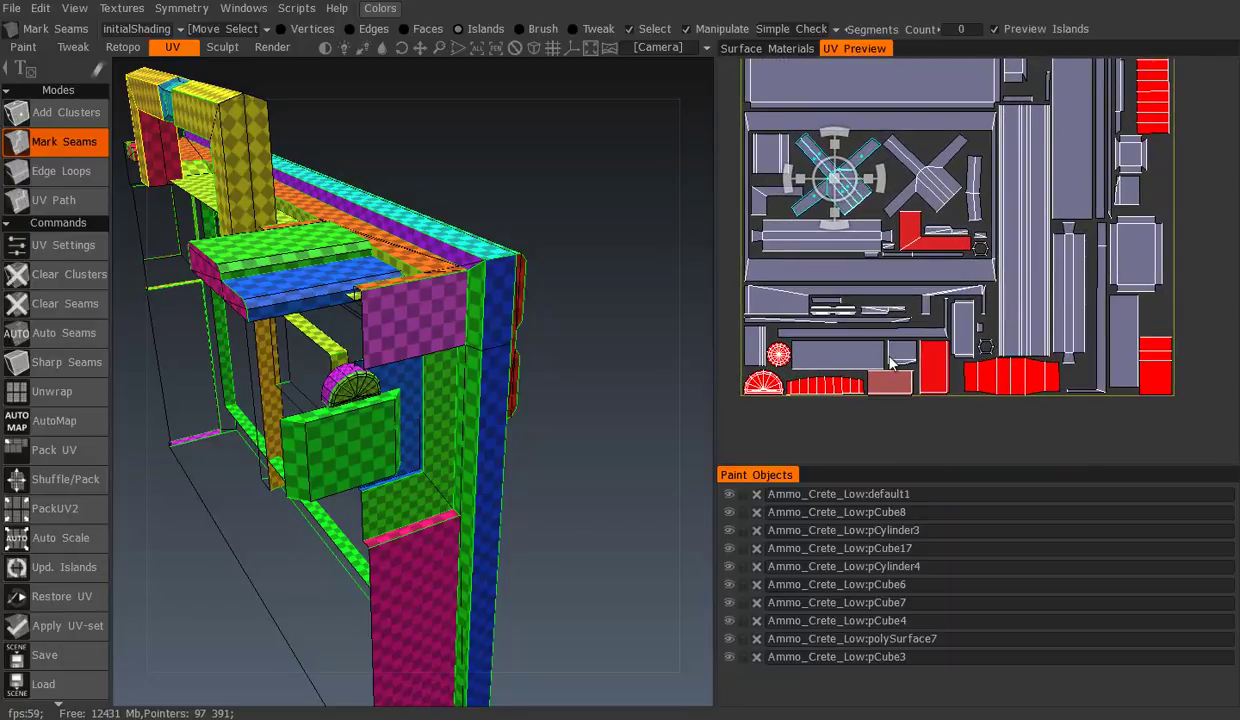
pyautogui.moveTo(790, 192); pyautogui.dragTo(723, 168)
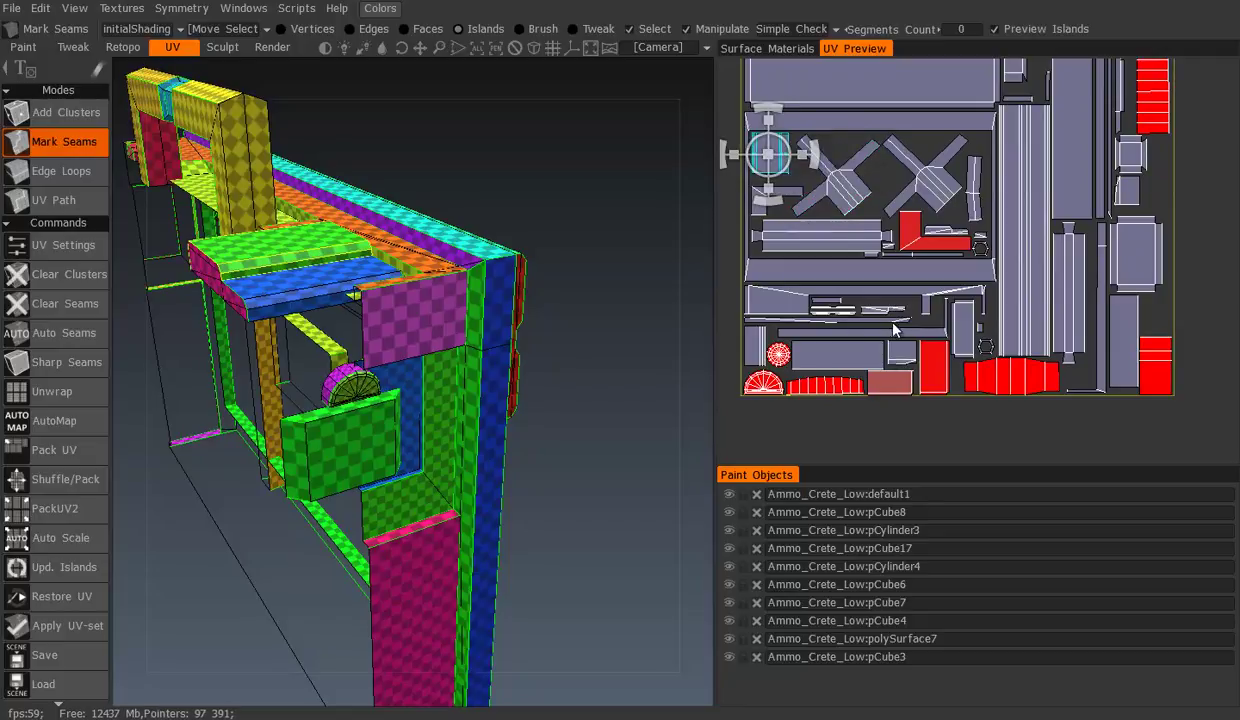
# Move the small lower-left island up into the upper area and nudge it into place
pyautogui.click(902, 357)
pyautogui.click(757, 350)
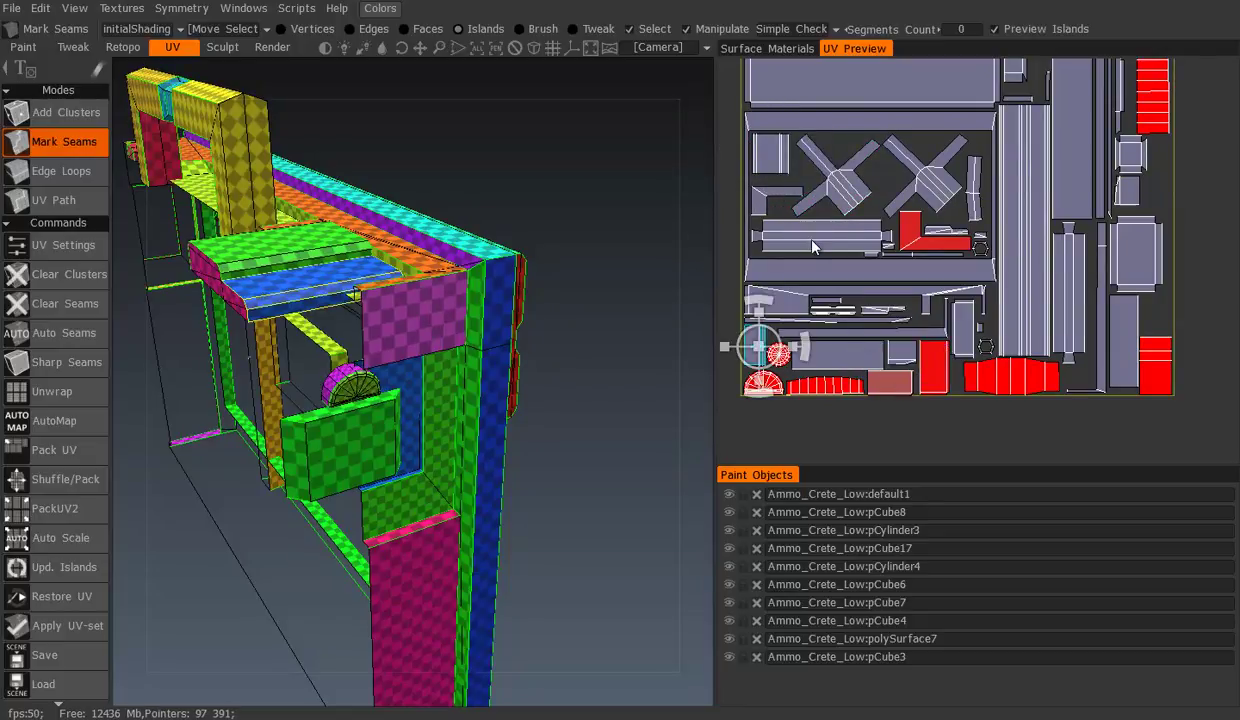
pyautogui.scroll(2, 790, 355)
pyautogui.moveTo(802, 361); pyautogui.dragTo(844, 135)
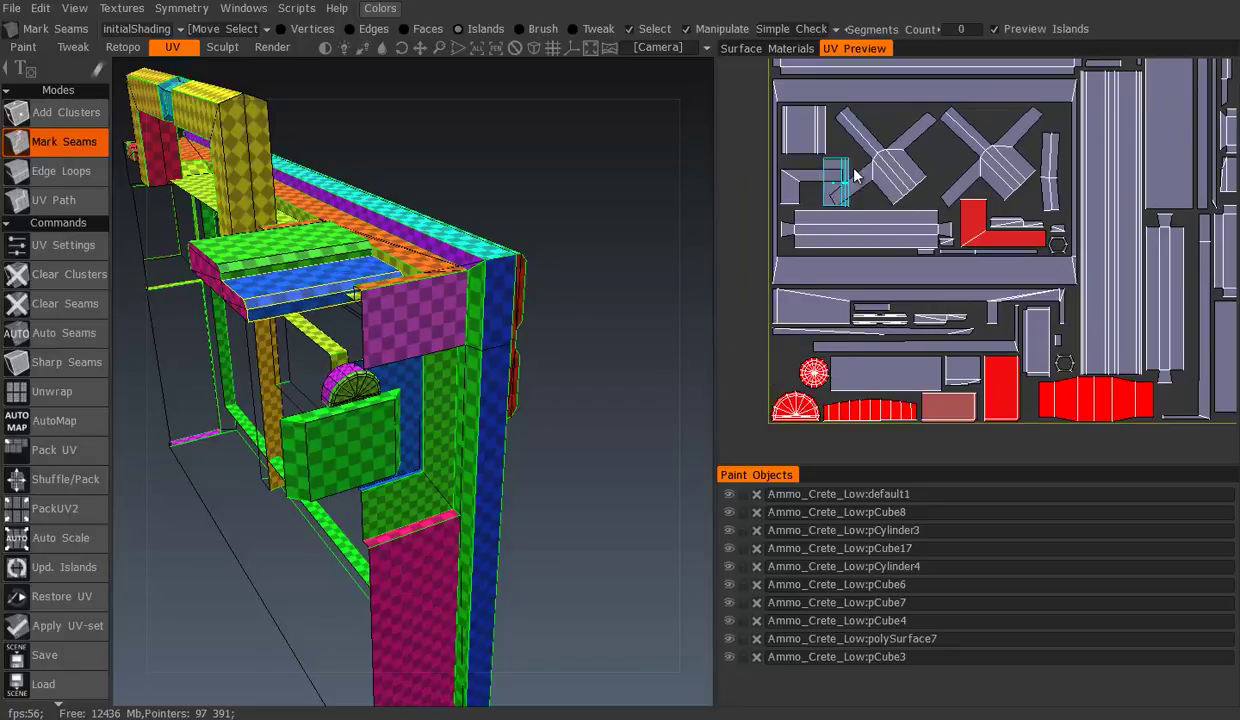
pyautogui.scroll(2, 933, 287)
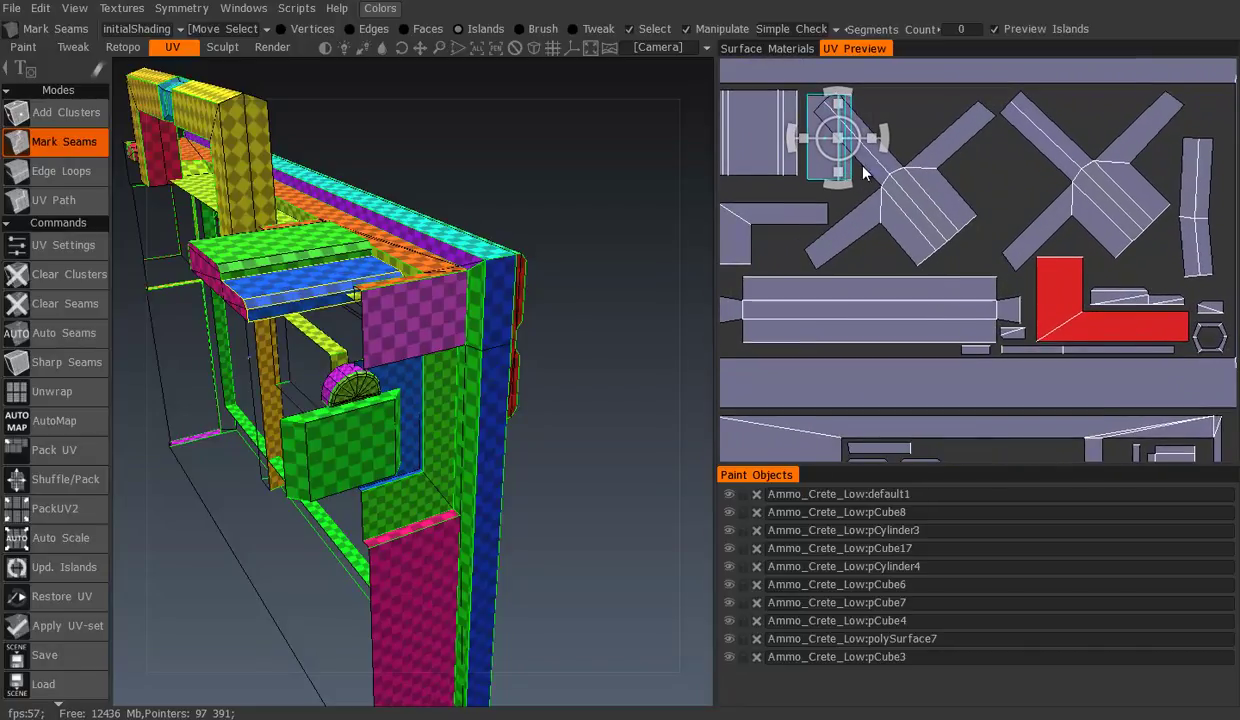
pyautogui.scroll(2, 838, 230)
pyautogui.moveTo(823, 195); pyautogui.dragTo(814, 189)
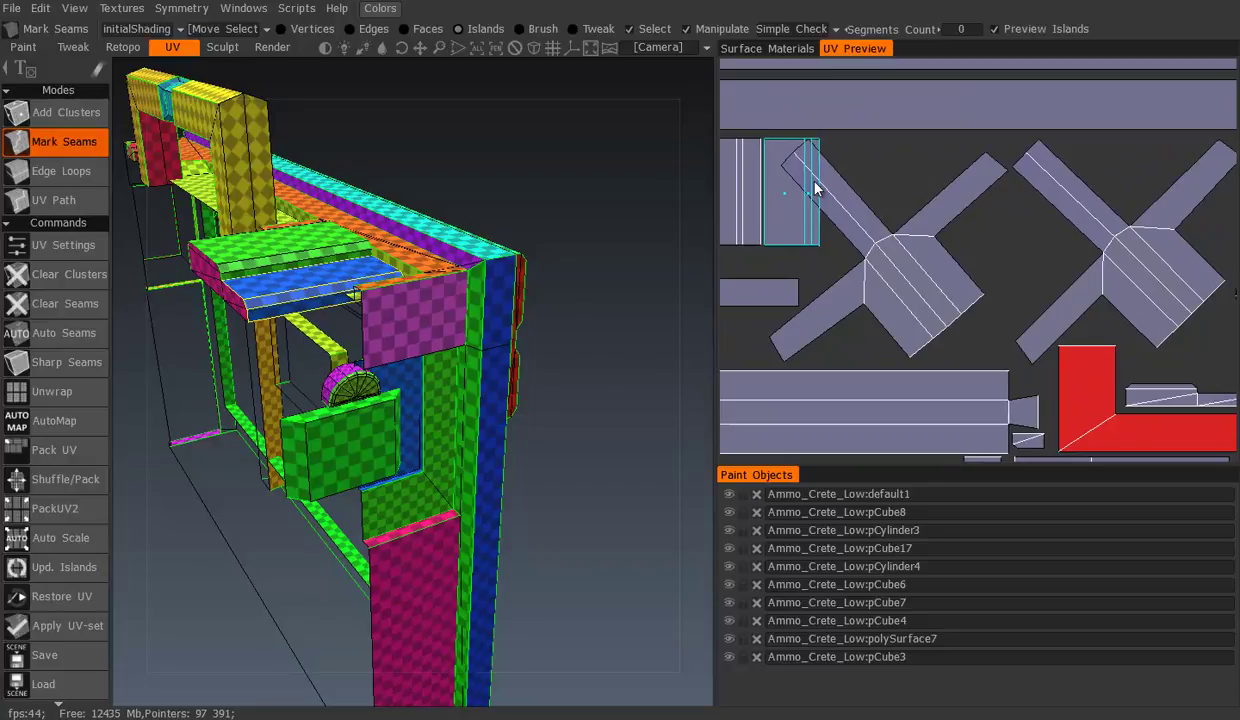
# Rotate the left X-shaped island 45° upright into a cross
pyautogui.moveTo(886, 252); pyautogui.dragTo(945, 249)
pyautogui.scroll(2, 945, 249)
pyautogui.moveTo(975, 205)
pyautogui.mouseDown()
pyautogui.moveTo(1013, 202)
pyautogui.moveTo(960, 226)
pyautogui.mouseUp()
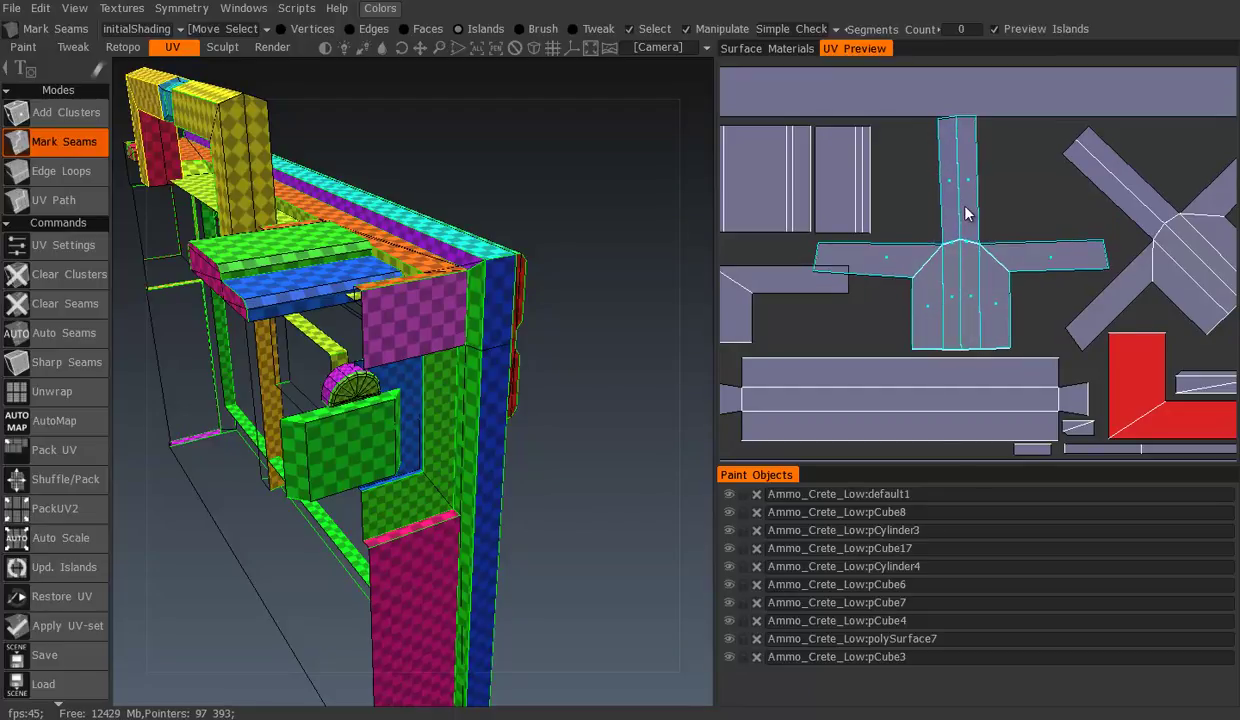
pyautogui.moveTo(966, 212)
pyautogui.mouseDown()
pyautogui.moveTo(960, 252)
pyautogui.moveTo(918, 252)
pyautogui.mouseUp()
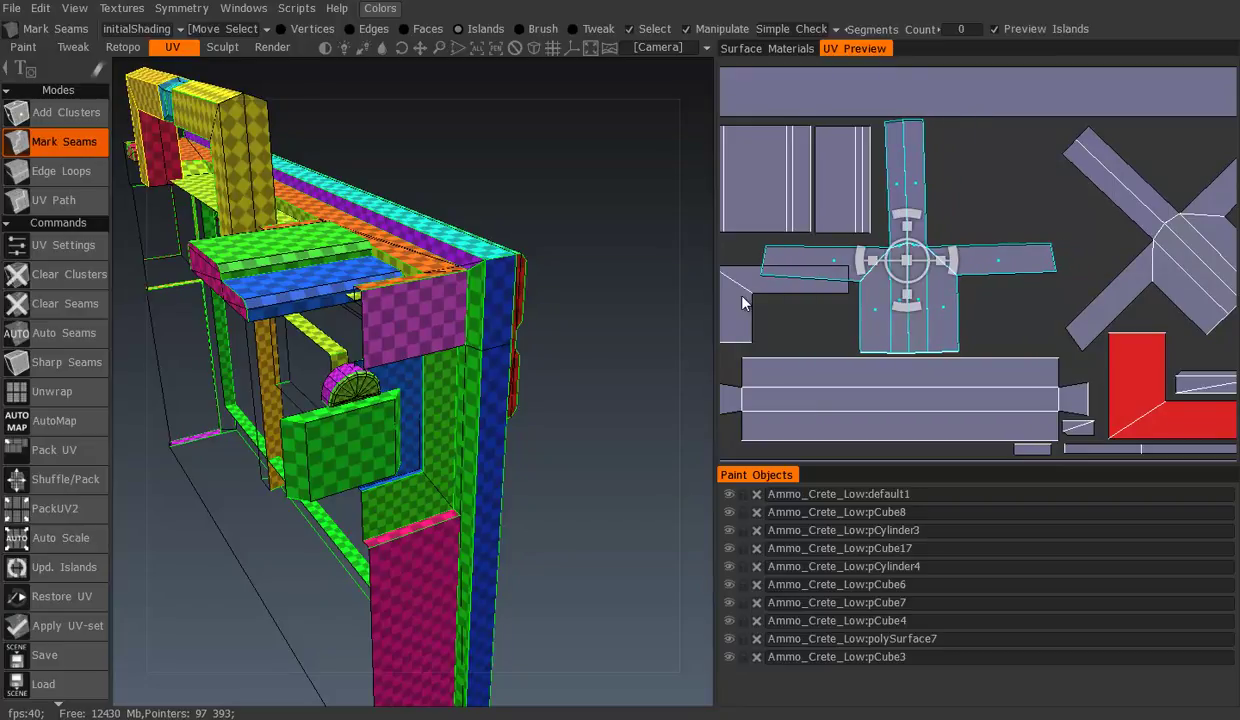
# Rotate the second X island upright into a cross and move it left
pyautogui.moveTo(1023, 226); pyautogui.dragTo(790, 253, button='middle')
pyautogui.click(979, 208)
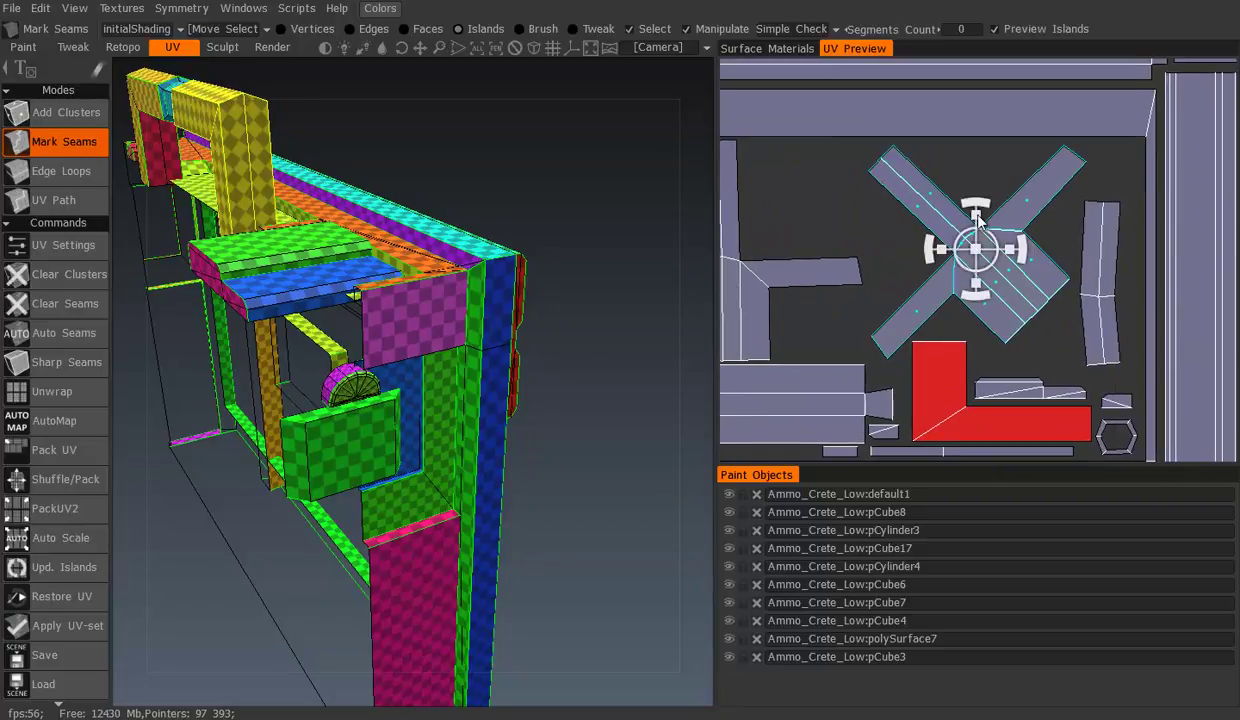
pyautogui.moveTo(979, 208)
pyautogui.mouseDown()
pyautogui.moveTo(881, 258)
pyautogui.moveTo(906, 276)
pyautogui.mouseUp()
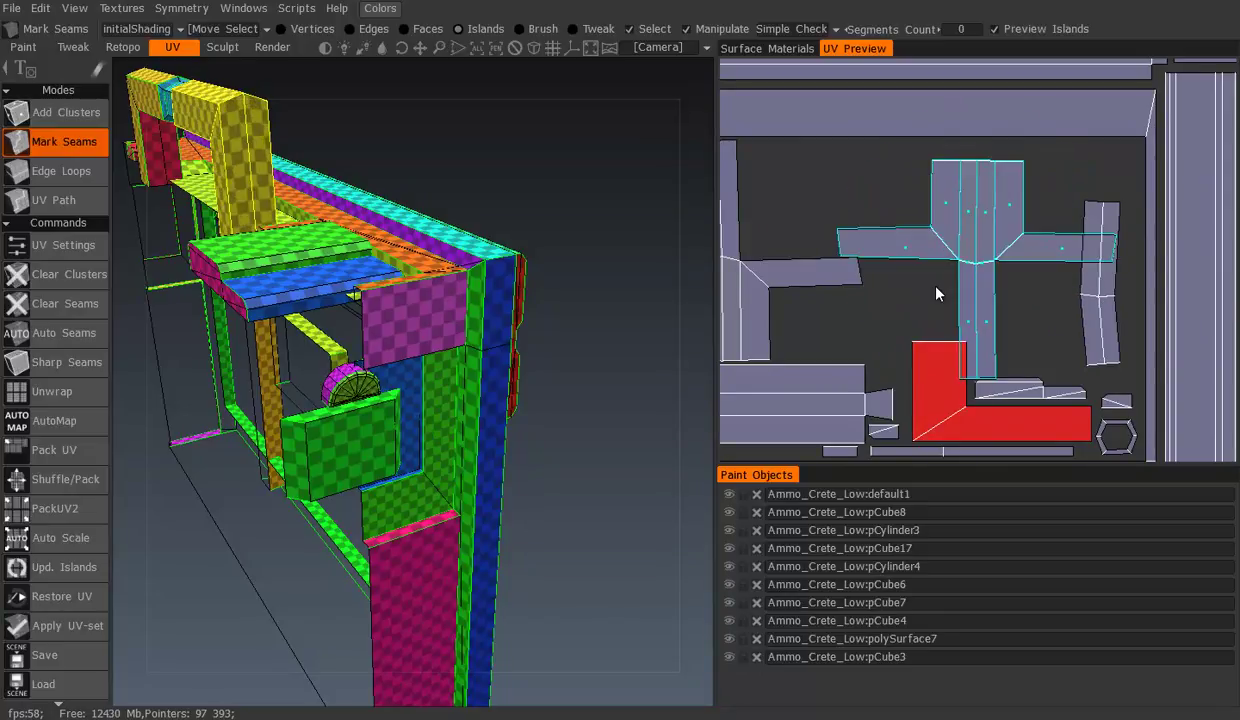
pyautogui.moveTo(990, 250); pyautogui.dragTo(900, 237)
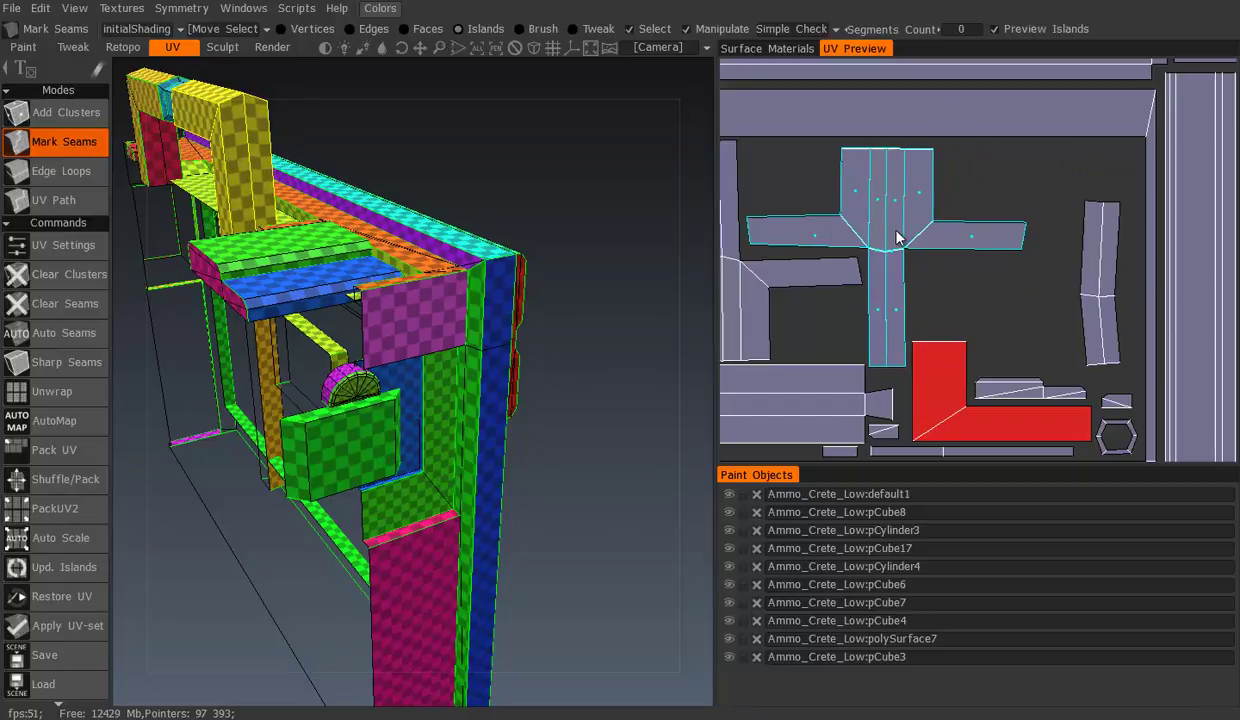
# Move the small L-shaped island from the left edge over to the right
pyautogui.moveTo(869, 246); pyautogui.dragTo(745, 265, button='middle')
pyautogui.click(767, 274)
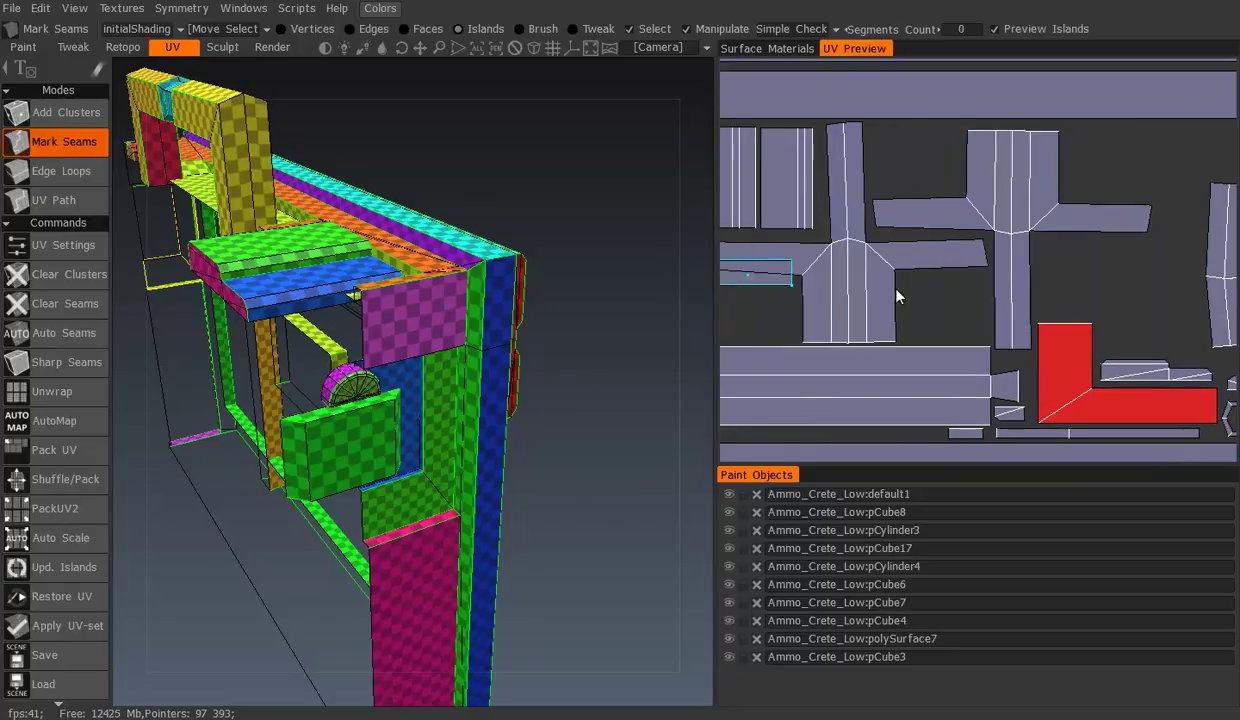
pyautogui.moveTo(867, 279); pyautogui.dragTo(1110, 255)
pyautogui.scroll(-2, 959, 251)
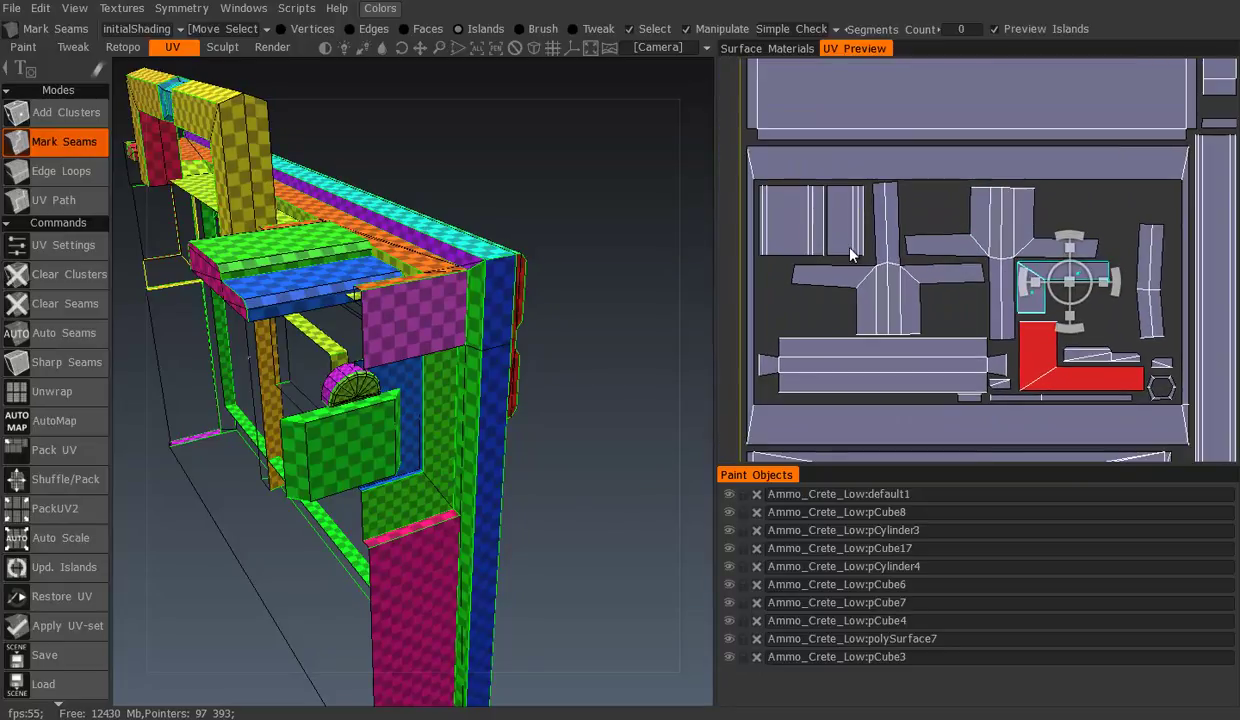
pyautogui.scroll(1, 845, 205)
pyautogui.scroll(2, 861, 199)
pyautogui.scroll(2, 880, 250)
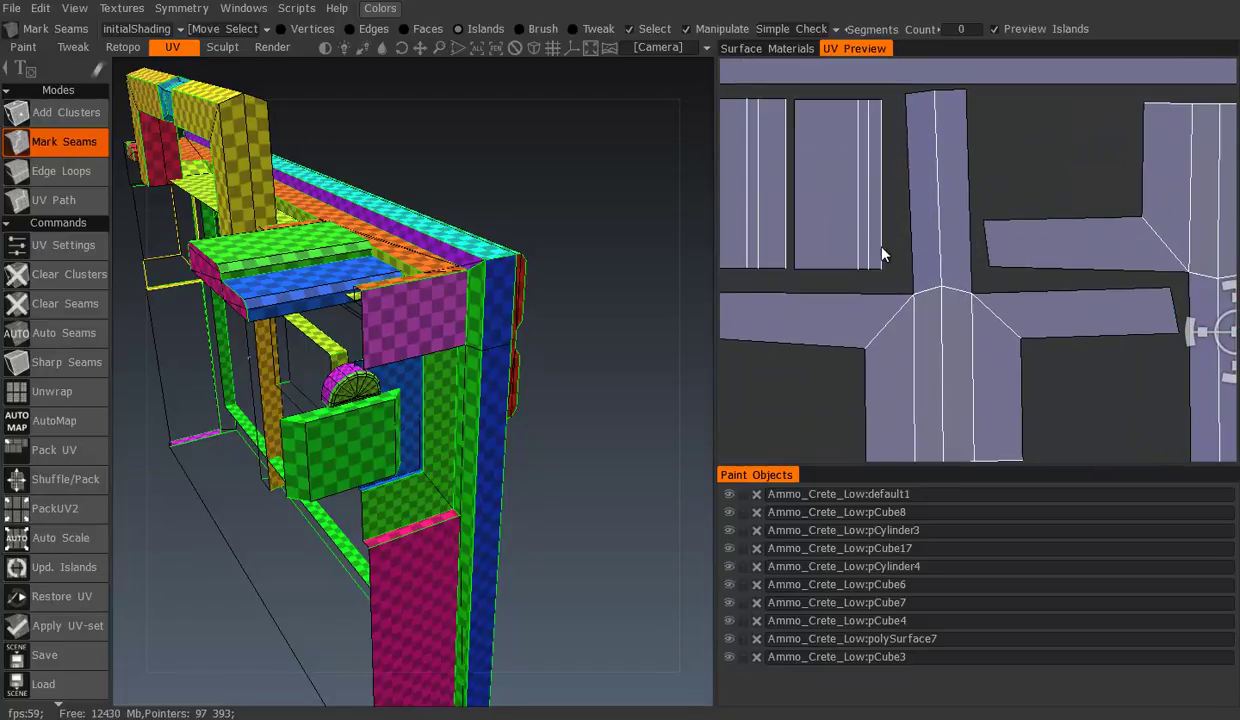
pyautogui.scroll(2, 1000, 250)
# Nudge the left and middle rectangle islands snug against their neighbours
pyautogui.click(902, 232)
pyautogui.moveTo(877, 214); pyautogui.dragTo(843, 193)
pyautogui.moveTo(1036, 207); pyautogui.dragTo(1027, 207)
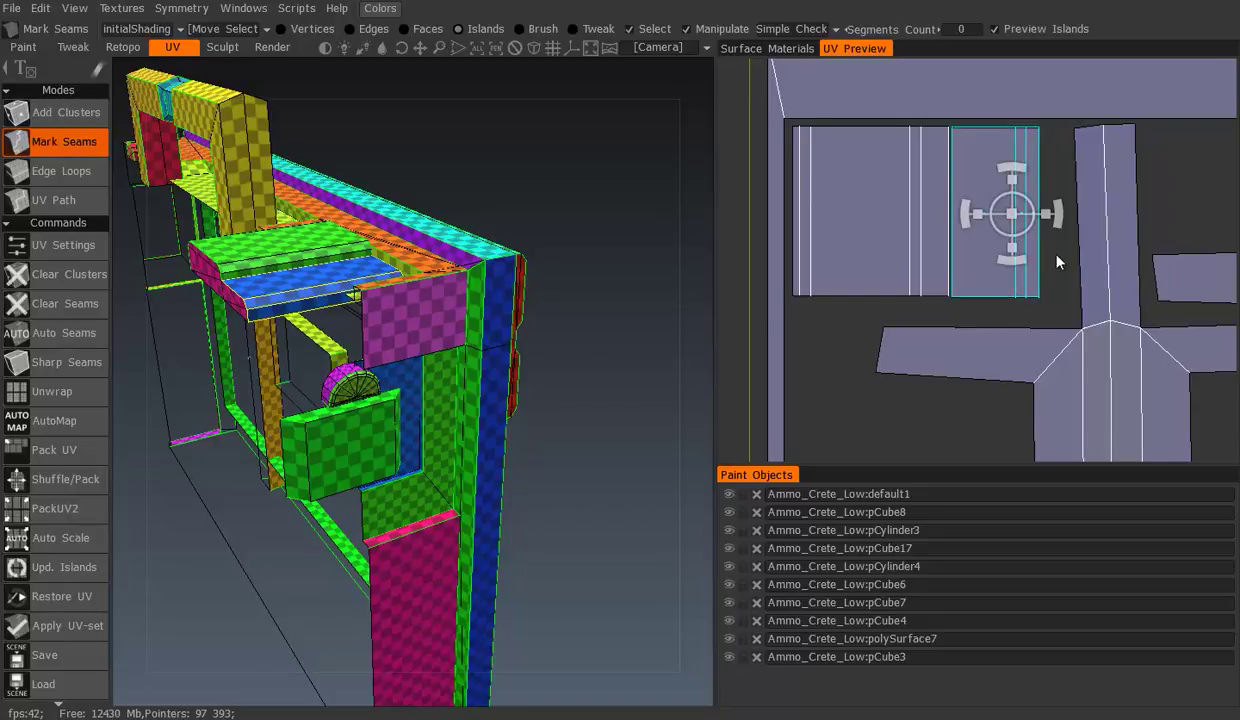
pyautogui.scroll(-2, 1023, 246)
pyautogui.scroll(-2, 920, 214)
pyautogui.scroll(-2, 914, 246)
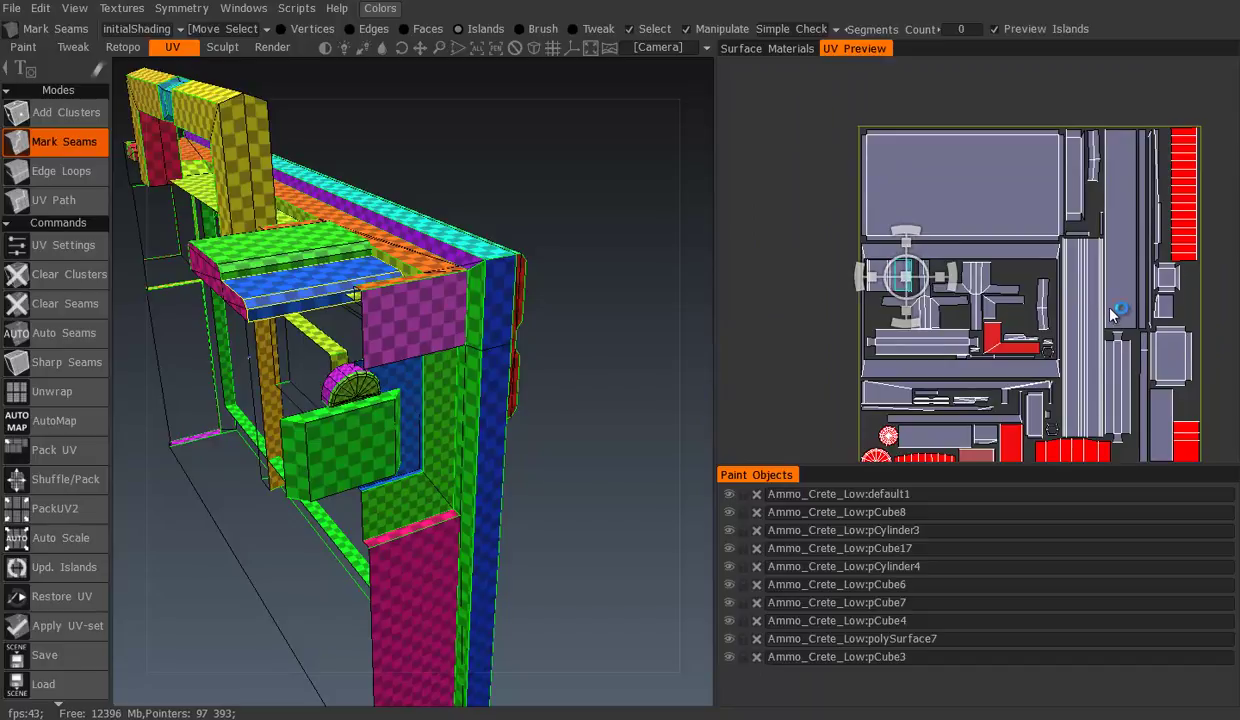
# Move a small UV island down into an empty gap on the right of the layout
pyautogui.scroll(2, 997, 291)
pyautogui.scroll(1, 1008, 293)
pyautogui.scroll(-3, 1023, 280)
pyautogui.scroll(1, 1022, 279)
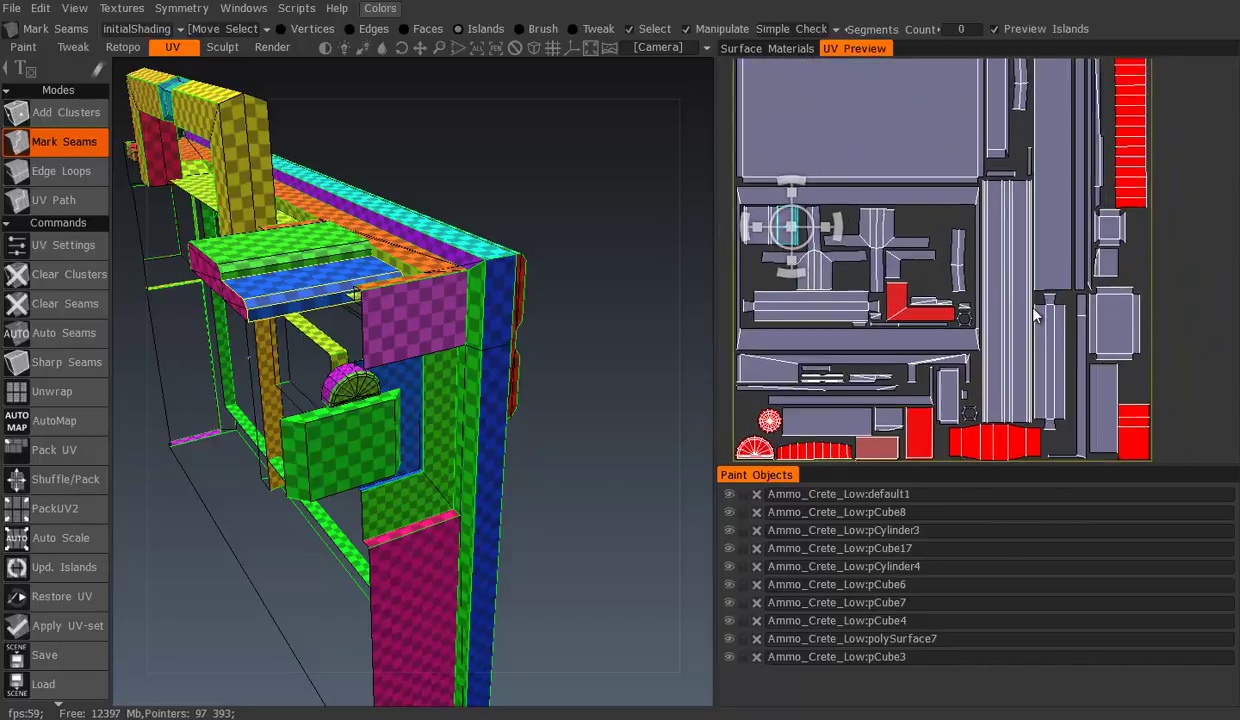
pyautogui.scroll(1, 1010, 290)
pyautogui.click(1100, 222)
pyautogui.moveTo(1104, 225)
pyautogui.mouseDown()
pyautogui.moveTo(1169, 238)
pyautogui.moveTo(1131, 222)
pyautogui.moveTo(1190, 318)
pyautogui.moveTo(1106, 260)
pyautogui.moveTo(1120, 258)
pyautogui.mouseUp()
# Rotate the small island overlapping the long strip and move it above the strip
pyautogui.click(955, 276)
pyautogui.scroll(3, 975, 260)
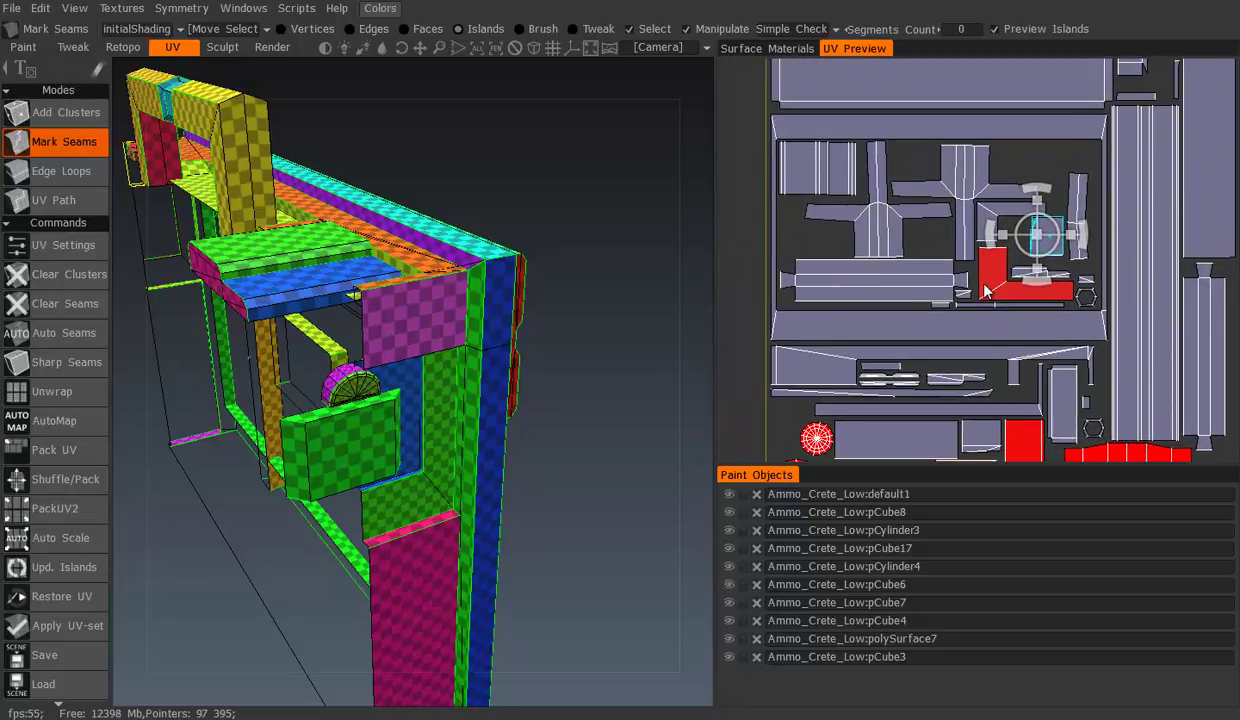
pyautogui.scroll(2, 985, 290)
pyautogui.click(818, 250)
pyautogui.scroll(2, 845, 262)
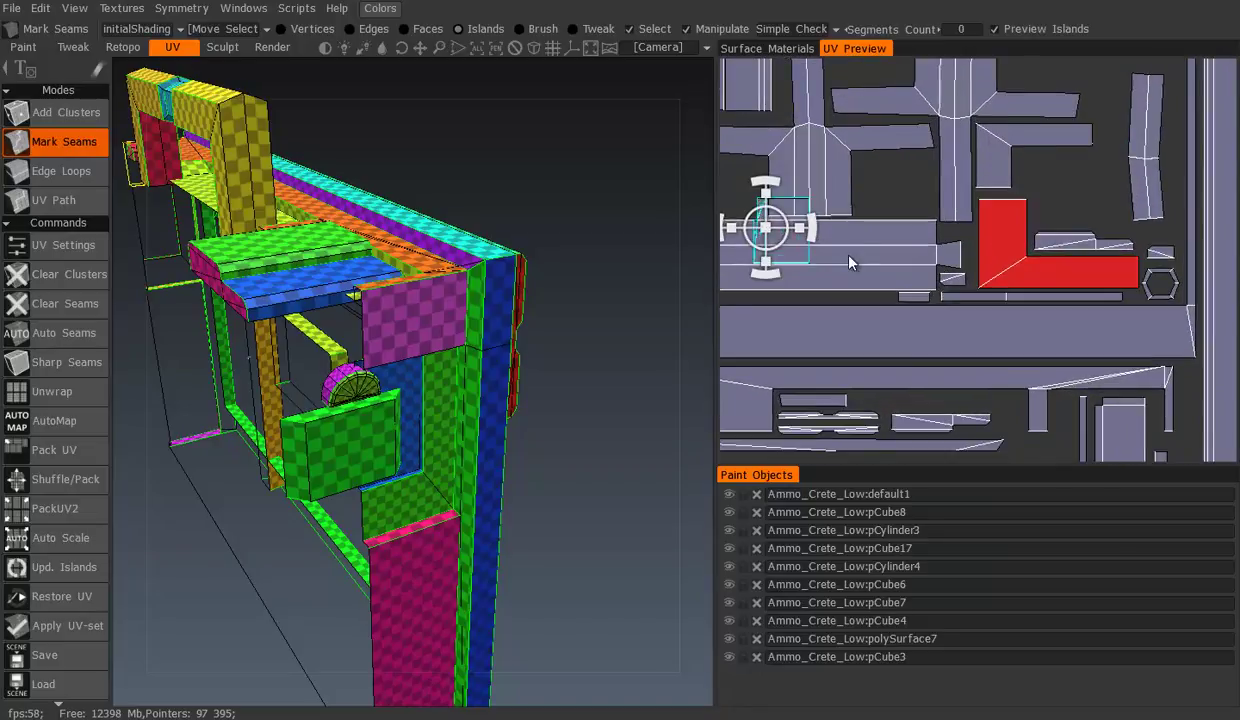
pyautogui.scroll(2, 850, 263)
pyautogui.moveTo(960, 288); pyautogui.dragTo(1006, 297)
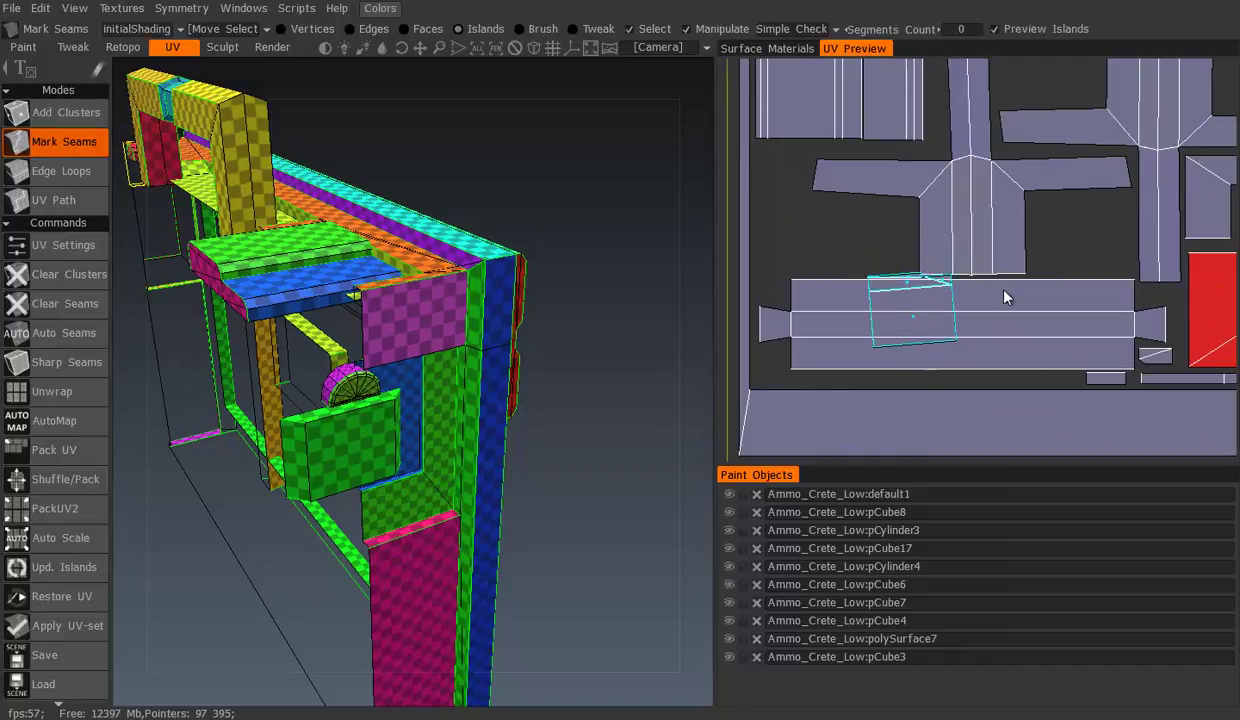
pyautogui.click(925, 295)
pyautogui.moveTo(925, 295); pyautogui.dragTo(835, 245)
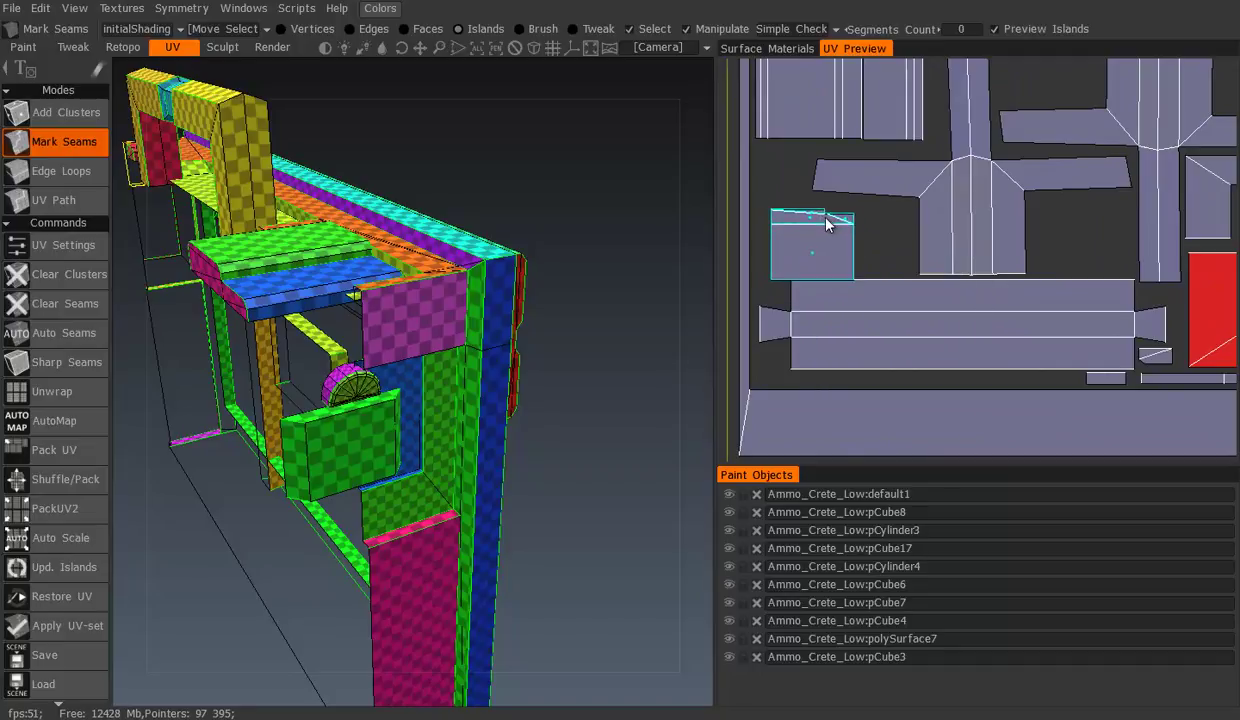
# Enlarge the small island so it fills the gap above the long strip
pyautogui.click(815, 212)
pyautogui.moveTo(793, 214); pyautogui.dragTo(820, 213)
pyautogui.click(820, 213)
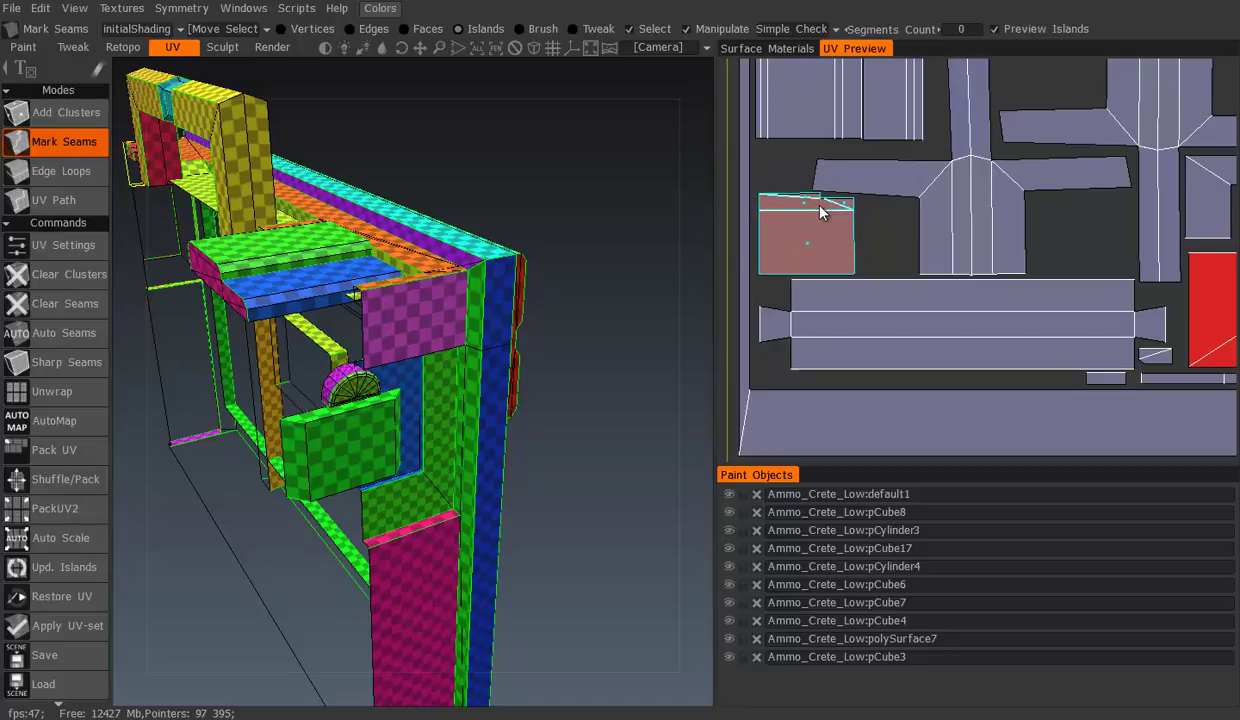
pyautogui.scroll(-2, 1035, 245)
pyautogui.scroll(3, 1035, 245)
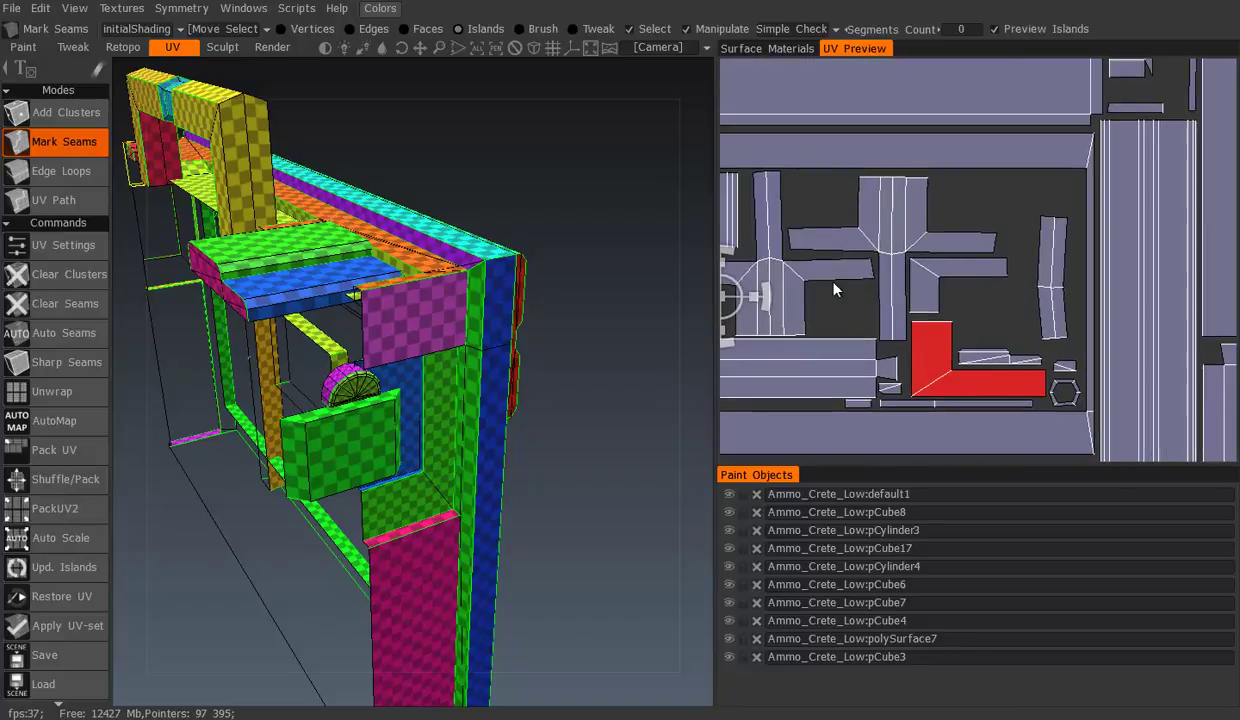
# Move the small square island near the red L and the tall thin island into the right-hand gap
pyautogui.click(1035, 218)
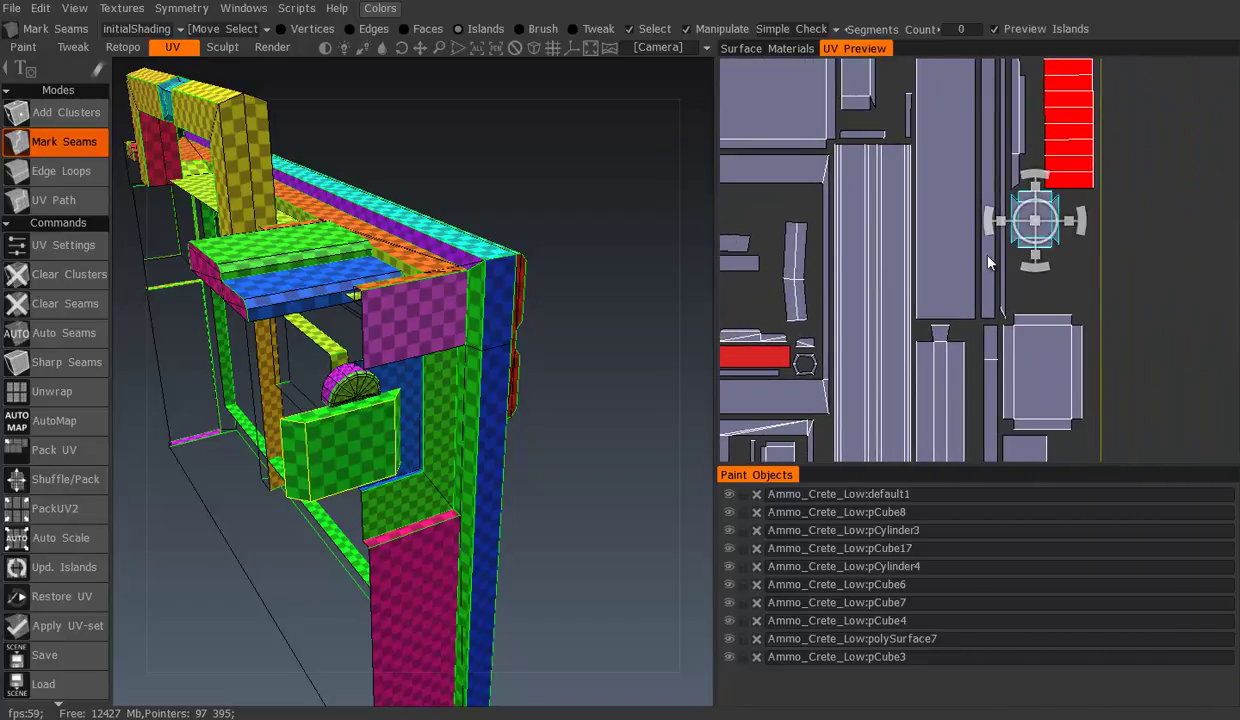
pyautogui.moveTo(1035, 220); pyautogui.dragTo(1110, 245, button='middle')
pyautogui.moveTo(1110, 245); pyautogui.dragTo(868, 257)
pyautogui.moveTo(868, 257)
pyautogui.mouseDown(button='middle')
pyautogui.moveTo(796, 298)
pyautogui.moveTo(874, 298)
pyautogui.mouseUp(button='middle')
pyautogui.click(1044, 258)
pyautogui.moveTo(1044, 258); pyautogui.dragTo(1148, 270)
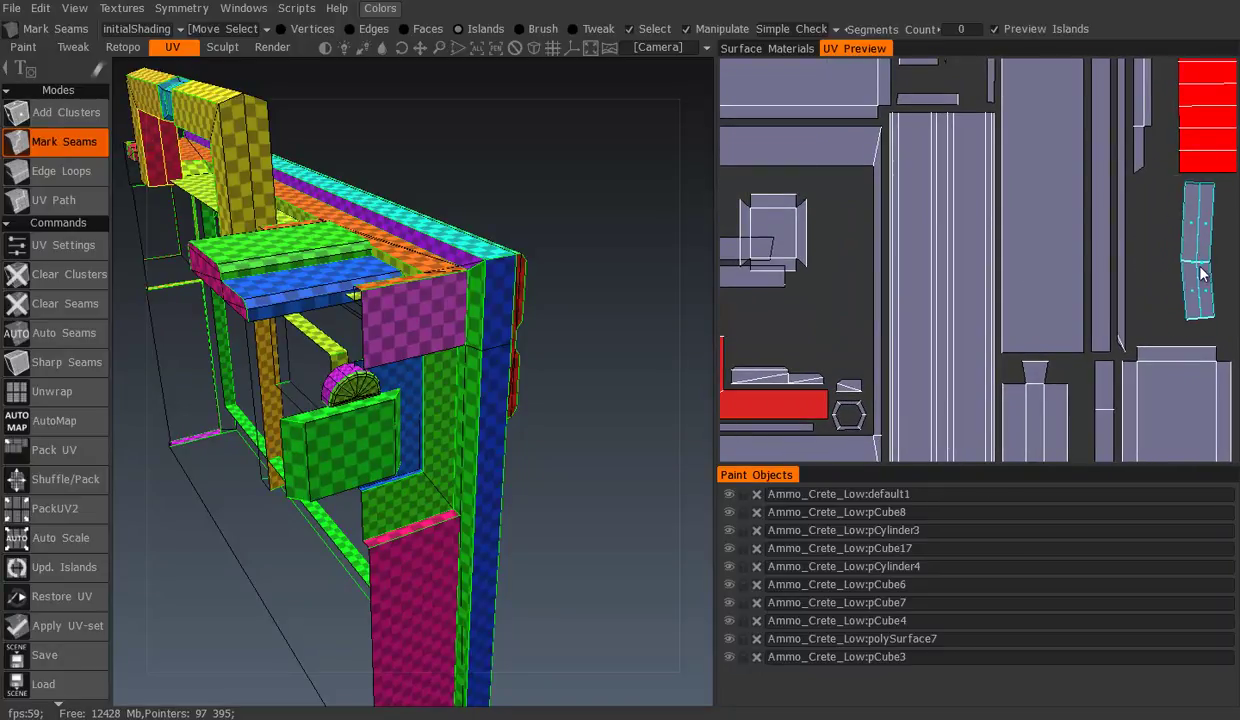
# Reposition the small square island next to the beige square
pyautogui.click(785, 233)
pyautogui.moveTo(785, 233); pyautogui.dragTo(839, 270)
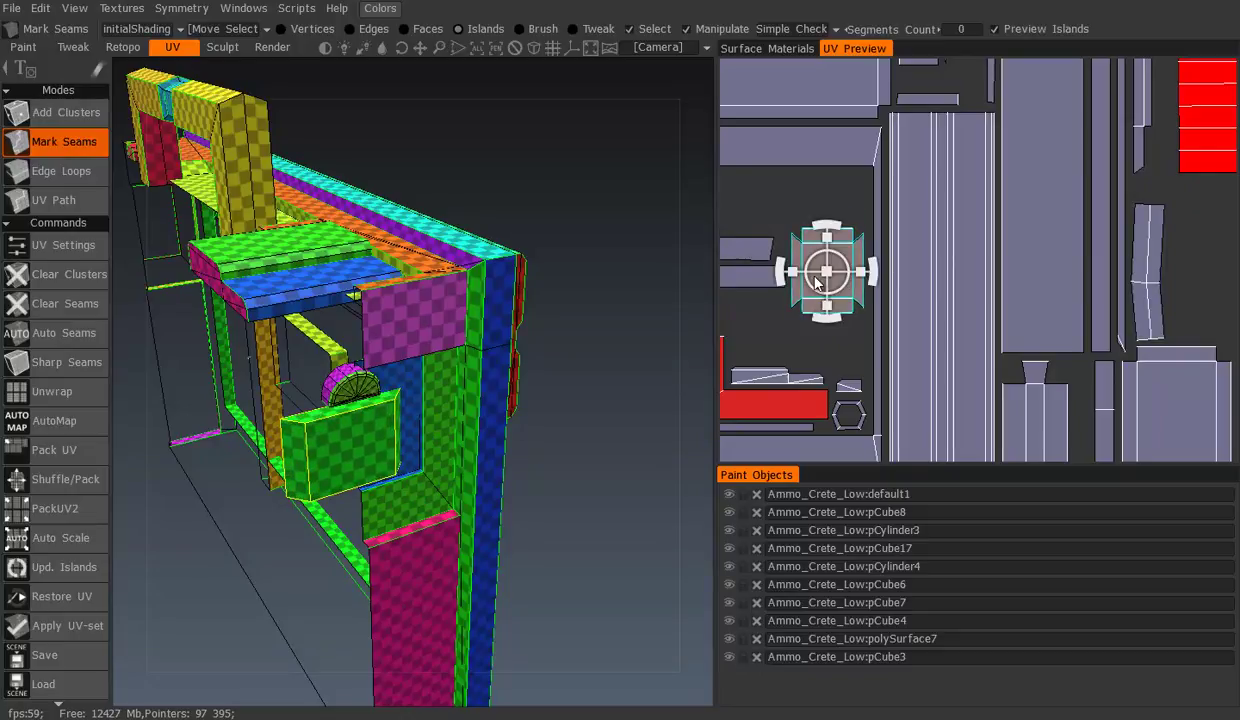
pyautogui.moveTo(817, 283); pyautogui.dragTo(990, 290, button='middle')
pyautogui.moveTo(900, 295)
pyautogui.mouseDown(button='middle')
pyautogui.moveTo(860, 330)
pyautogui.moveTo(766, 277)
pyautogui.mouseUp(button='middle')
pyautogui.scroll(1, 893, 297)
pyautogui.moveTo(744, 256)
pyautogui.mouseDown()
pyautogui.moveTo(924, 264)
pyautogui.moveTo(1133, 251)
pyautogui.moveTo(1176, 232)
pyautogui.mouseUp()
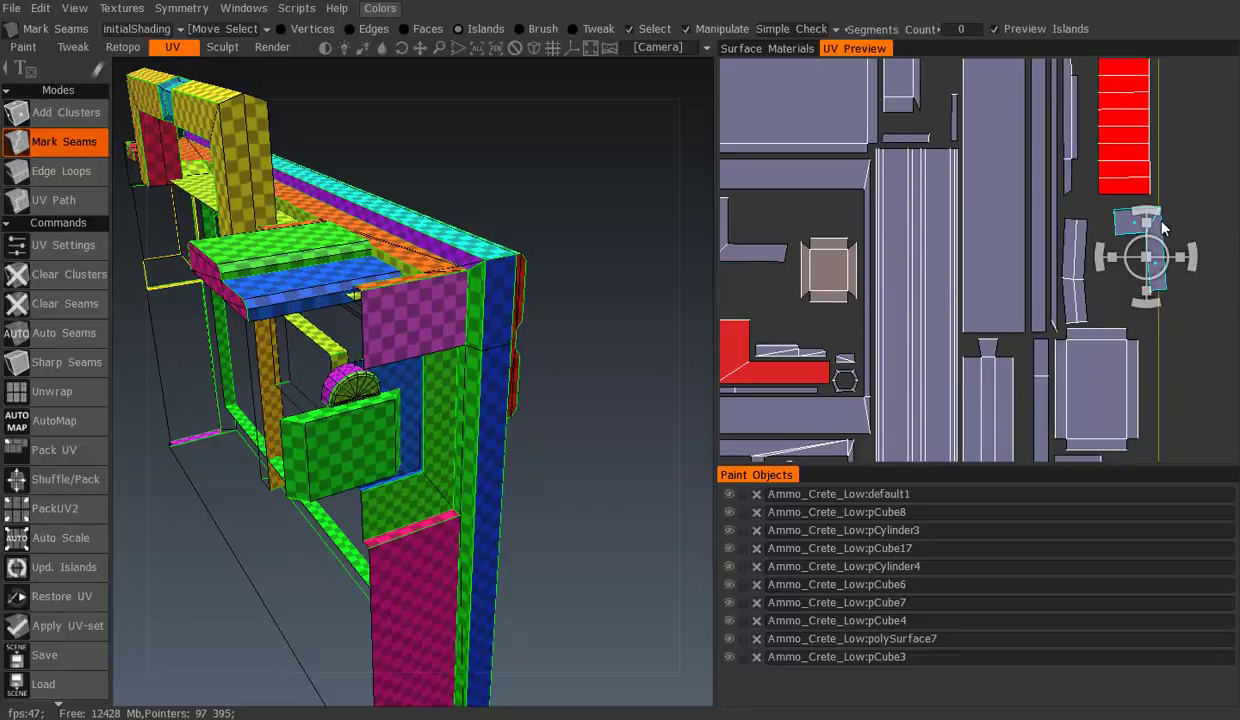
# Nudge the L-shaped island down-left, then drop the square island into the gap and widen it slightly
pyautogui.moveTo(1155, 220); pyautogui.dragTo(1140, 263)
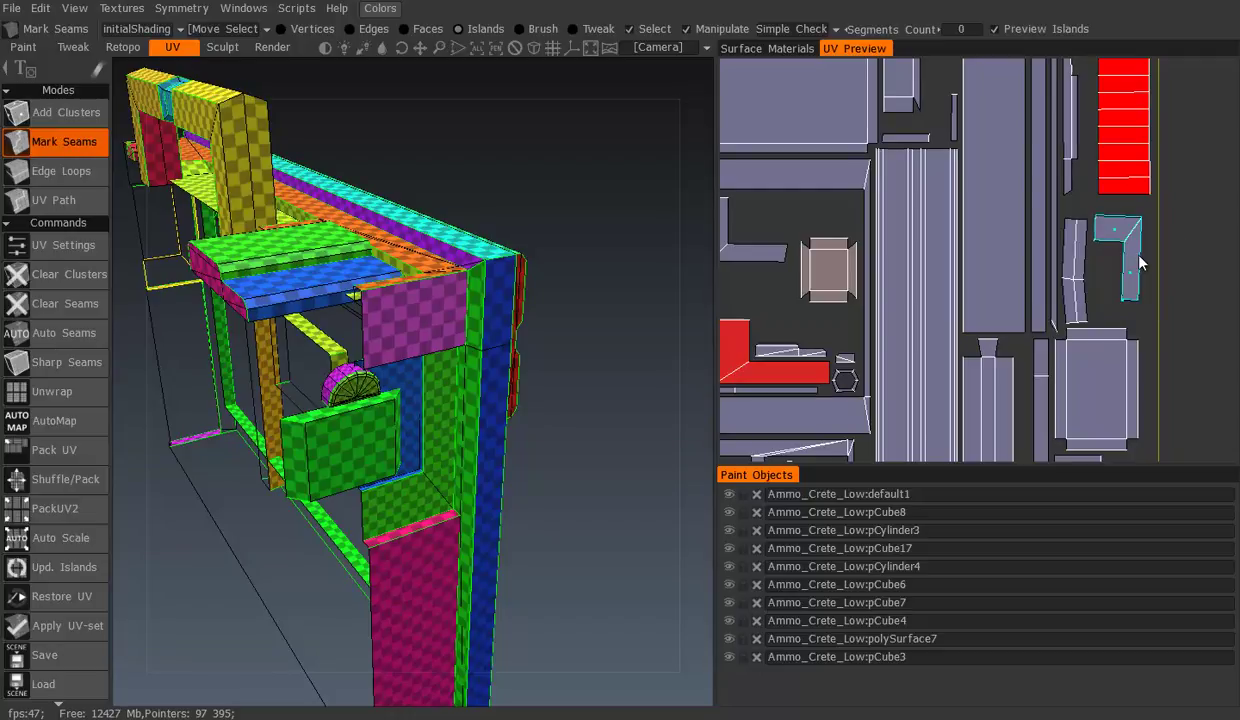
pyautogui.moveTo(860, 303); pyautogui.dragTo(946, 262, button='middle')
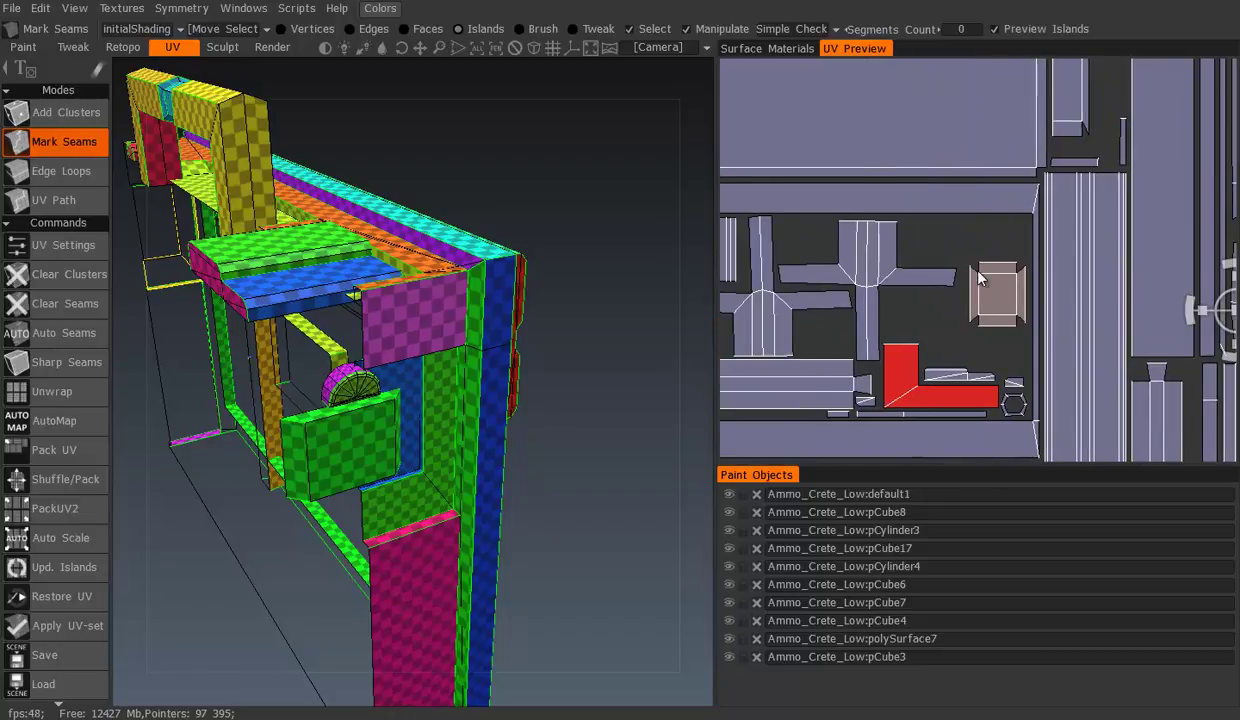
pyautogui.scroll(1, 948, 261)
pyautogui.scroll(1, 950, 260)
pyautogui.scroll(1, 988, 276)
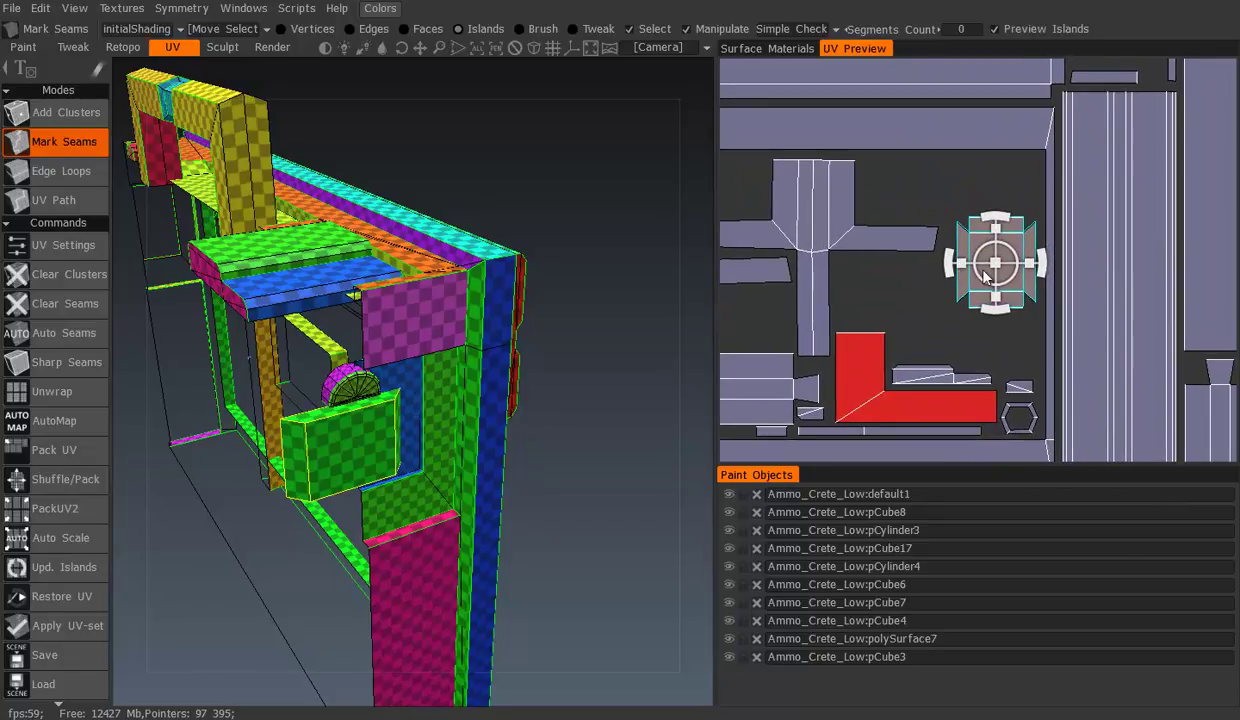
pyautogui.moveTo(1017, 255); pyautogui.dragTo(997, 296)
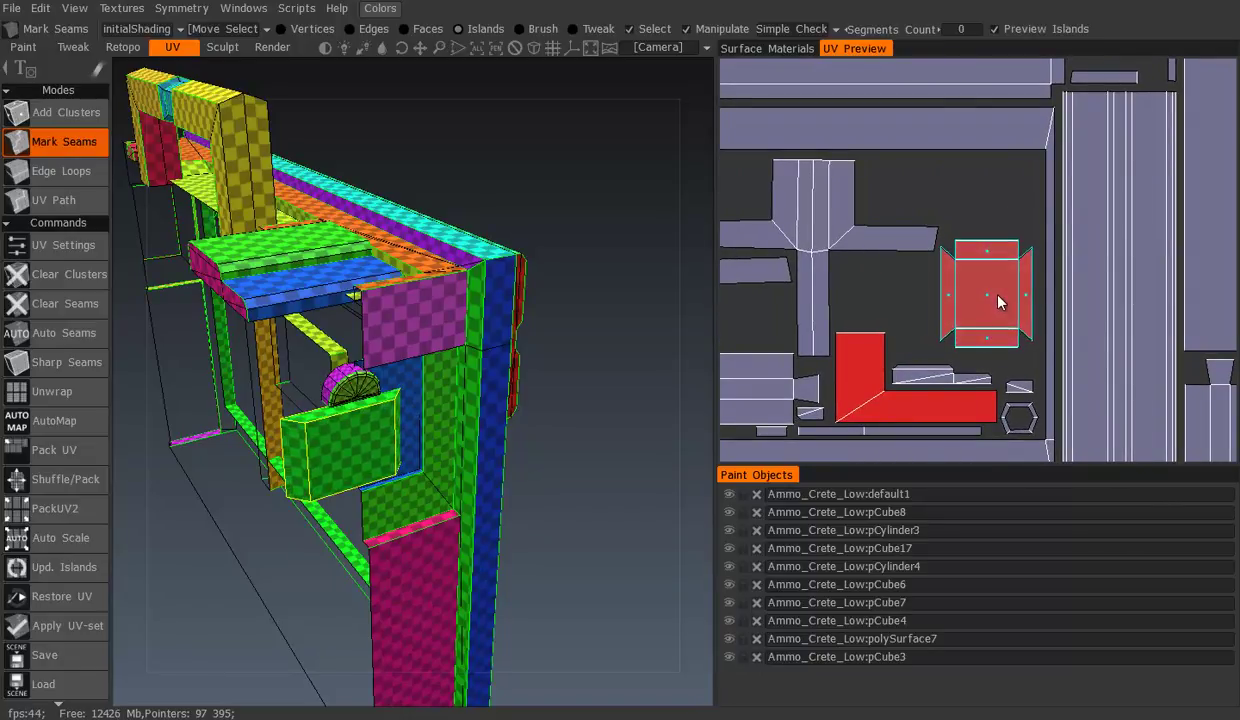
pyautogui.moveTo(957, 297); pyautogui.dragTo(997, 297)
pyautogui.click(995, 298)
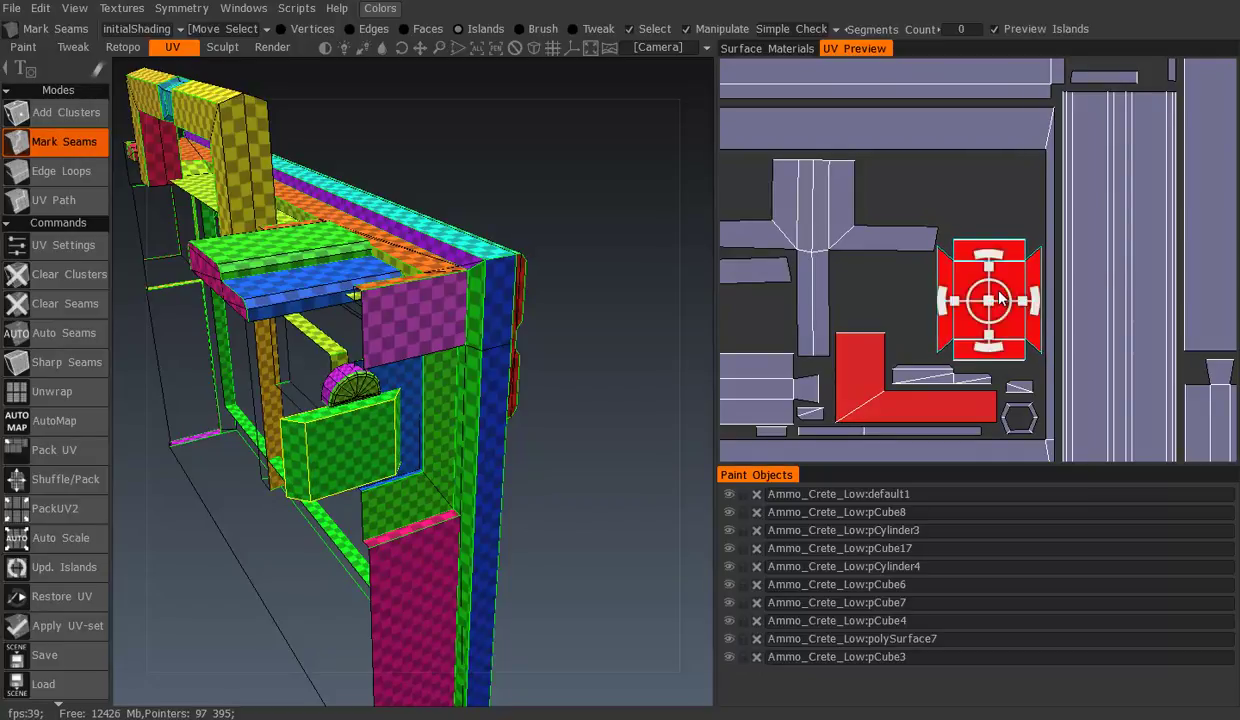
# Orbit the crate to a front three-quarter view
pyautogui.scroll(-2, 995, 298)
pyautogui.scroll(-3, 410, 328)
pyautogui.moveTo(410, 328); pyautogui.dragTo(510, 348, button='middle')
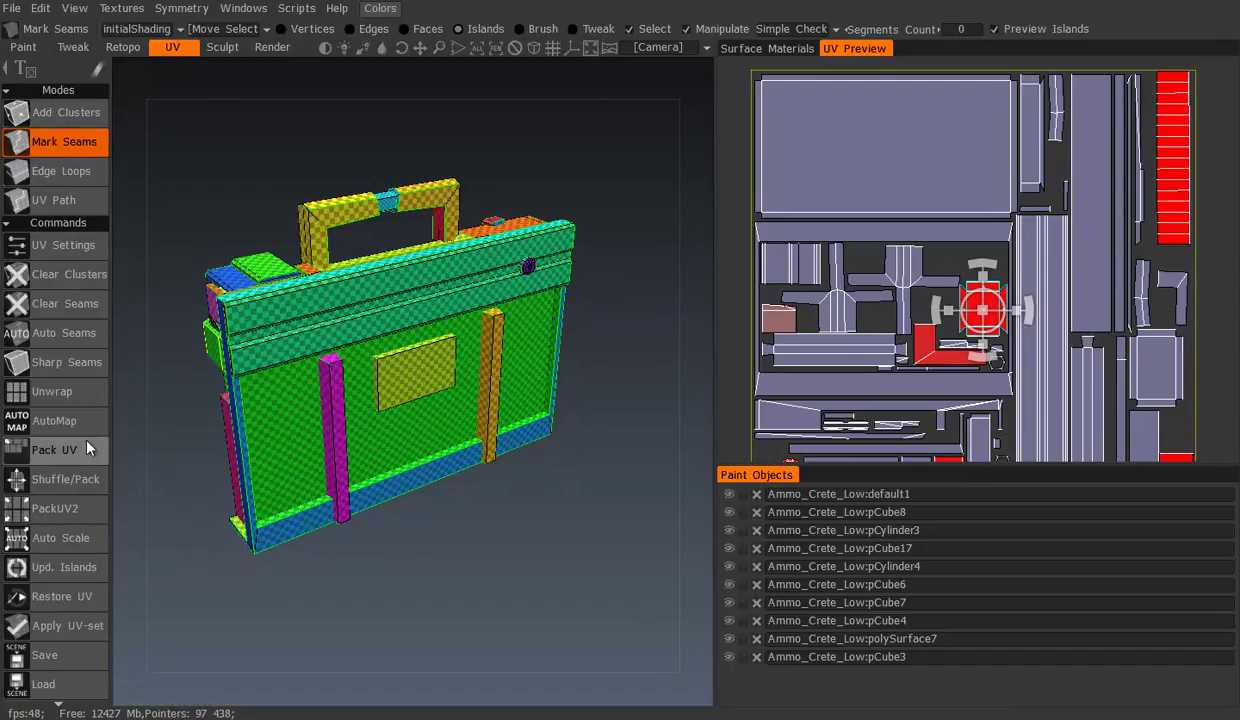
# Apply the UV-set to the crate mesh, accepting the irreversible warning with Ok, and inspect its front
pyautogui.click(75, 398)
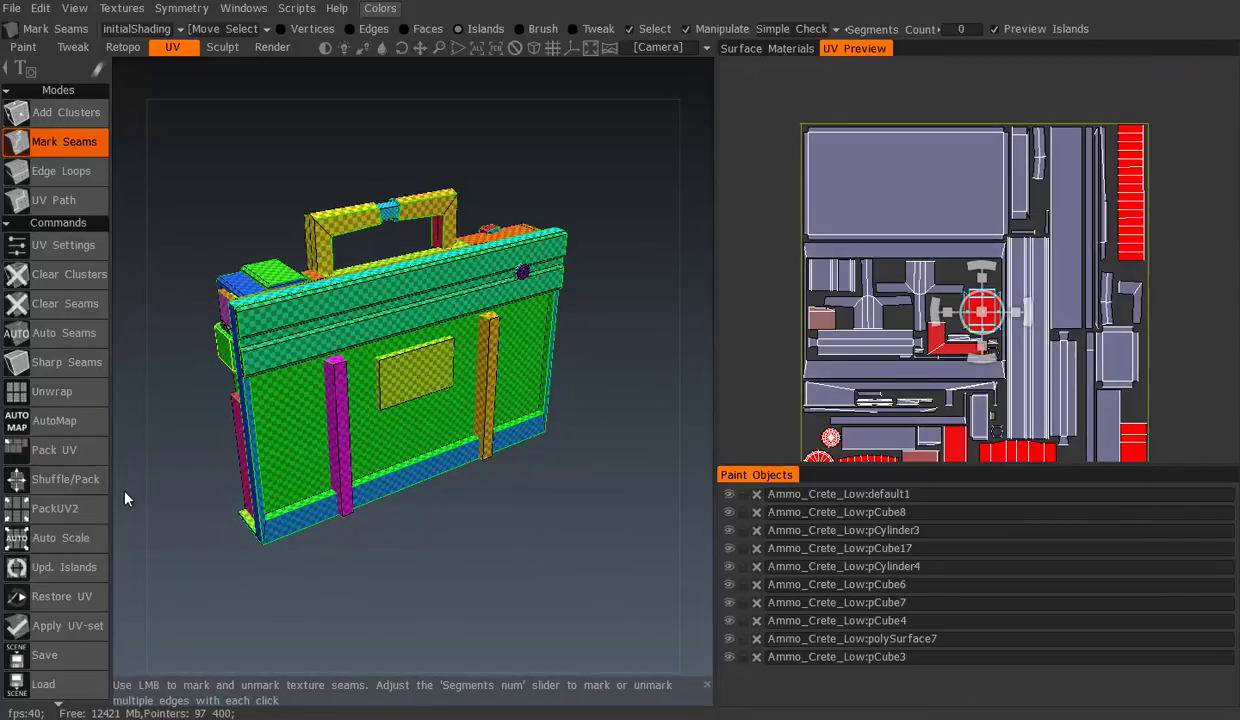
pyautogui.click(68, 632)
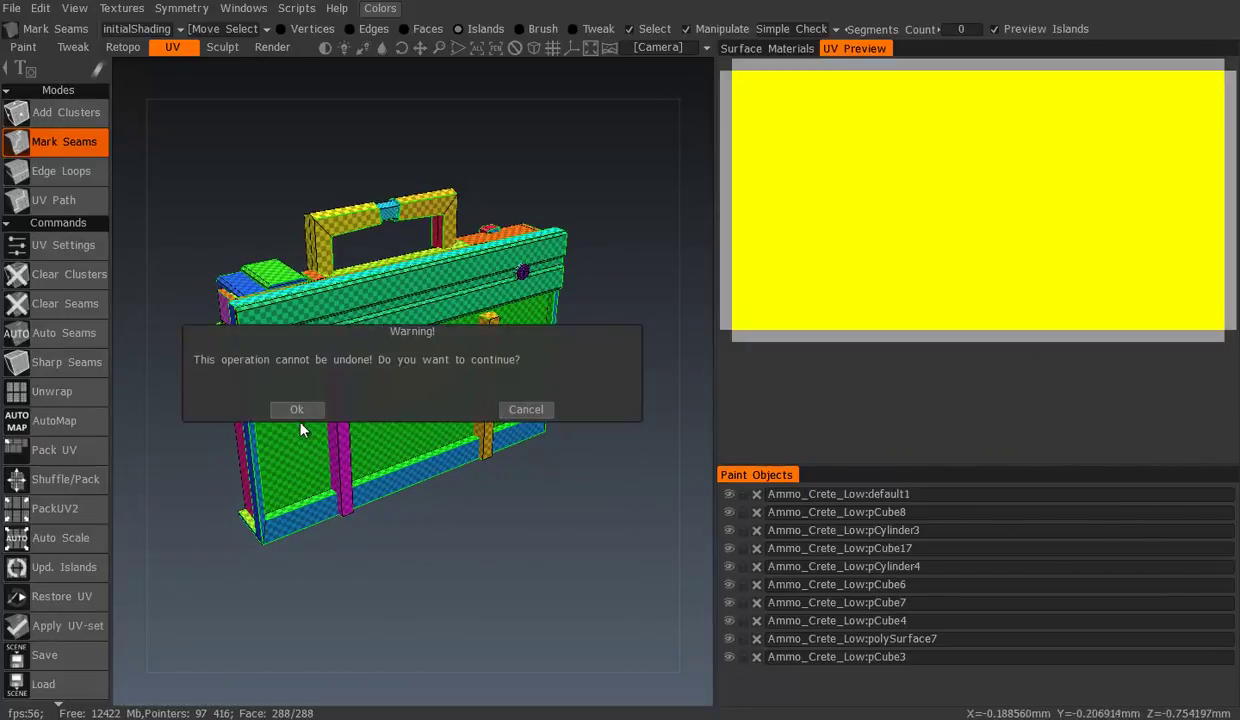
pyautogui.click(296, 410)
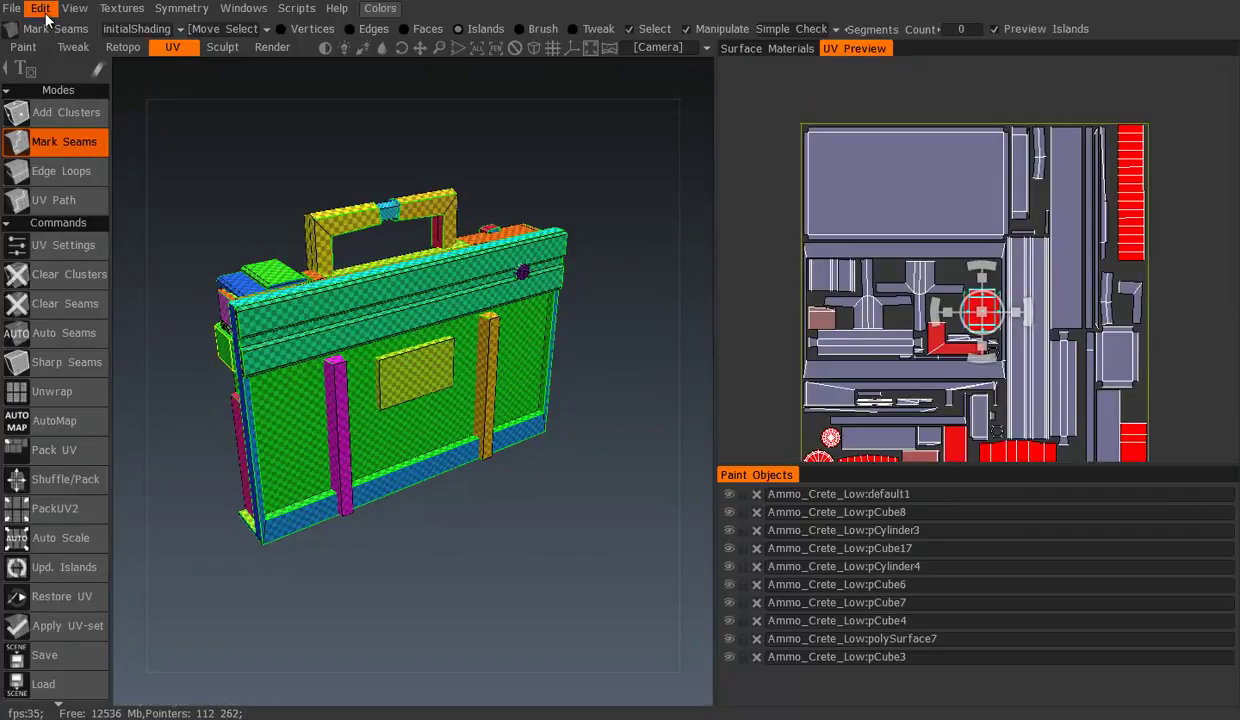
pyautogui.keyDown('alt'); pyautogui.moveTo(268, 346); pyautogui.dragTo(540, 400); pyautogui.keyUp('alt')
pyautogui.scroll(6, 320, 362)
pyautogui.scroll(4, 540, 400)
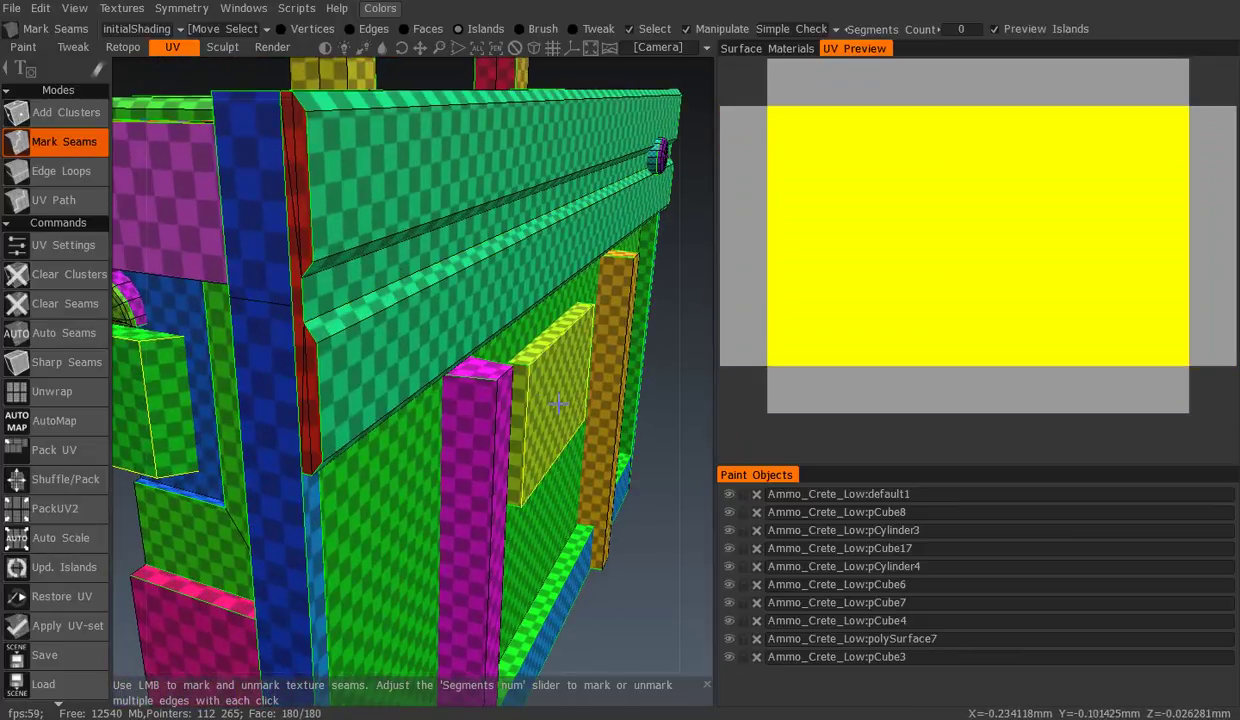
pyautogui.scroll(-5, 557, 403)
# Save the scene as 'Ammo Create Uvs' (.3b) in the scenes > Ammo Create folder
pyautogui.hotkey('ctrl', 's')
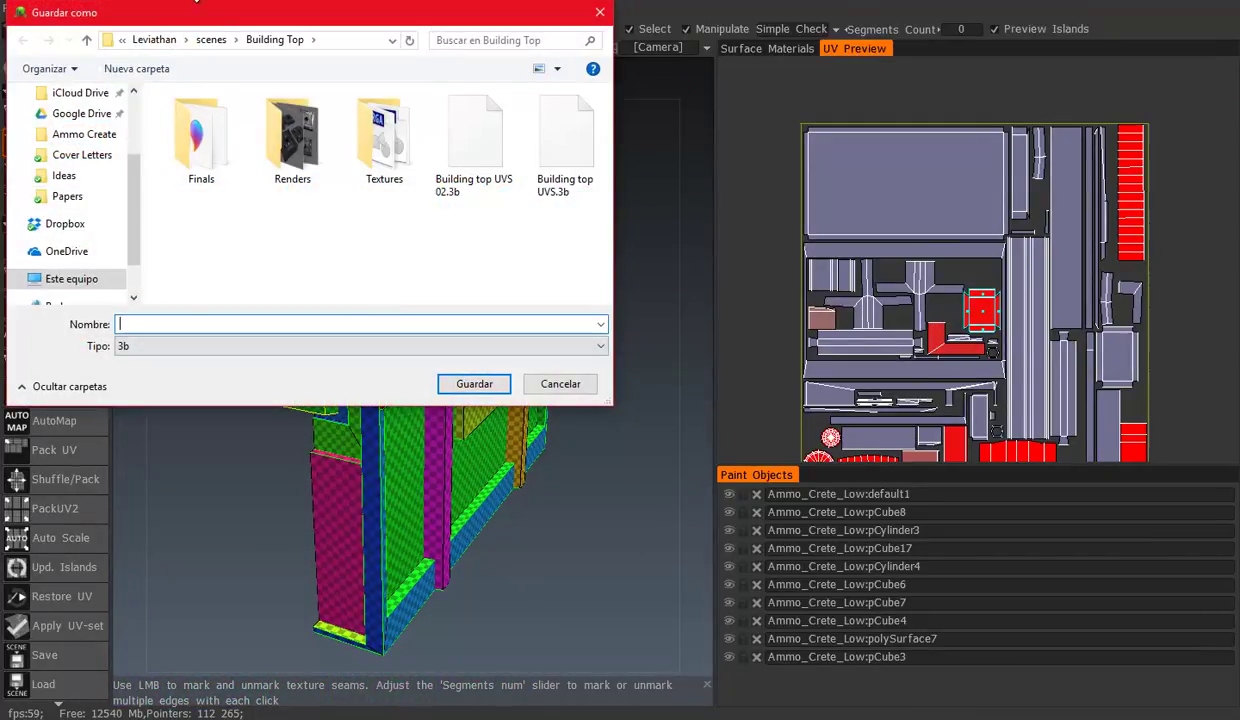
pyautogui.click(212, 40)
pyautogui.doubleClick(212, 116)
pyautogui.click(184, 323)
pyautogui.write('Ammo')
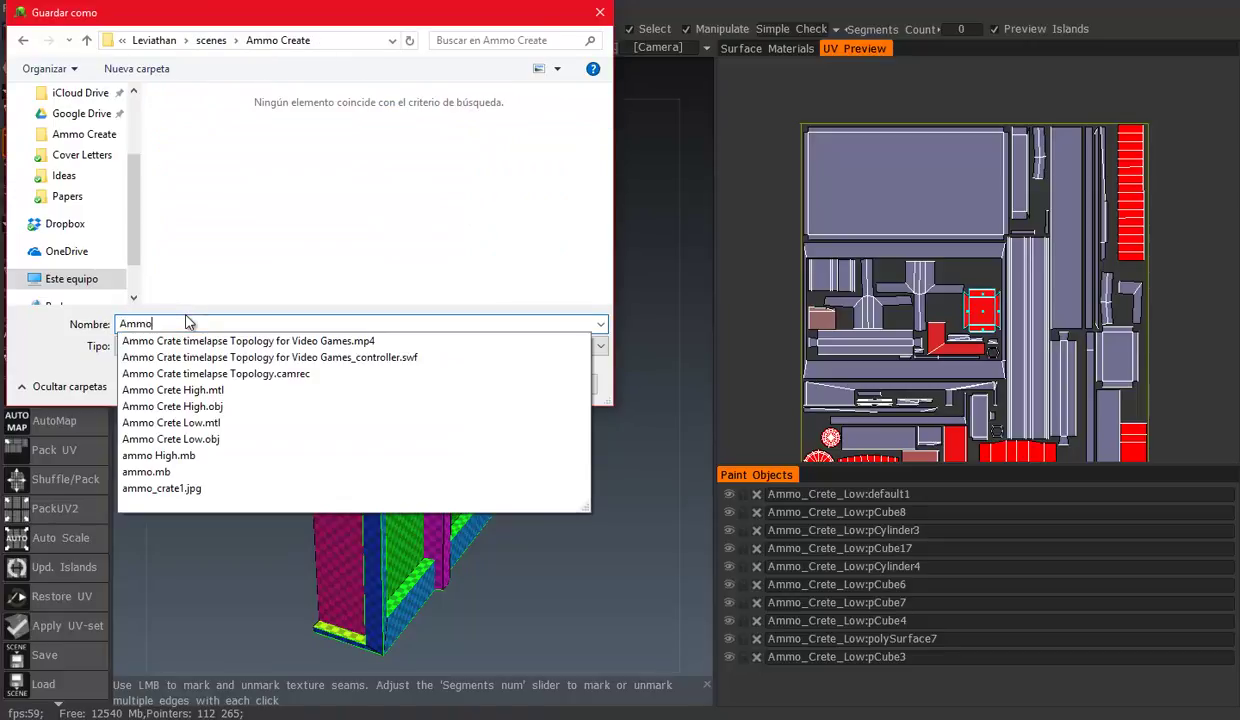
pyautogui.write(' Cra')
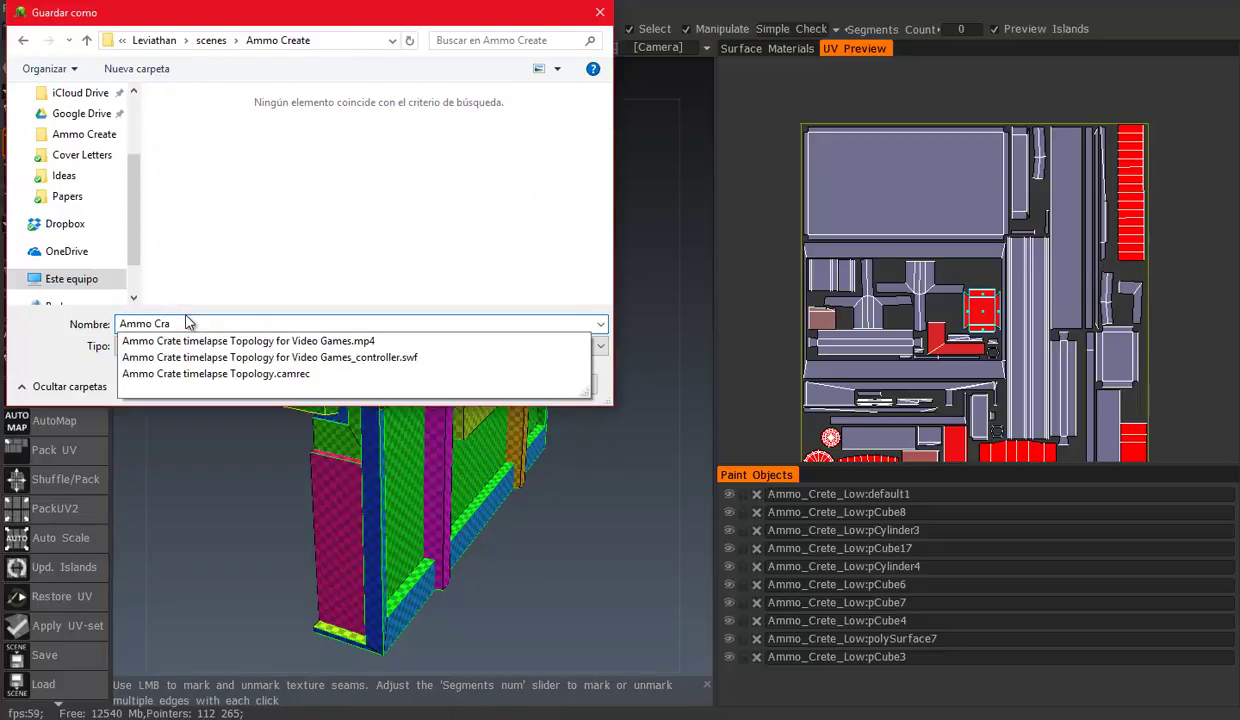
pyautogui.press('BackSpace')
pyautogui.write('eate Uvs')
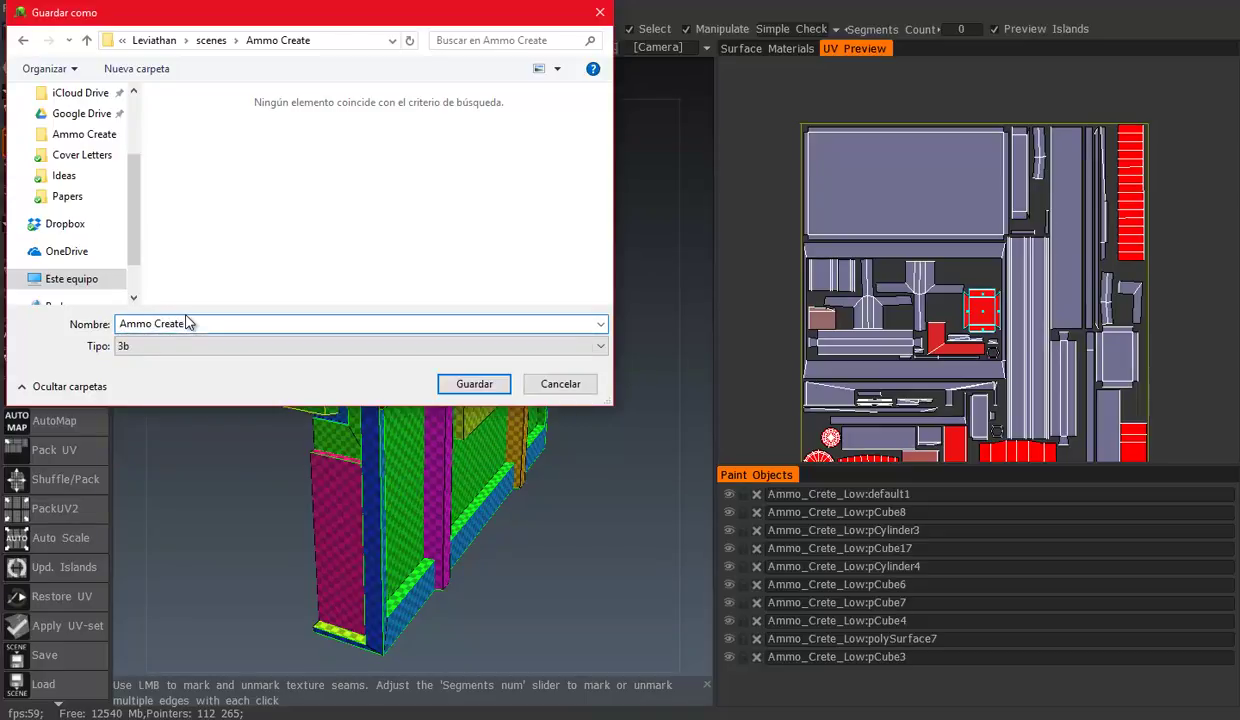
pyautogui.click(487, 390)
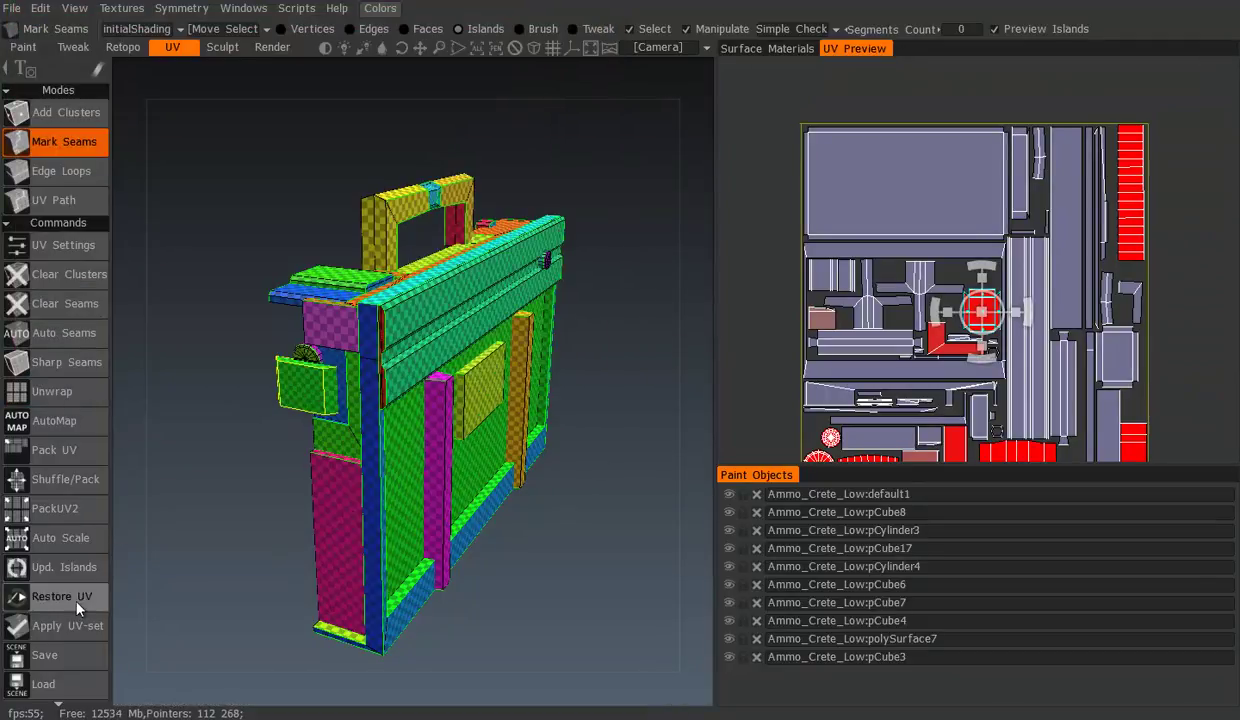
# Reapply the UV-set to the crate mesh, confirming with Ok
pyautogui.click(76, 626)
pyautogui.click(305, 407)
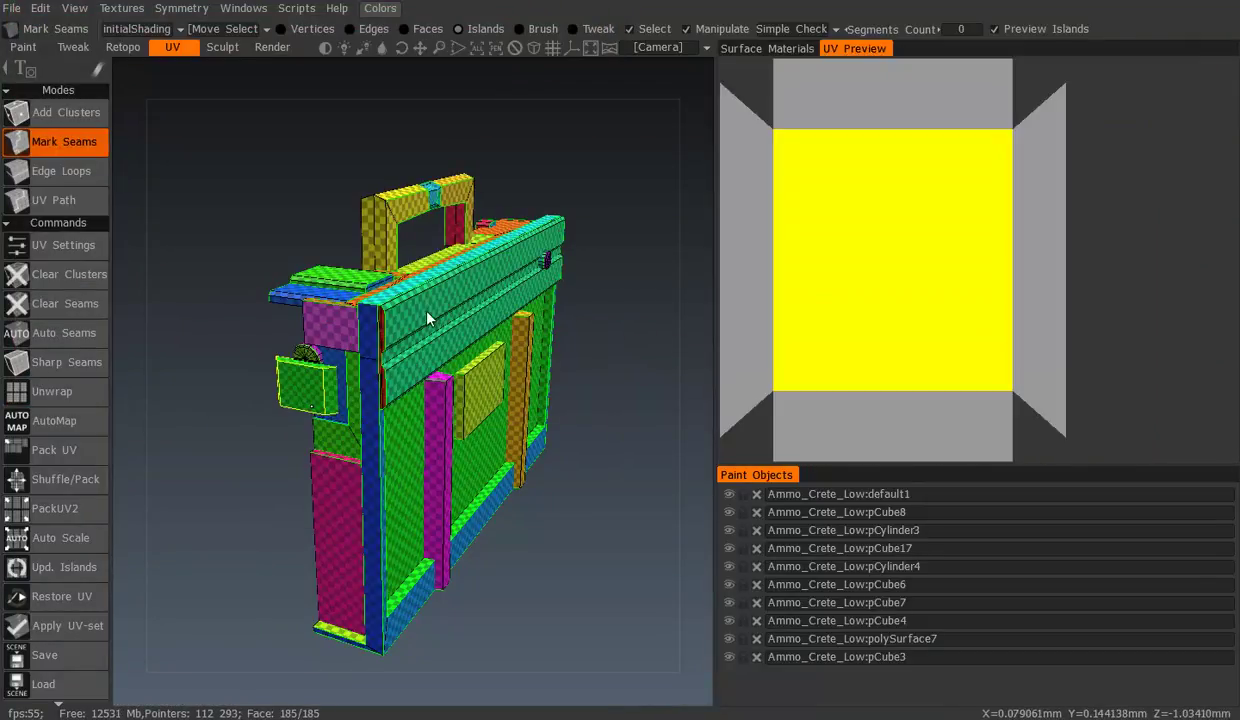
pyautogui.moveTo(589, 492); pyautogui.dragTo(500, 488)
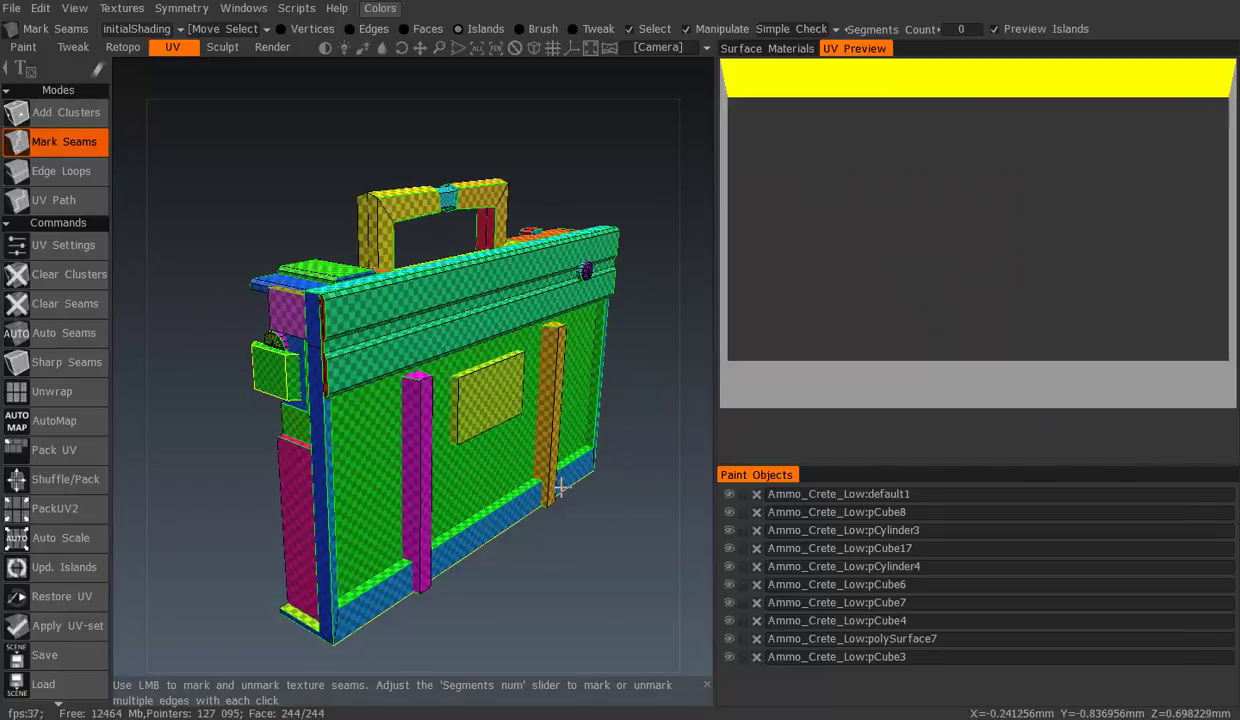
# Export objects and textures over 'Ammo Crete Low', confirm the overwrite, and close the export options
pyautogui.click(12, 8)
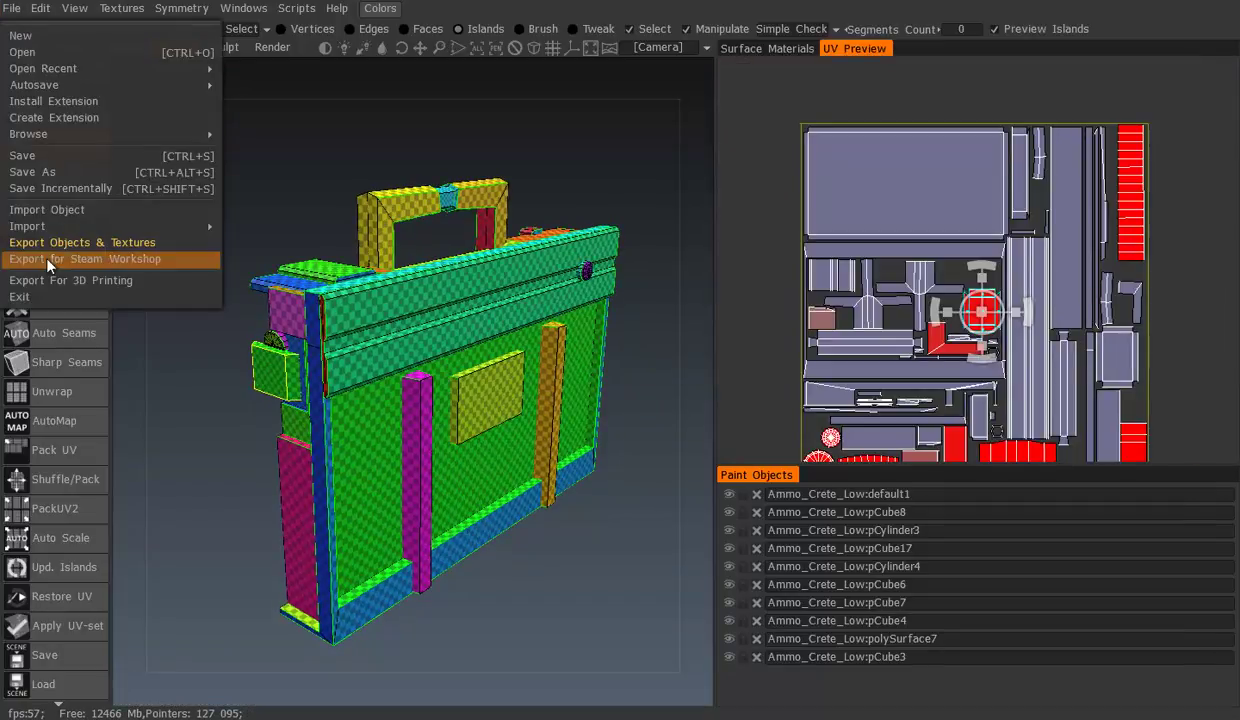
pyautogui.click(47, 245)
pyautogui.click(298, 160)
pyautogui.click(474, 384)
pyautogui.click(648, 356)
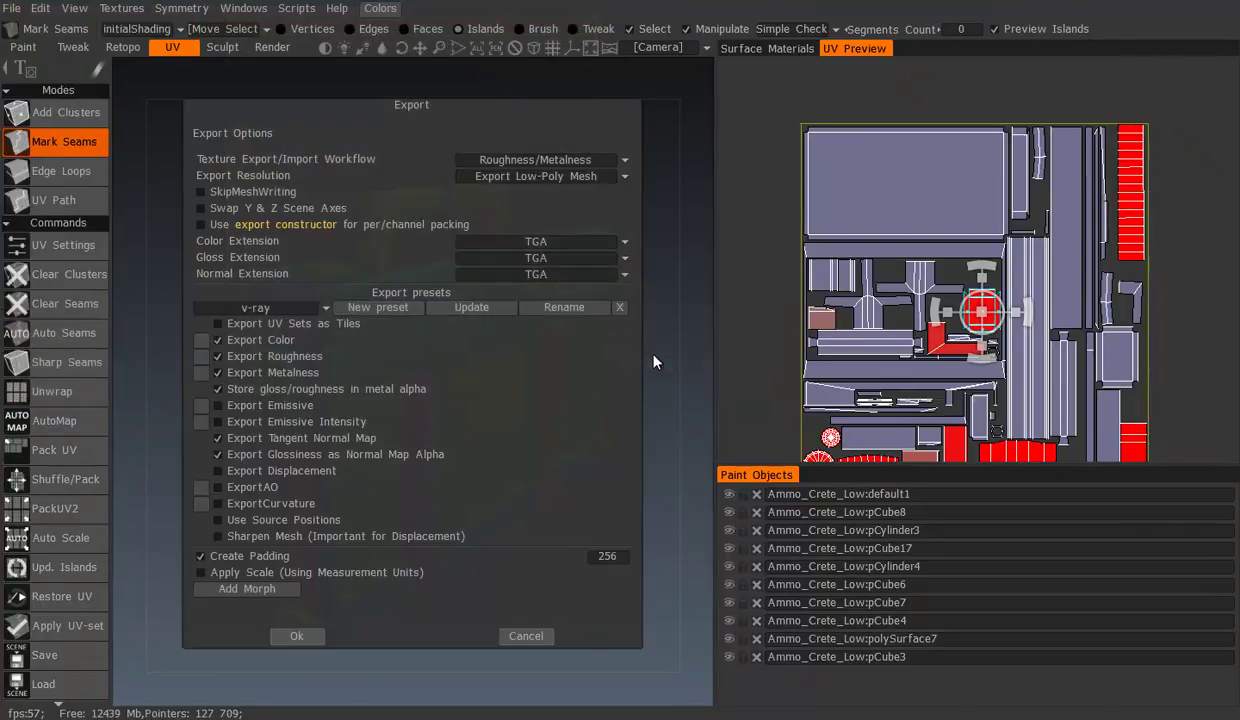
pyautogui.click(298, 636)
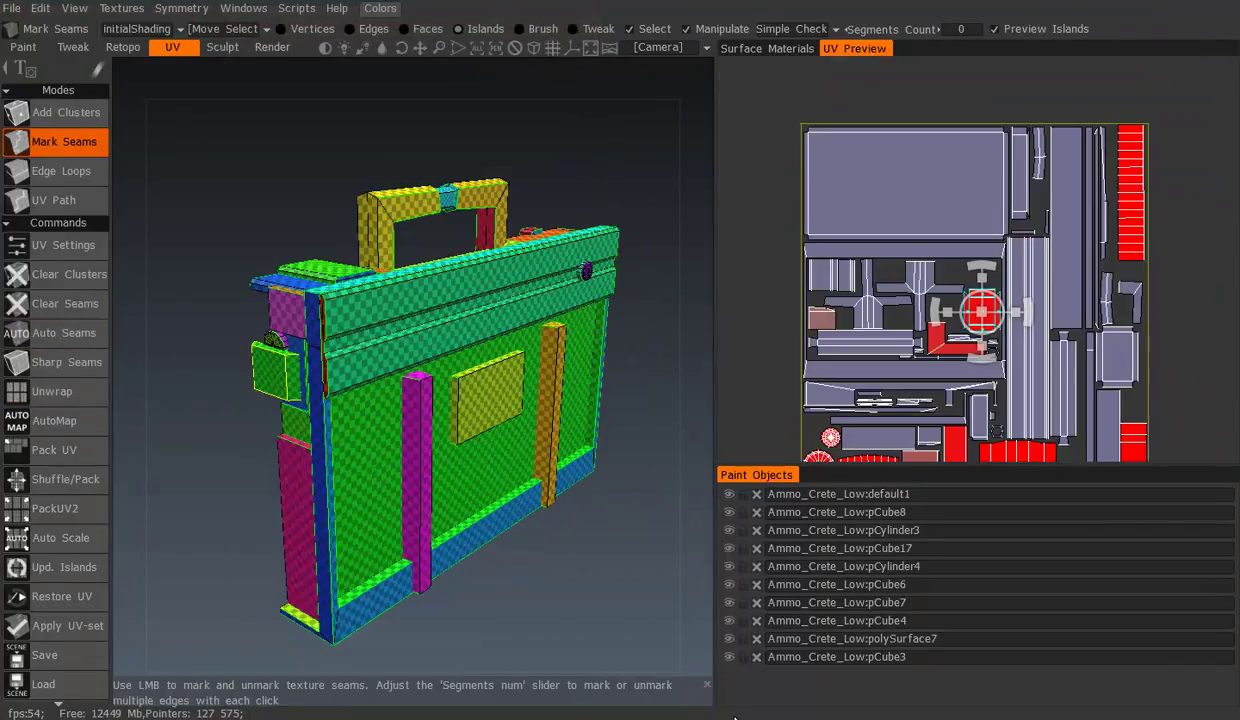